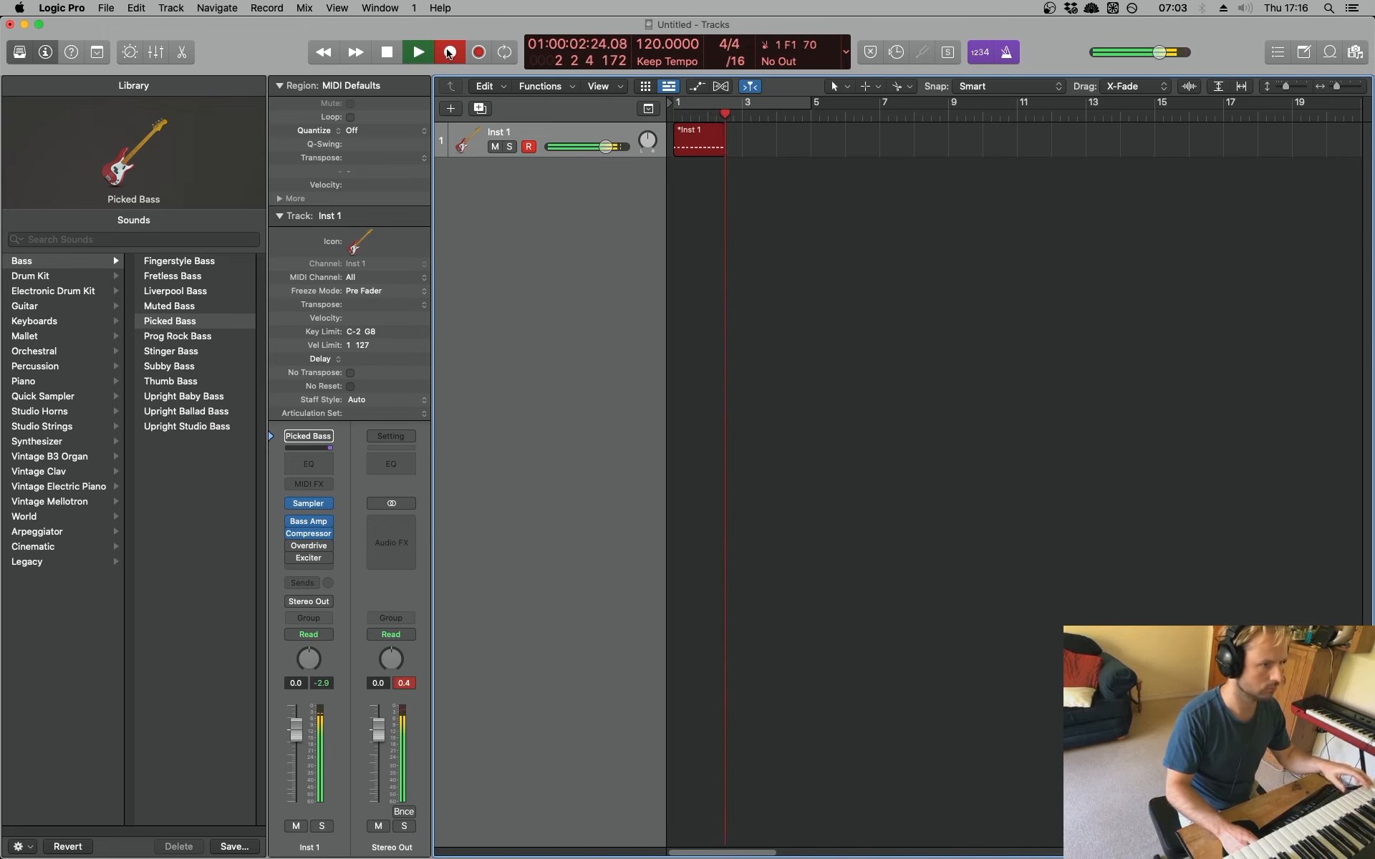
# Finish the bass recording on track 1, quantize its region to 1/16 Note and play it from bar 1
pyautogui.press('space')
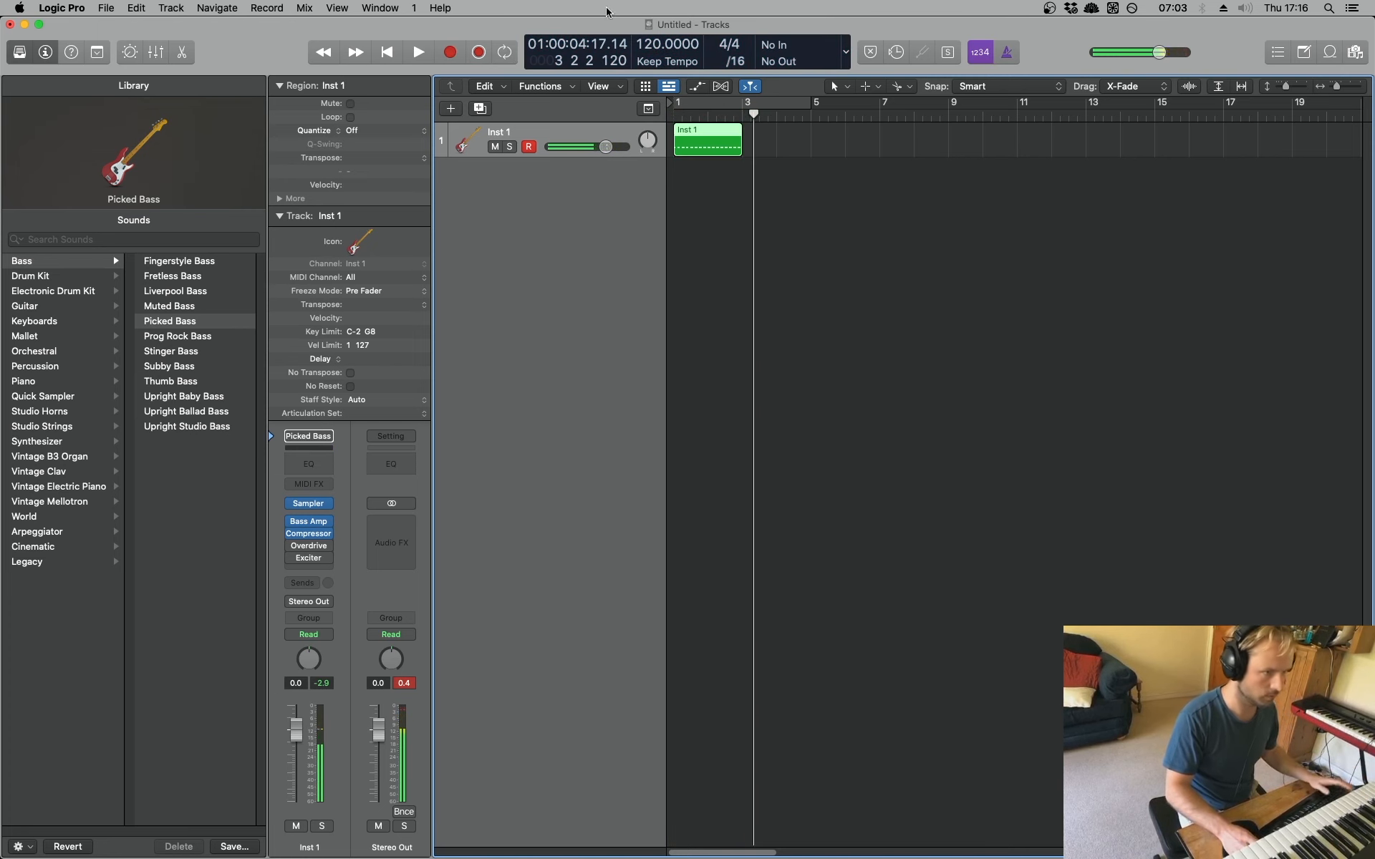
pyautogui.press('space')
pyautogui.click(676, 118)
pyautogui.press('space')
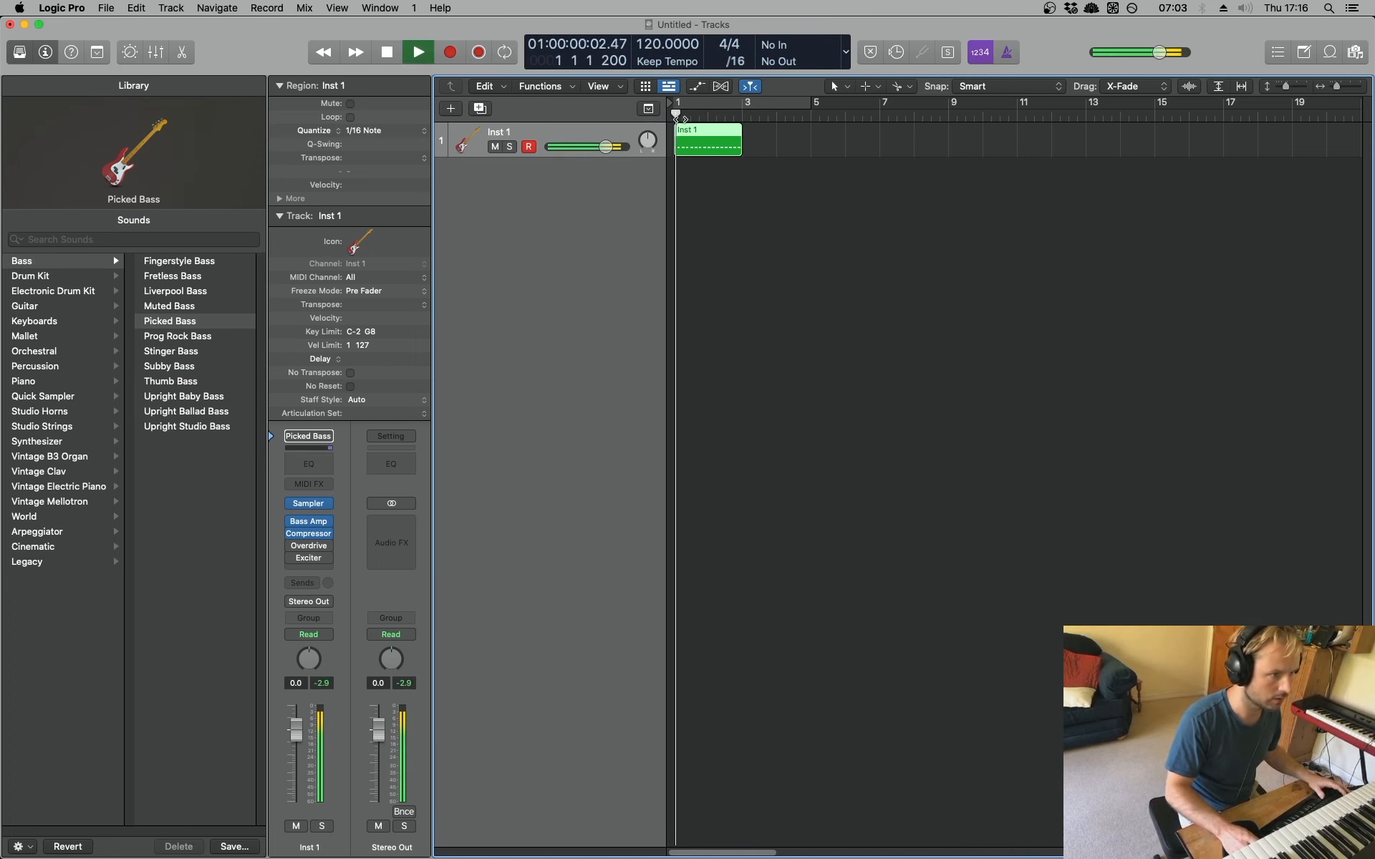
# Copy the bass region to bar 3 and set the cycle range from bar 1 to bar 5
pyautogui.moveTo(709, 141); pyautogui.dragTo(777, 143)
pyautogui.click(785, 98)
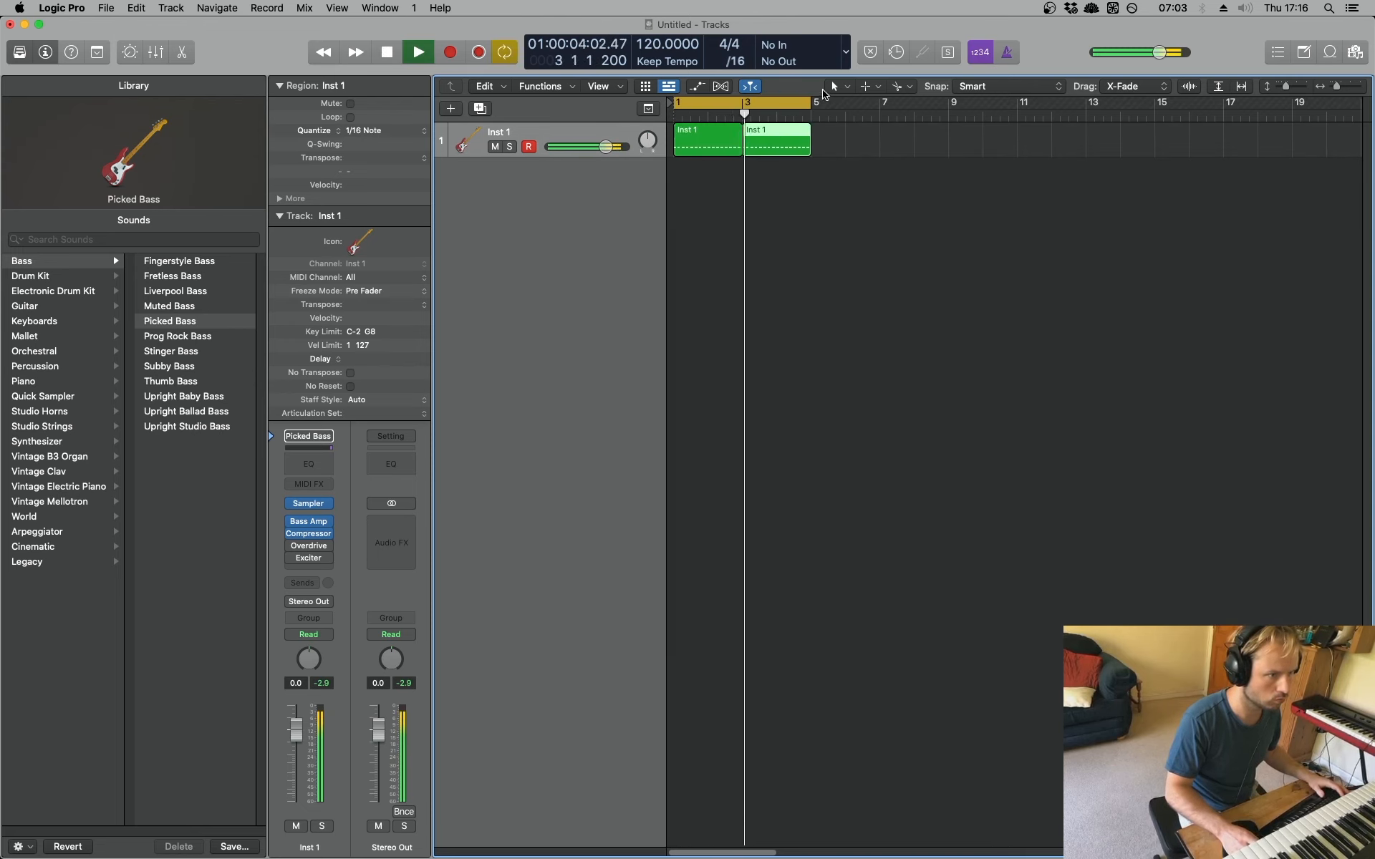
# Set the project tempo to 144 and play back the looped bass part
pyautogui.press('space')
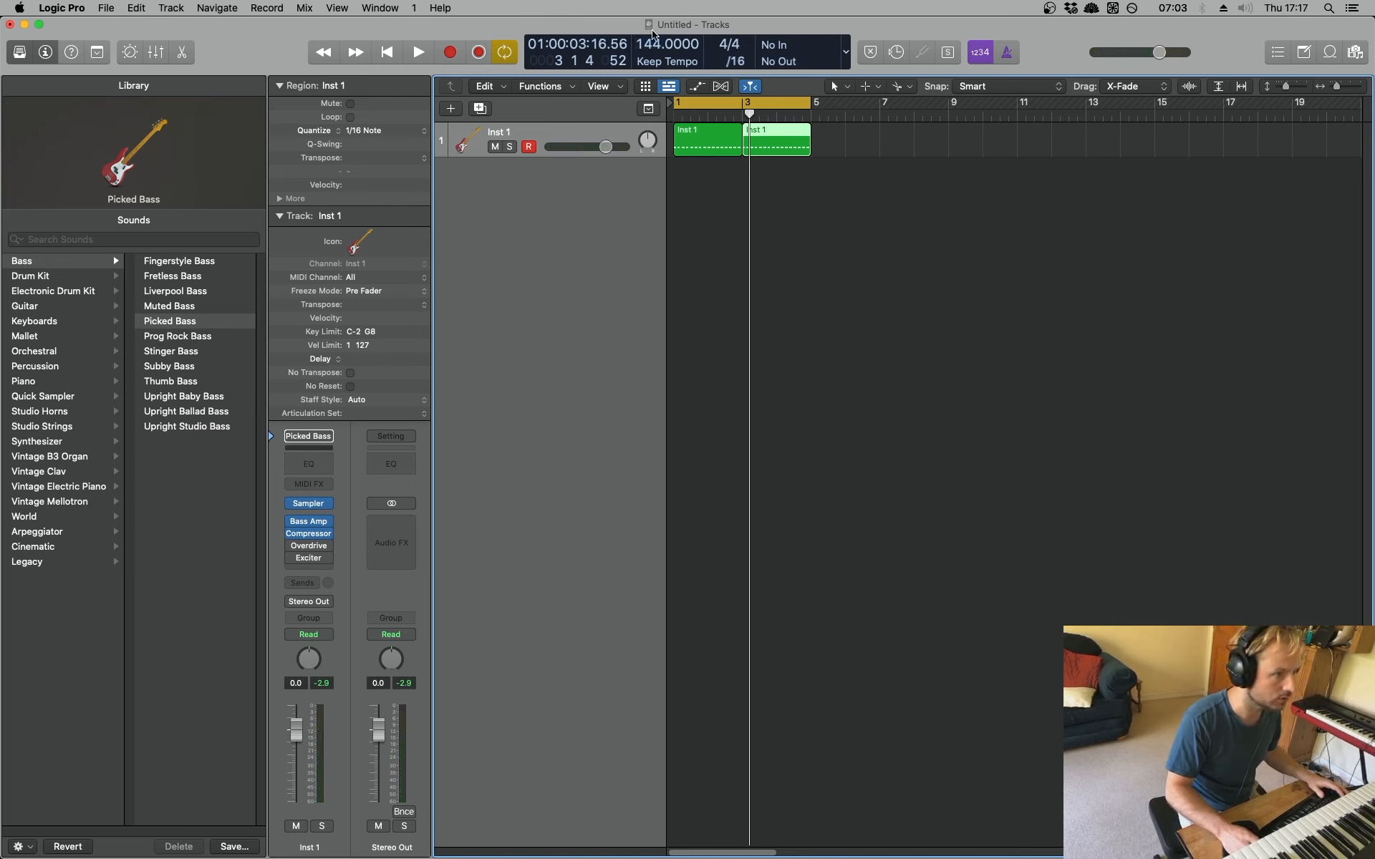
pyautogui.press('space')
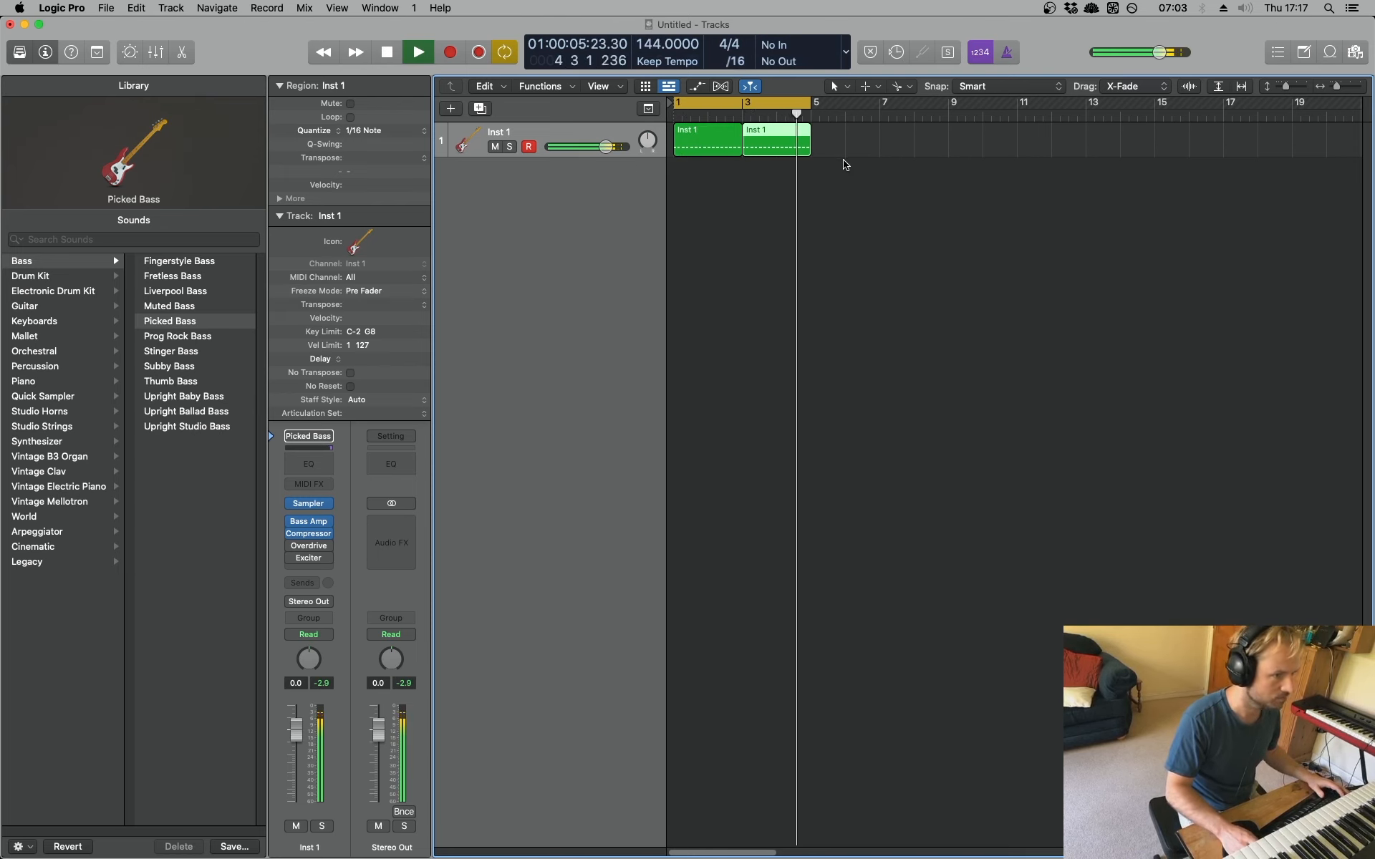
pyautogui.press('space')
pyautogui.moveTo(841, 148); pyautogui.dragTo(708, 149)
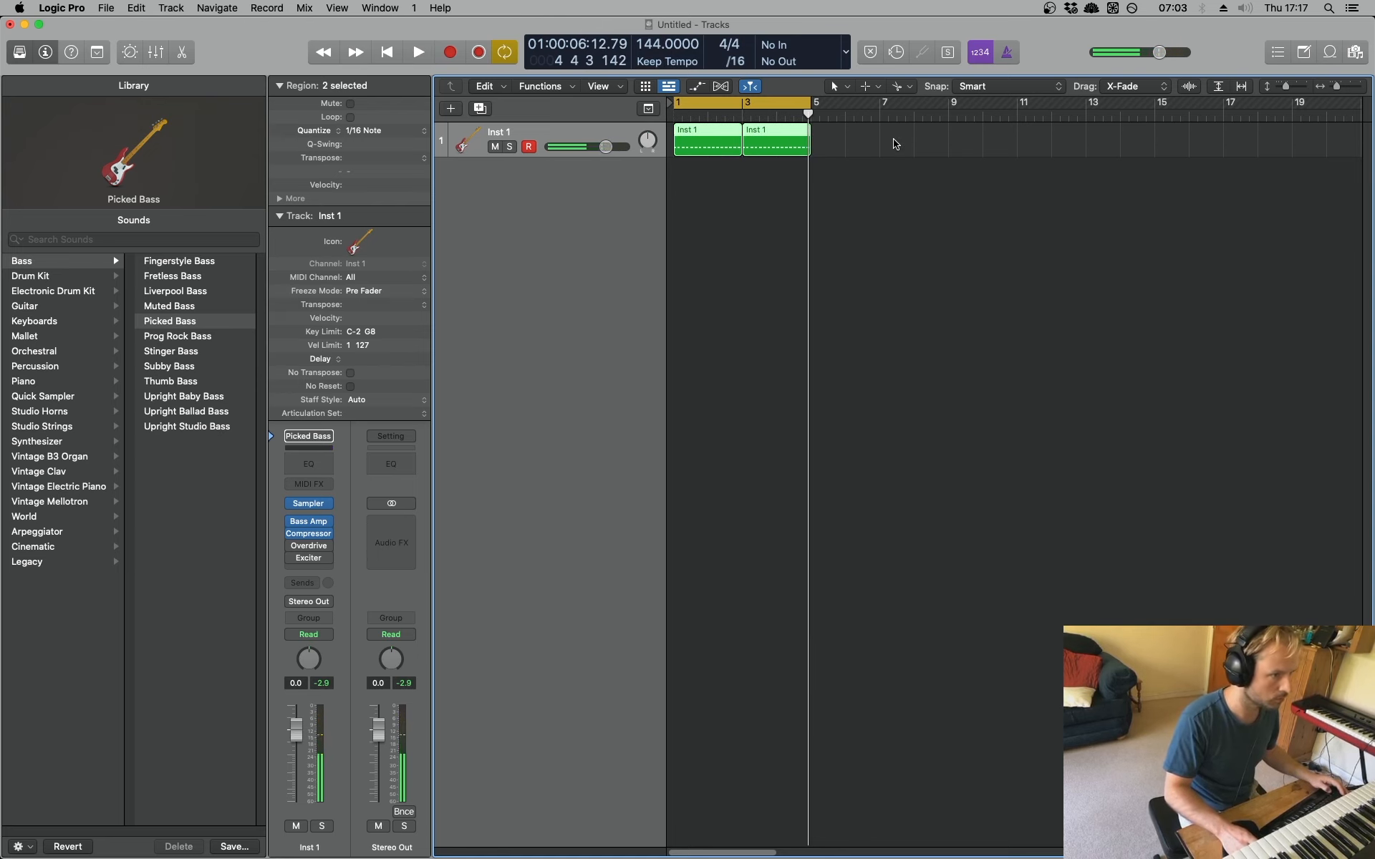
pyautogui.click(896, 143)
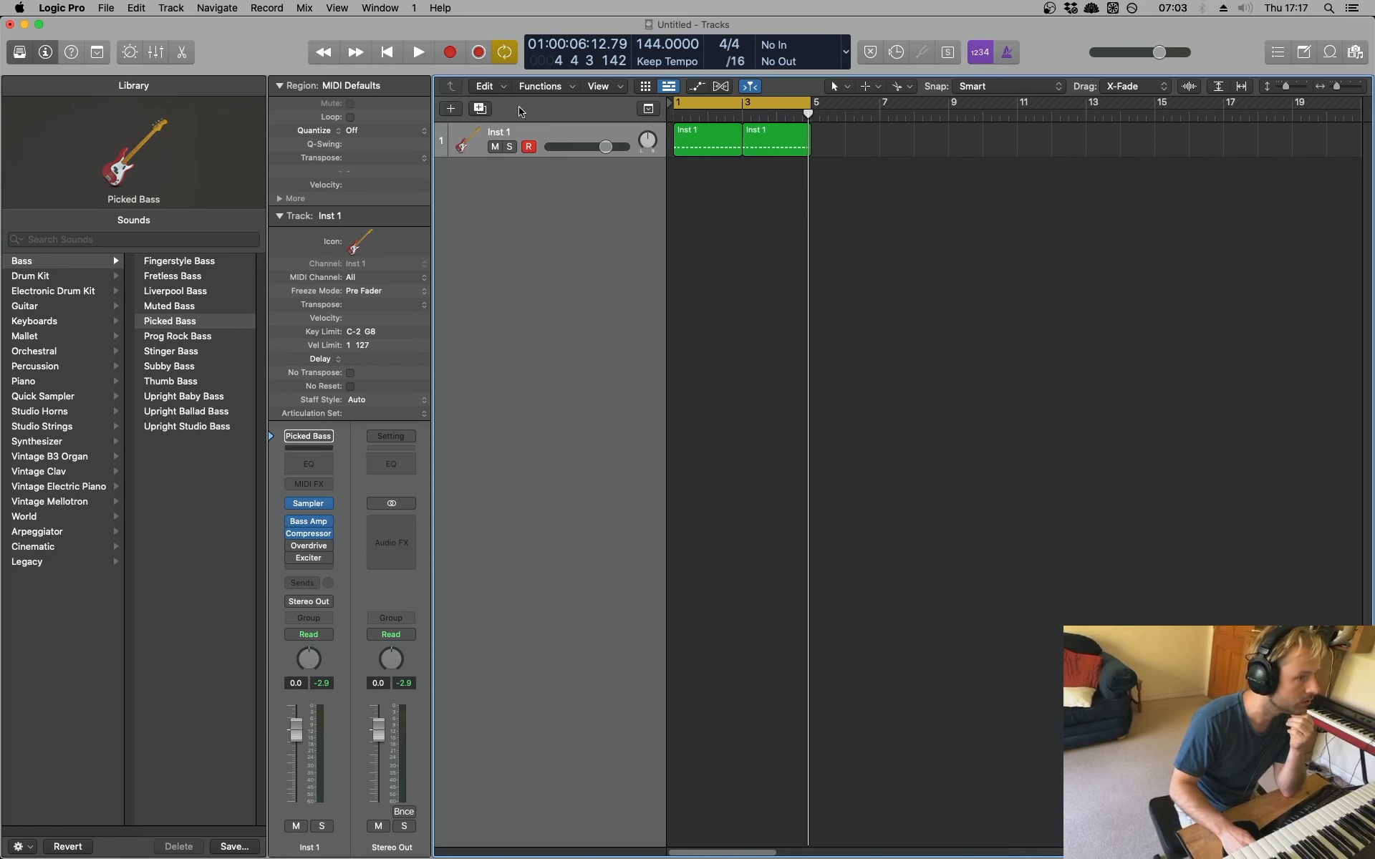
# Duplicate the bass track and load the Deep Tech electronic drum kit on the new track
pyautogui.click(479, 109)
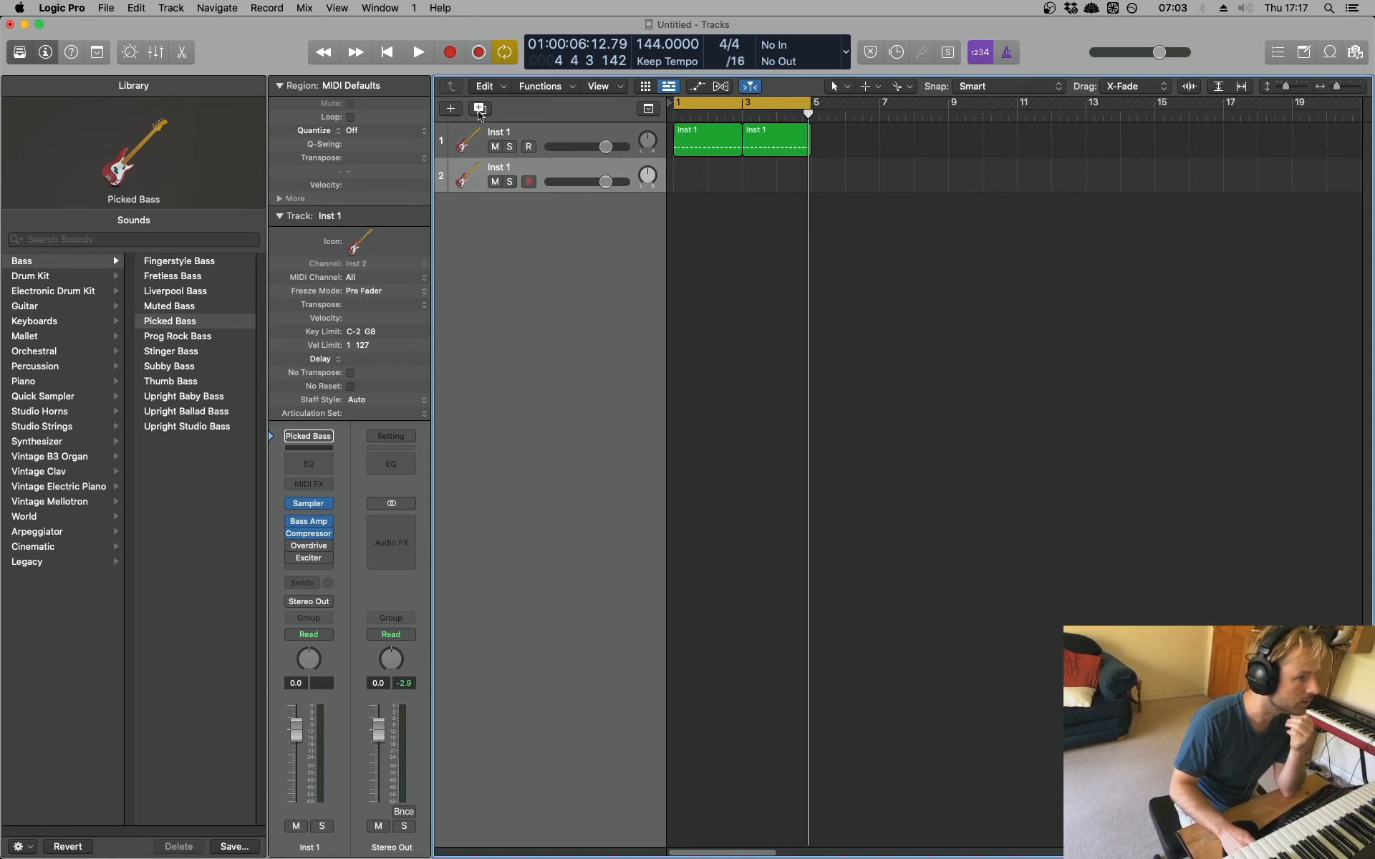
pyautogui.click(48, 277)
pyautogui.click(58, 292)
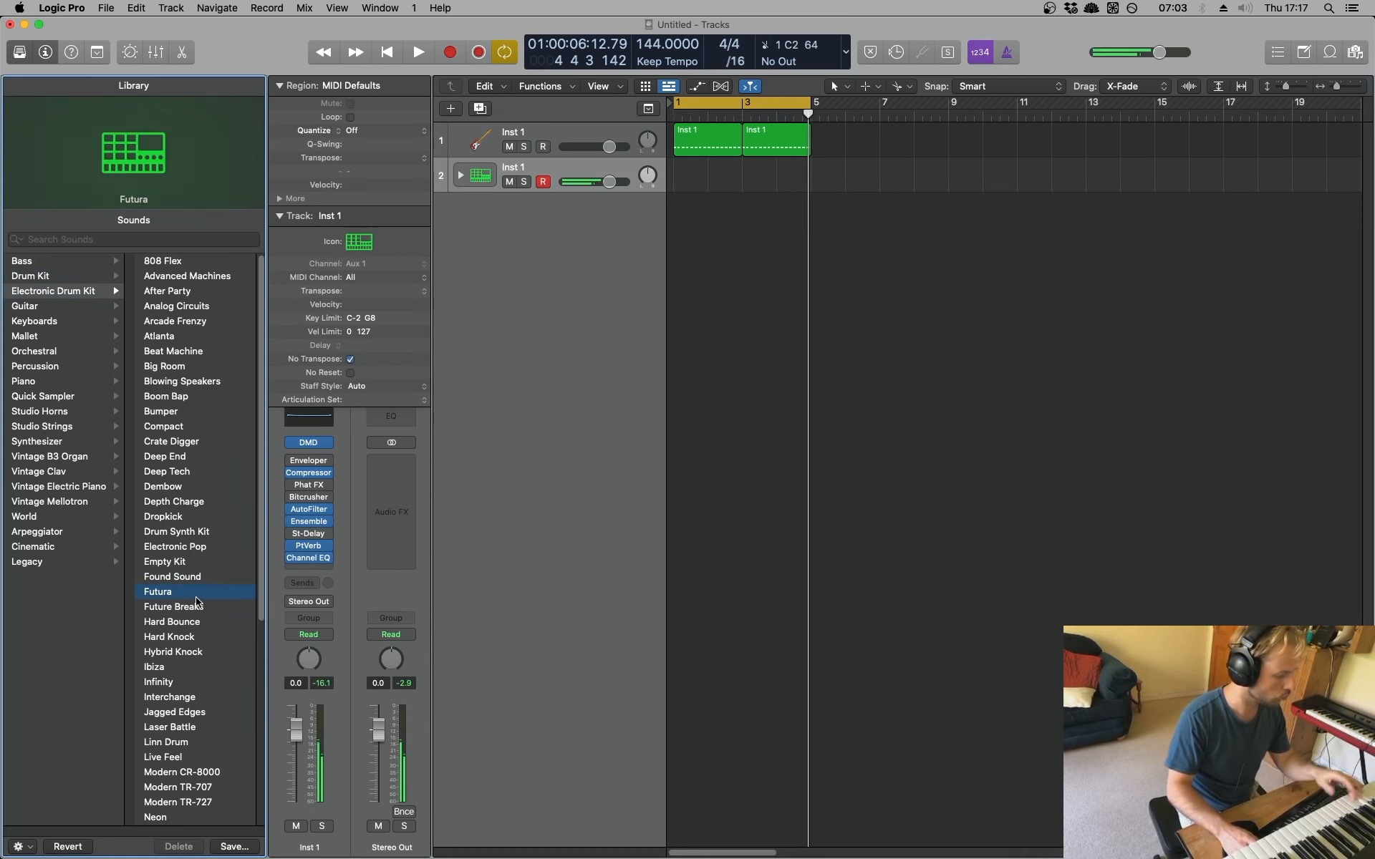
pyautogui.click(186, 459)
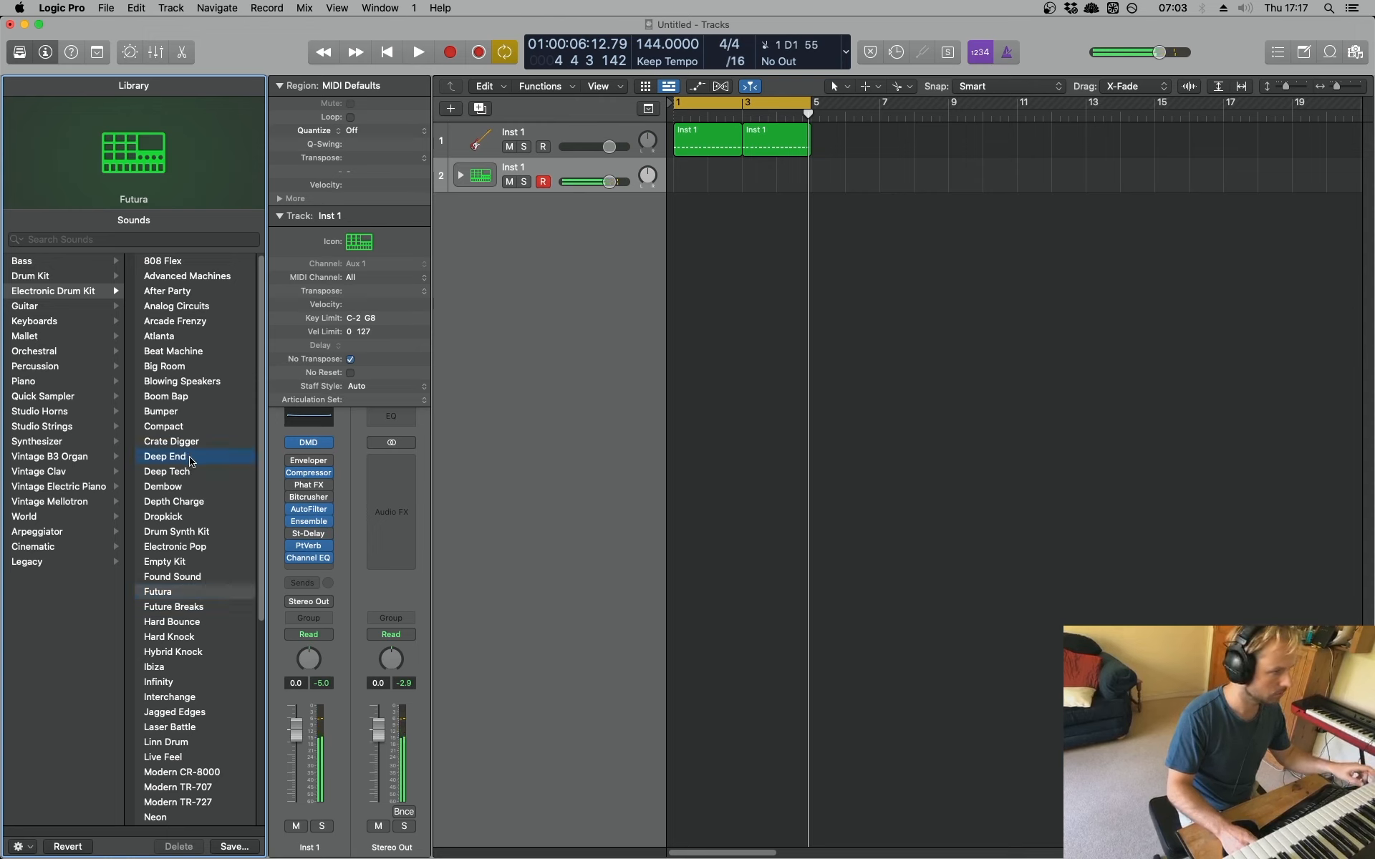
pyautogui.click(172, 471)
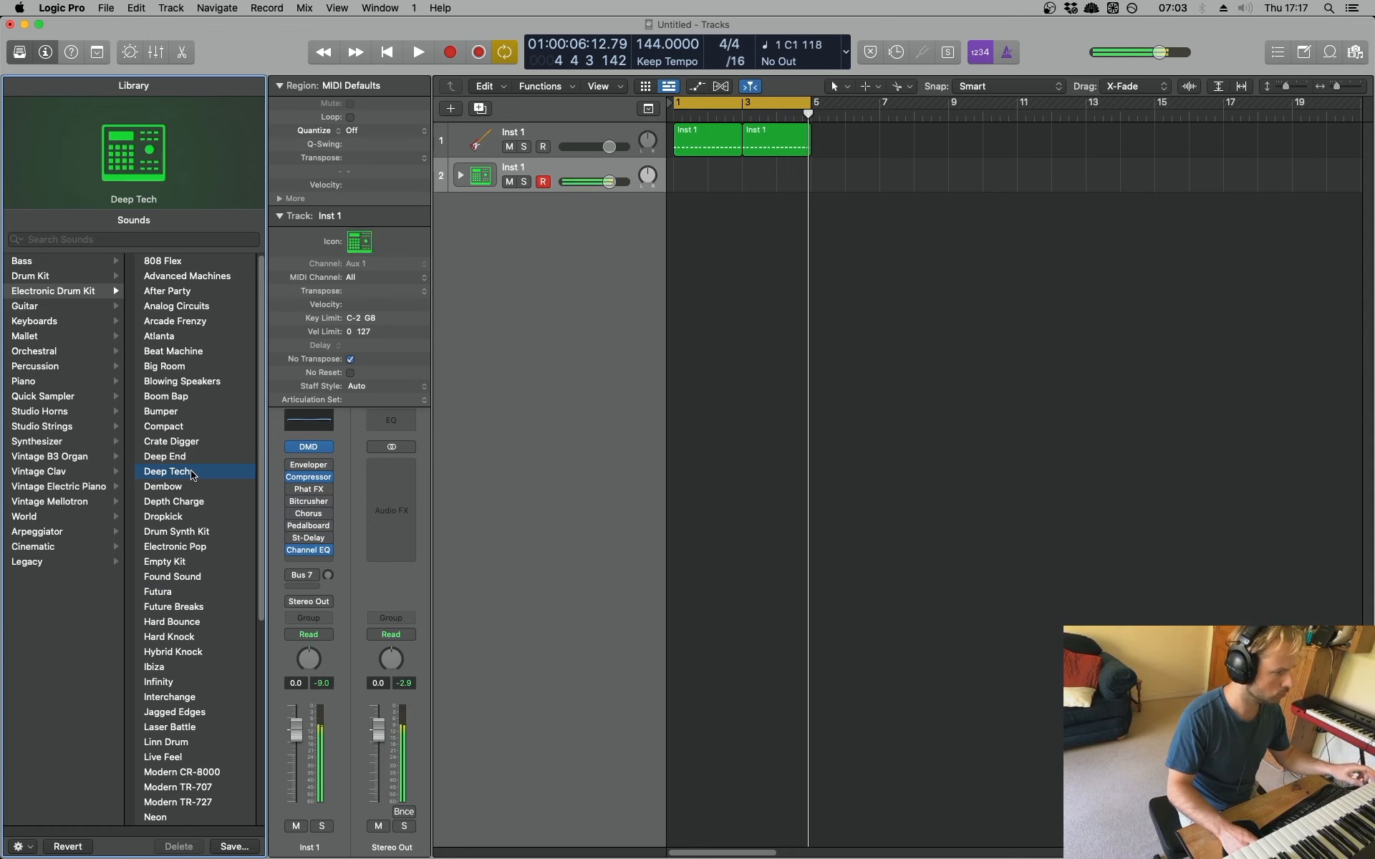
# Record a kick and snare pattern across the four-bar cycle on the drum track and quantize it to 1/16 Note
pyautogui.press('r')
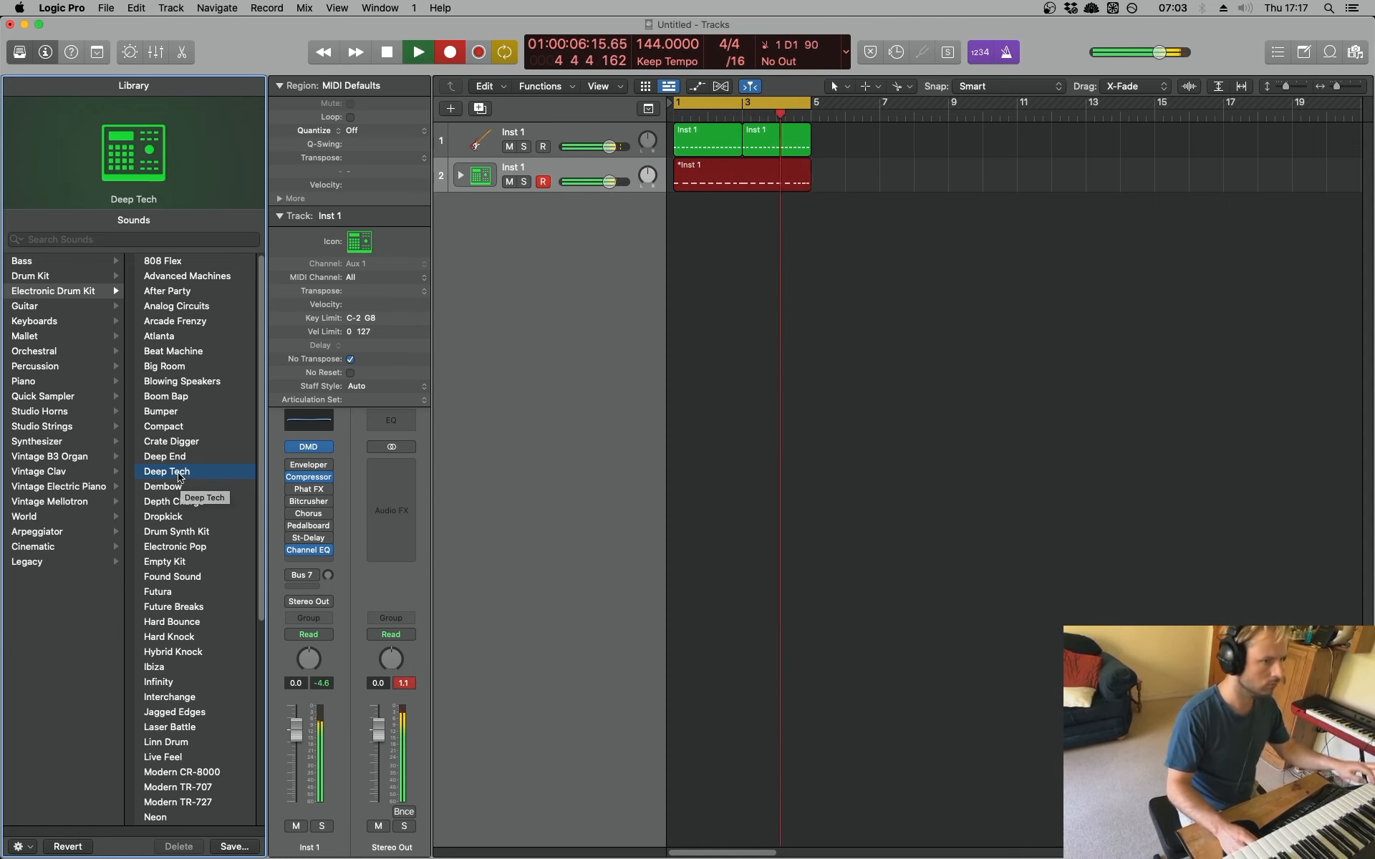
pyautogui.press('space')
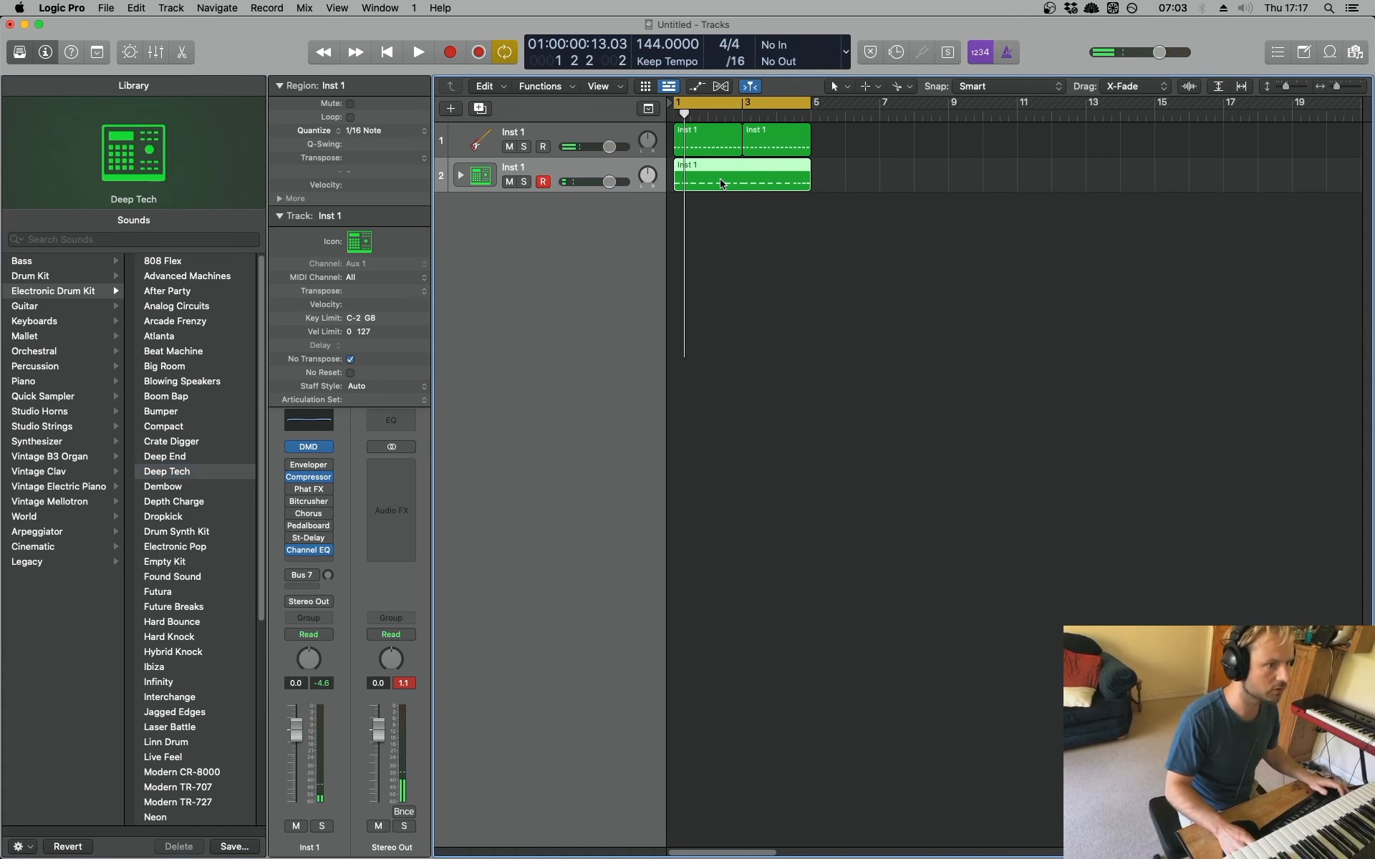
# Open the drum region's notes and delete the short Kick 1 note just before bar 3
pyautogui.doubleClick(722, 184)
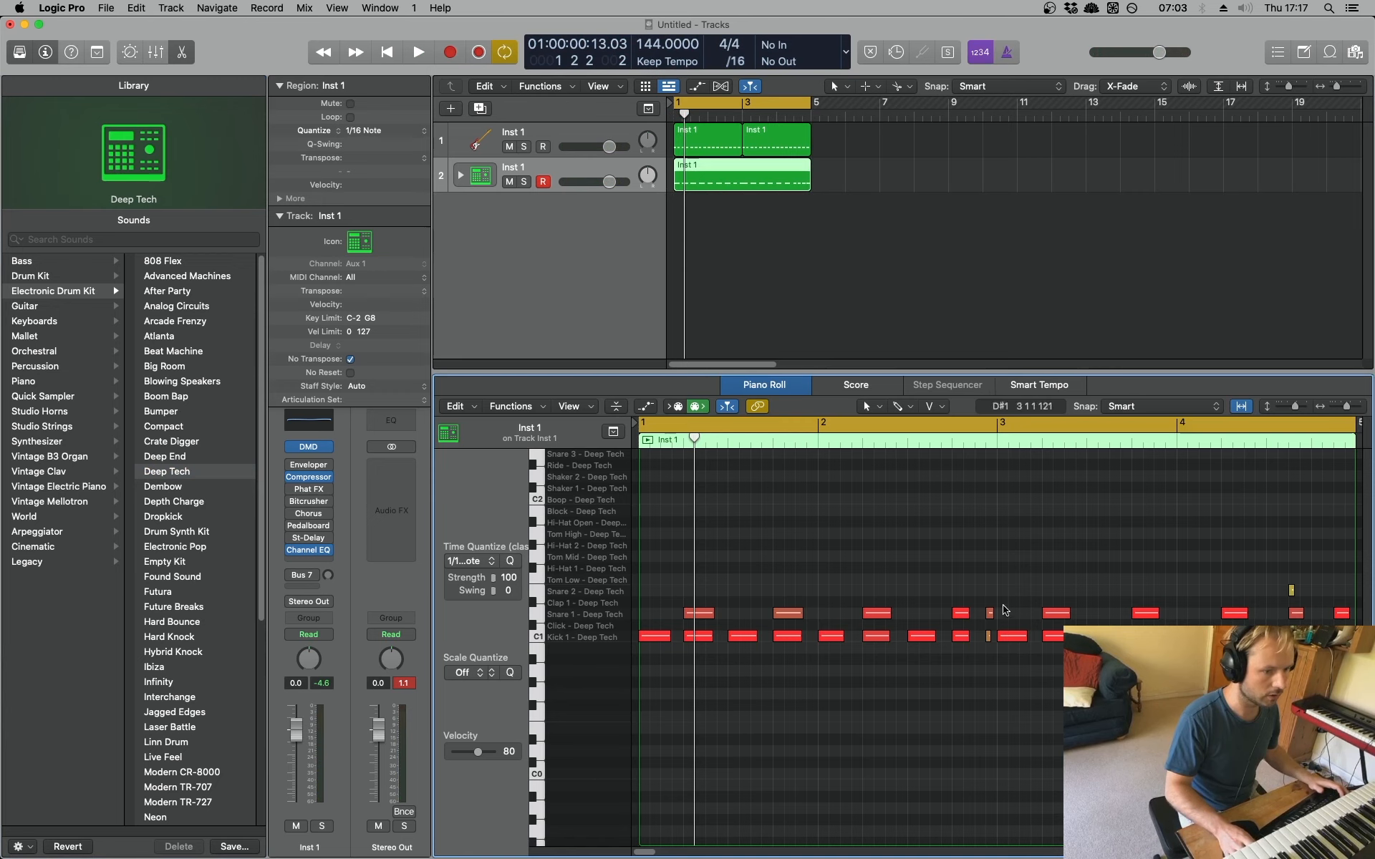
pyautogui.press('space')
pyautogui.click(988, 637)
pyautogui.press('Delete')
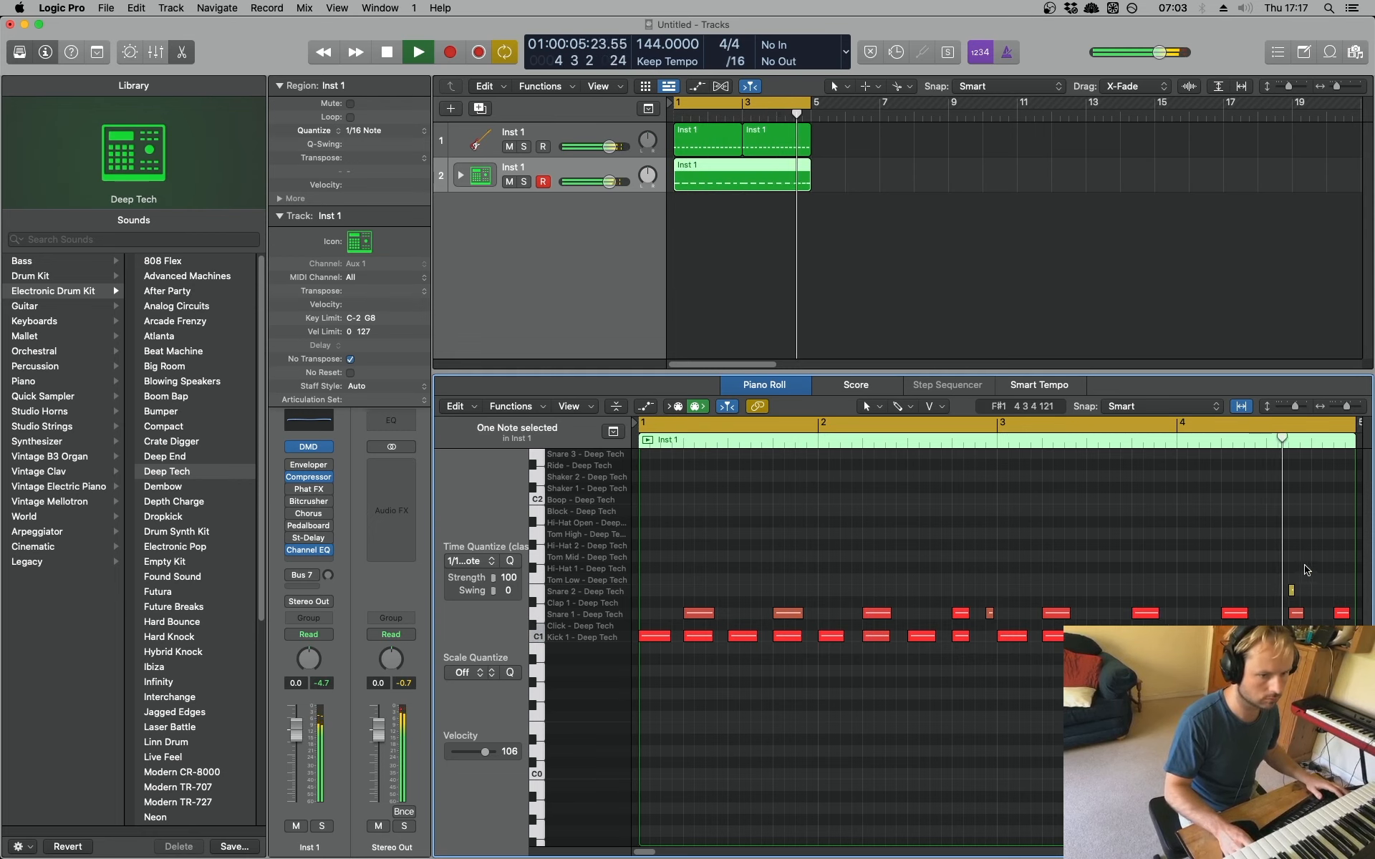
# Add a short Snare 1 note on the last sixteenth of bar 4 and play the pattern back
pyautogui.press('space')
pyautogui.moveTo(1344, 613); pyautogui.dragTo(1284, 620)
pyautogui.press('space')
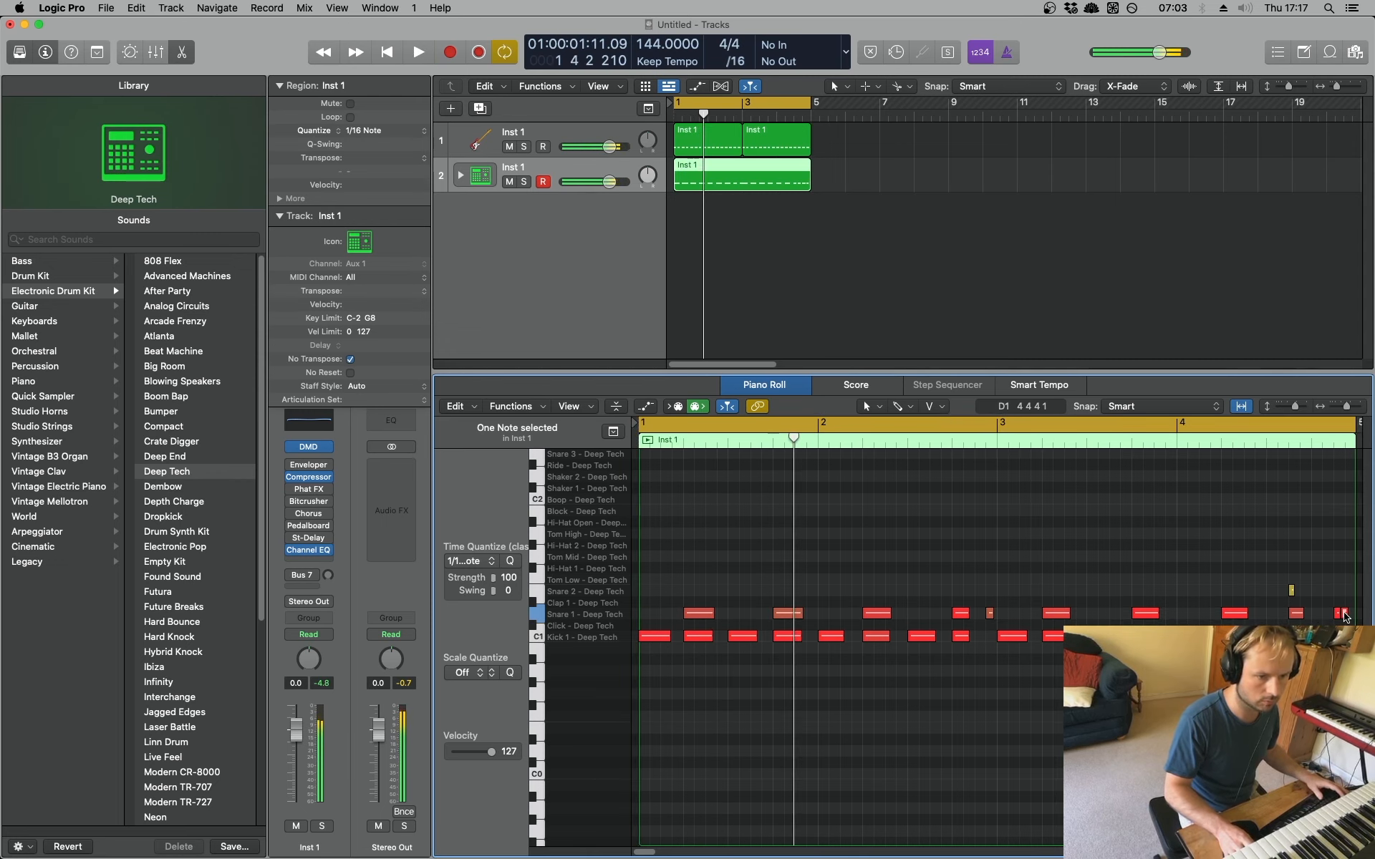
pyautogui.press('space')
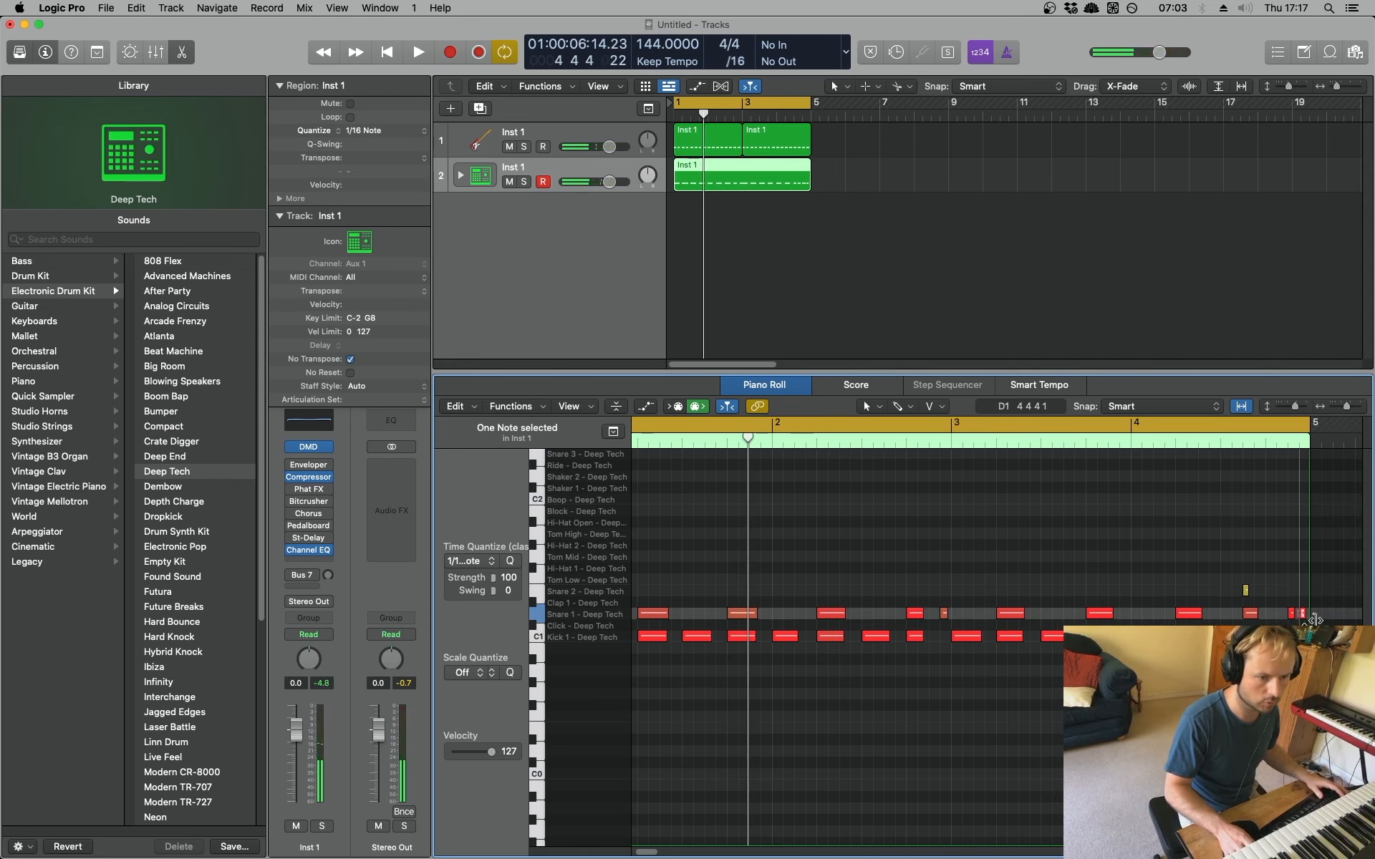
pyautogui.press('space')
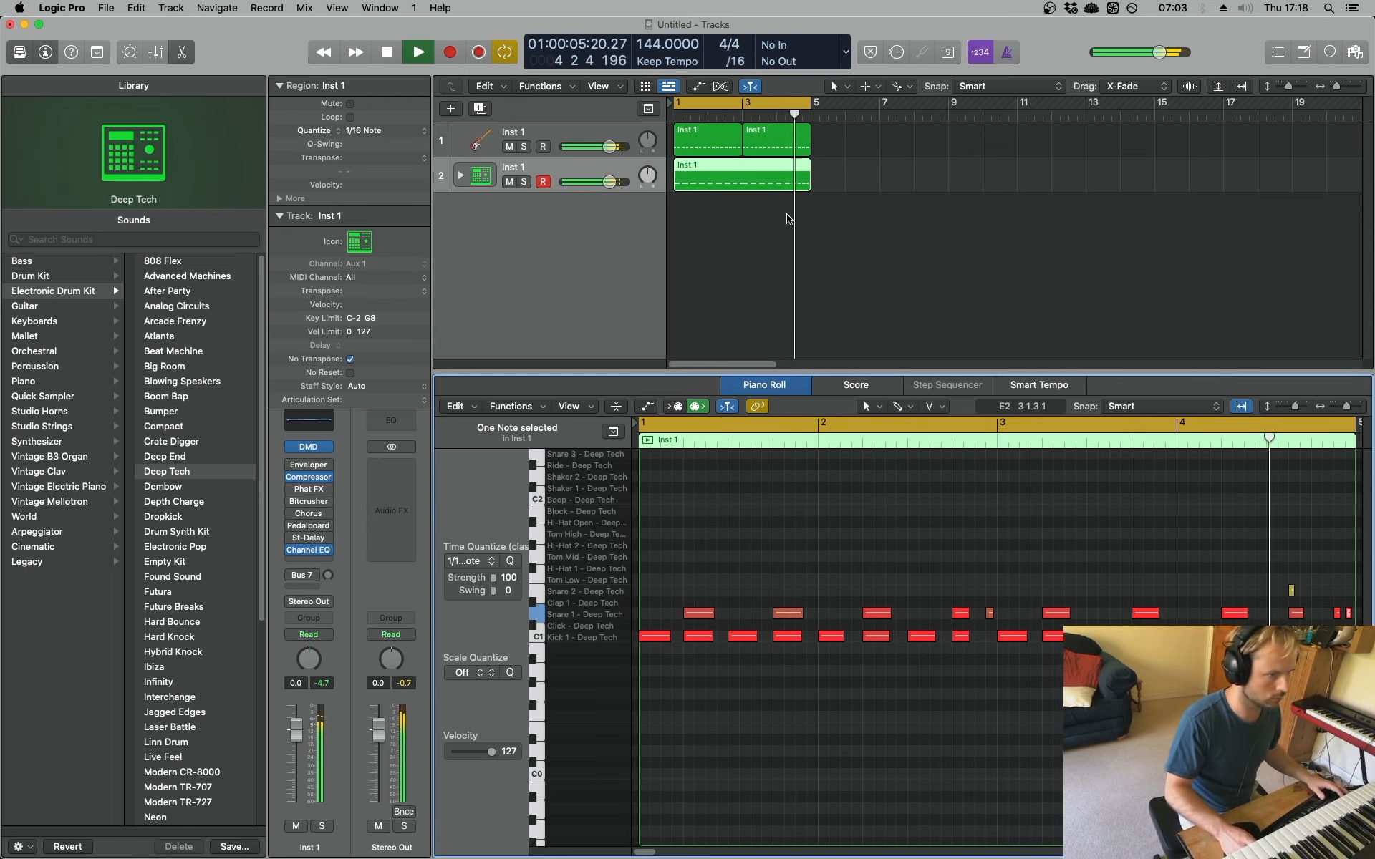
pyautogui.press('space')
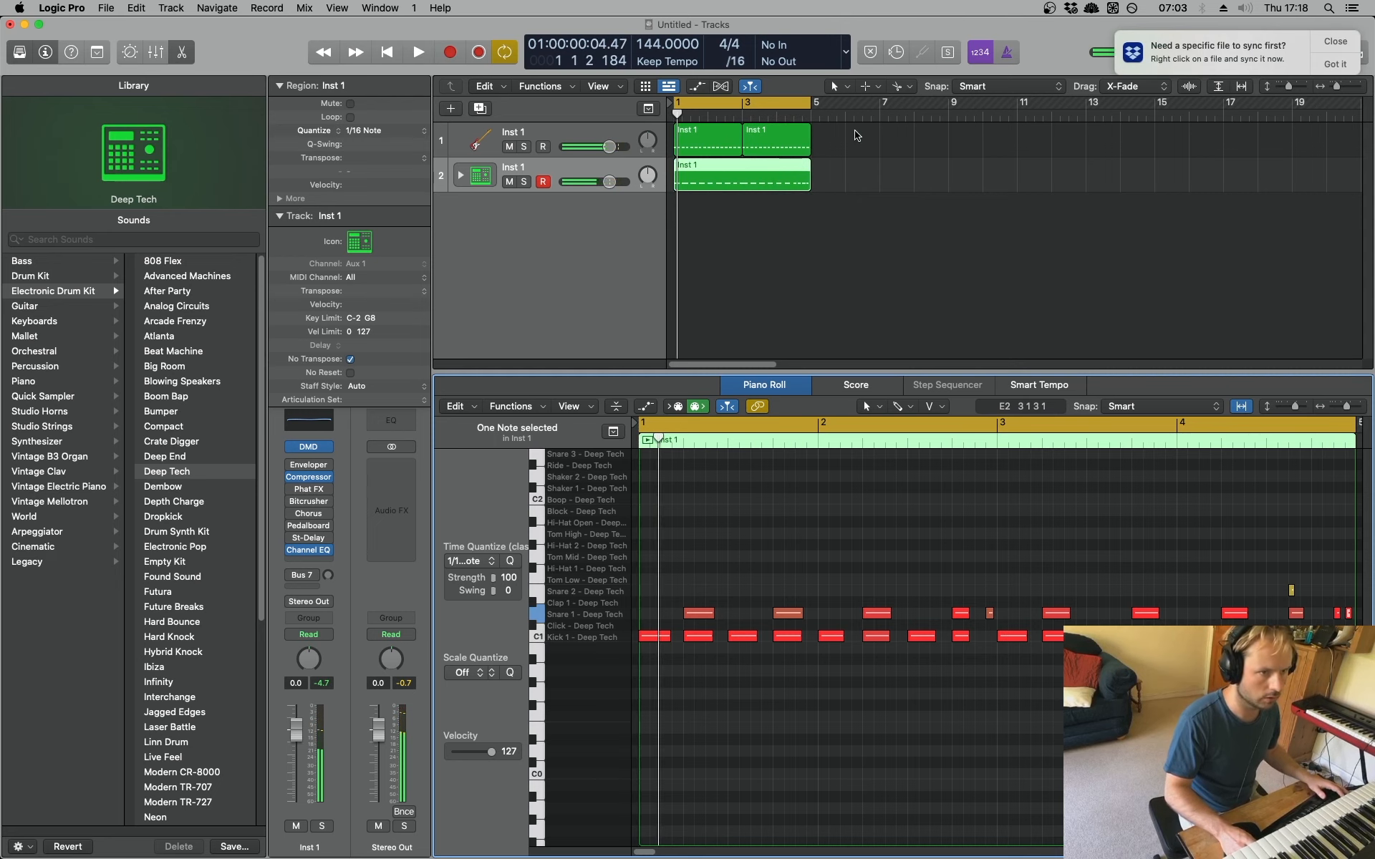
# Move the four notes in the first half of bar 4 of the second bass region up to C2
pyautogui.click(785, 126)
pyautogui.press('space')
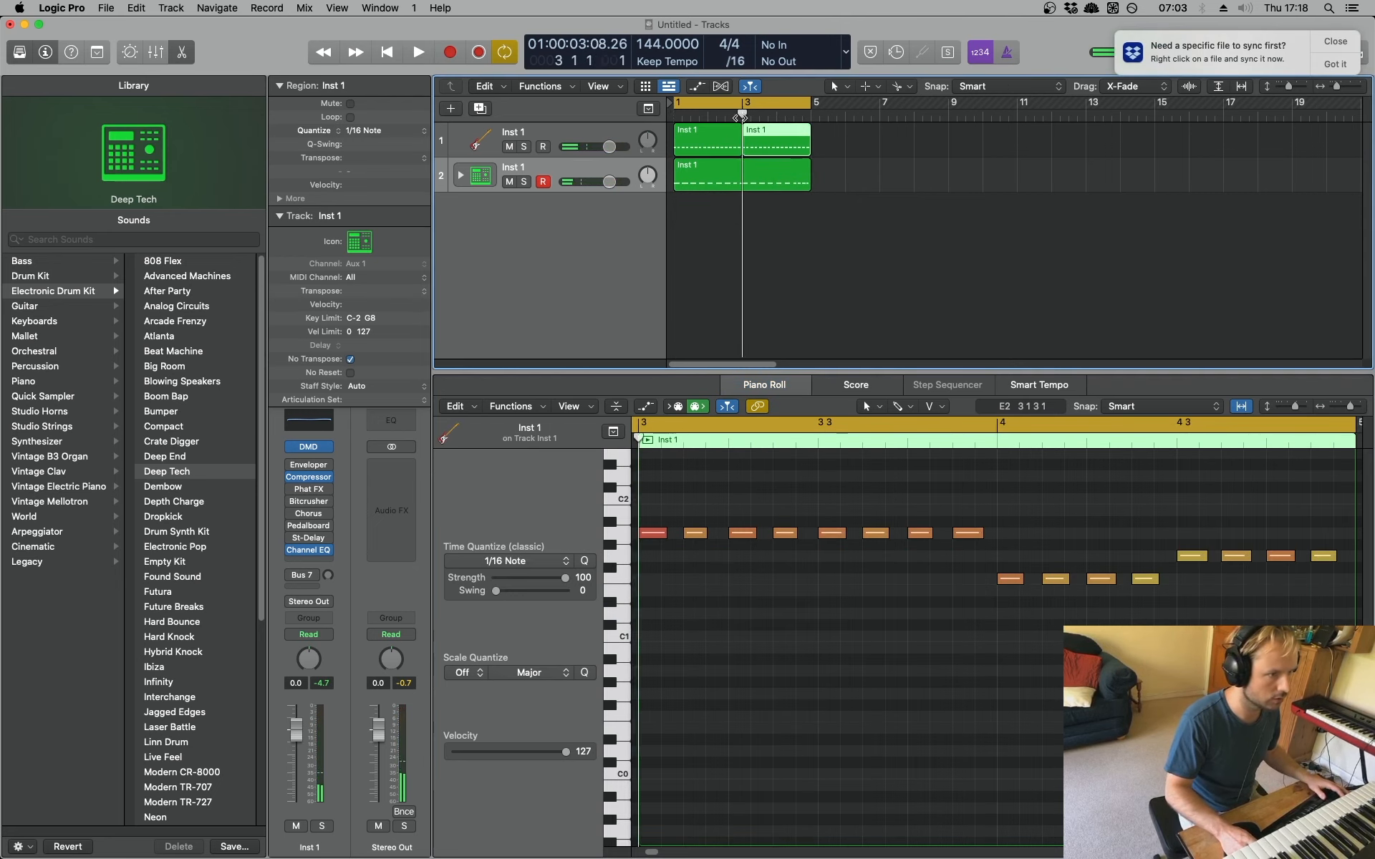
pyautogui.press('space')
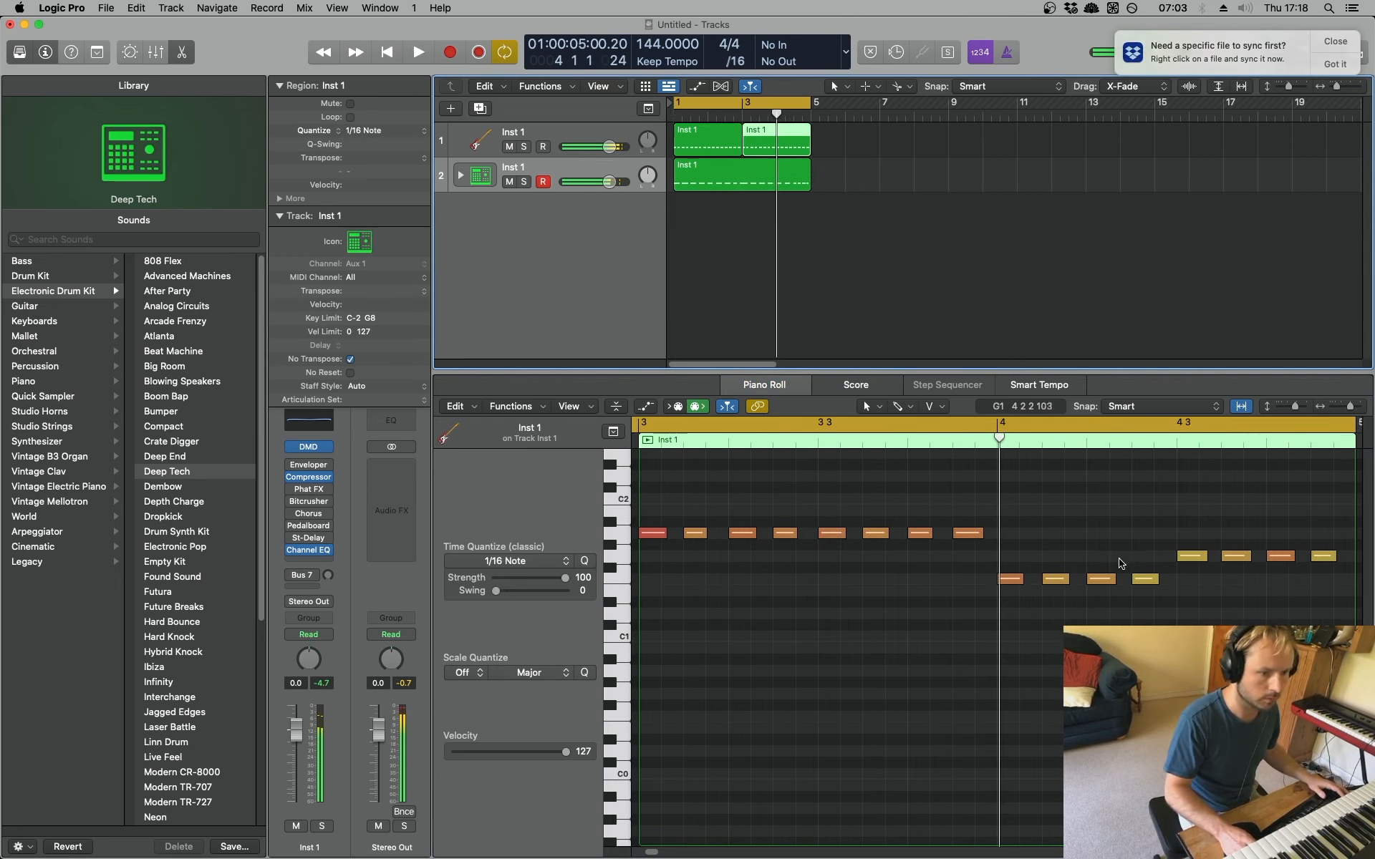
pyautogui.moveTo(1148, 564); pyautogui.dragTo(1010, 500)
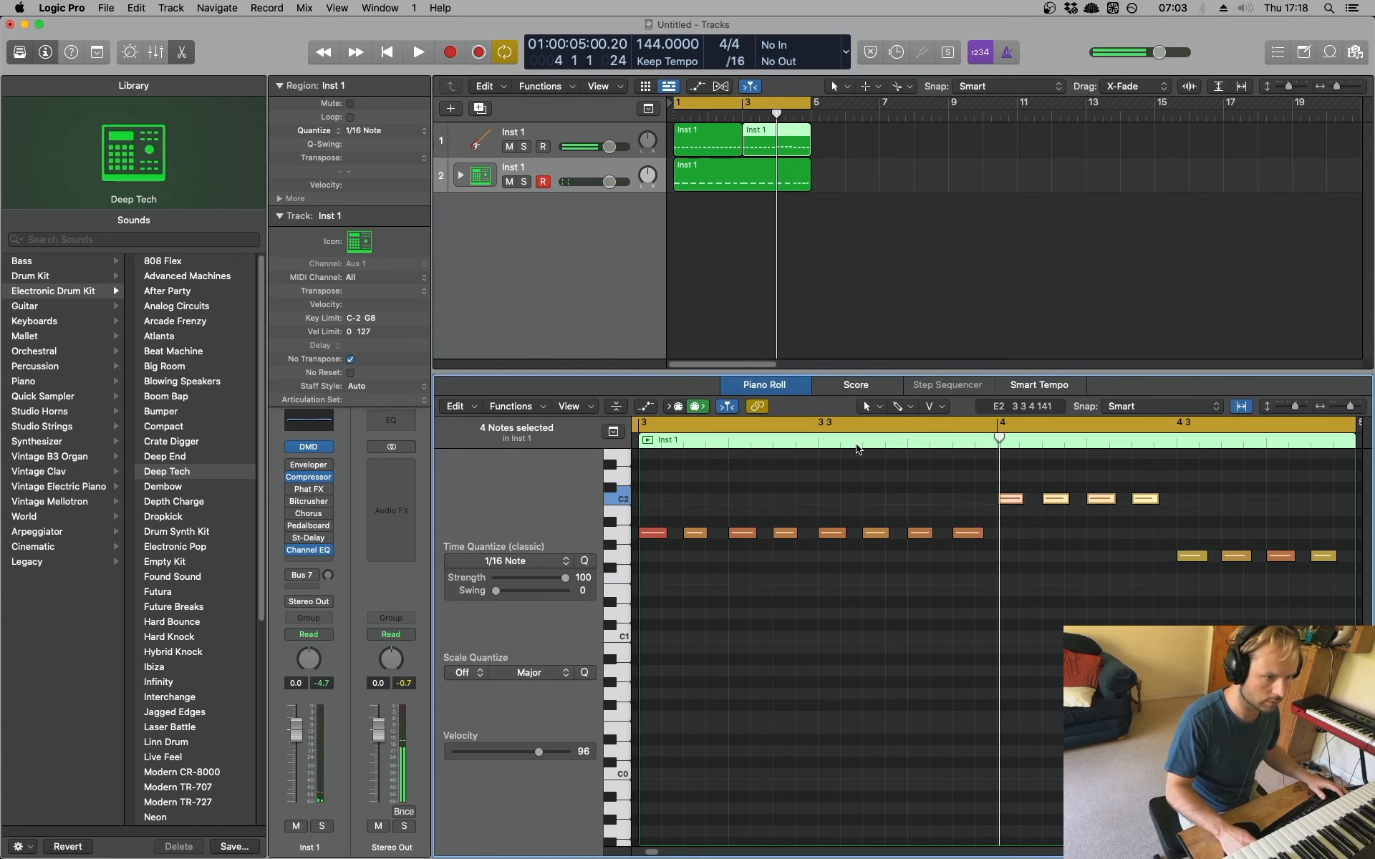
pyautogui.press('space')
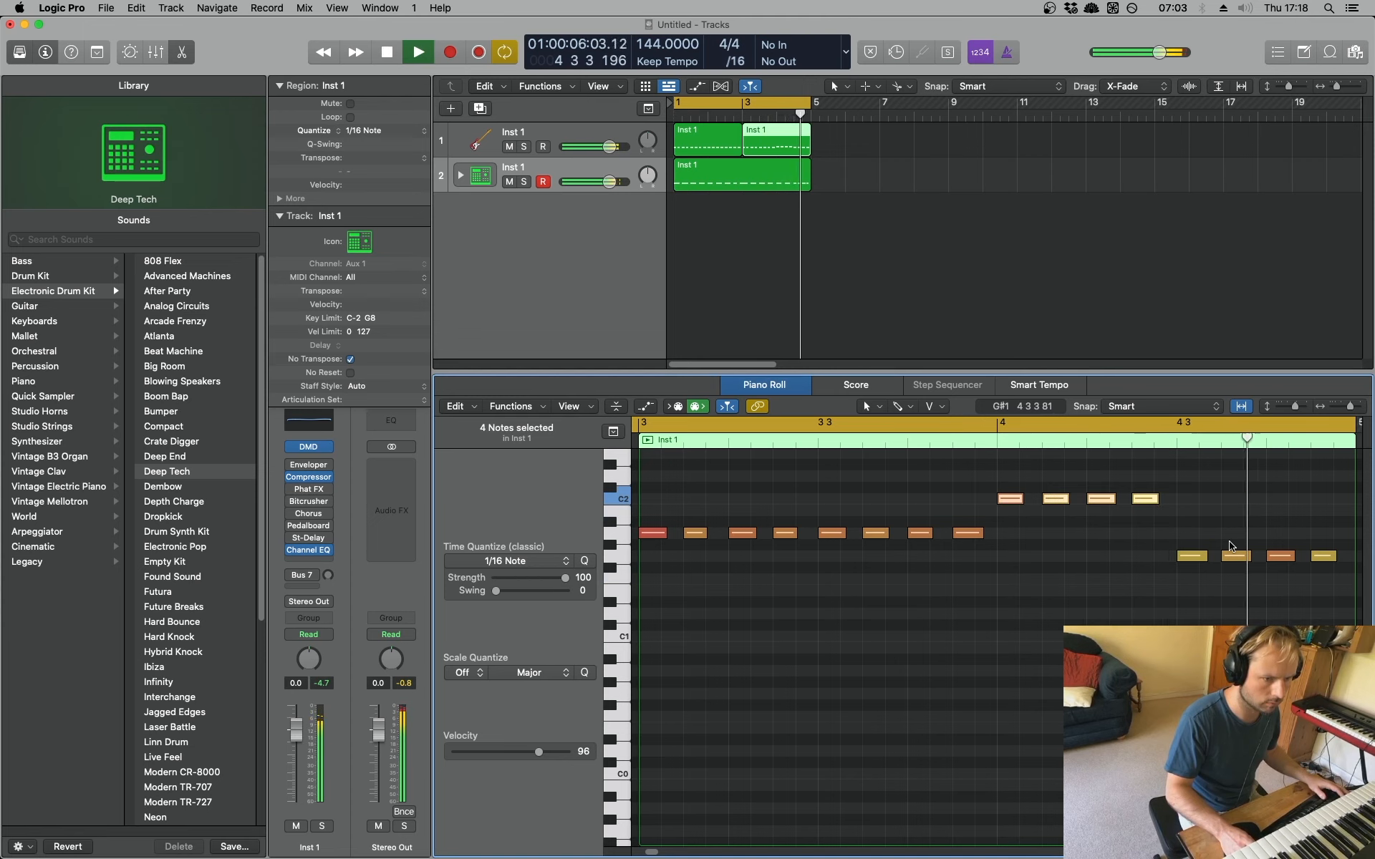
# Start saving the project and create a folder named Youtube Tutorials inside the Logic folder
pyautogui.press('super+s')
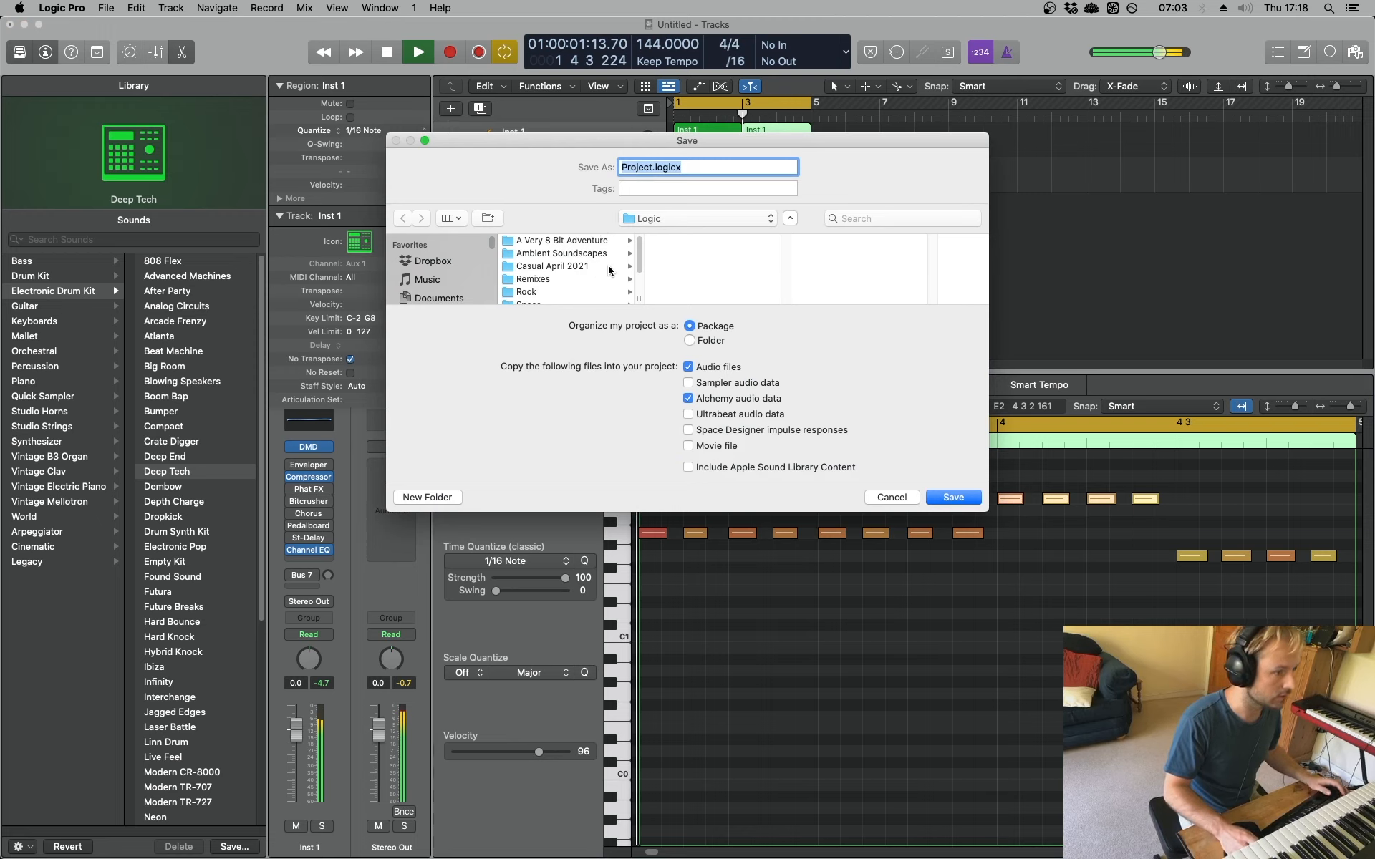
pyautogui.moveTo(640, 256)
pyautogui.mouseDown()
pyautogui.moveTo(637, 279)
pyautogui.moveTo(642, 233)
pyautogui.mouseUp()
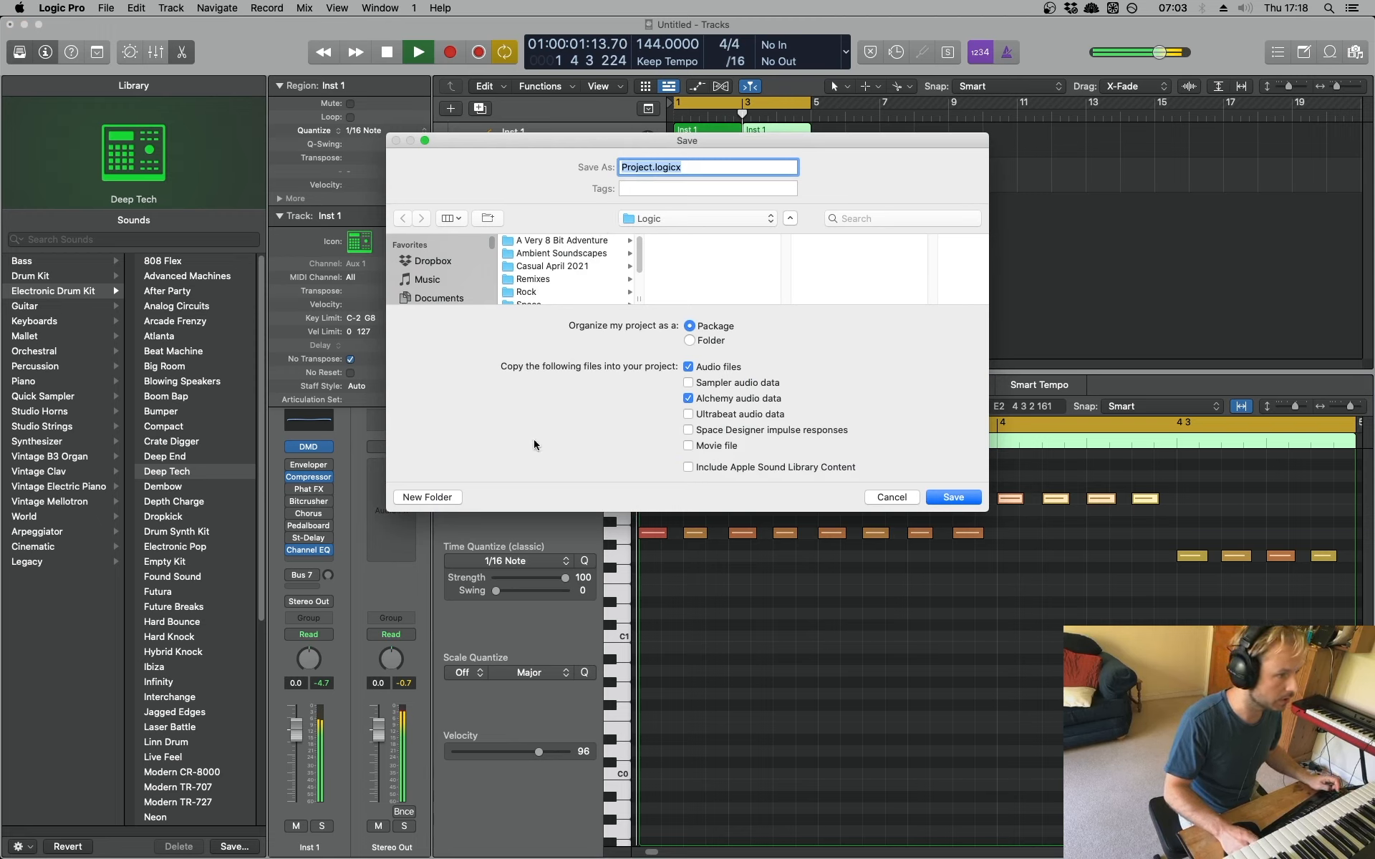
pyautogui.click(427, 497)
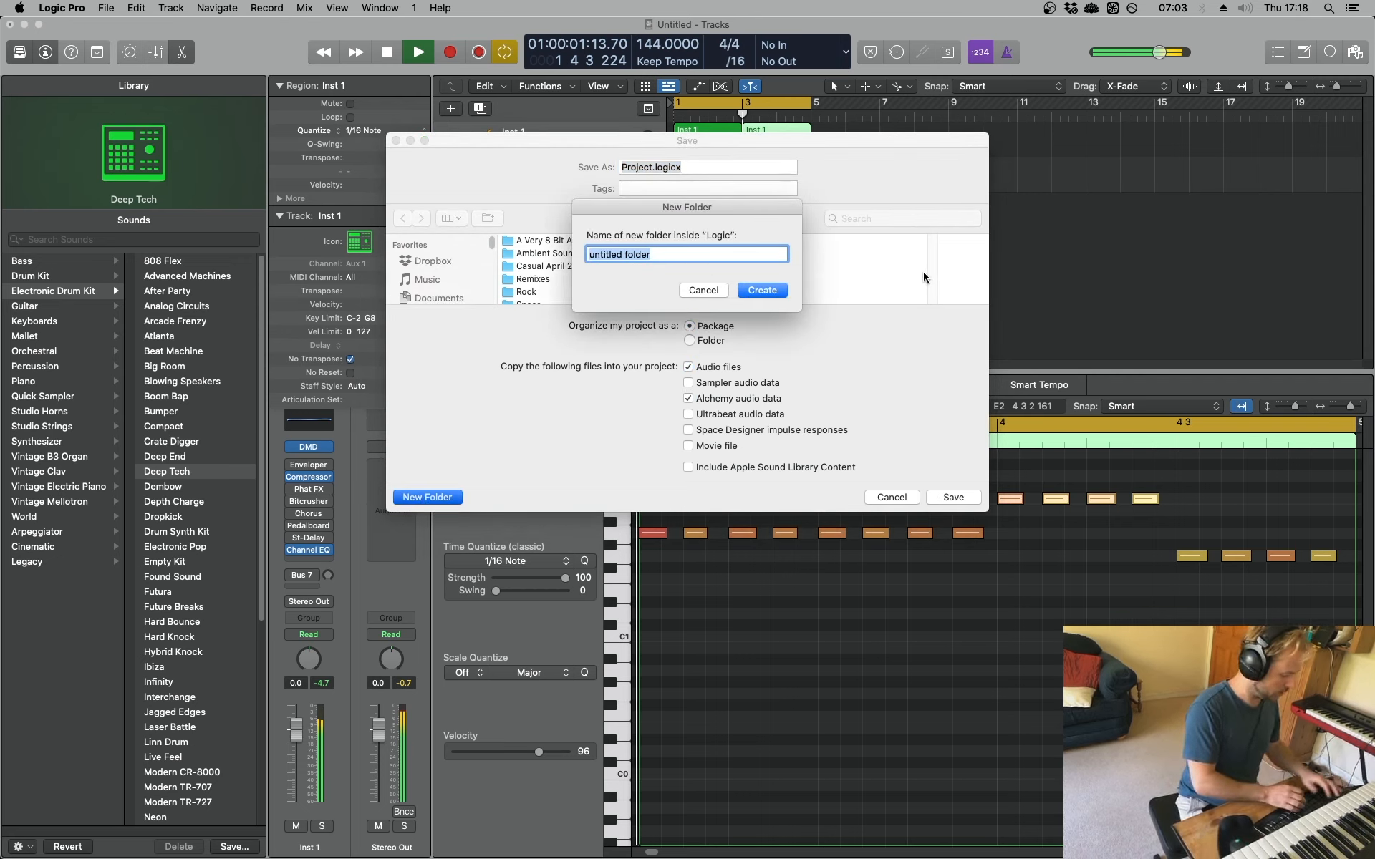
pyautogui.write('Youtube Tutorials')
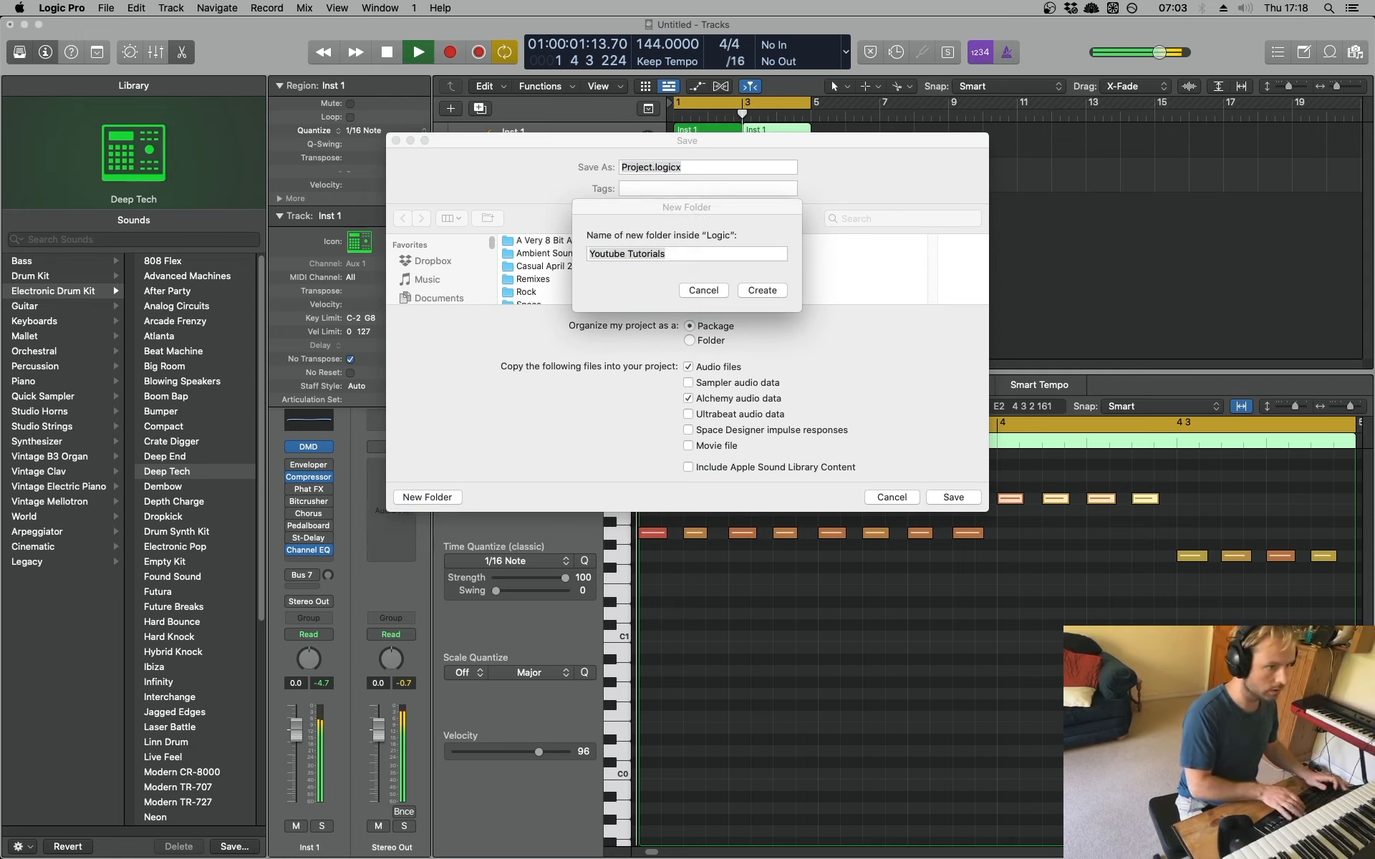
pyautogui.press('Return')
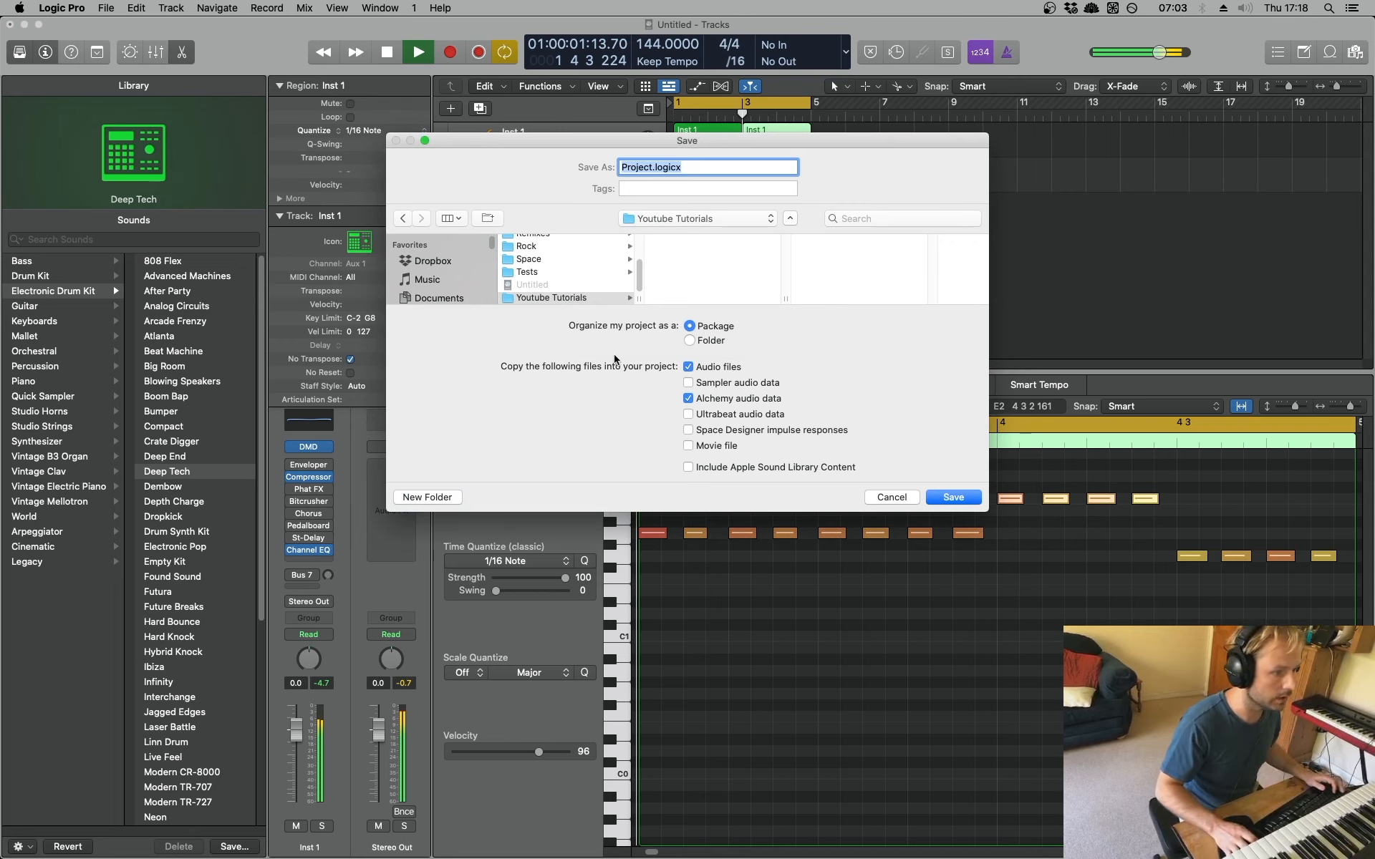
# Create an Action Game 1 subfolder in Youtube Tutorials and save the project there as Action Game 1
pyautogui.click(428, 497)
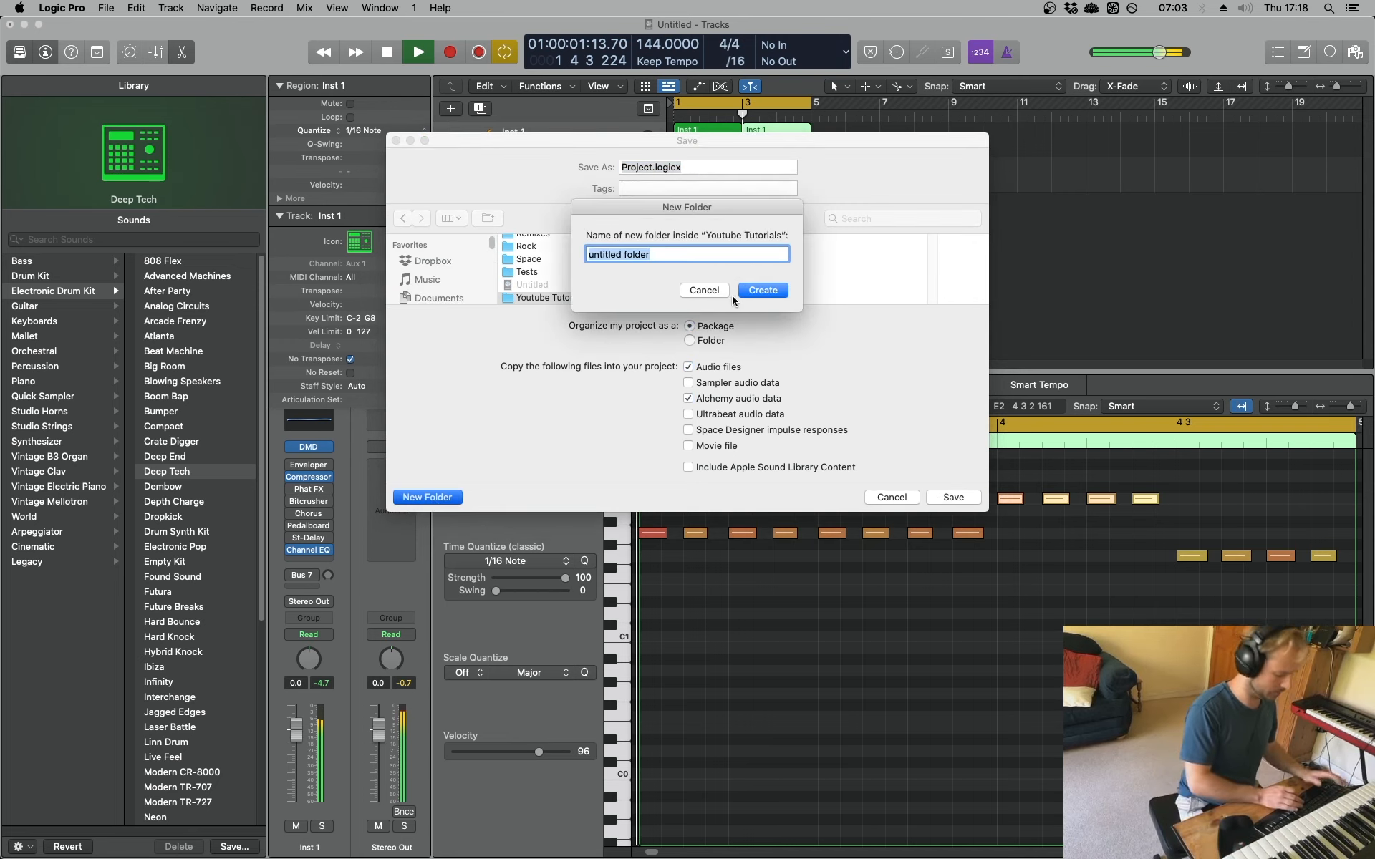
pyautogui.write('Action Game 1')
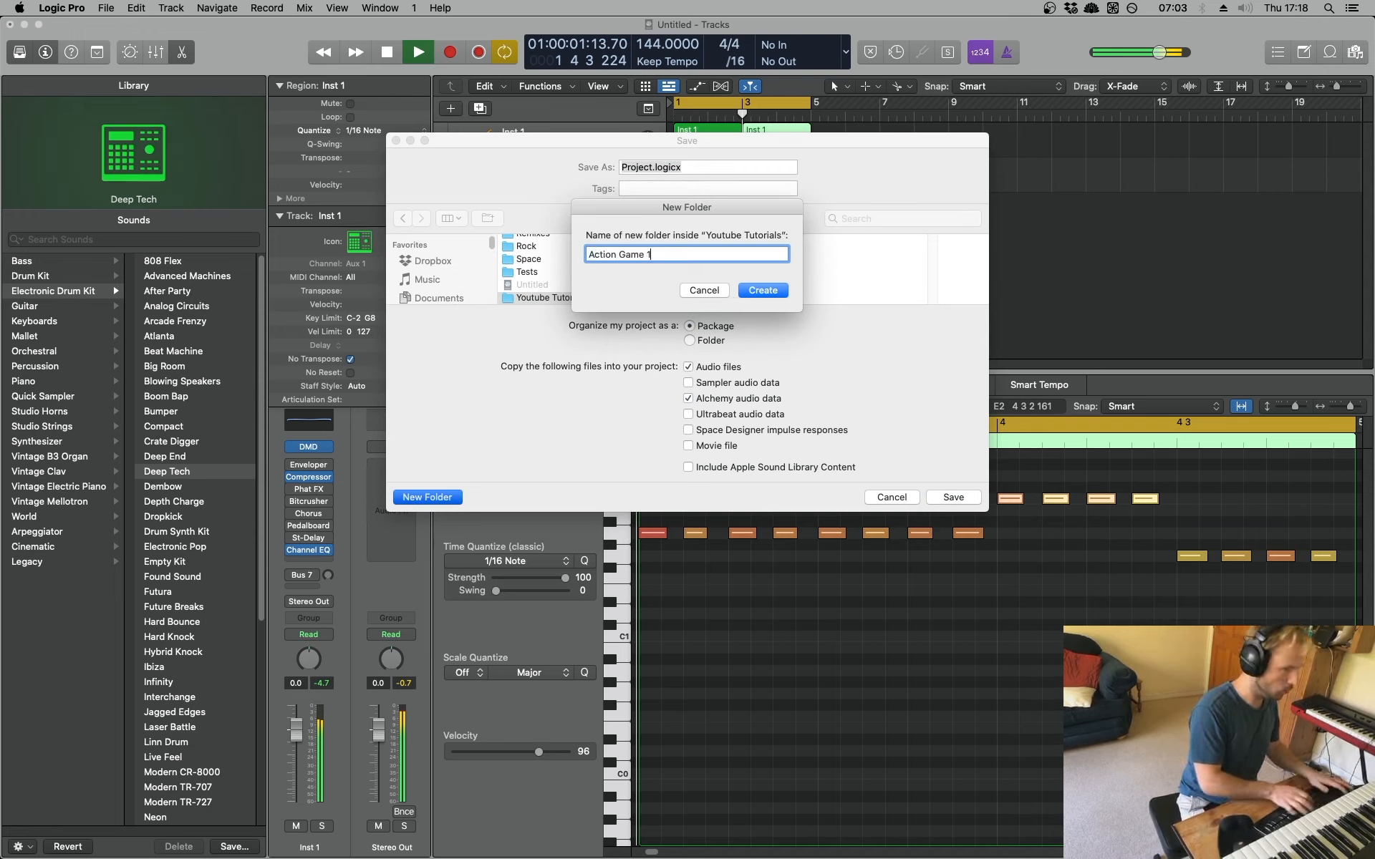
pyautogui.press('Return')
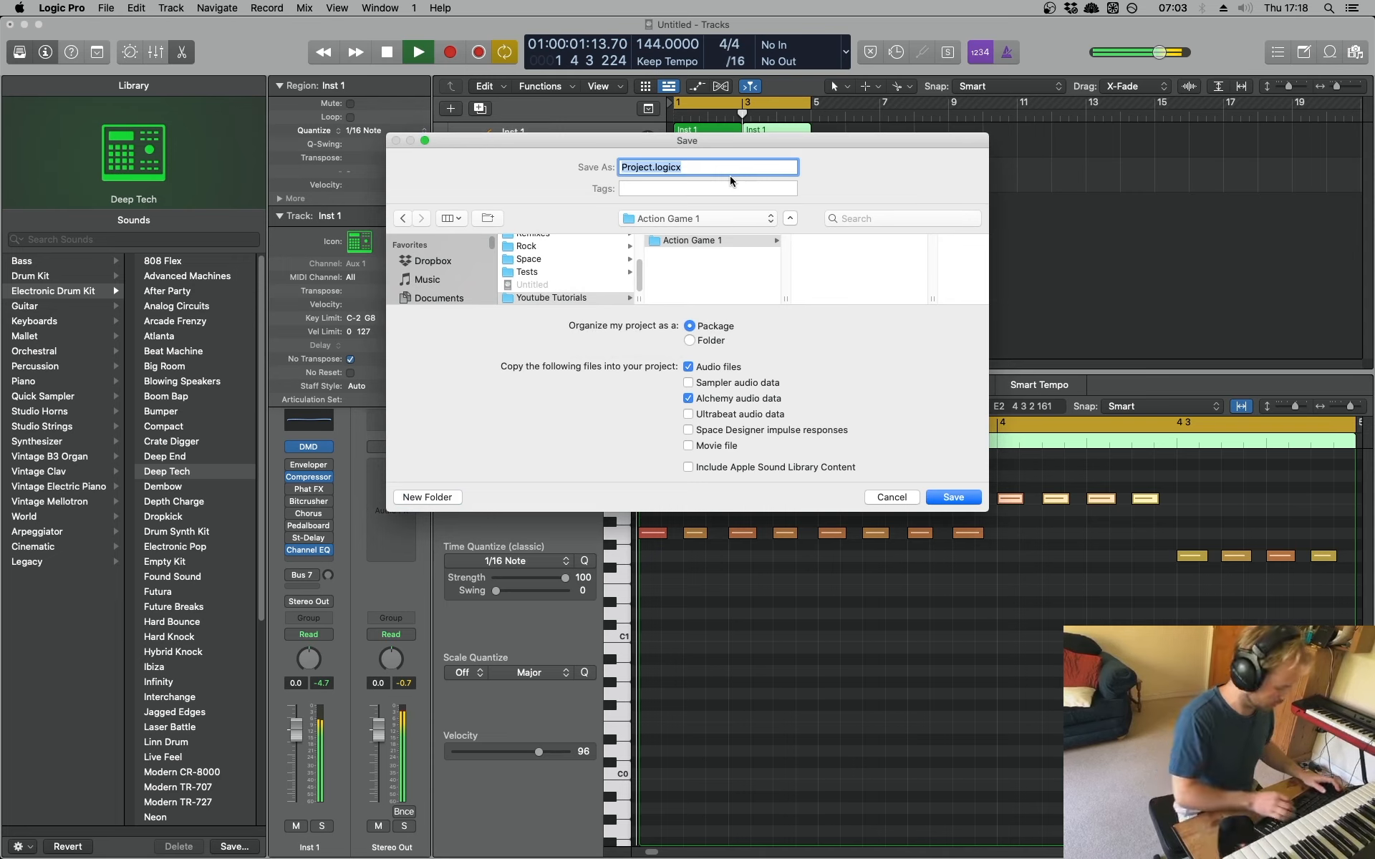
pyautogui.write('Action Game 1')
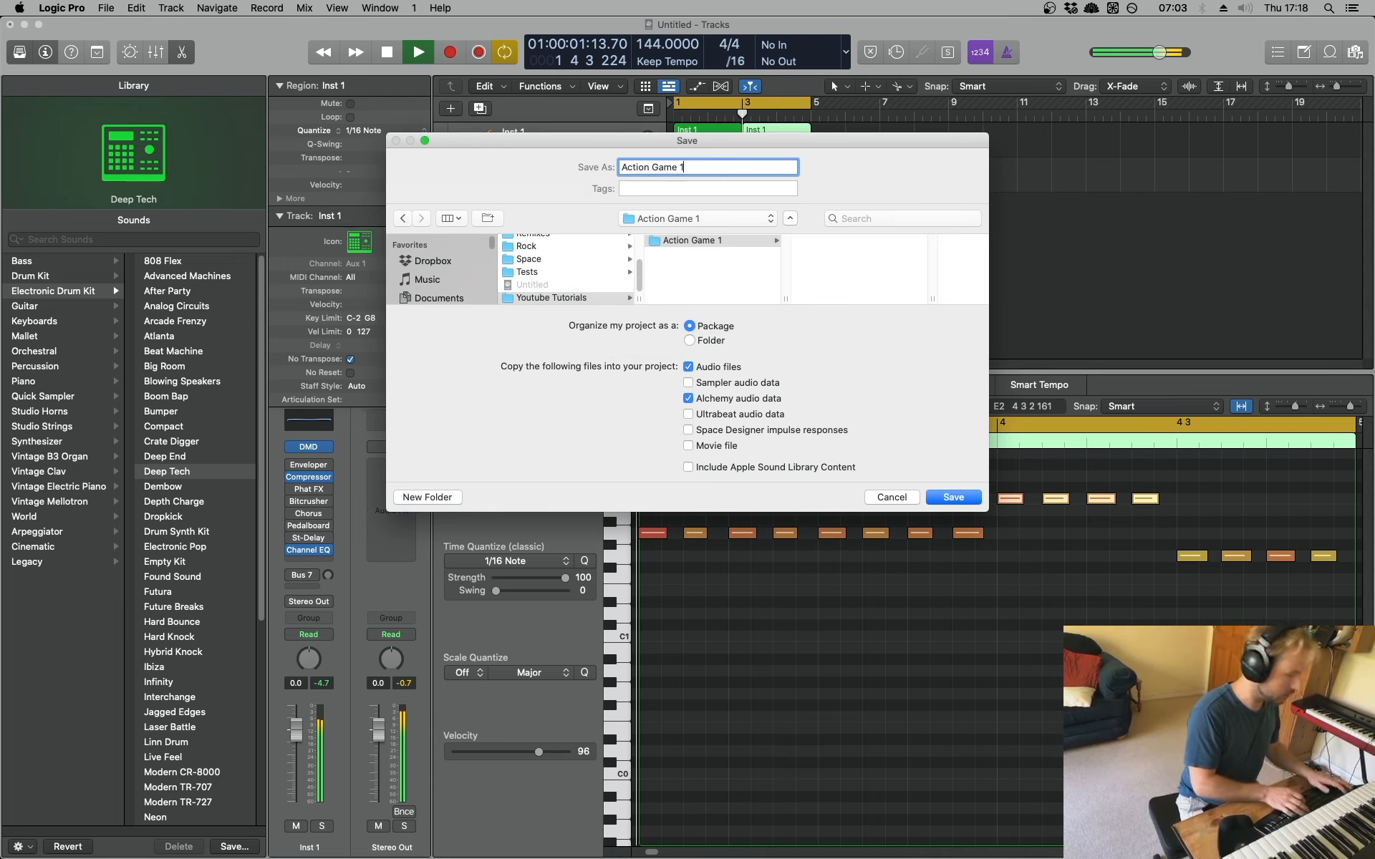
pyautogui.press('Return')
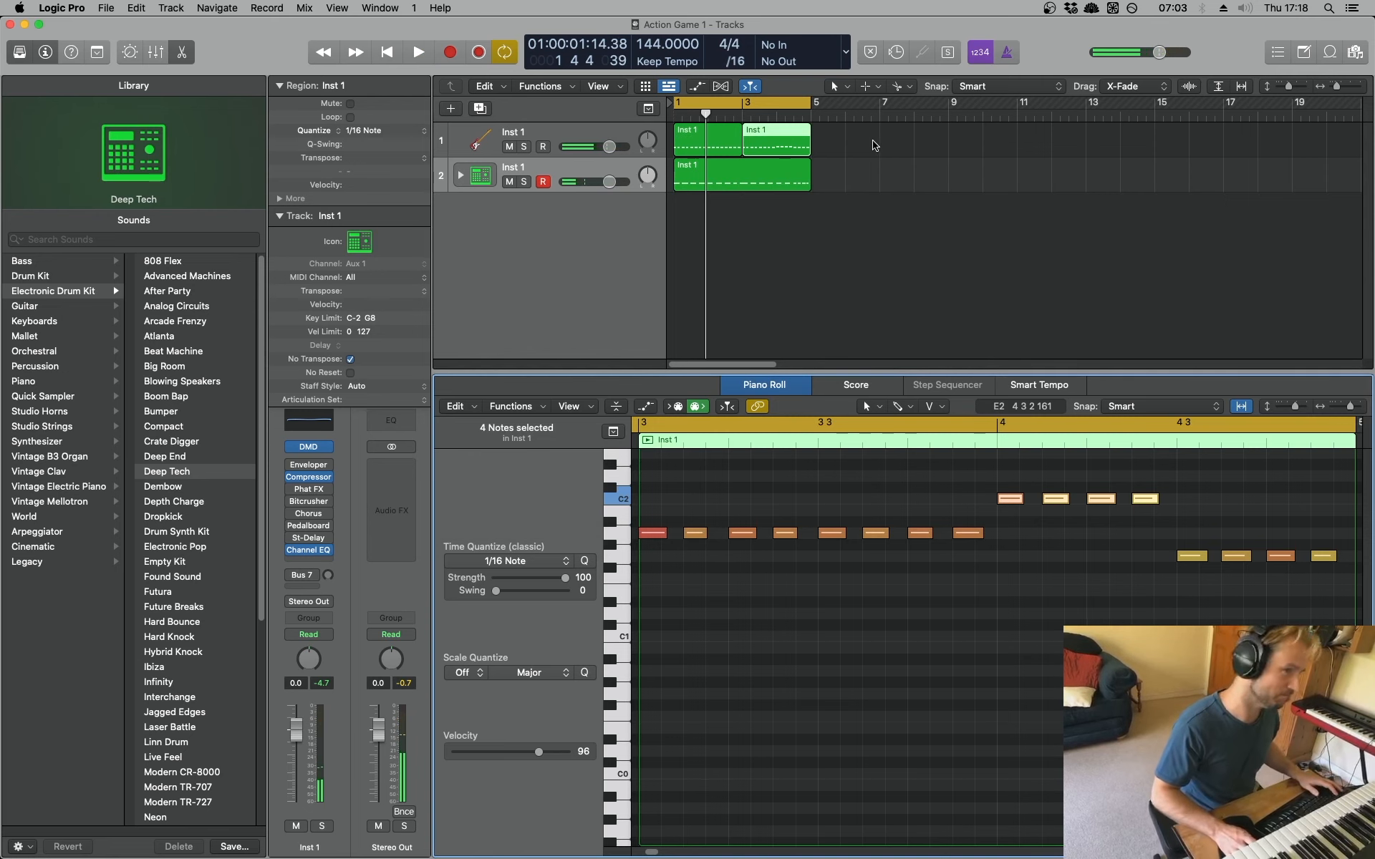
# Copy all bass and drum regions to bar 5 and set the cycle range from bar 5 to bar 9
pyautogui.moveTo(866, 135); pyautogui.dragTo(826, 171)
pyautogui.press('space')
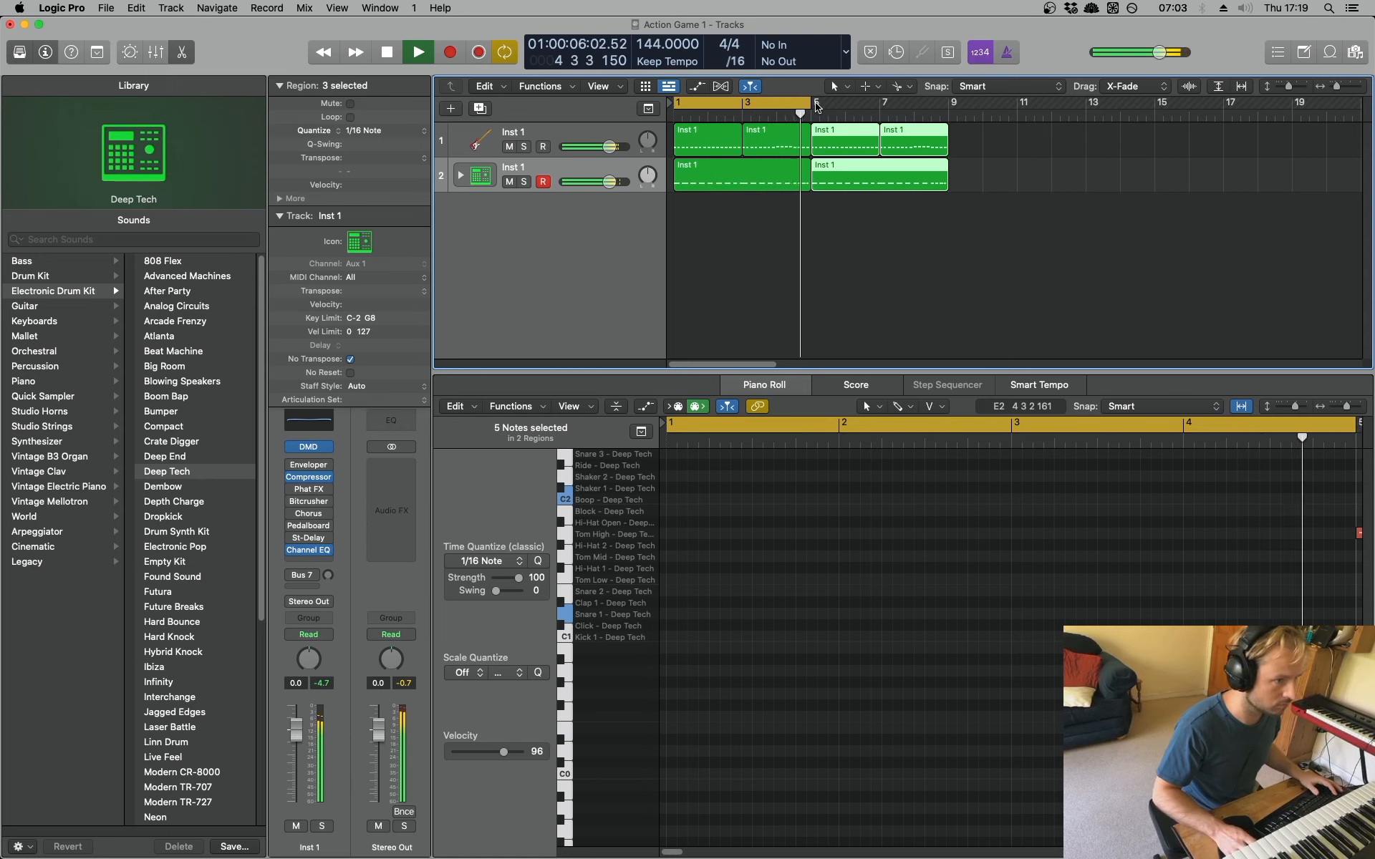
pyautogui.press('space')
pyautogui.moveTo(816, 106); pyautogui.dragTo(949, 106)
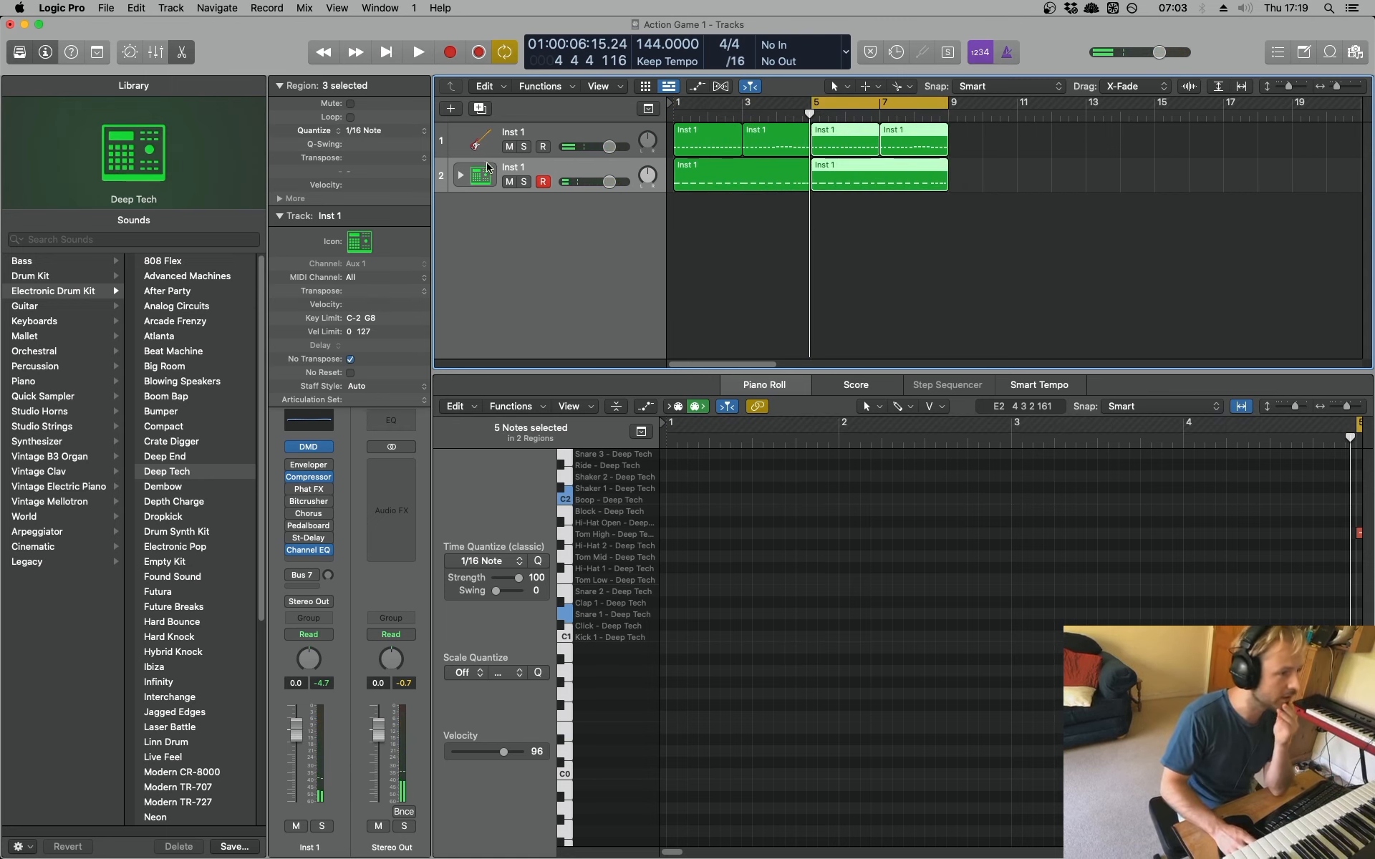
# Duplicate the picked bass track, play a melody over the looped section and capture it as a recording in bars 5 to 9
pyautogui.click(537, 136)
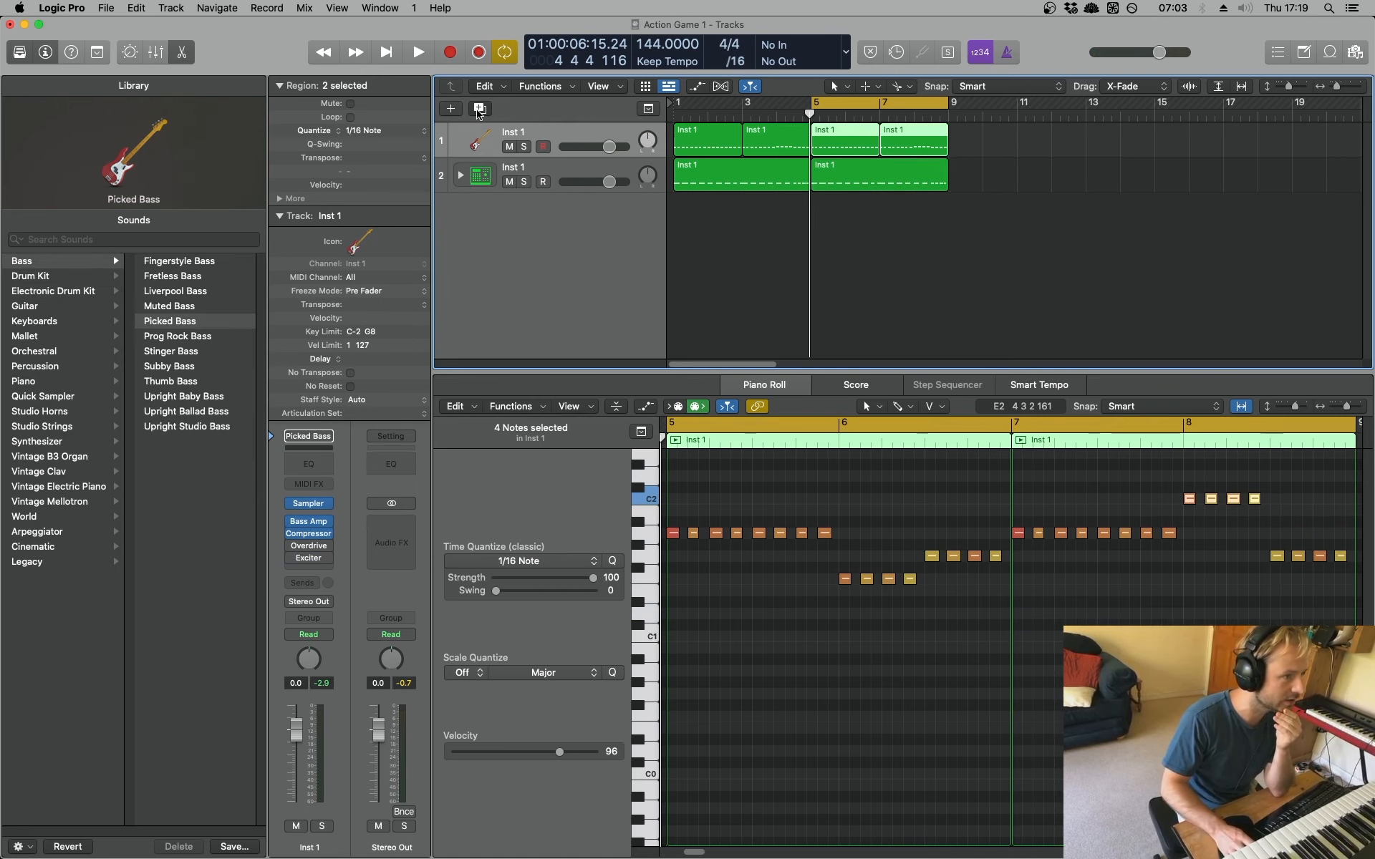
pyautogui.click(479, 109)
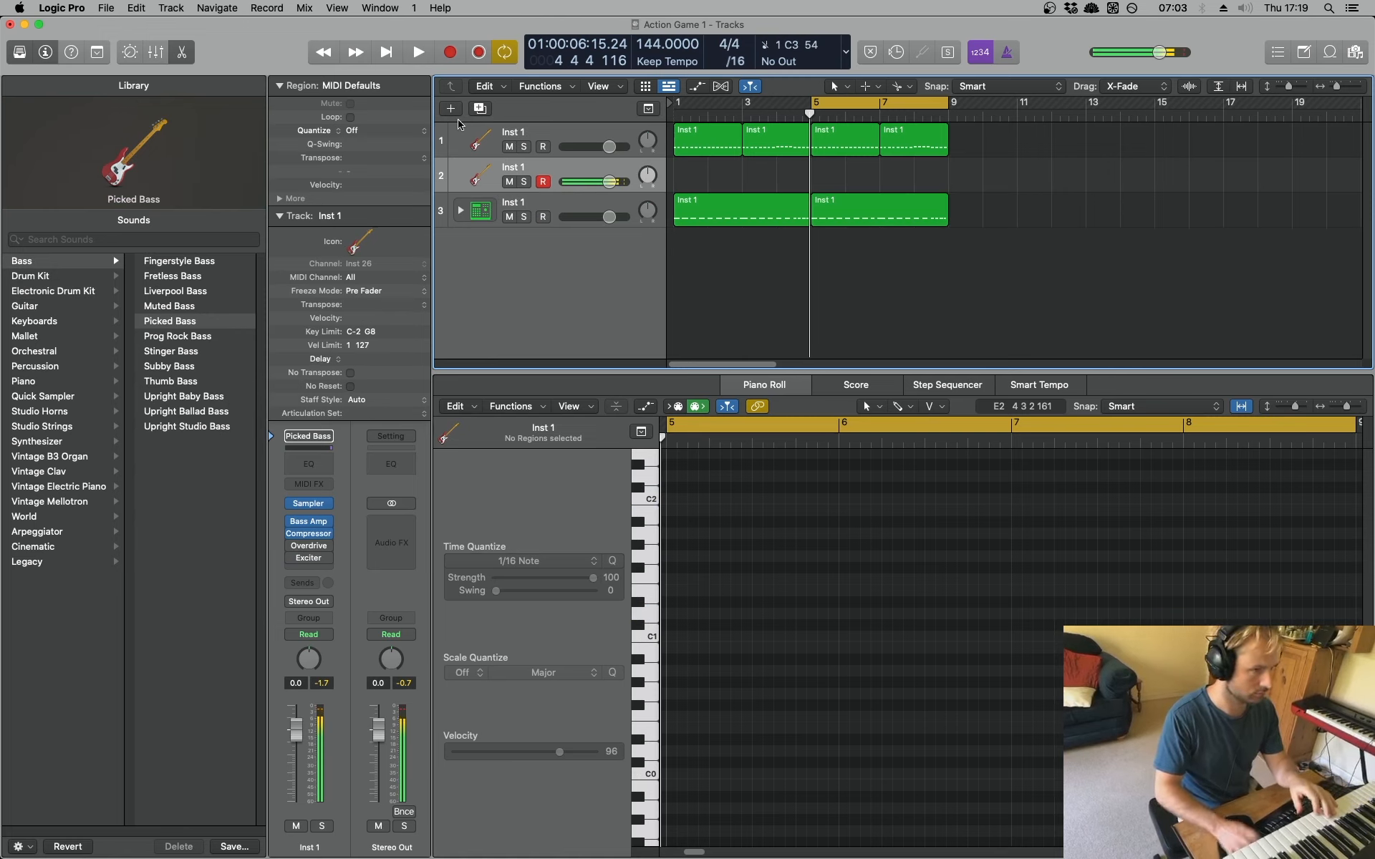
pyautogui.press('space')
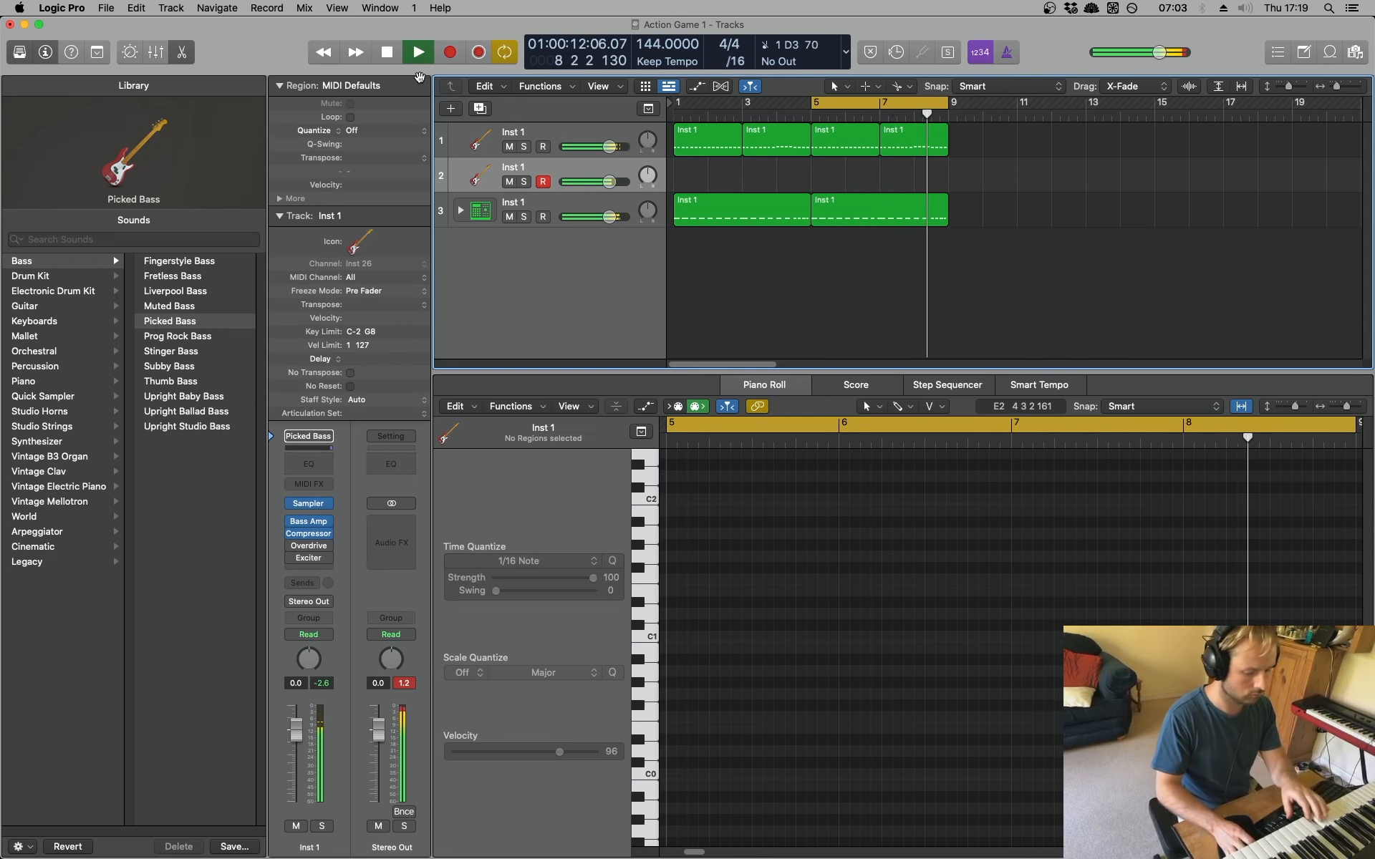
pyautogui.press('space')
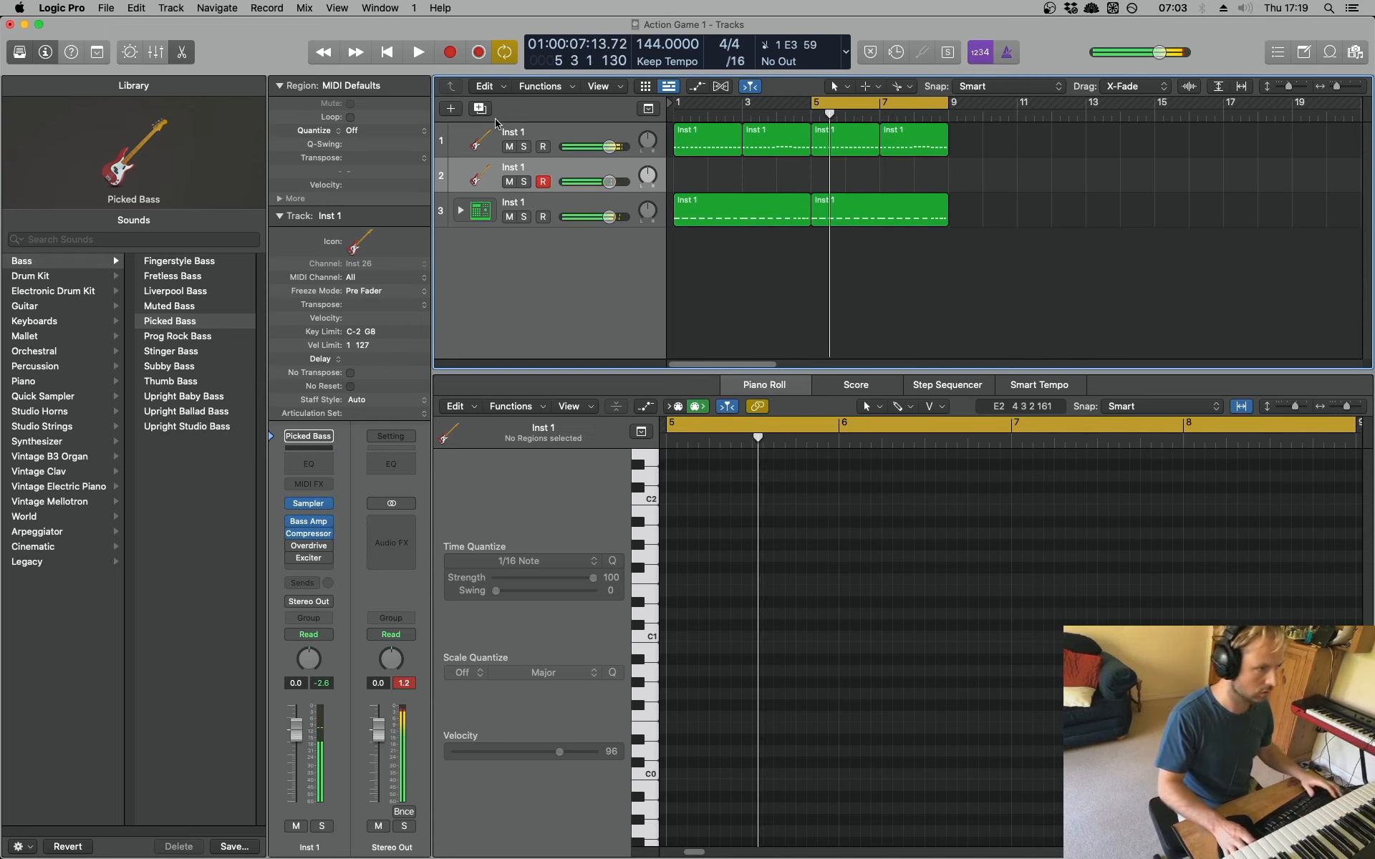
pyautogui.click(474, 53)
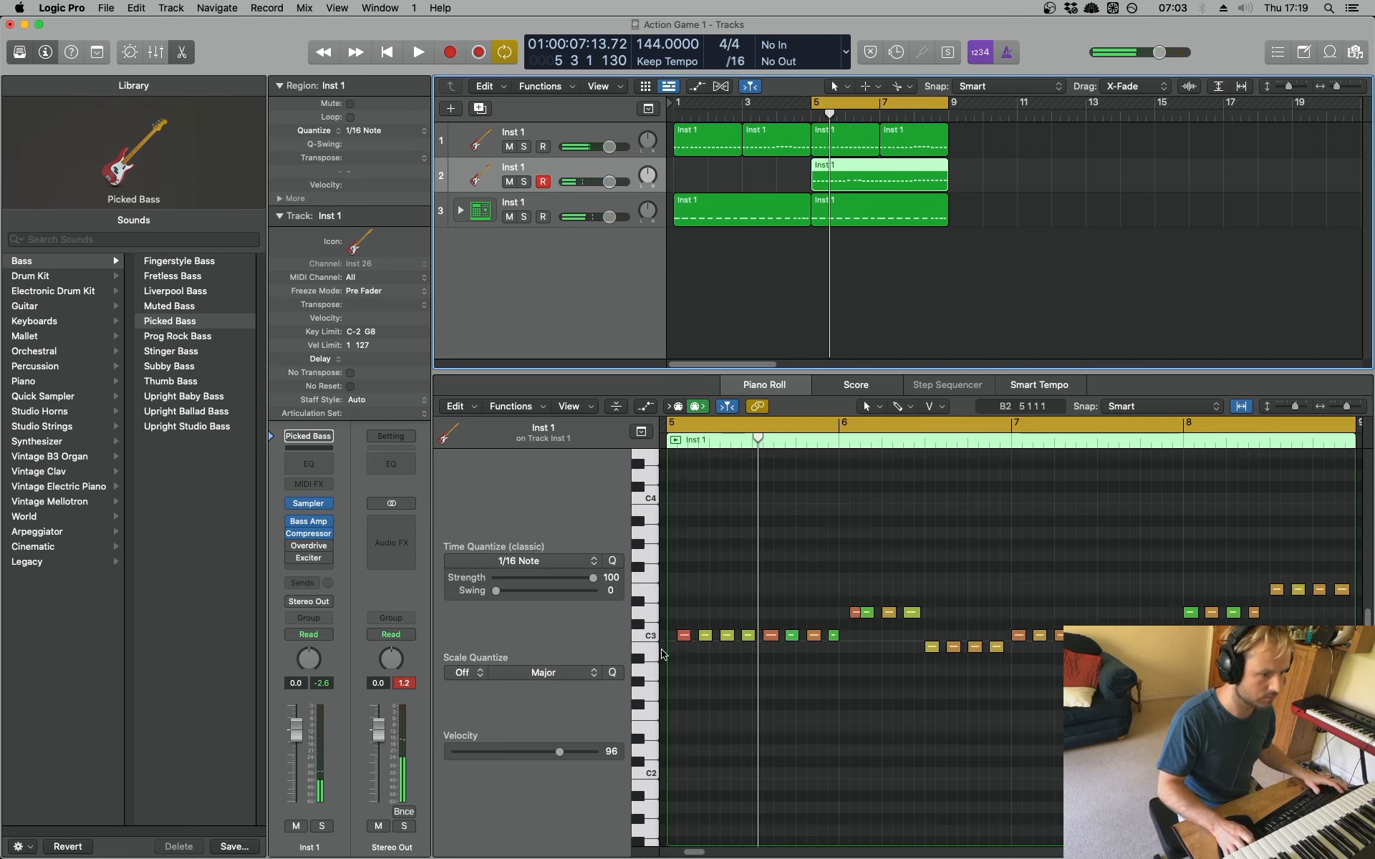
# Shift all the melody notes in bar 5 and the first note of bar 6 one sixteenth earlier, and play the result
pyautogui.moveTo(713, 617); pyautogui.dragTo(681, 639)
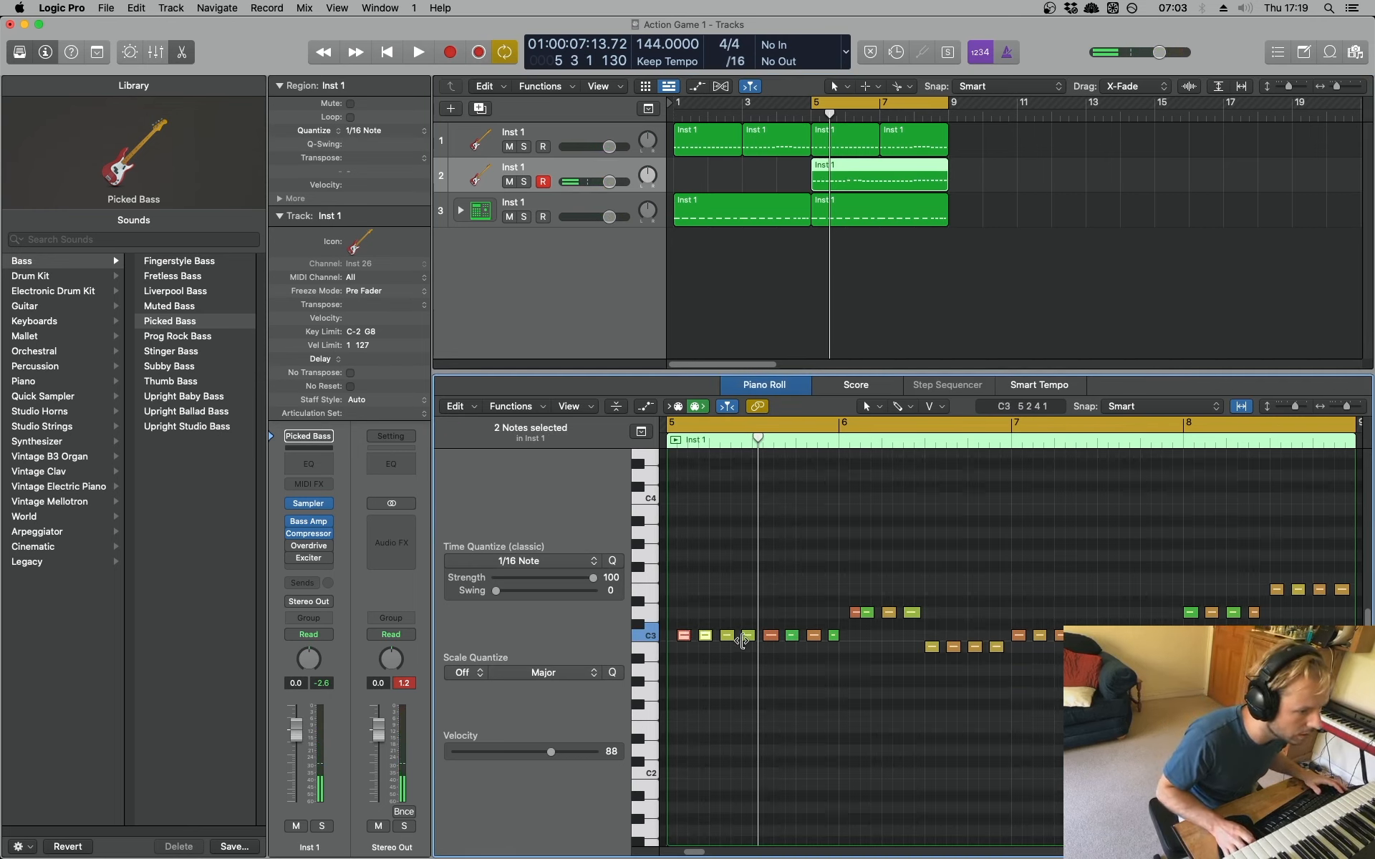
pyautogui.moveTo(730, 619); pyautogui.dragTo(672, 637)
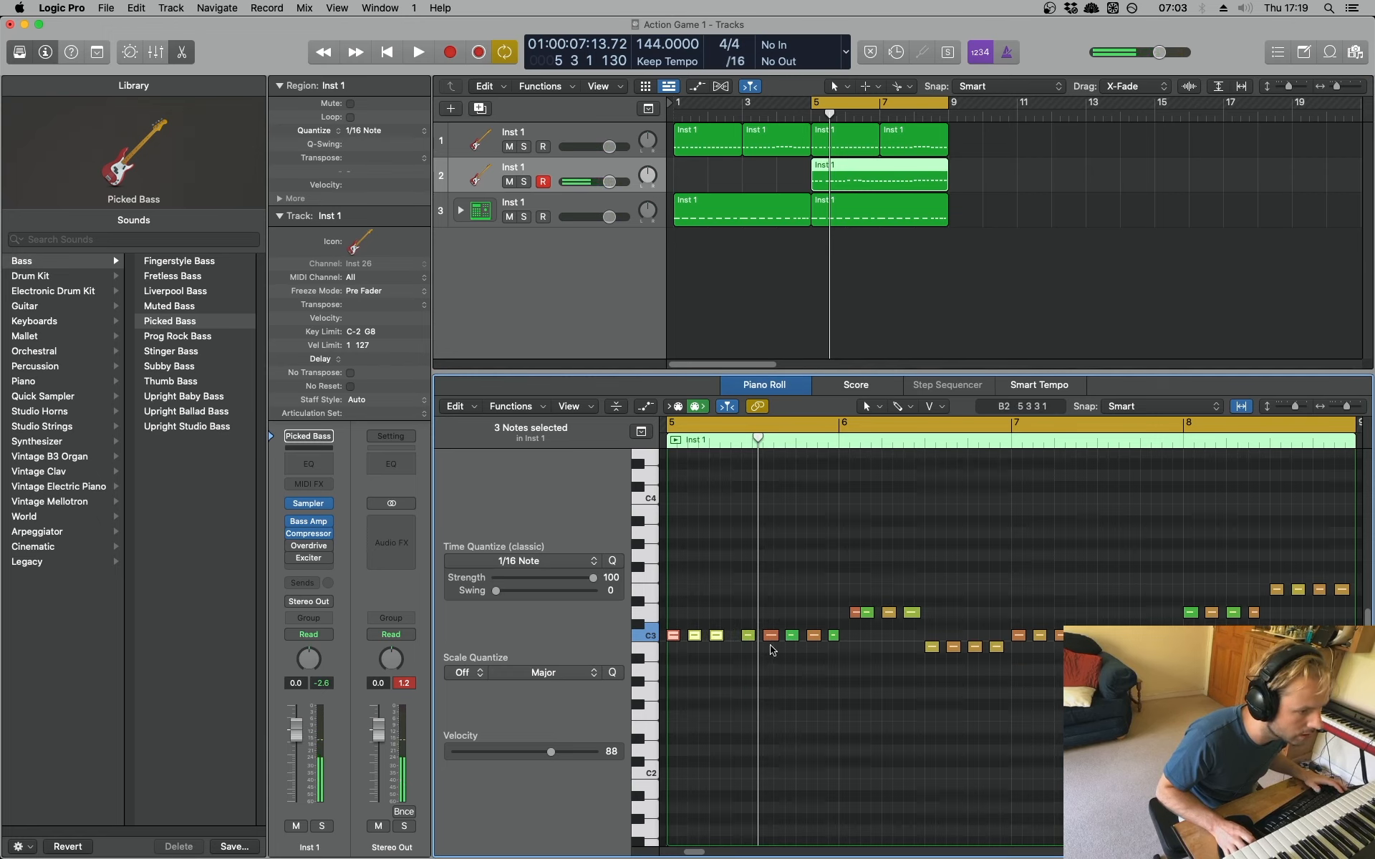
pyautogui.moveTo(860, 658); pyautogui.dragTo(737, 639)
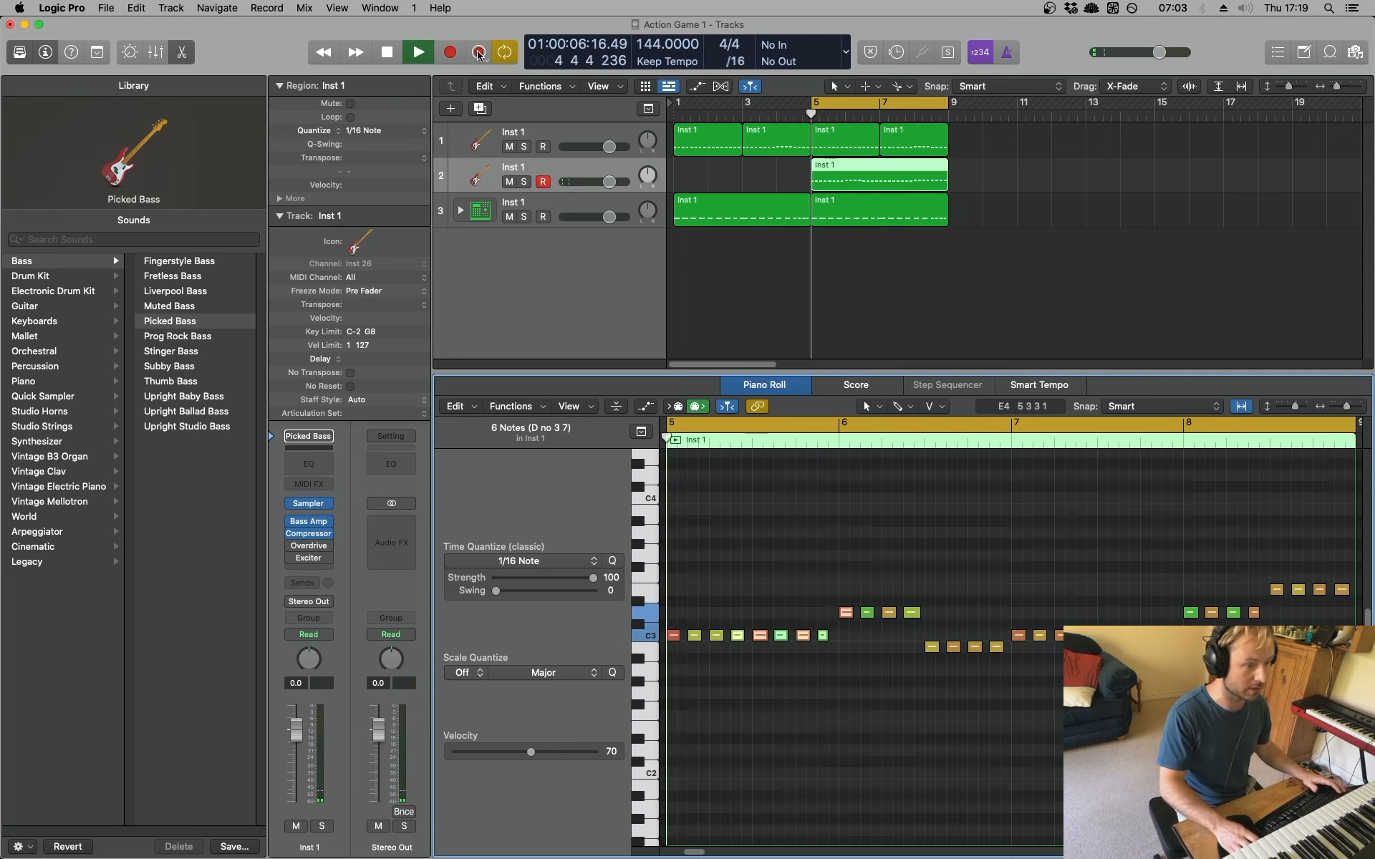
pyautogui.press('space')
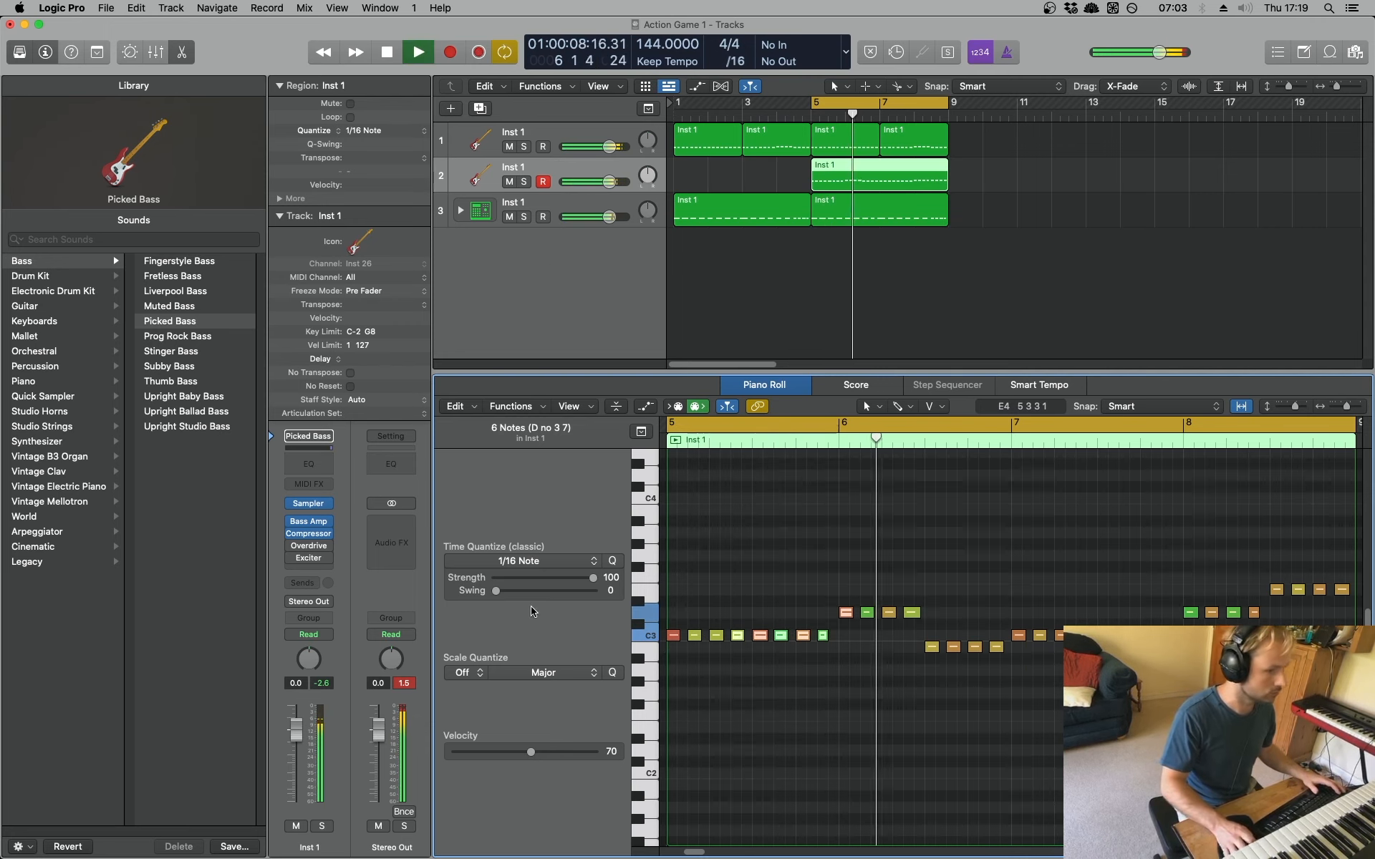
pyautogui.press('space')
# Raise the velocity of the soft last note in bar 5, second in bar 6 (99), and first and third in bar 8 (third 90)
pyautogui.click(823, 636)
pyautogui.click(824, 636)
pyautogui.click(867, 613)
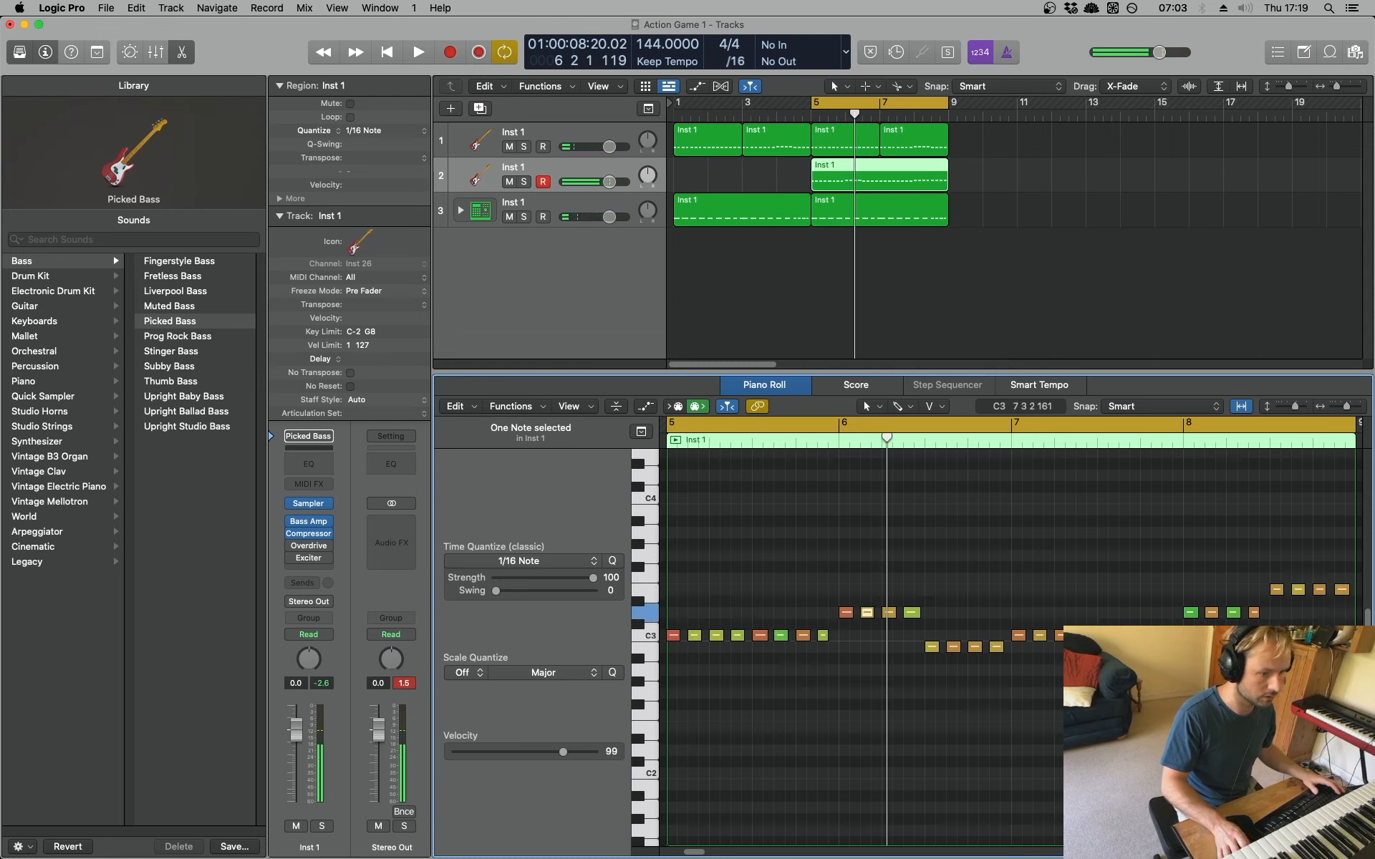
pyautogui.click(1190, 612)
pyautogui.click(1235, 614)
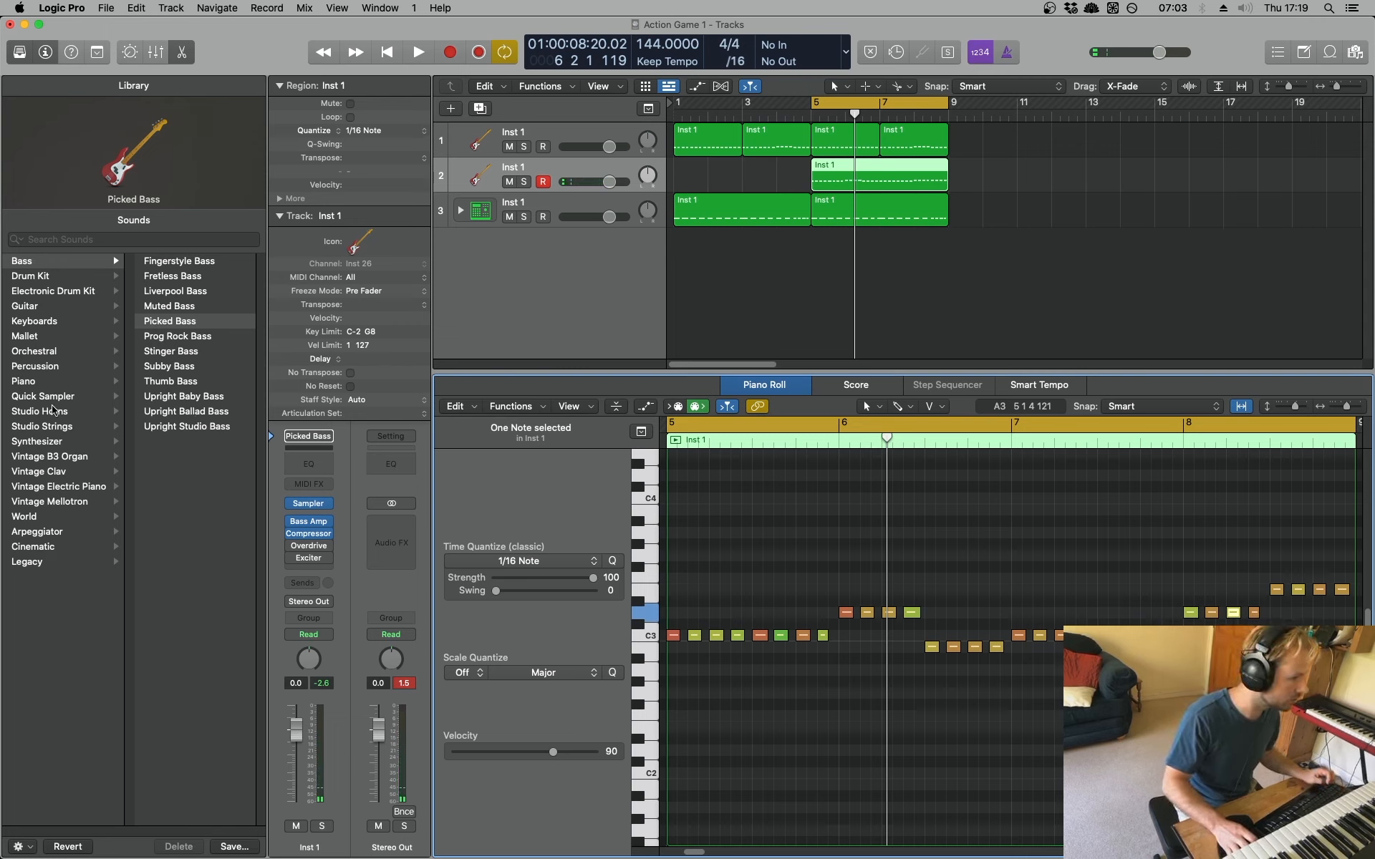
# Audition Synthesizer Plucked sounds for the melody track during playback, from Buzzy Pluck onward, and settle on Eastern Hammers
pyautogui.click(72, 441)
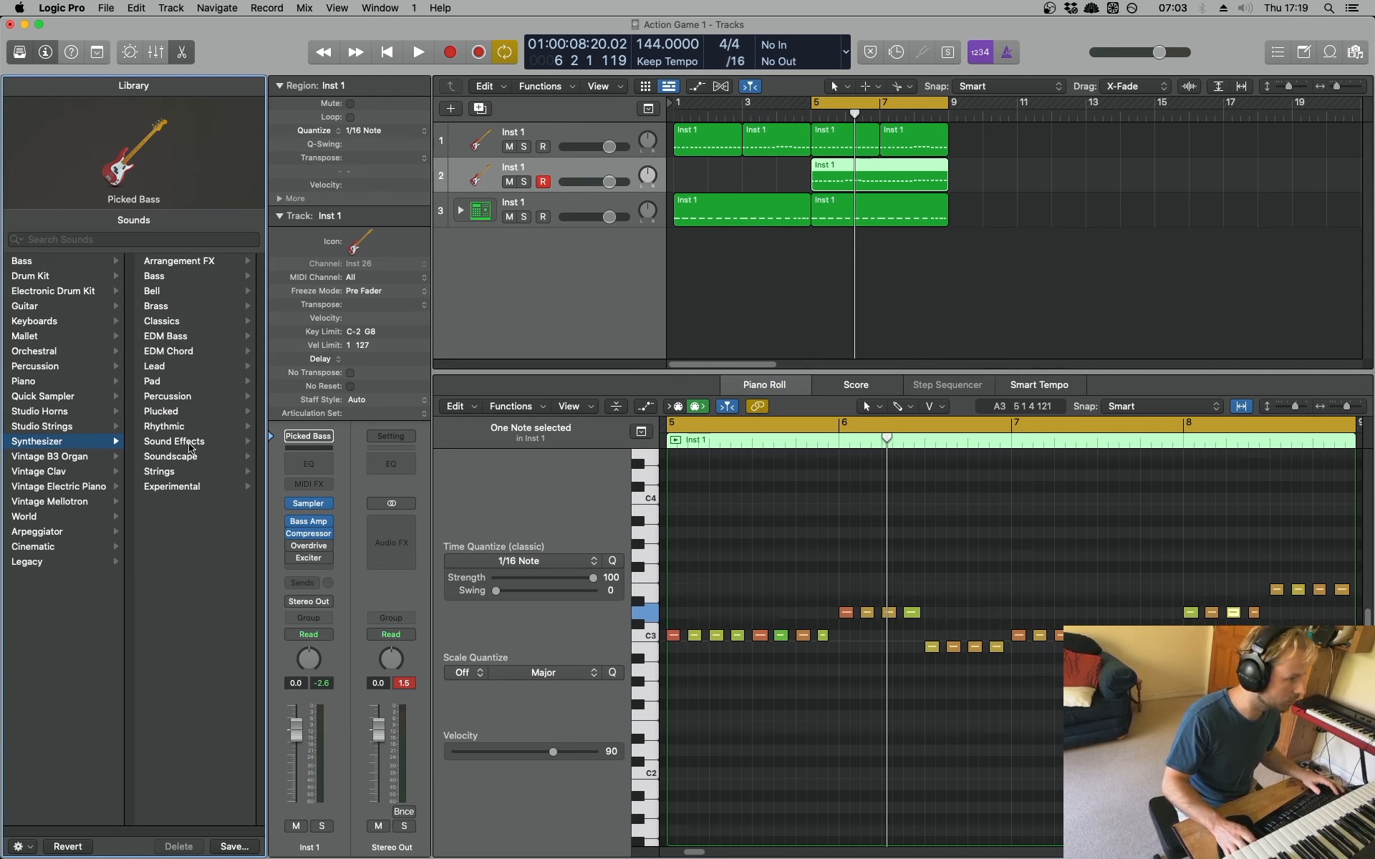
pyautogui.click(239, 411)
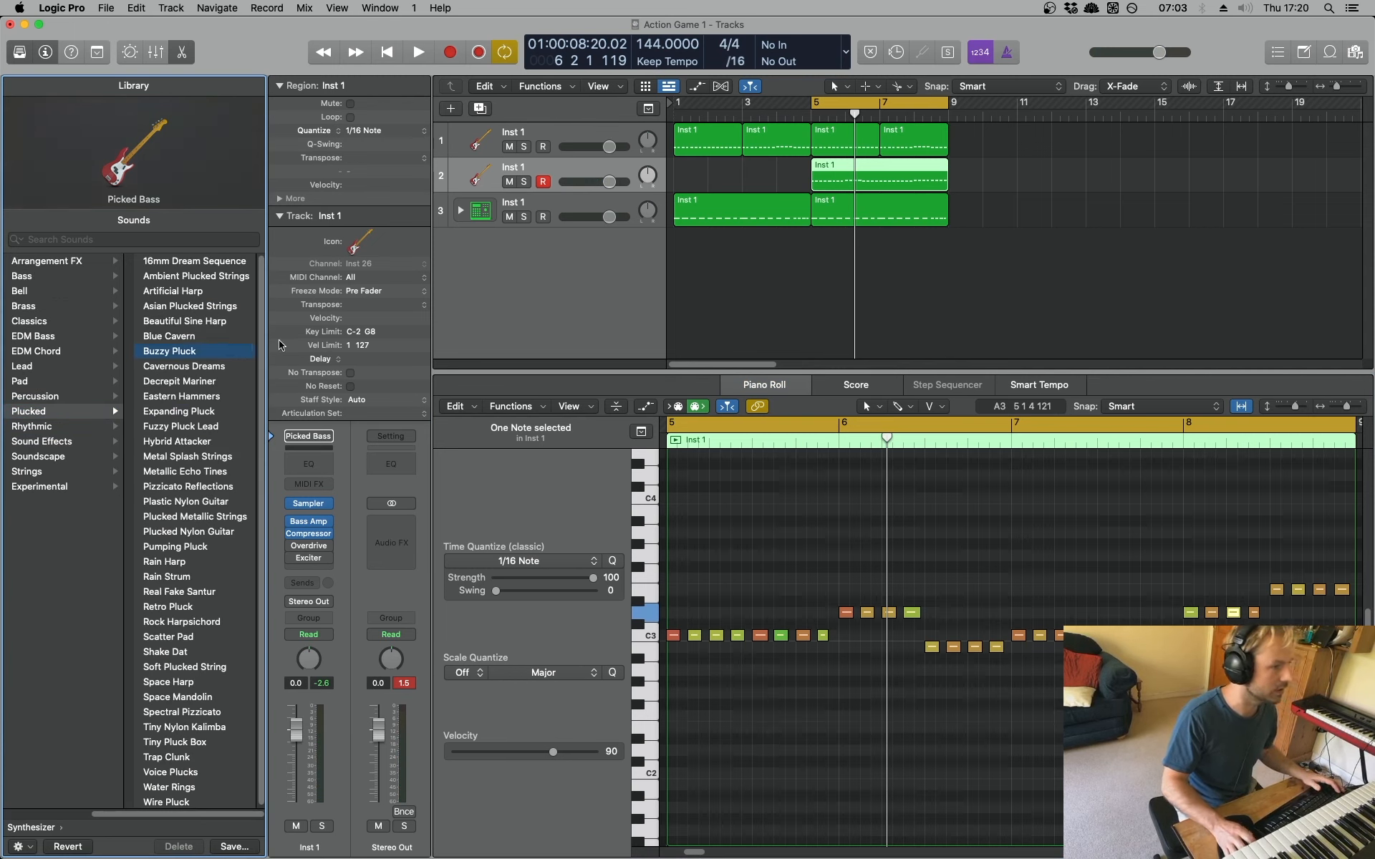
pyautogui.press('space')
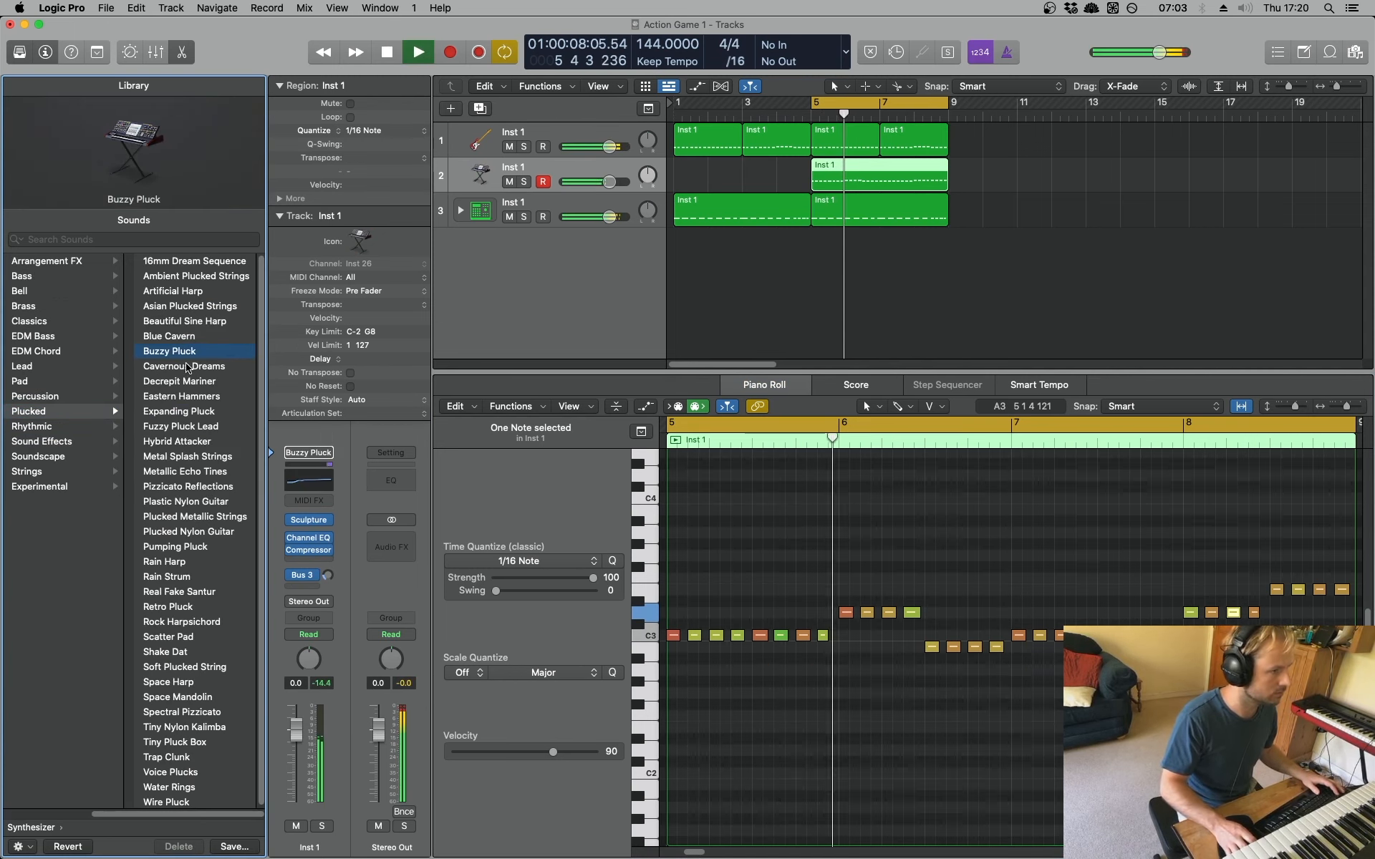
pyautogui.click(215, 368)
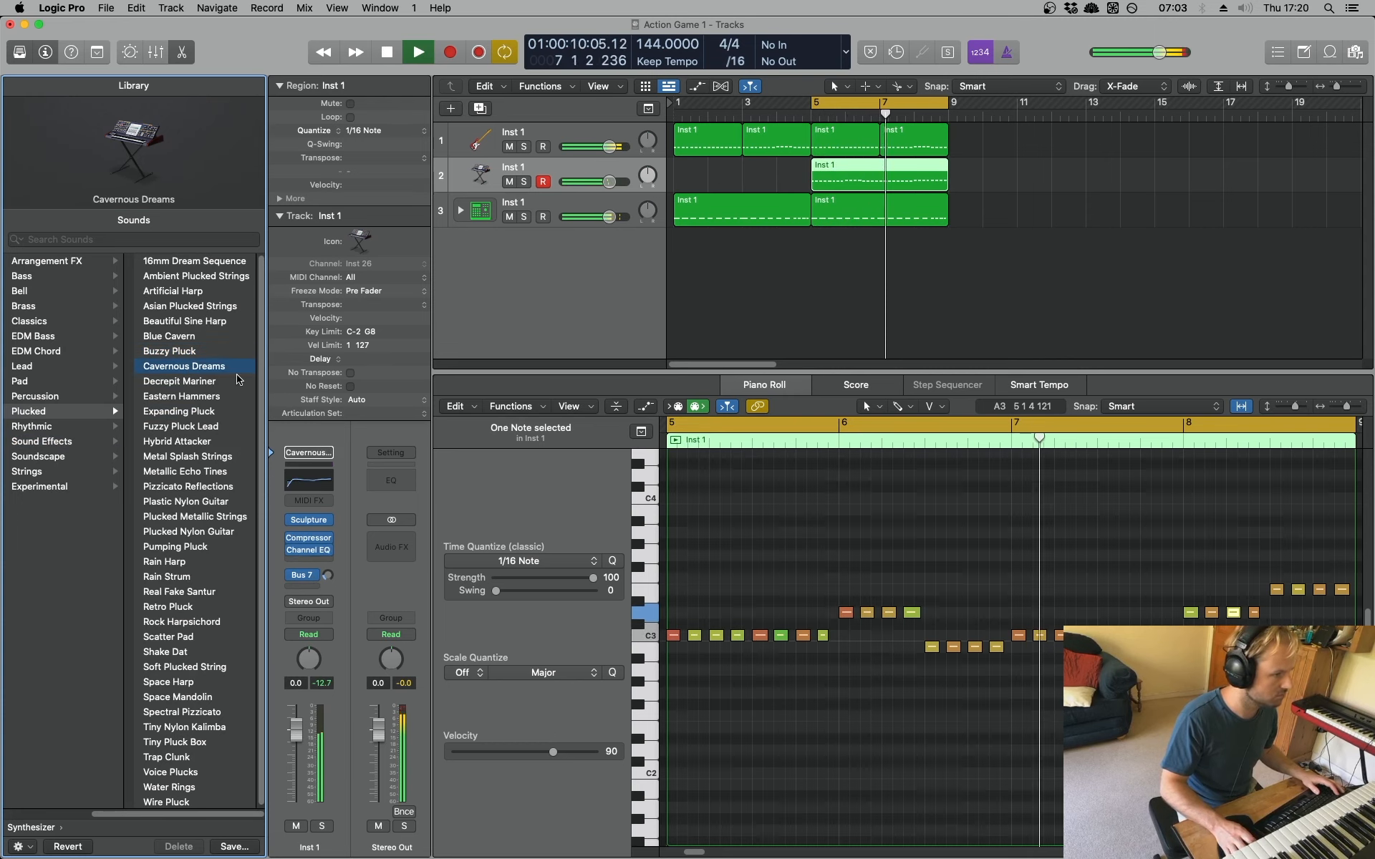
pyautogui.click(236, 381)
pyautogui.click(207, 398)
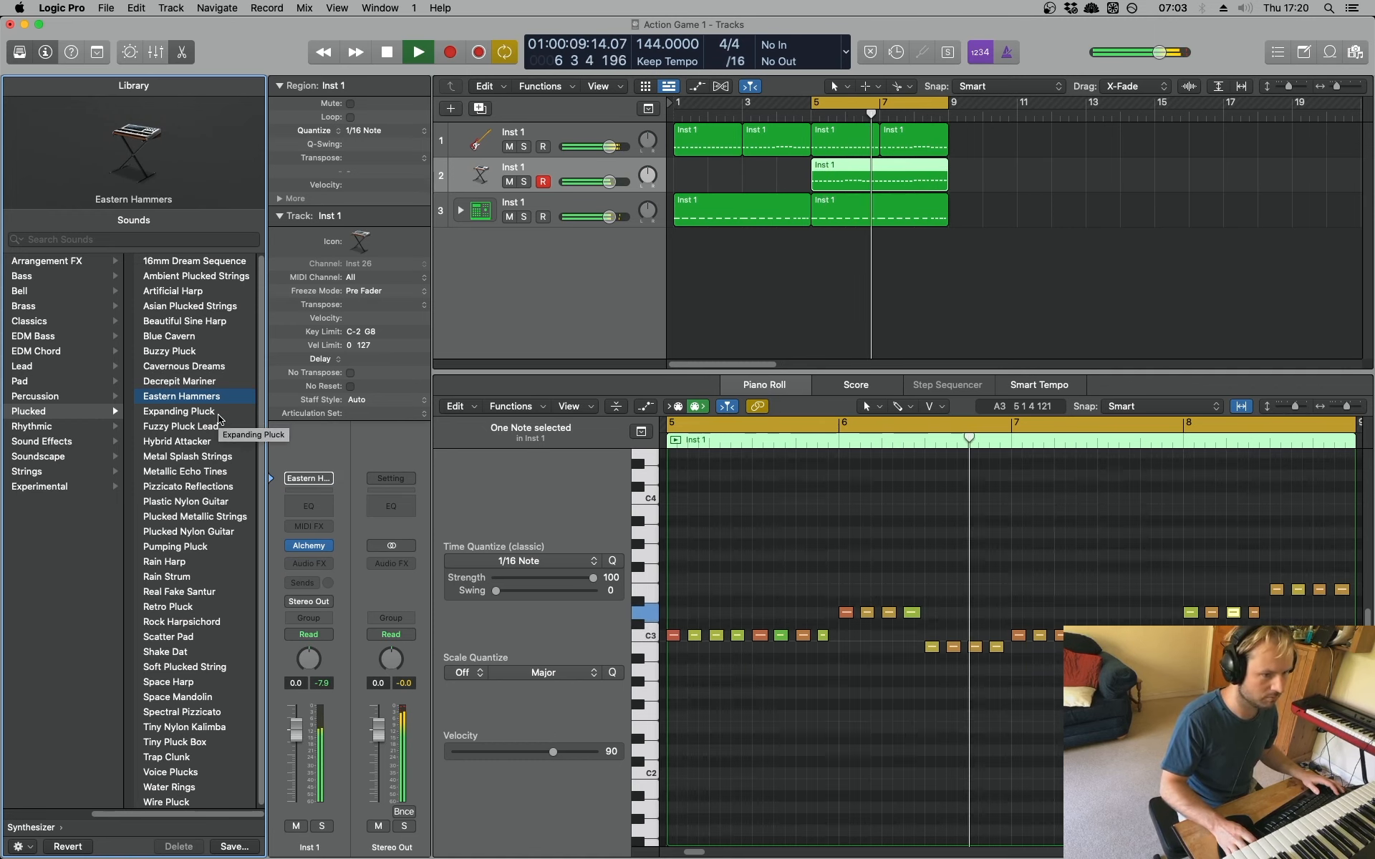
pyautogui.press('space')
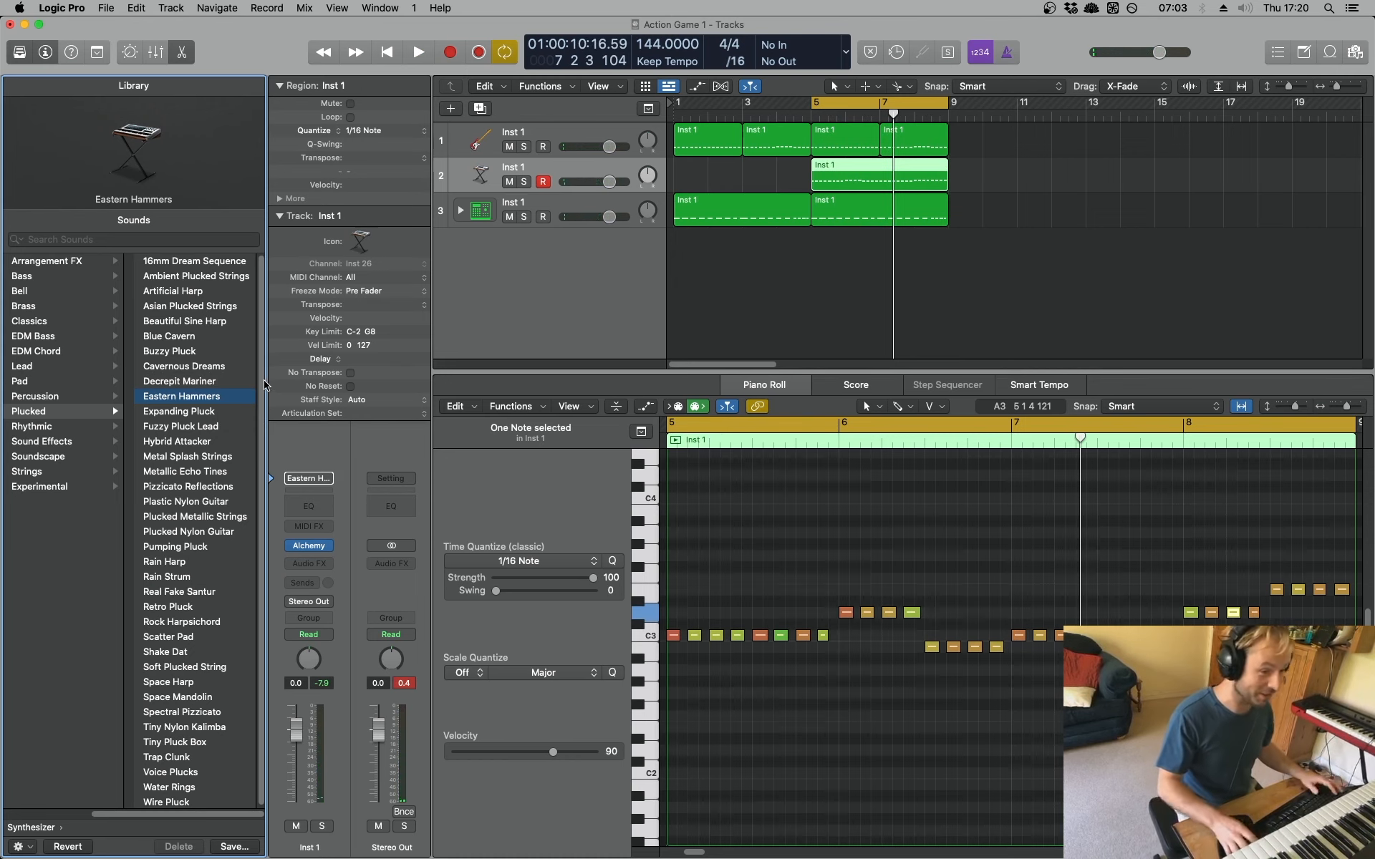
# Lower the Eastern Hammers melody track's volume to -2.4 dB while listening to the loop
pyautogui.press('space')
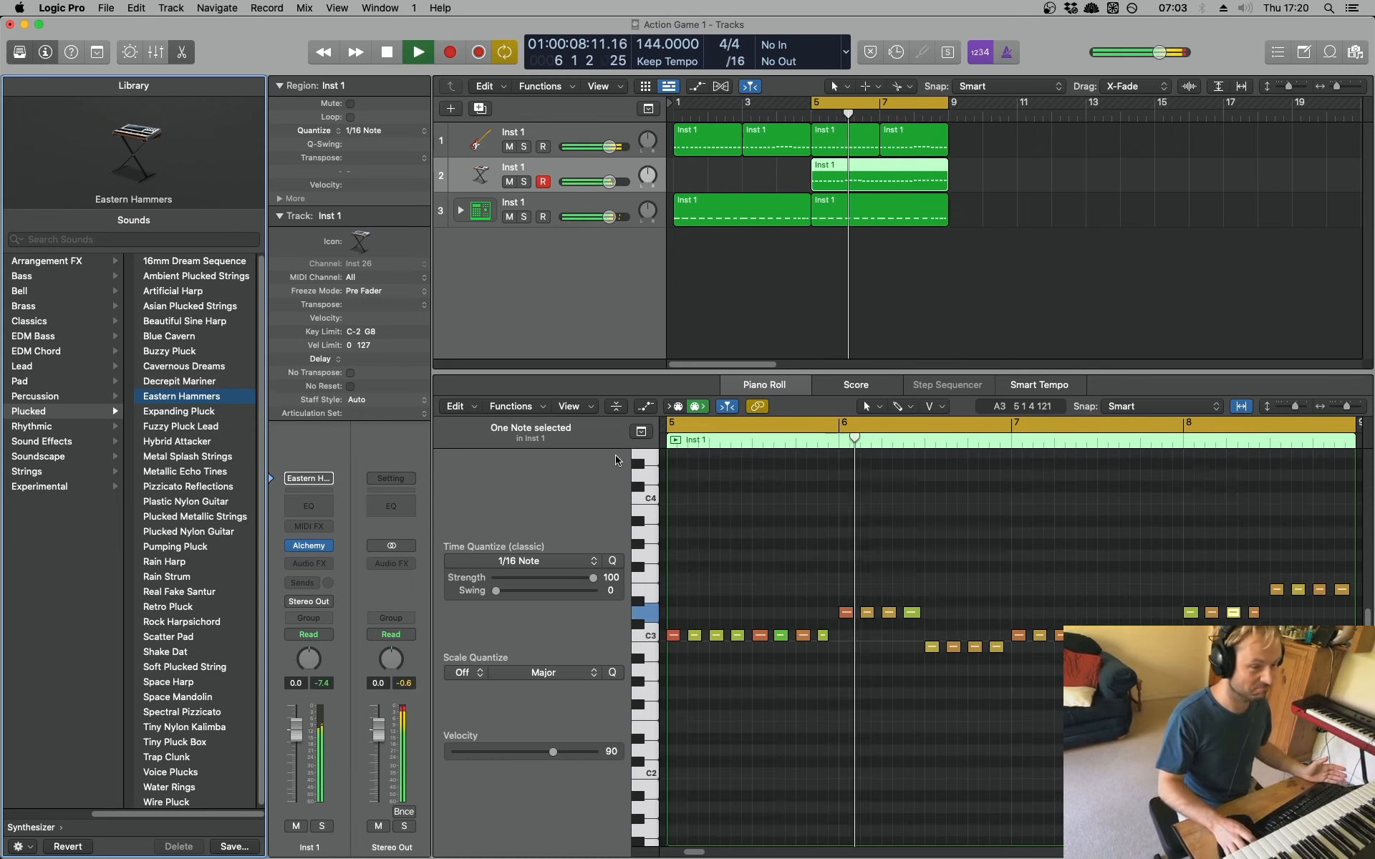
pyautogui.moveTo(608, 181); pyautogui.dragTo(603, 181)
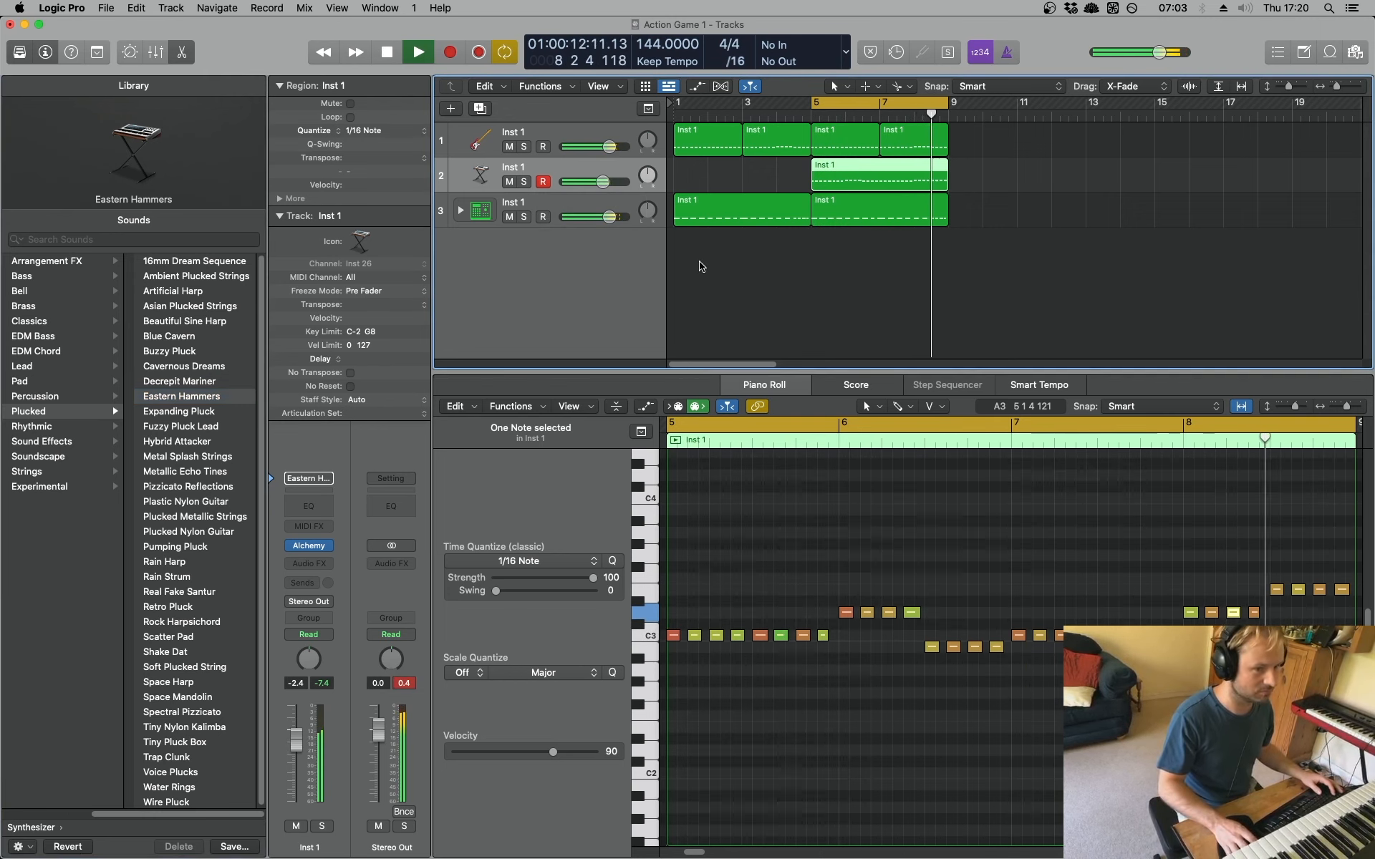
pyautogui.press('space')
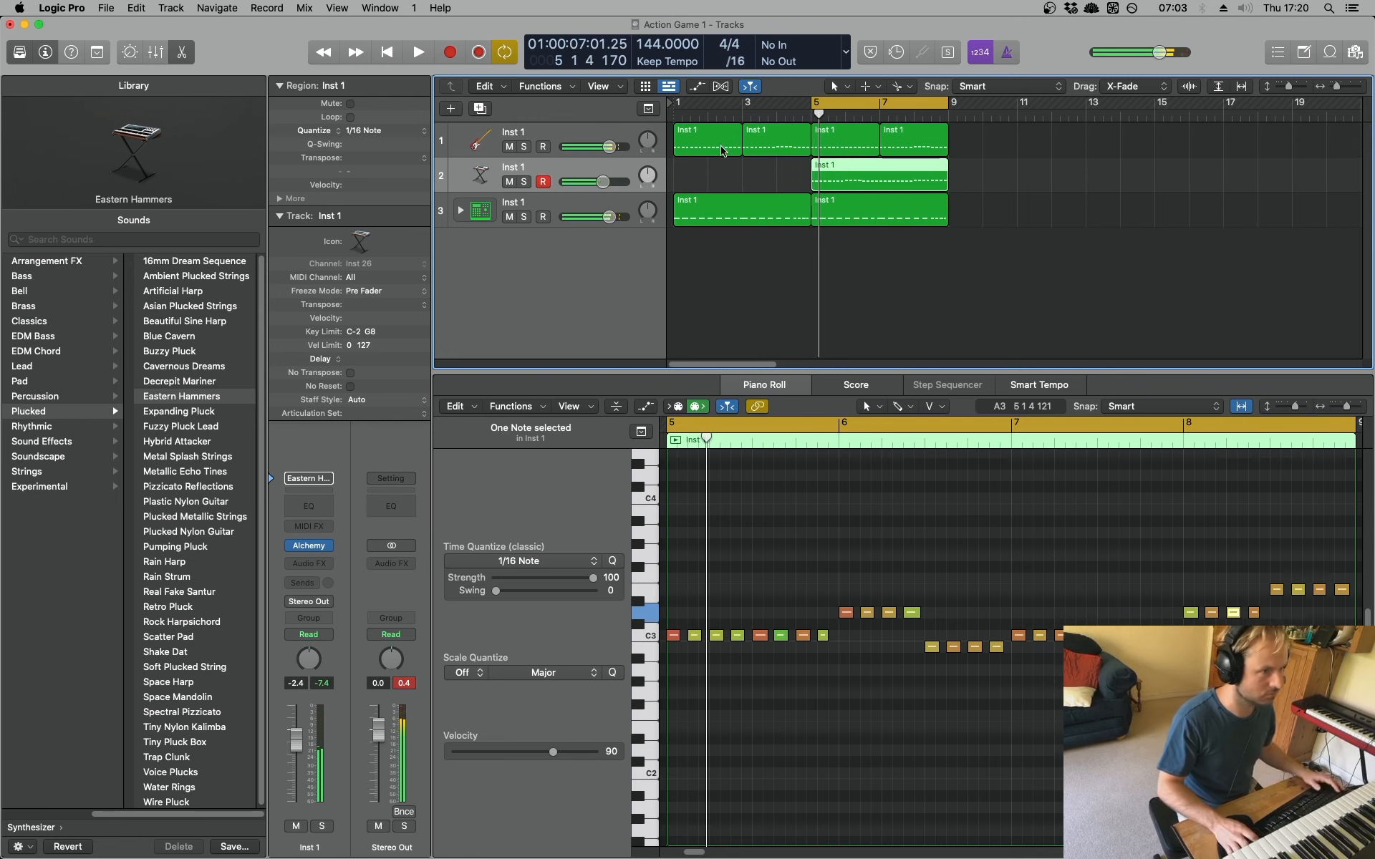
# Listen to the opening from bar 1 and set the cycle range to bar 1 through bar 5
pyautogui.click(673, 117)
pyautogui.press('space')
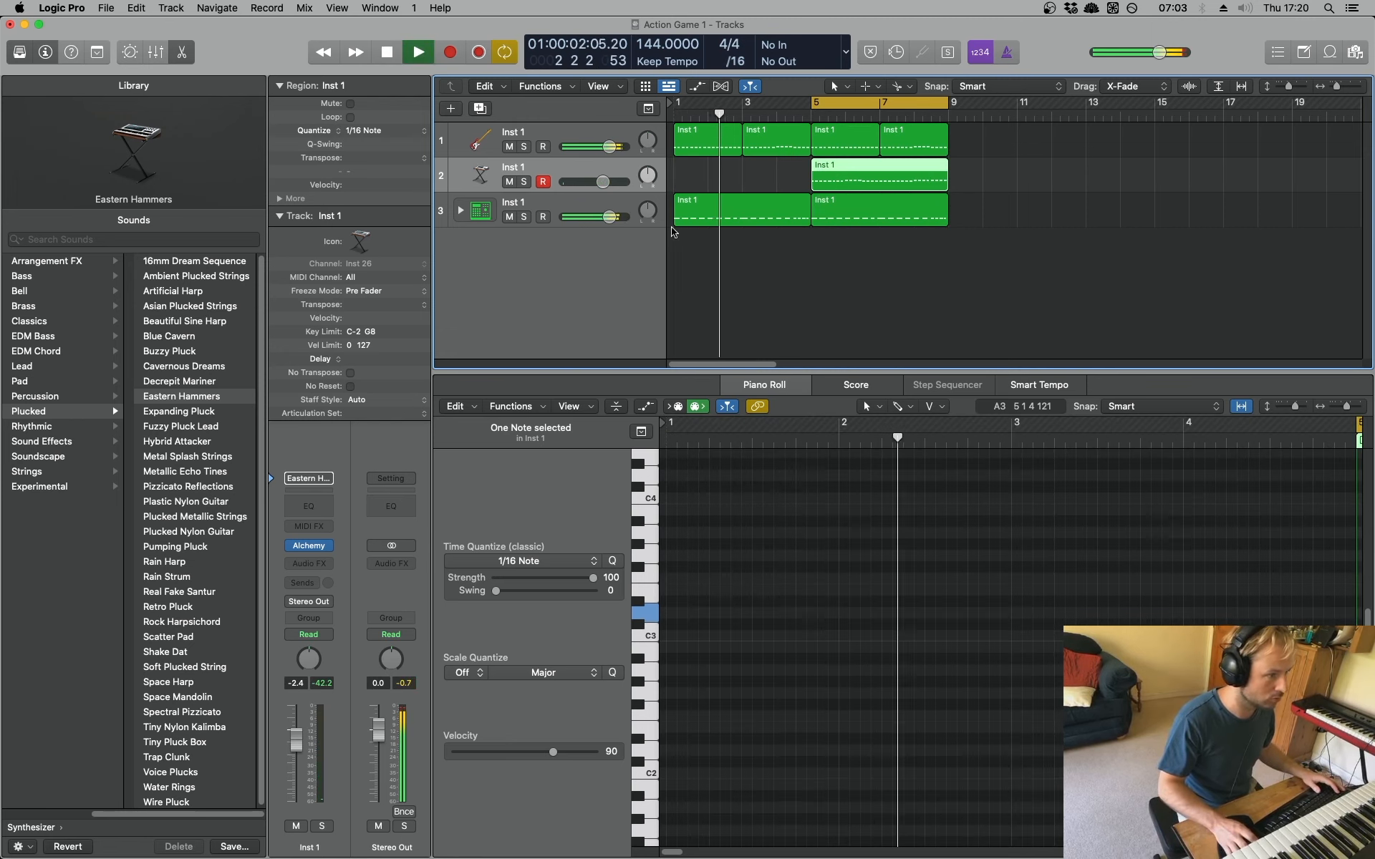
pyautogui.press('space')
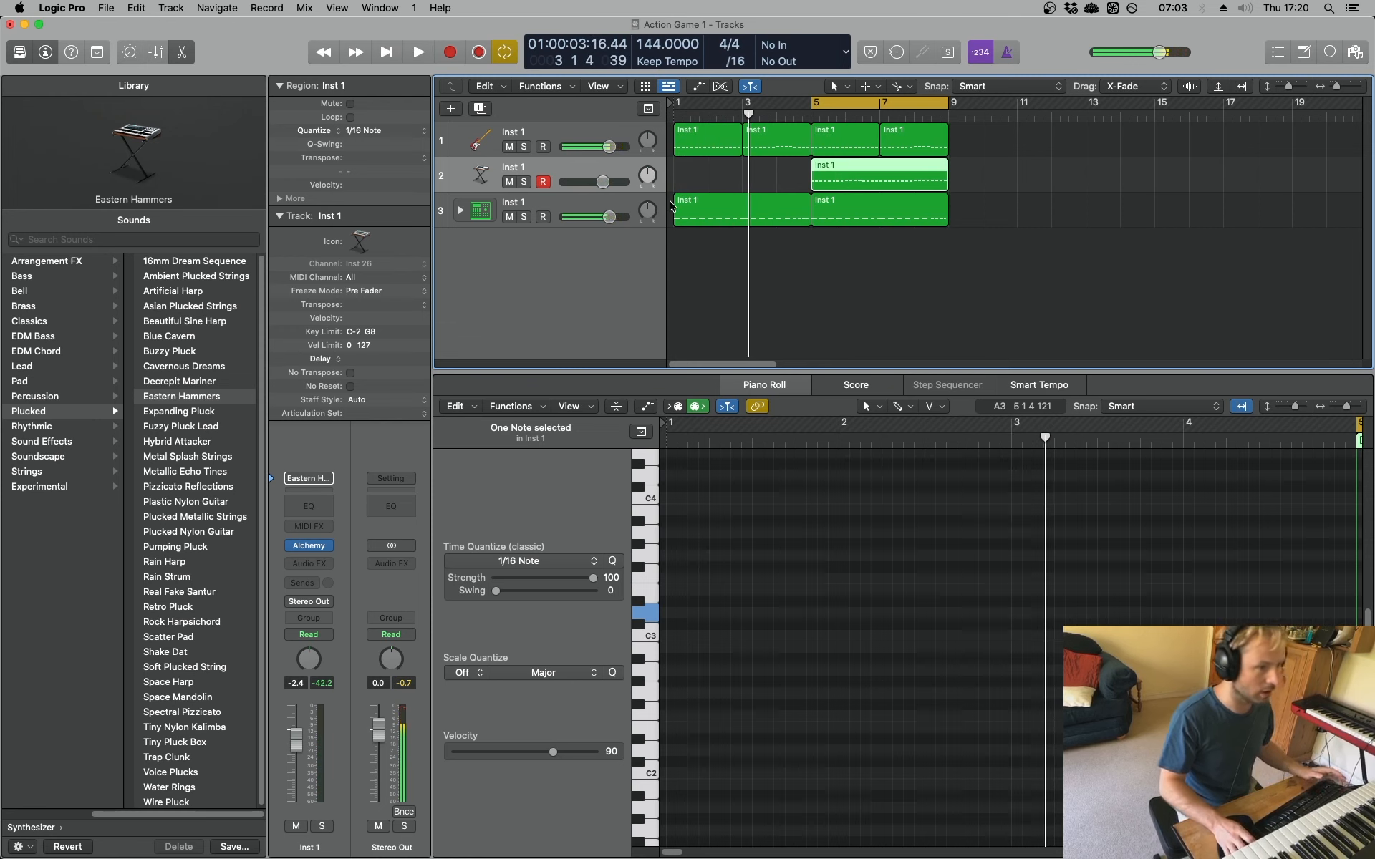
pyautogui.moveTo(671, 105); pyautogui.dragTo(811, 105)
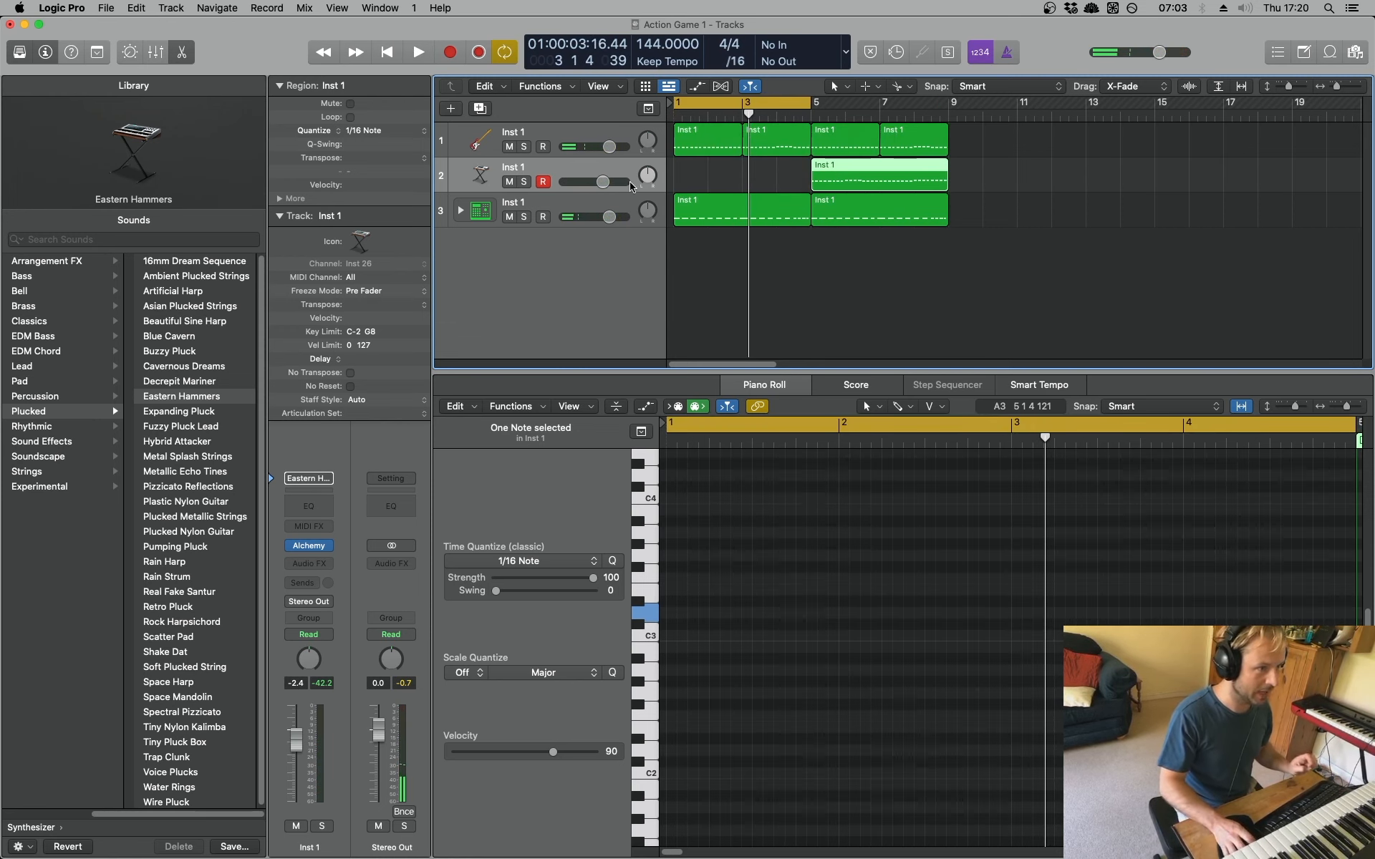
# Duplicate the melody track and give the copy the Analog Stack Synth sound from the Synthesizer Lead category
pyautogui.click(480, 109)
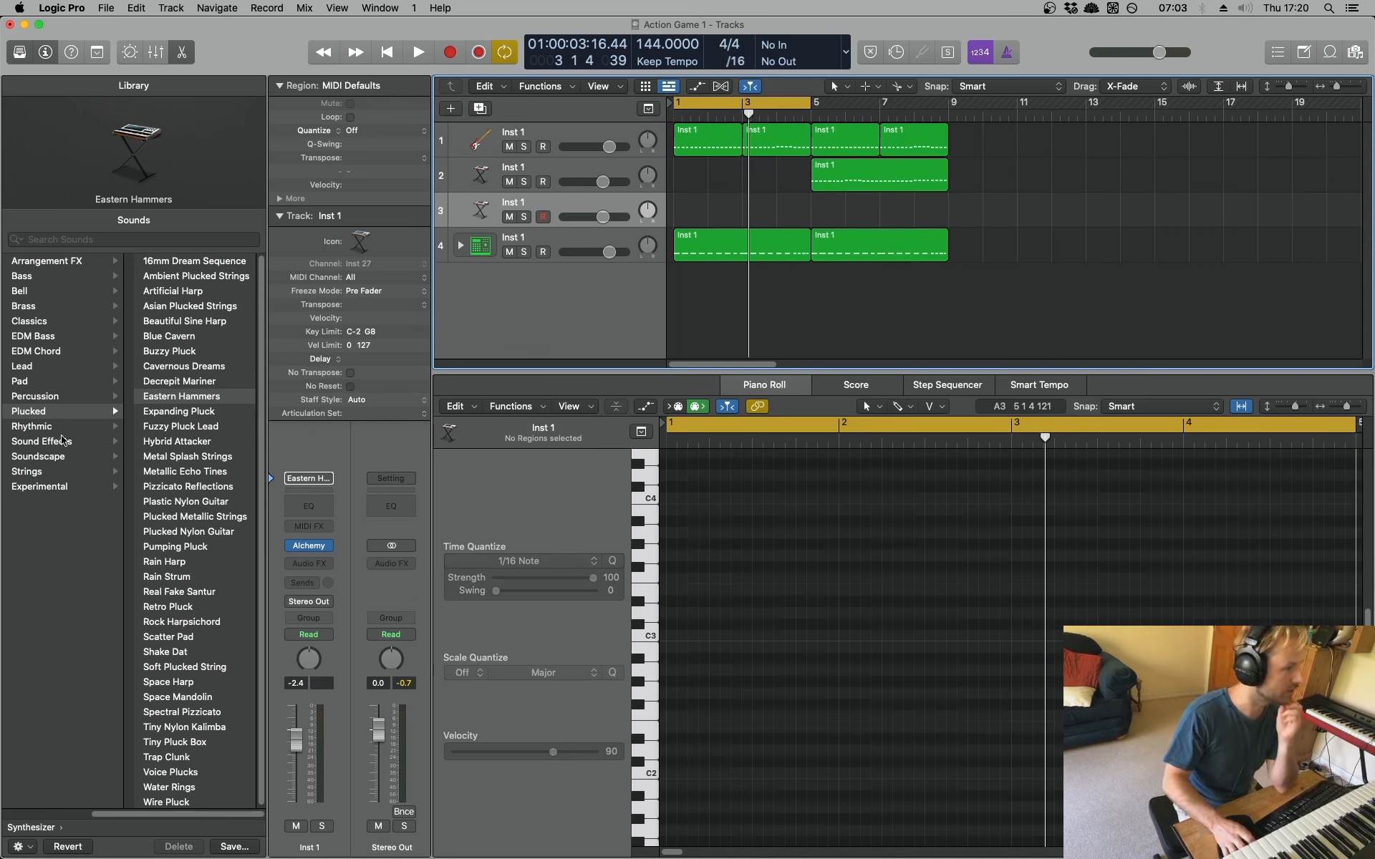
pyautogui.click(62, 365)
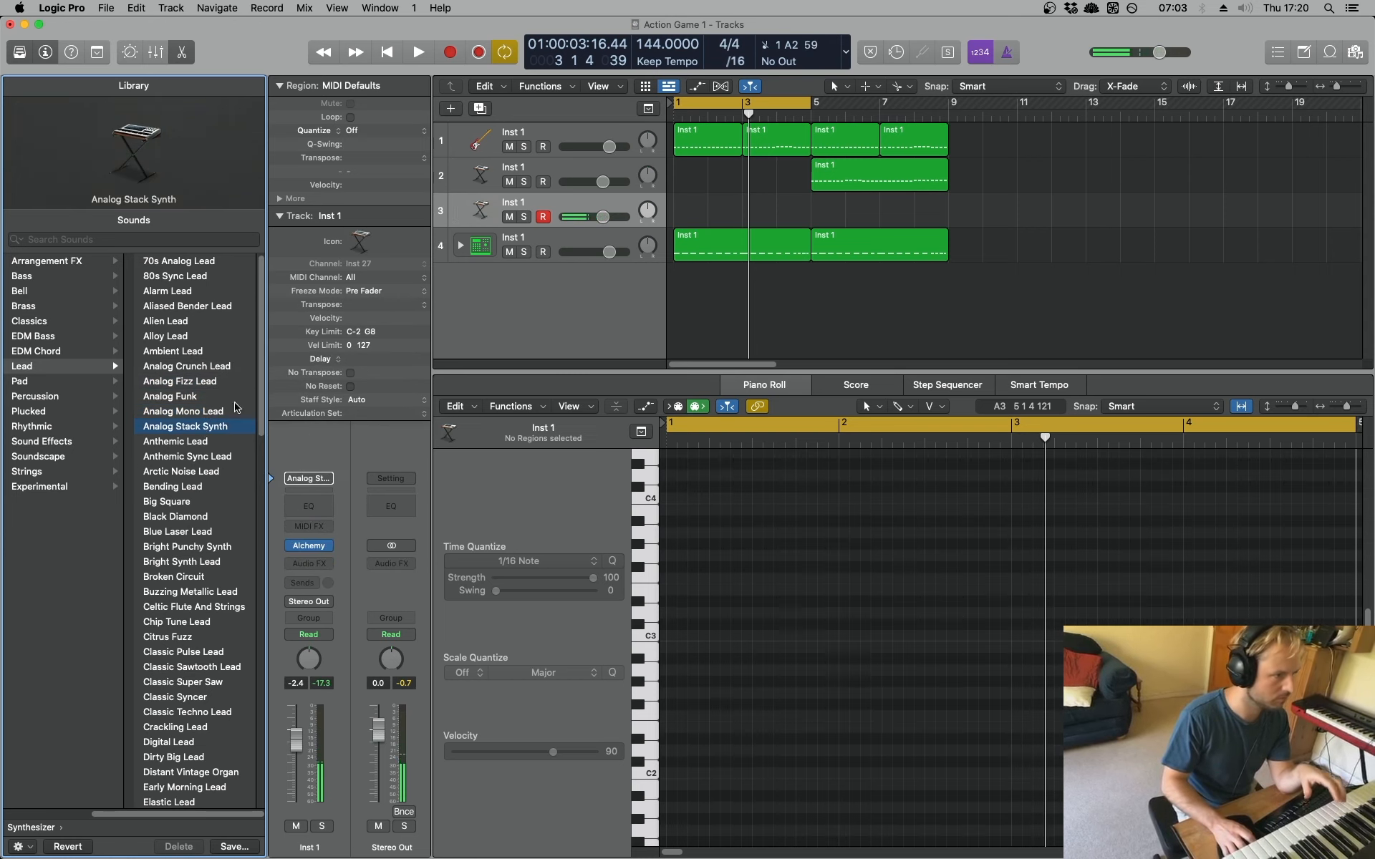
# Insert the Raum reverb in stereo on the Analog Stack Synth track, keeping its initial settings
pyautogui.click(319, 563)
pyautogui.moveTo(340, 621)
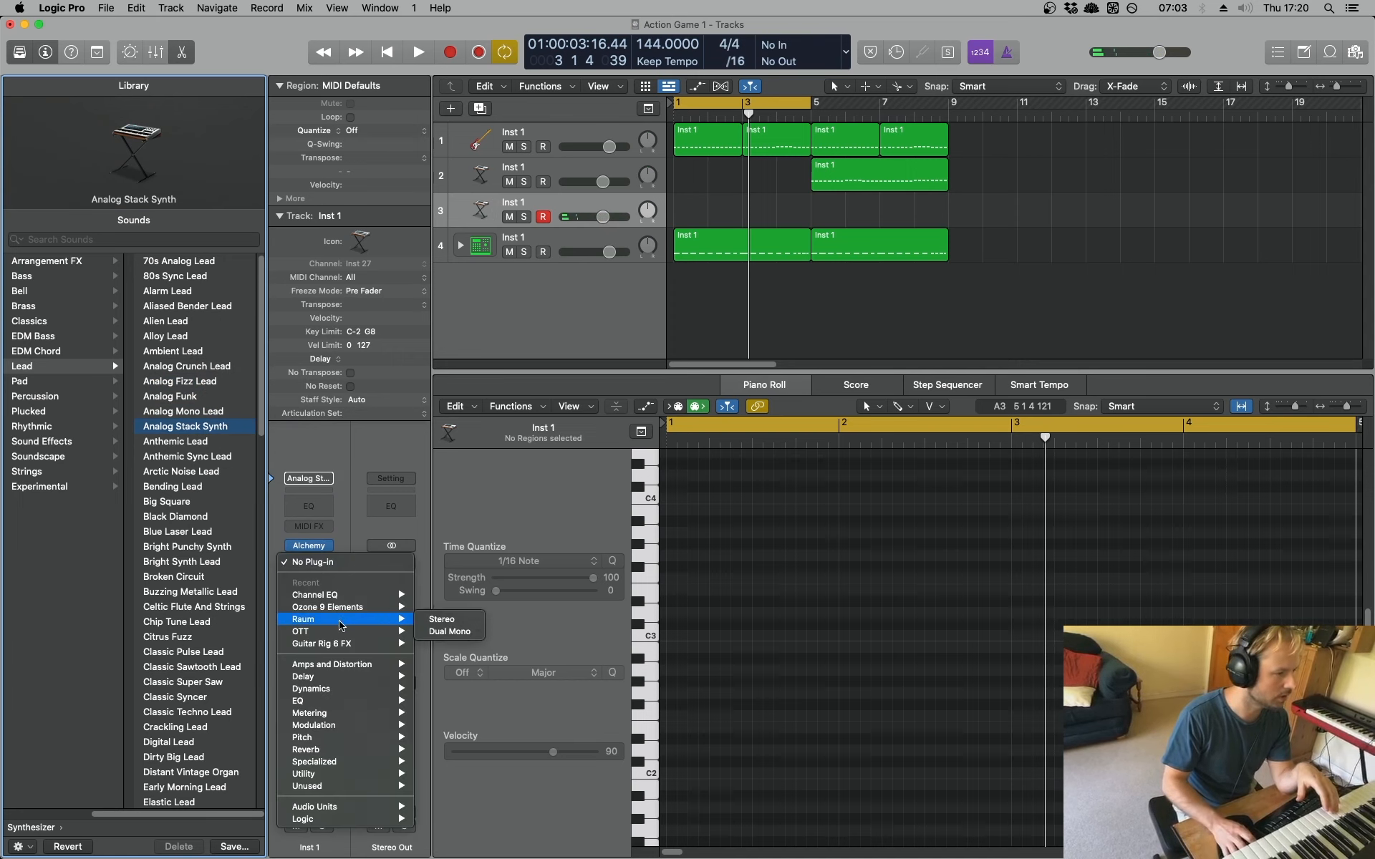
pyautogui.click(438, 620)
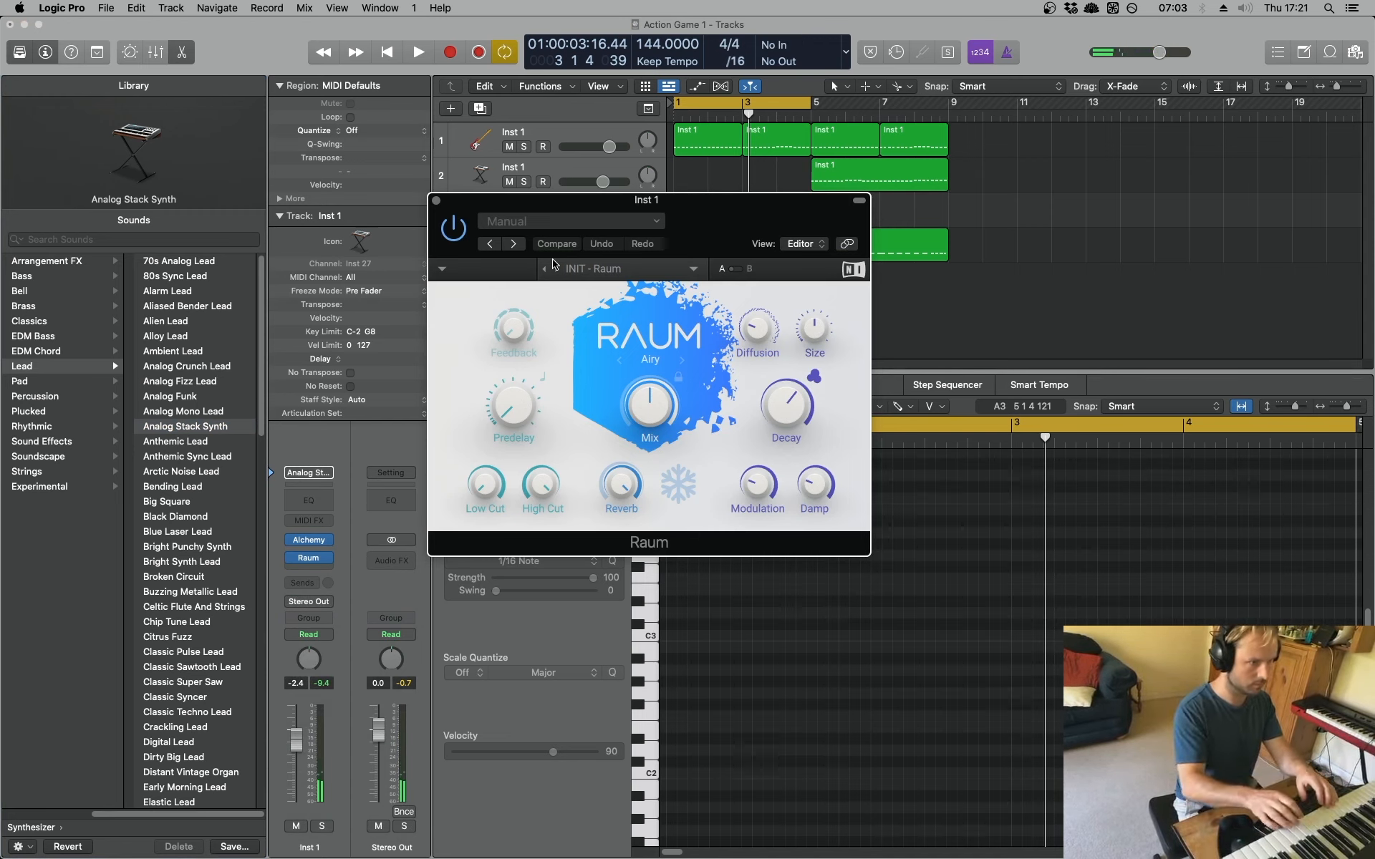
pyautogui.click(437, 204)
# Play chords over the looped bars 1 to 5 and capture the performance on the Analog Stack Synth track
pyautogui.click(421, 54)
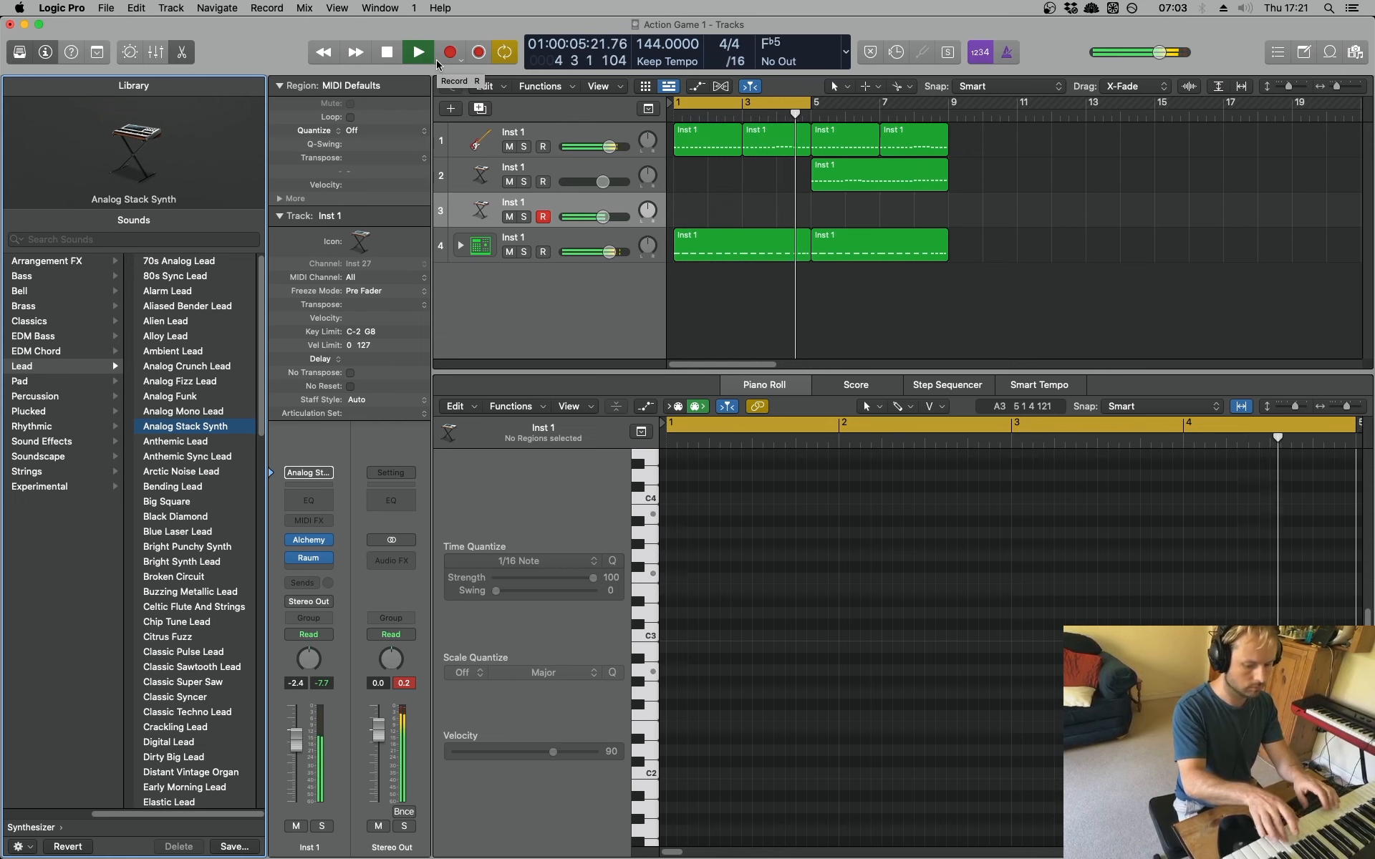
pyautogui.press('space')
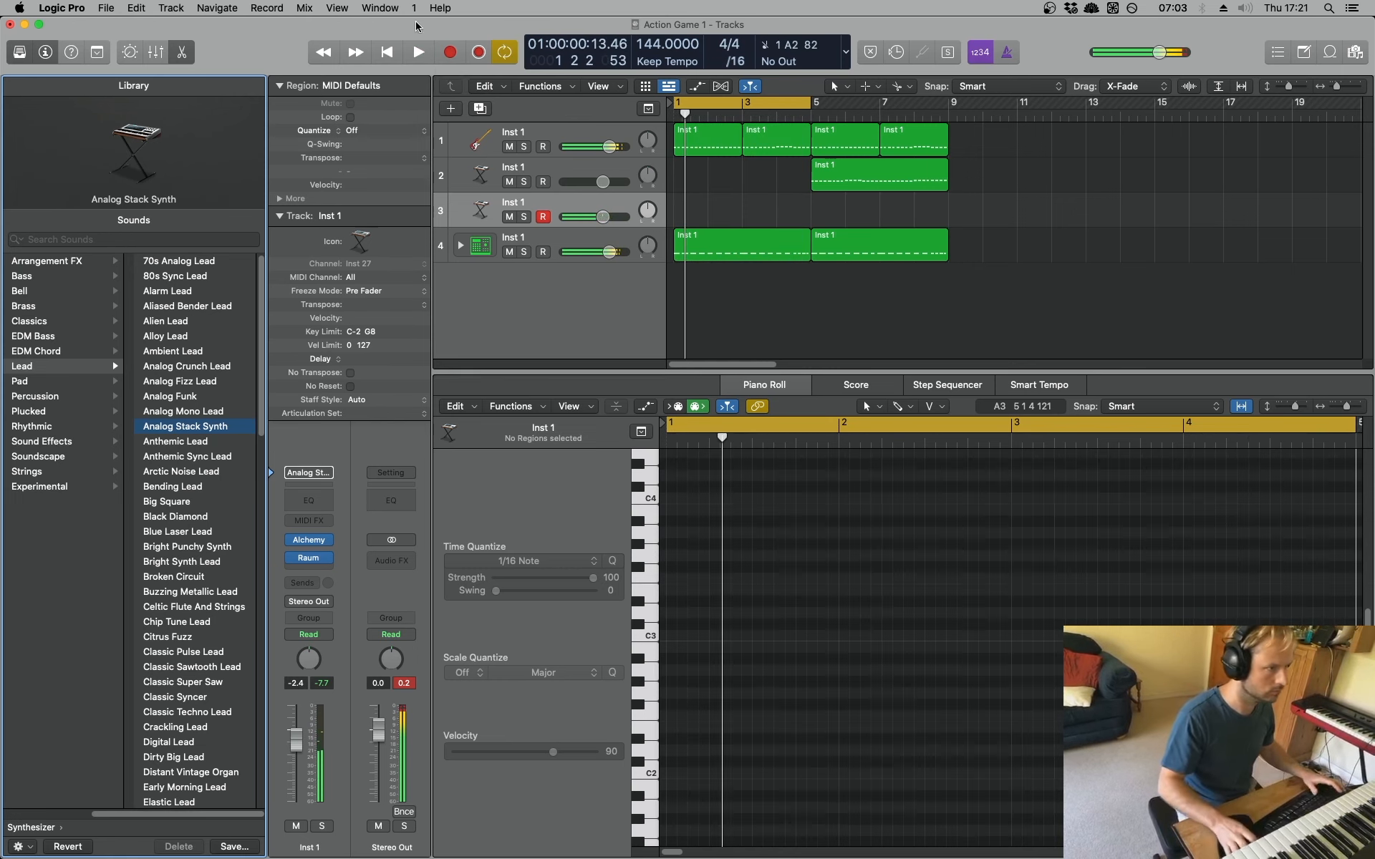
pyautogui.click(479, 53)
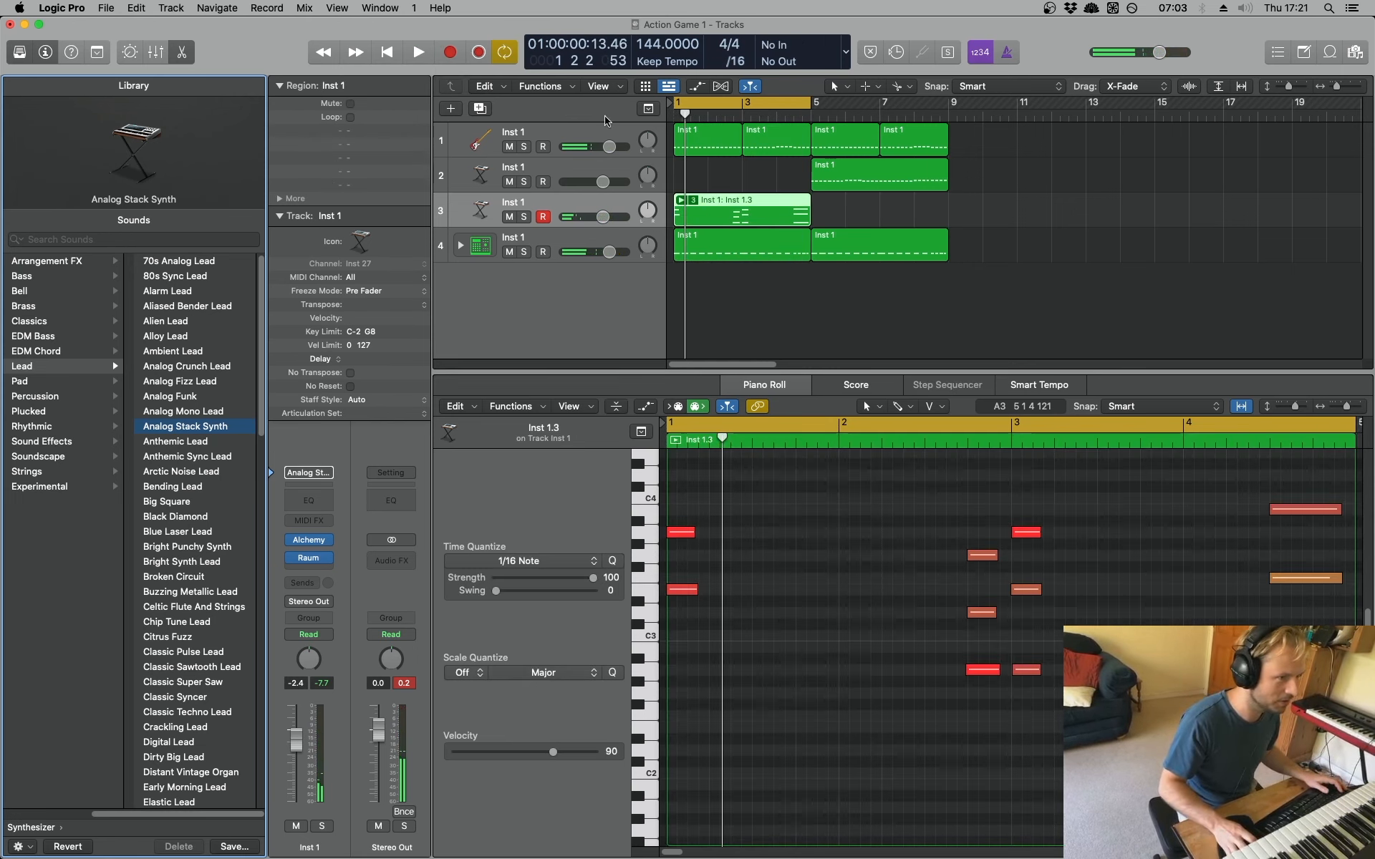
# Flatten the captured take folder to its third take and quantize the region to 1/16 notes
pyautogui.click(693, 200)
pyautogui.click(737, 275)
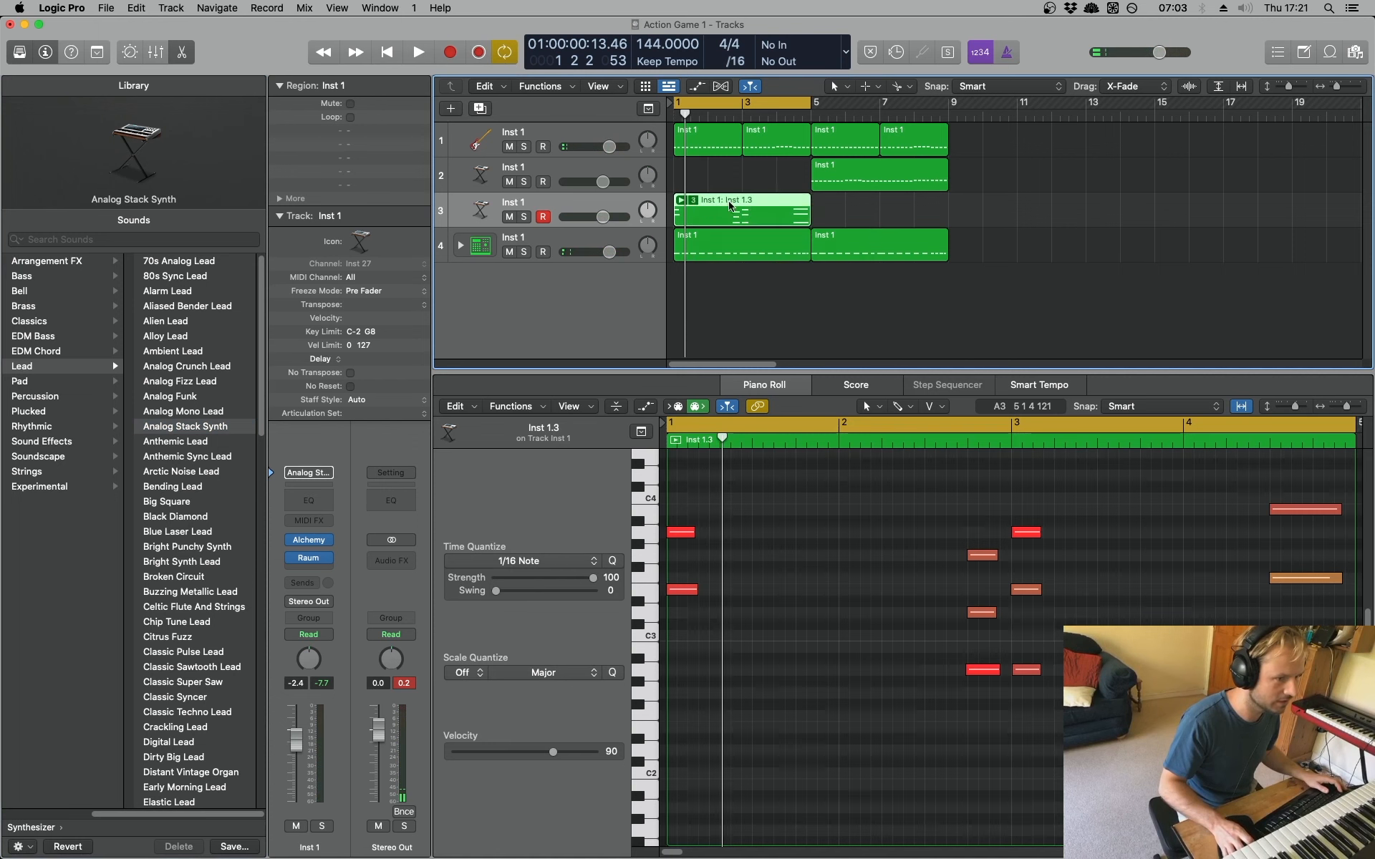
pyautogui.click(738, 653)
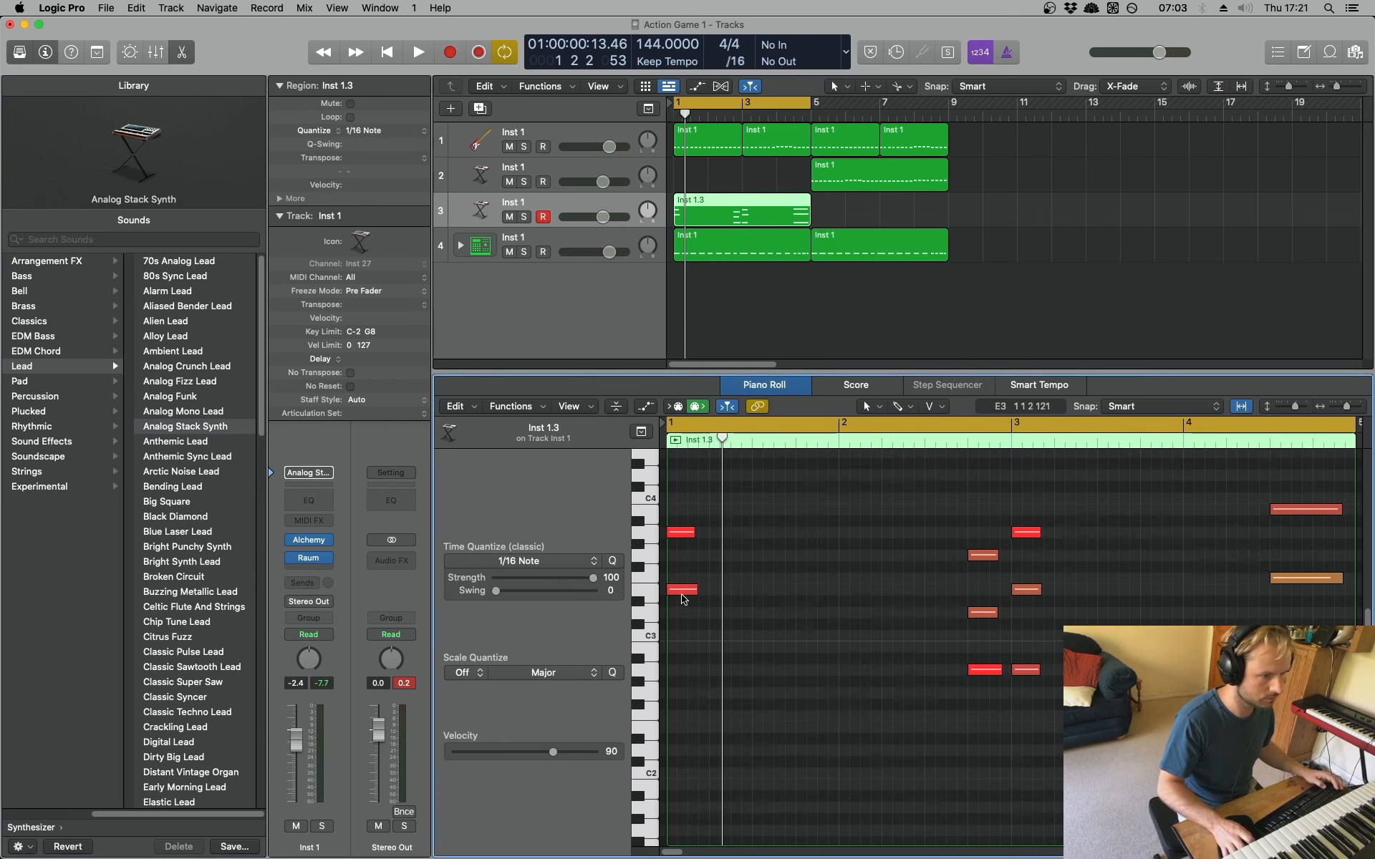
# Copy the E3 note at the start of bar 1 down to A2 and play back the chords
pyautogui.moveTo(680, 593); pyautogui.dragTo(684, 672)
pyautogui.press('space')
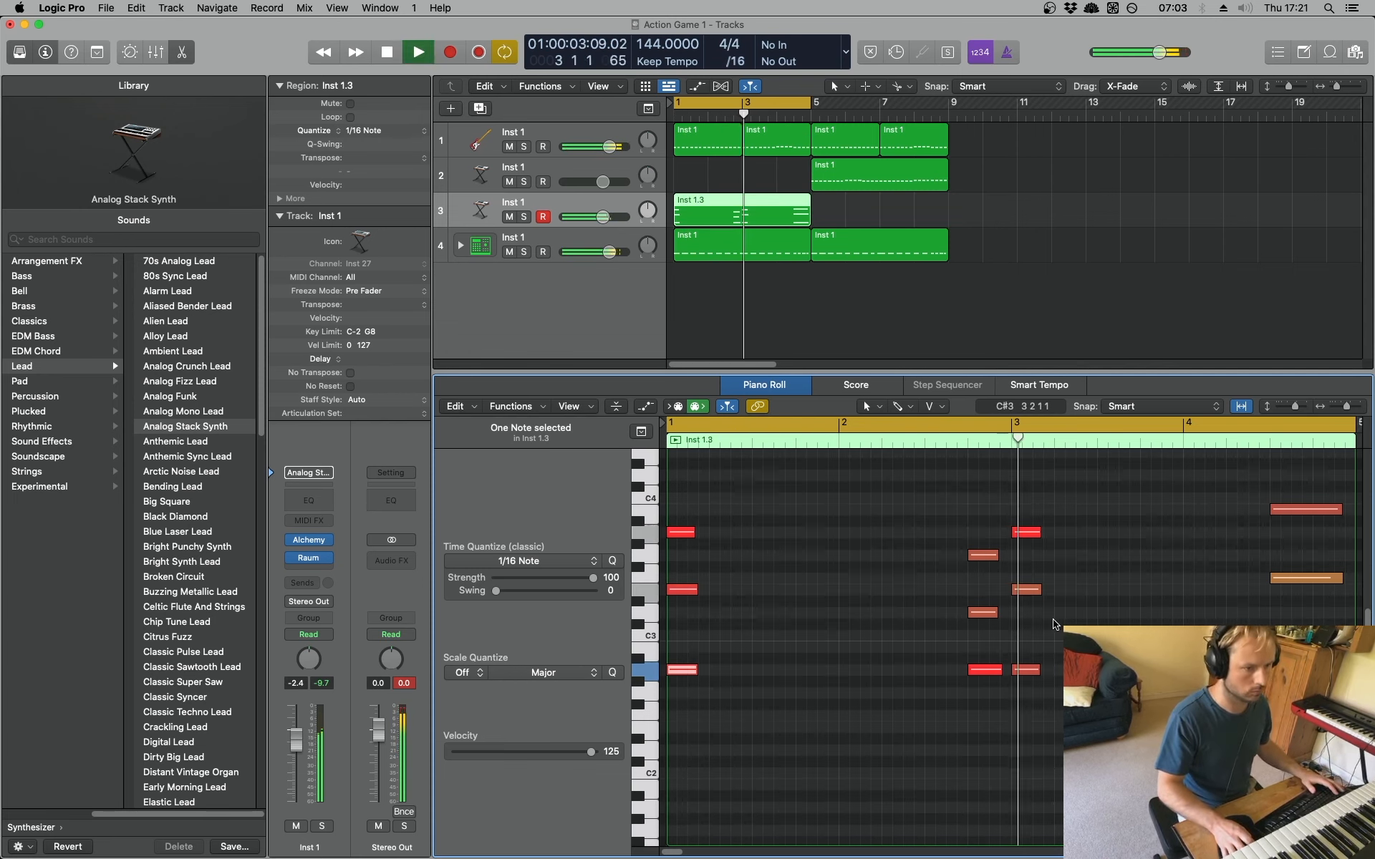
pyautogui.press('space')
# Move the three-note chord at the end of bar 2 one beat earlier and listen through to the bar 4 chord
pyautogui.moveTo(938, 532); pyautogui.dragTo(948, 675)
pyautogui.press('space')
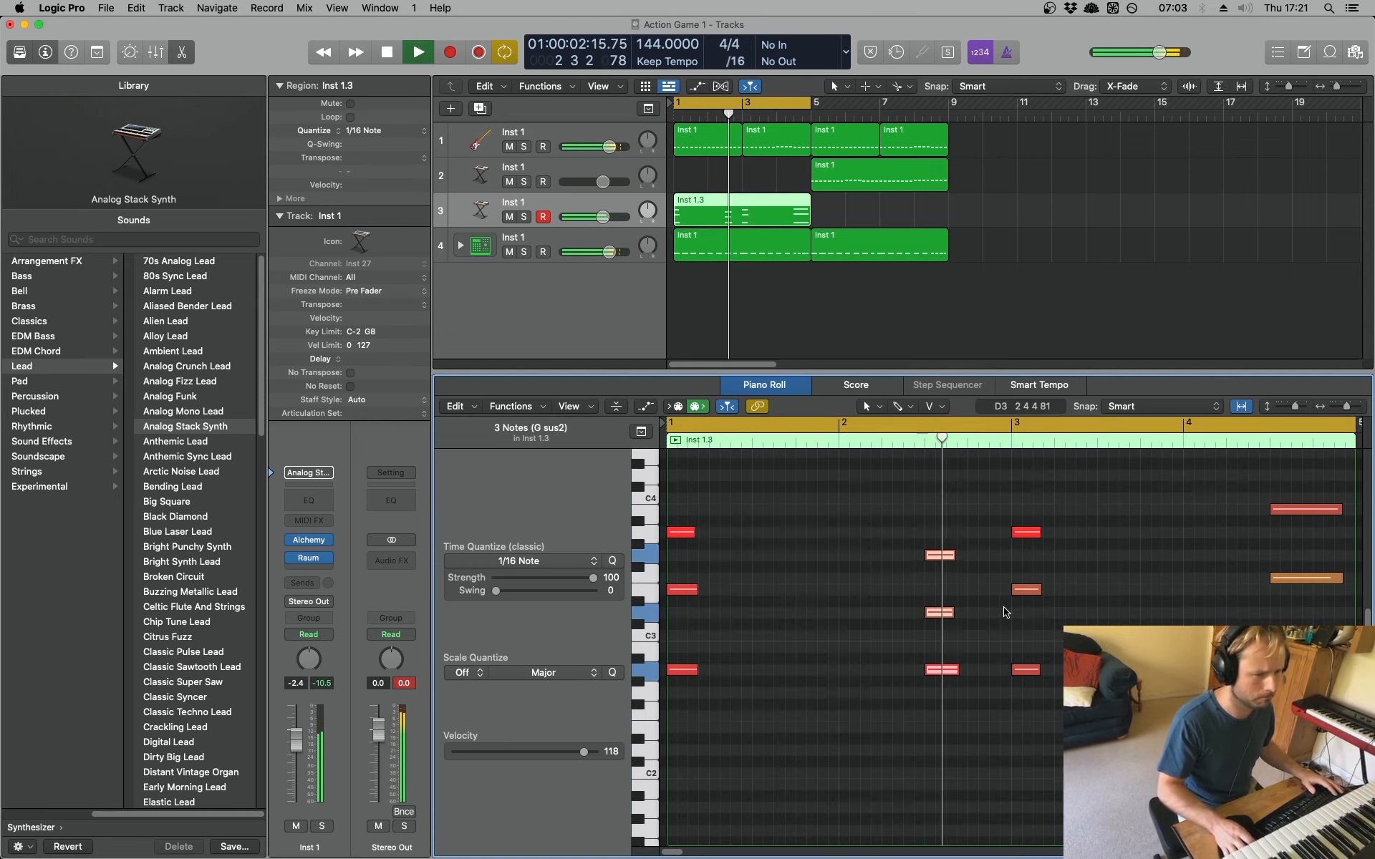
pyautogui.moveTo(673, 853); pyautogui.dragTo(687, 855)
pyautogui.press('space')
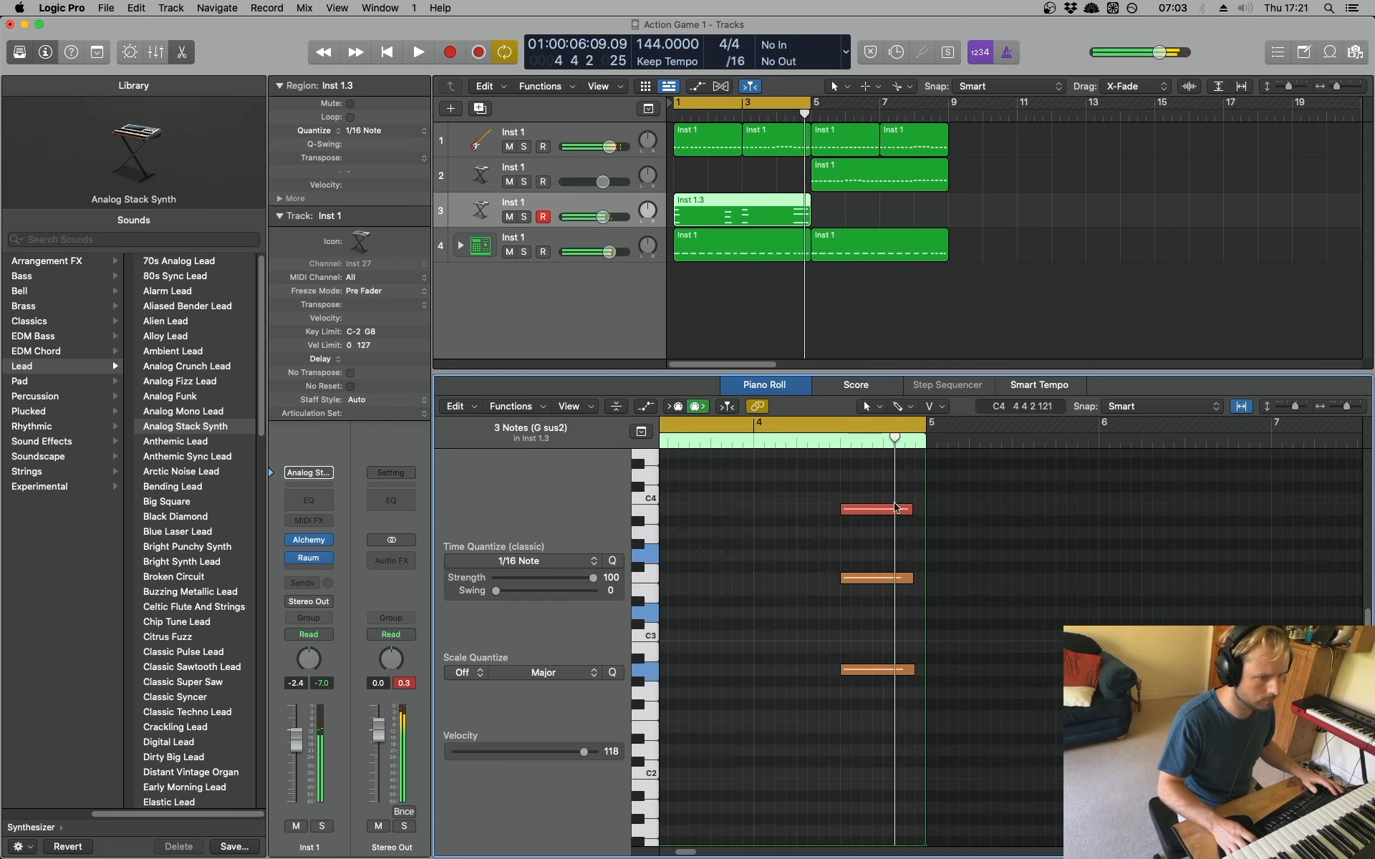
# Raise the top note of the bar 4 chord to C4 and play back the change
pyautogui.moveTo(875, 514); pyautogui.dragTo(875, 503)
pyautogui.press('space')
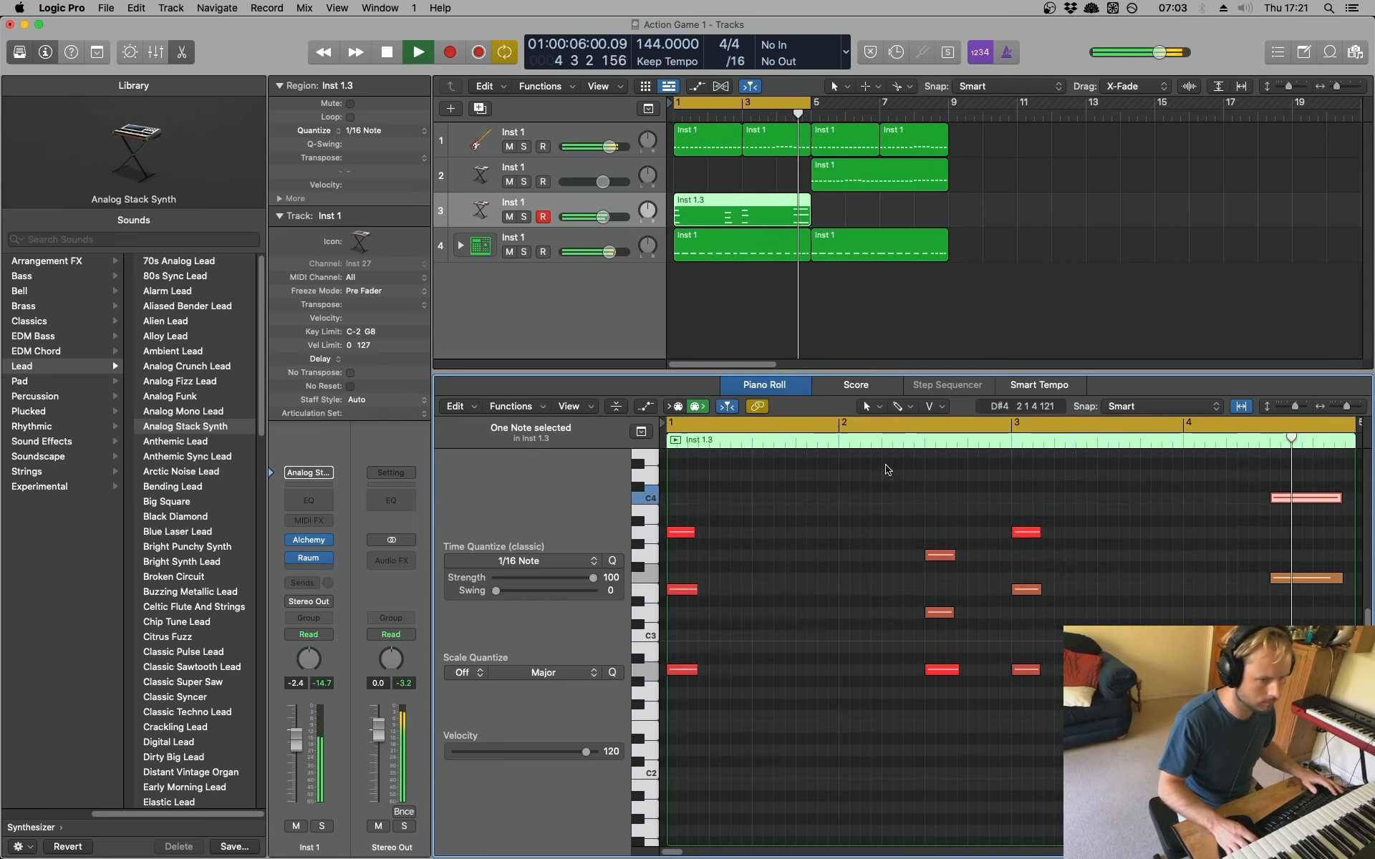
pyautogui.press('space')
# Shorten all three notes of the bar 4 chord and listen to the result
pyautogui.moveTo(1340, 684); pyautogui.dragTo(1321, 500)
pyautogui.press('space')
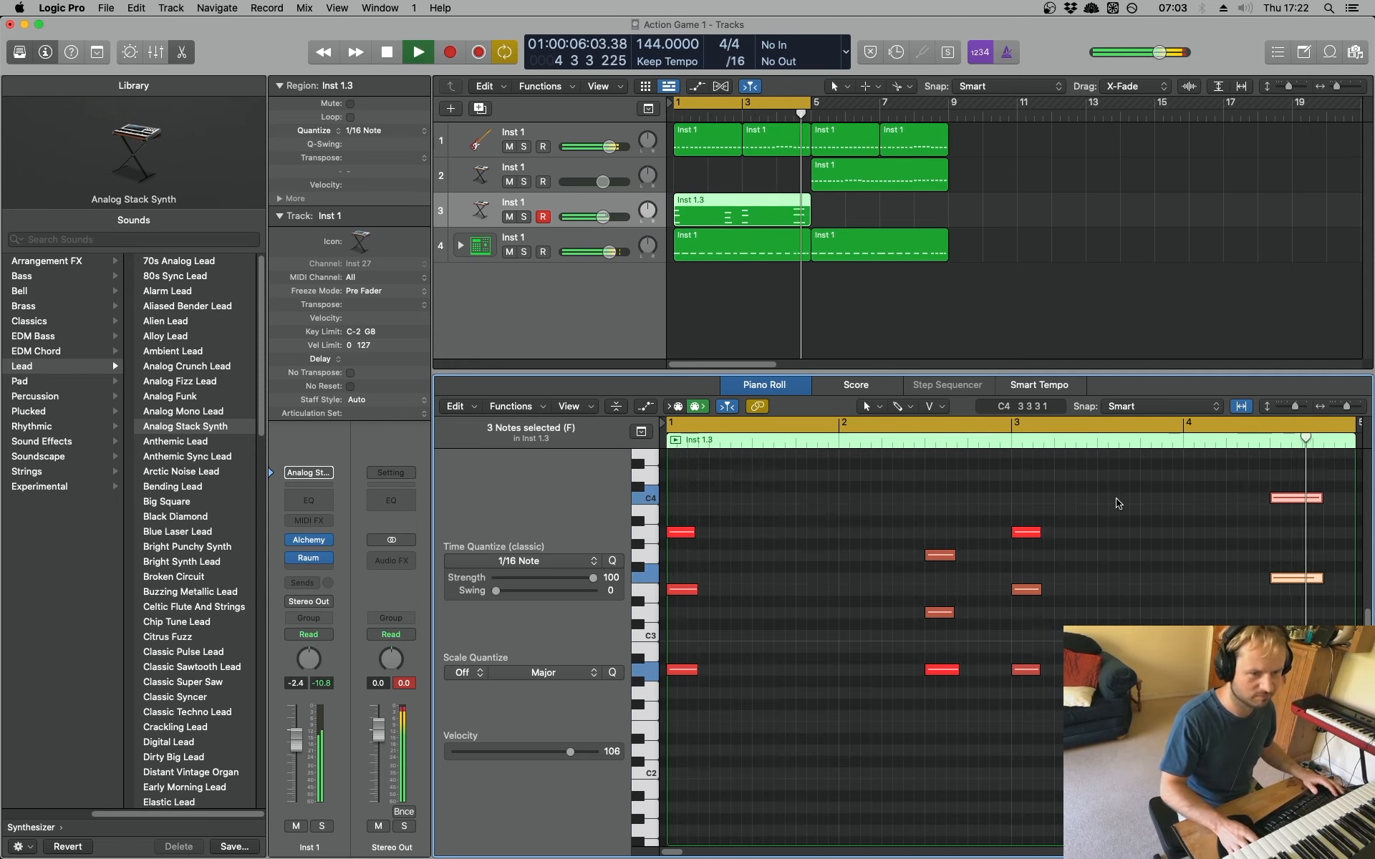
pyautogui.press('space')
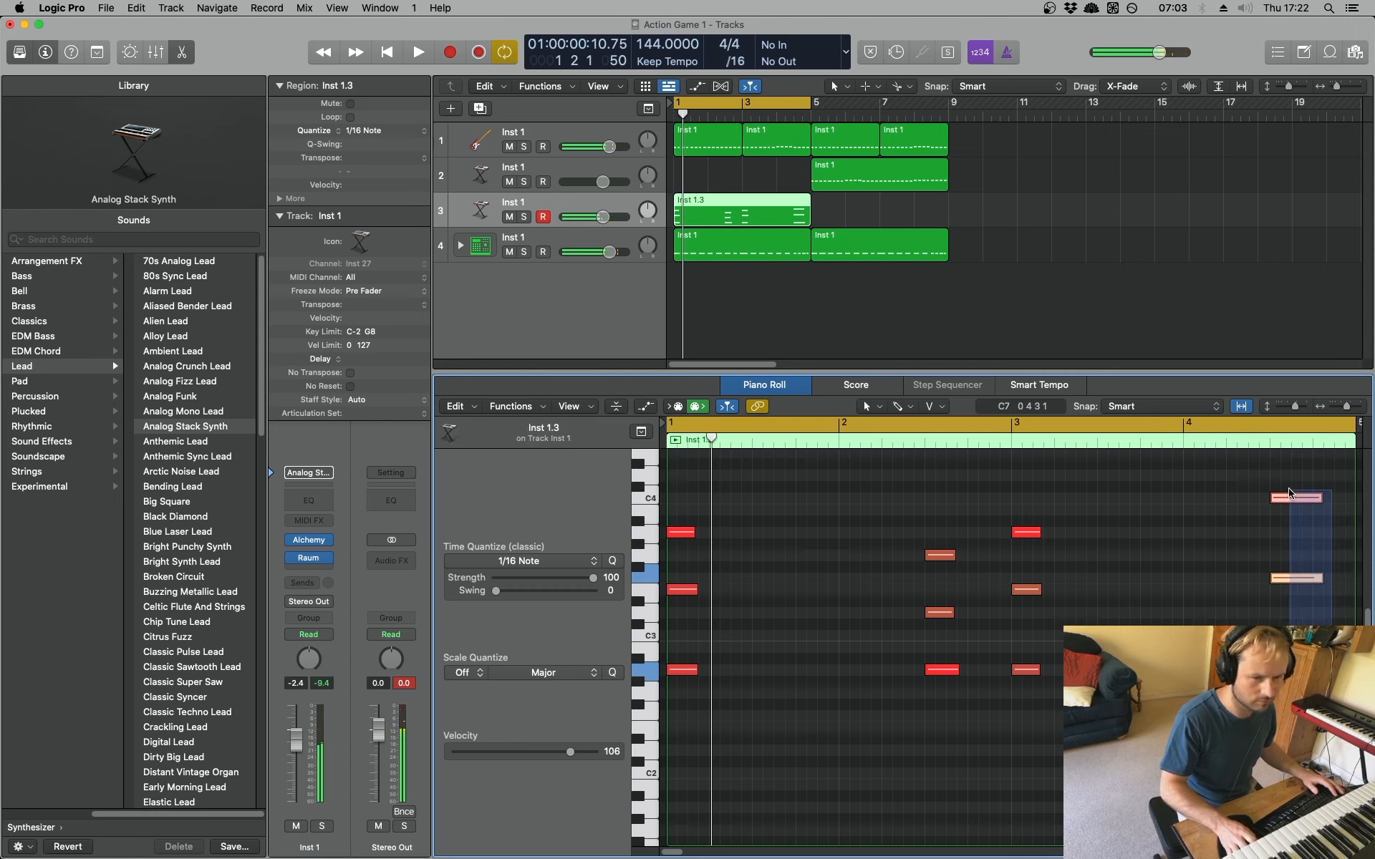
pyautogui.moveTo(1319, 499); pyautogui.dragTo(1312, 499)
pyautogui.click(1314, 673)
pyautogui.press('space')
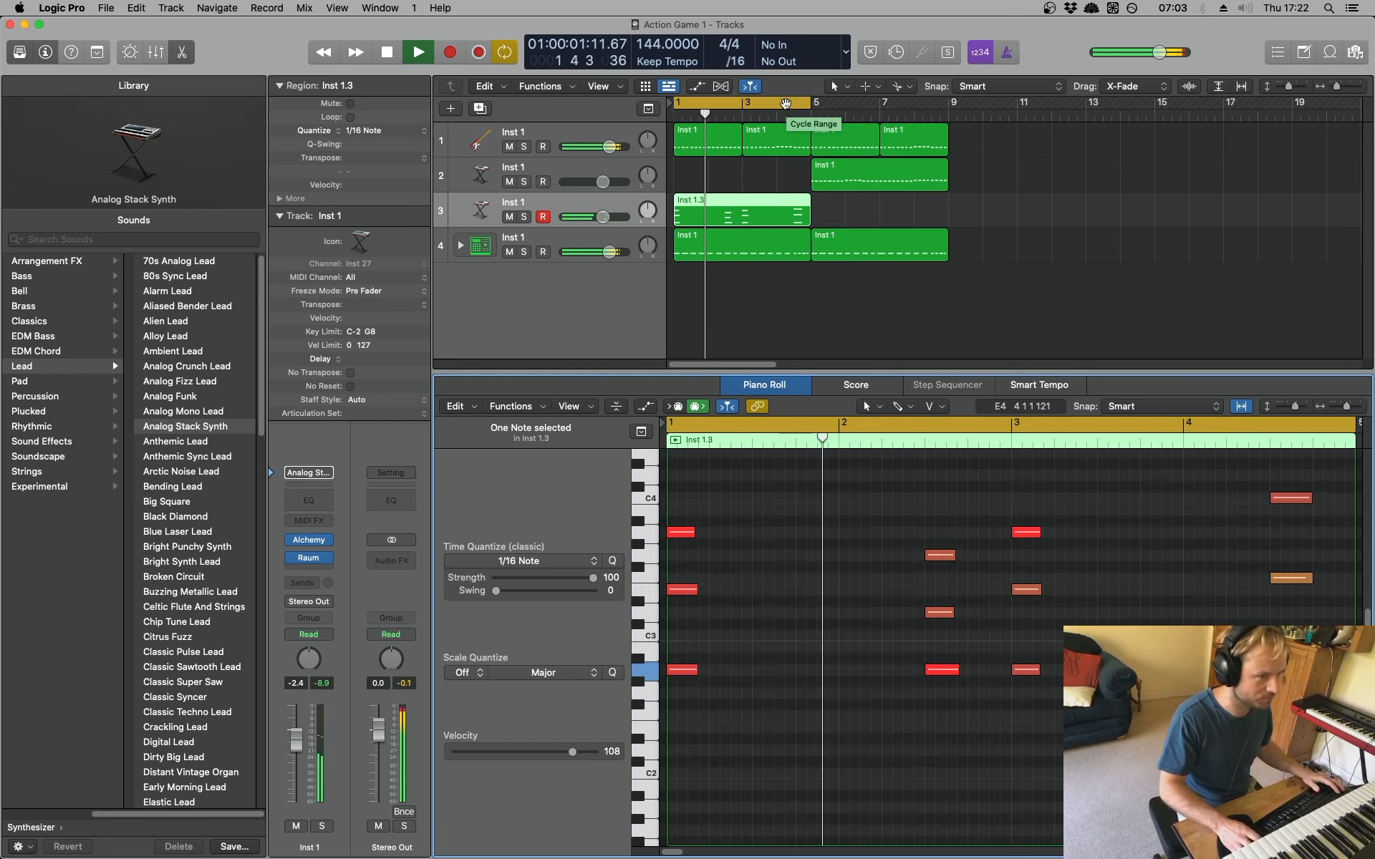
# Turn off the cycle and copy the Analog Stack Synth chord region to bar 5
pyautogui.click(785, 102)
pyautogui.moveTo(735, 215); pyautogui.dragTo(875, 219)
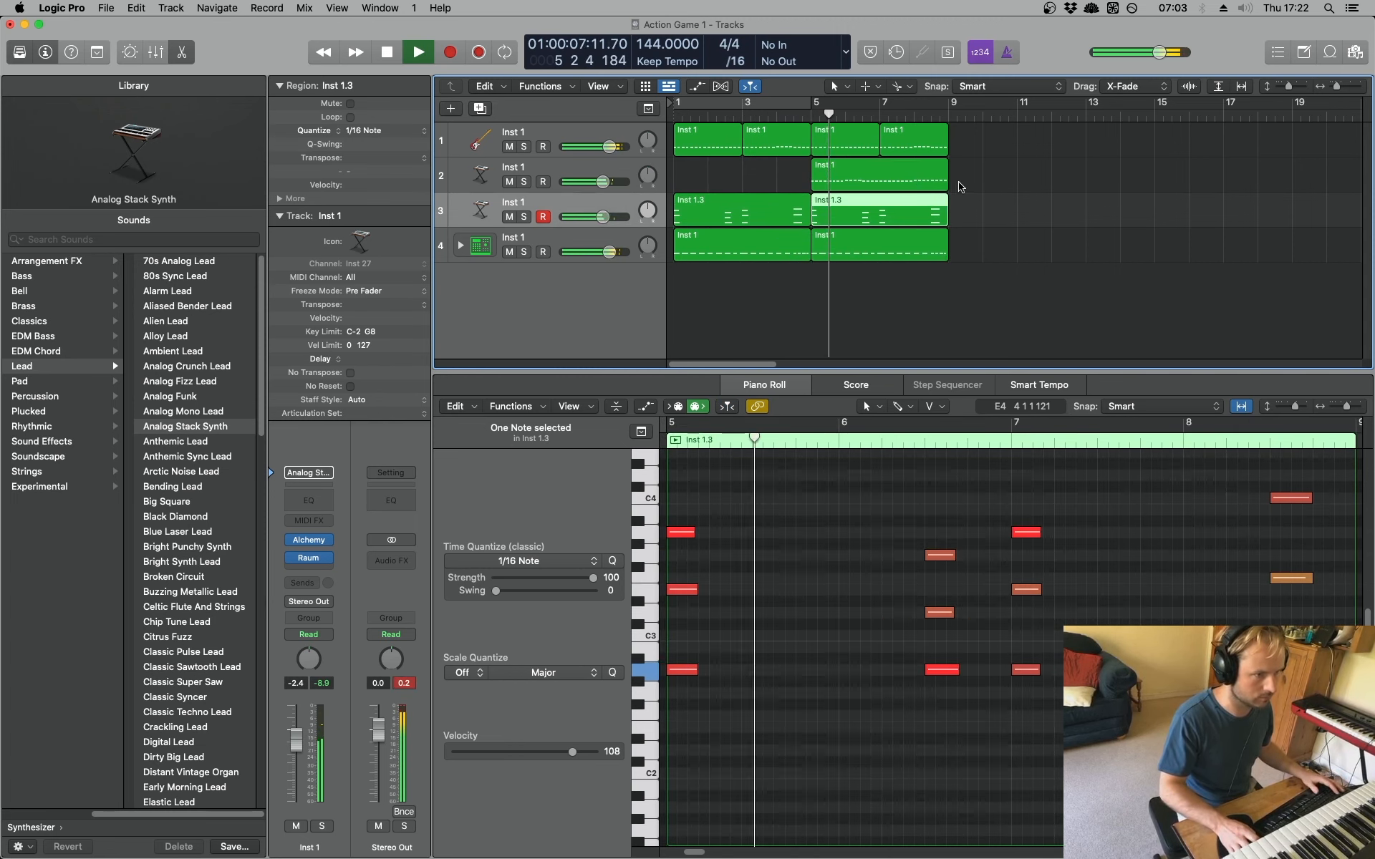
pyautogui.press('space')
# Move the track 2 melody region from bar 5 to bar 9
pyautogui.click(1019, 172)
pyautogui.click(853, 183)
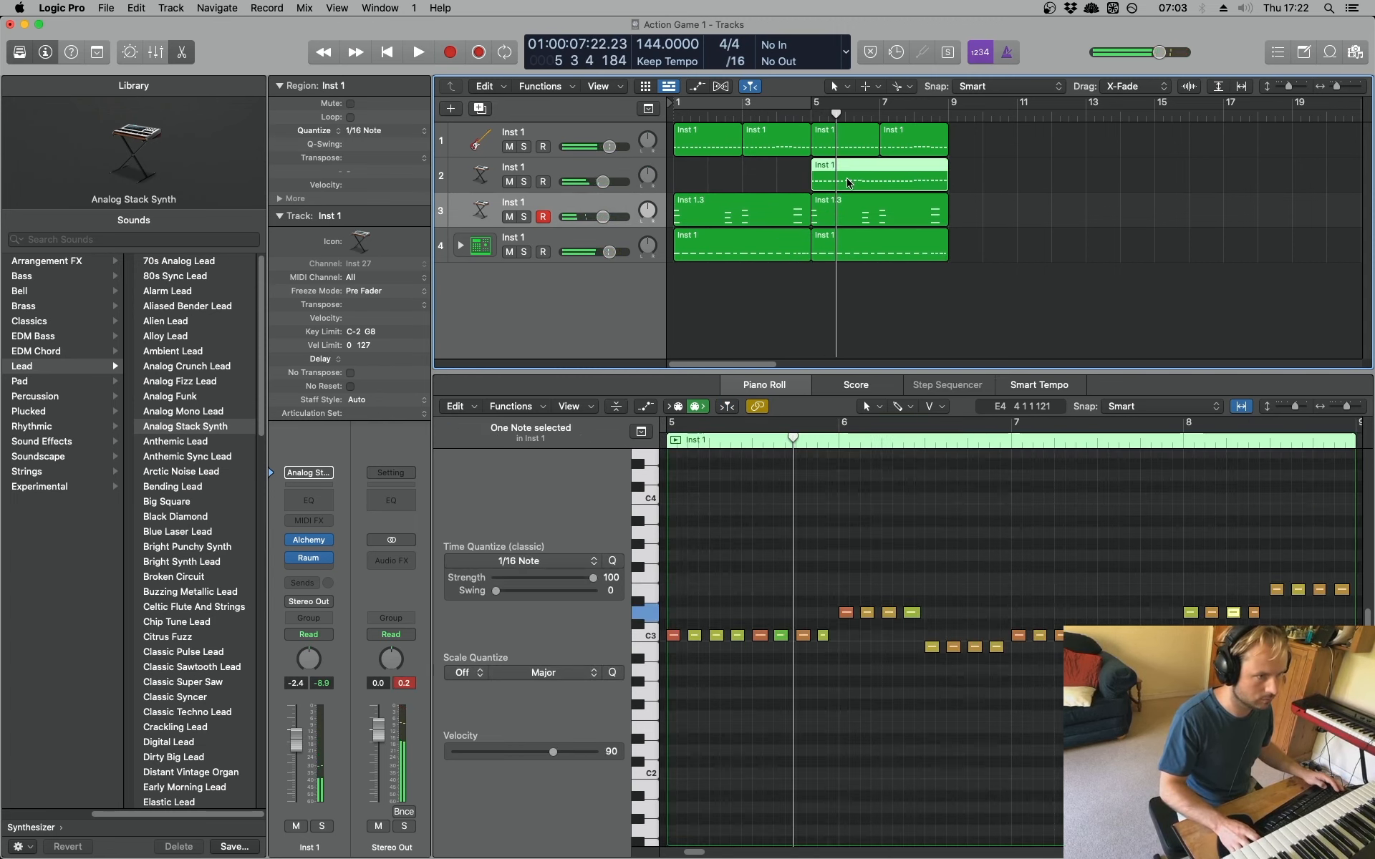
pyautogui.moveTo(833, 182); pyautogui.dragTo(971, 182)
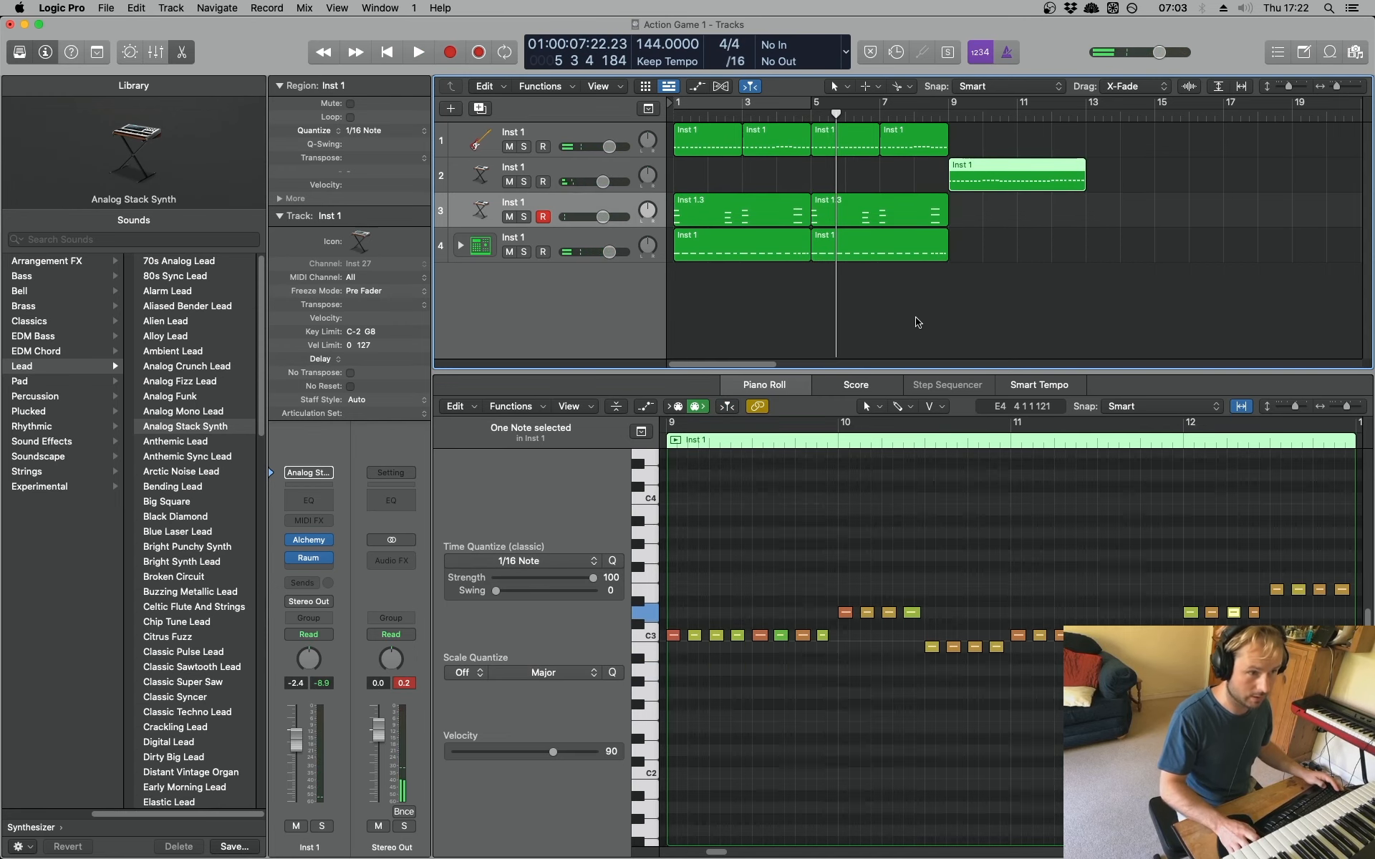
# Copy the bass and drum regions to bars 9 to 17 without the chords, and duplicate the track 2 melody region at bar 13
pyautogui.moveTo(783, 204); pyautogui.dragTo(974, 146)
pyautogui.moveTo(1266, 209); pyautogui.dragTo(1055, 215)
pyautogui.press('Delete')
pyautogui.moveTo(991, 182); pyautogui.dragTo(1116, 183)
# Play through the transition into bar 9 and set the cycle range to bars 9 to 17
pyautogui.press('space')
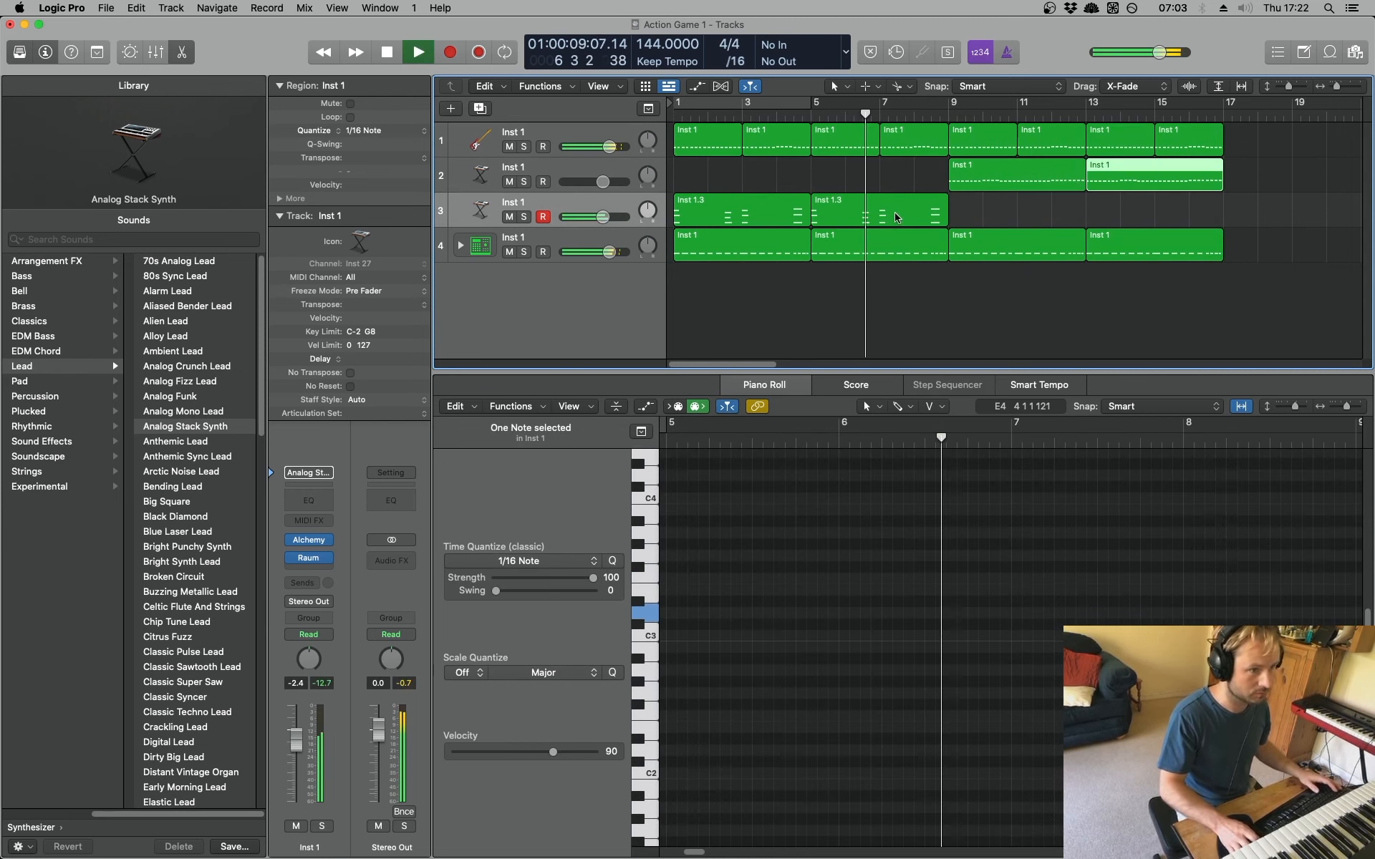
pyautogui.moveTo(750, 364); pyautogui.dragTo(771, 365)
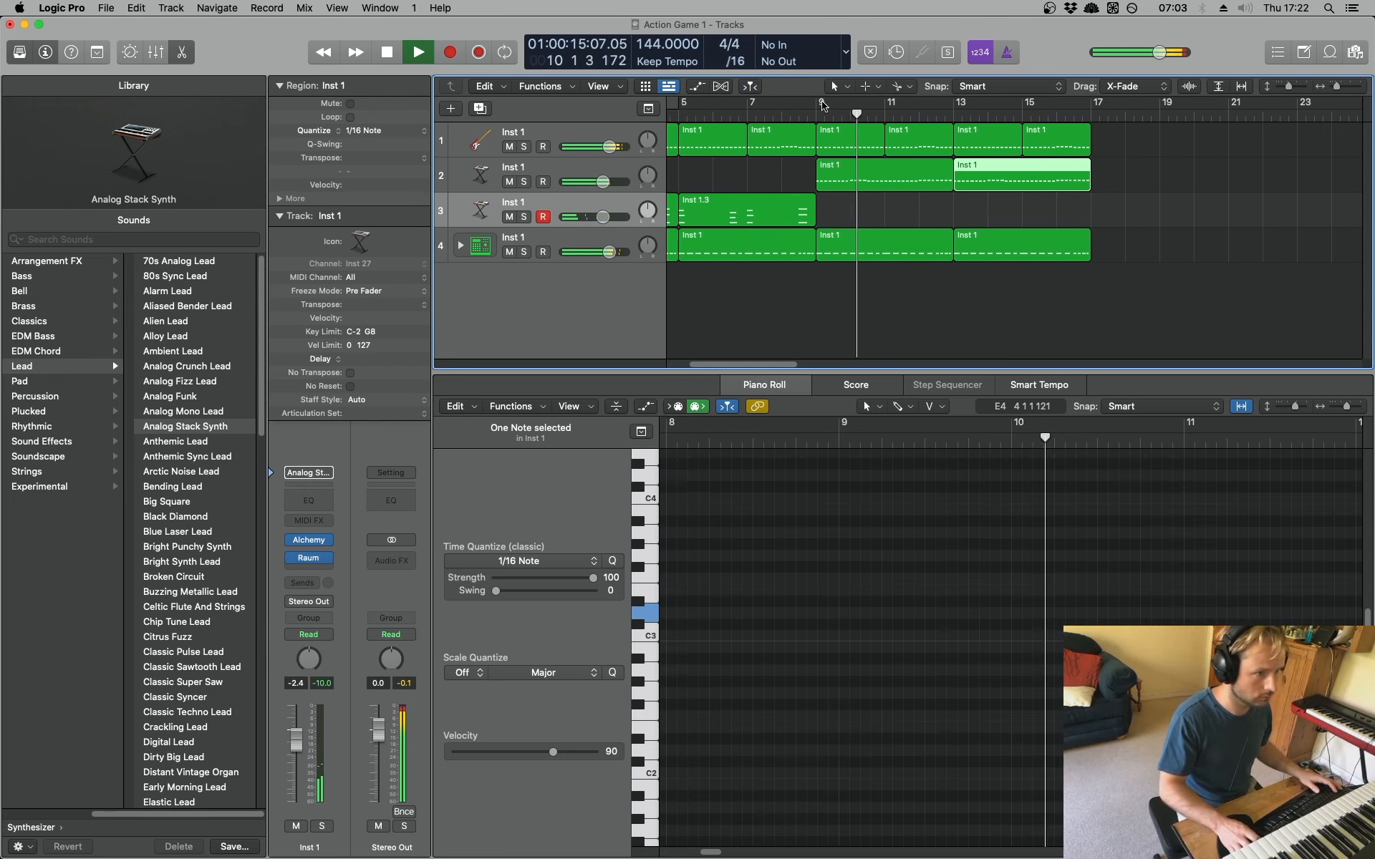
pyautogui.press('space')
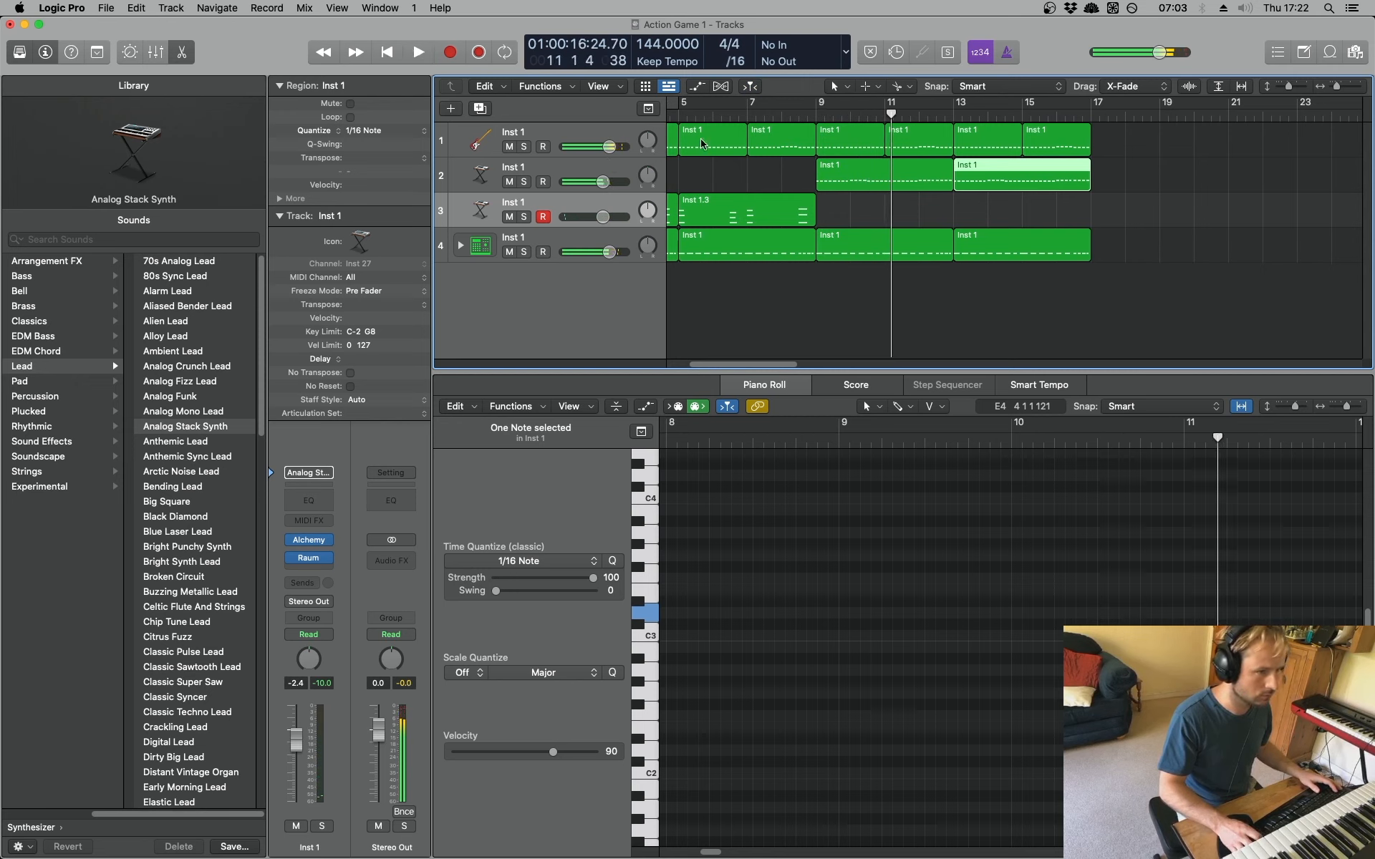
pyautogui.moveTo(824, 107); pyautogui.dragTo(1092, 107)
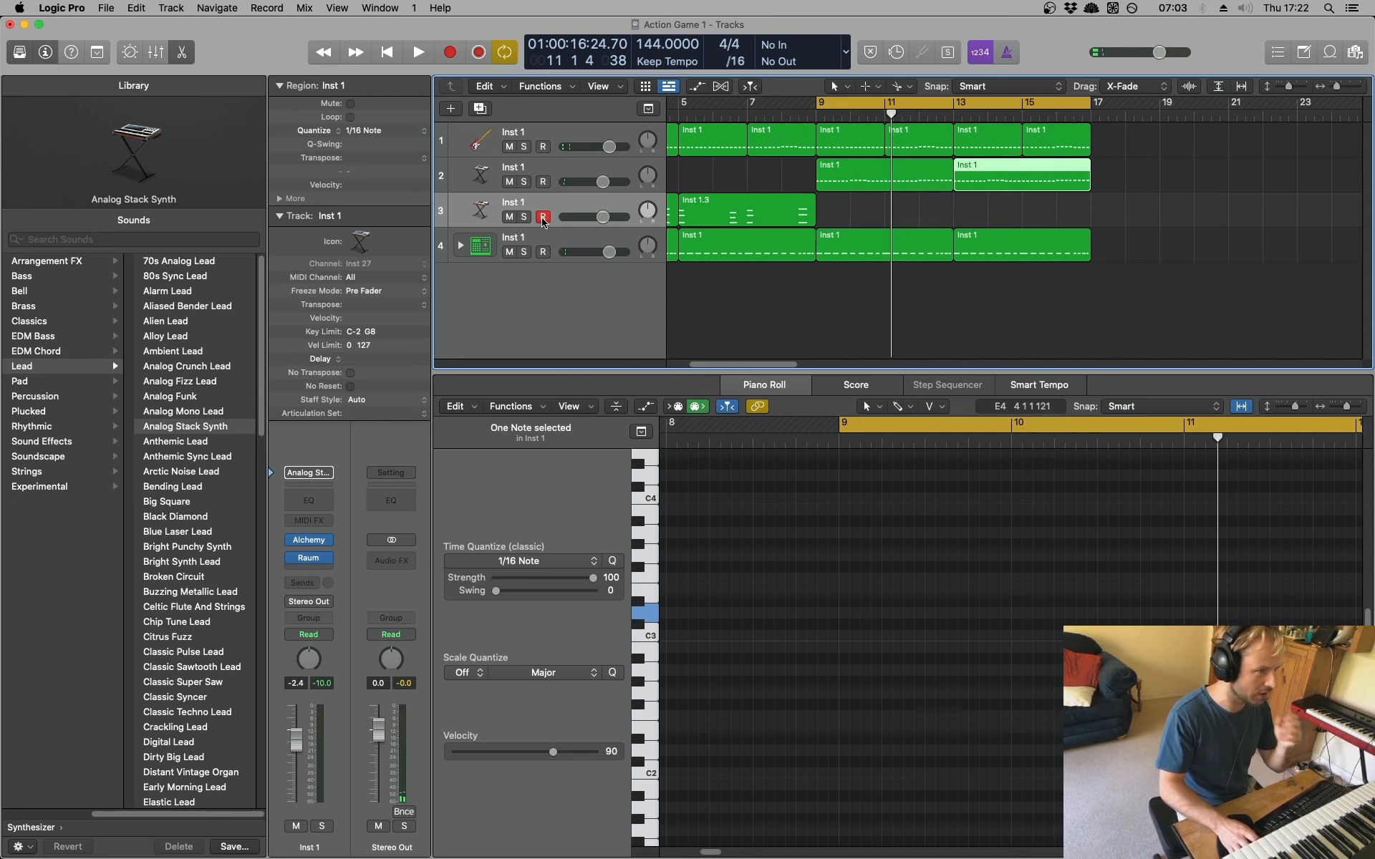
# Duplicate the Analog Stack Synth track and load the Bright Synth Lead sound on the new track
pyautogui.click(494, 170)
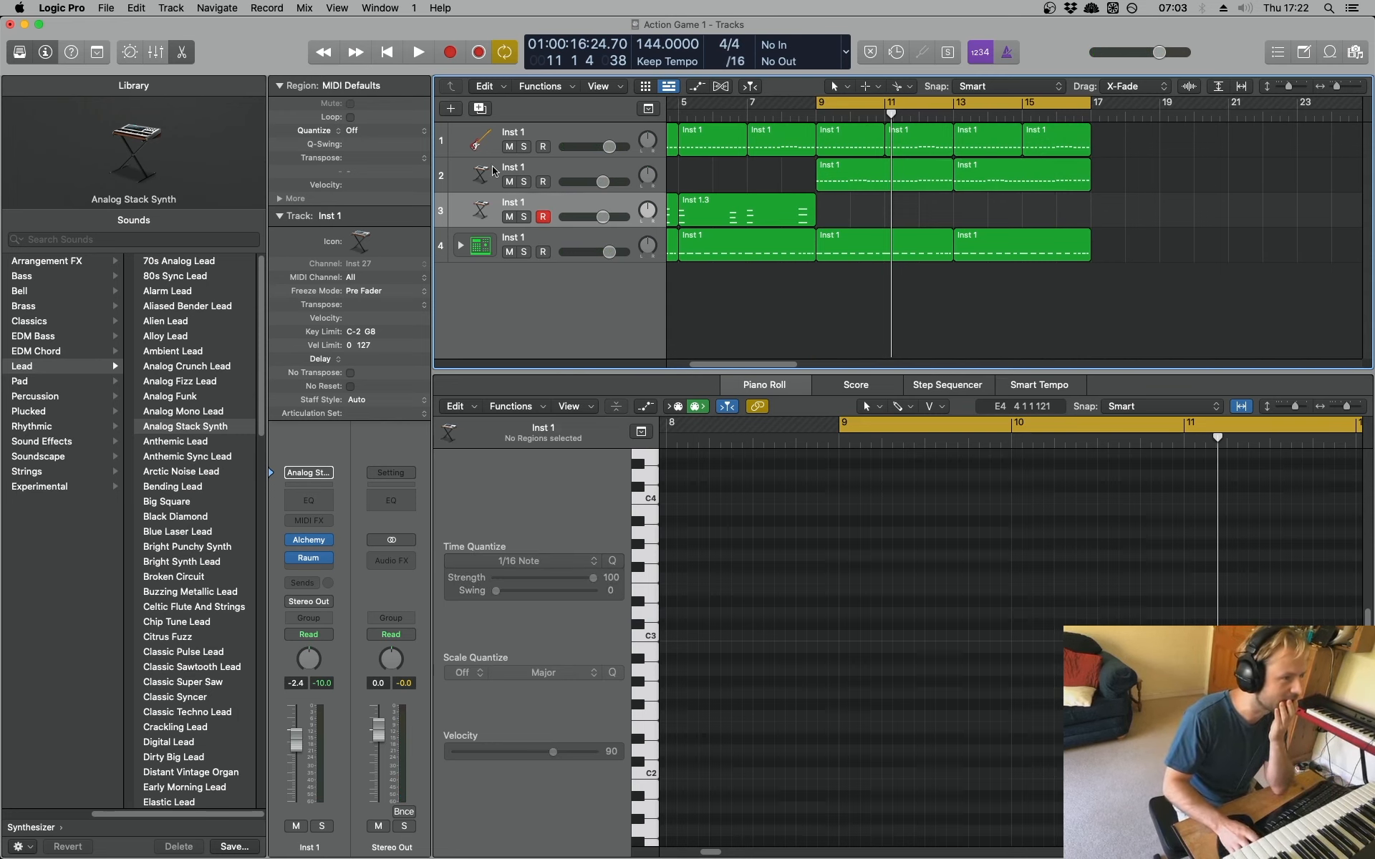
pyautogui.click(479, 109)
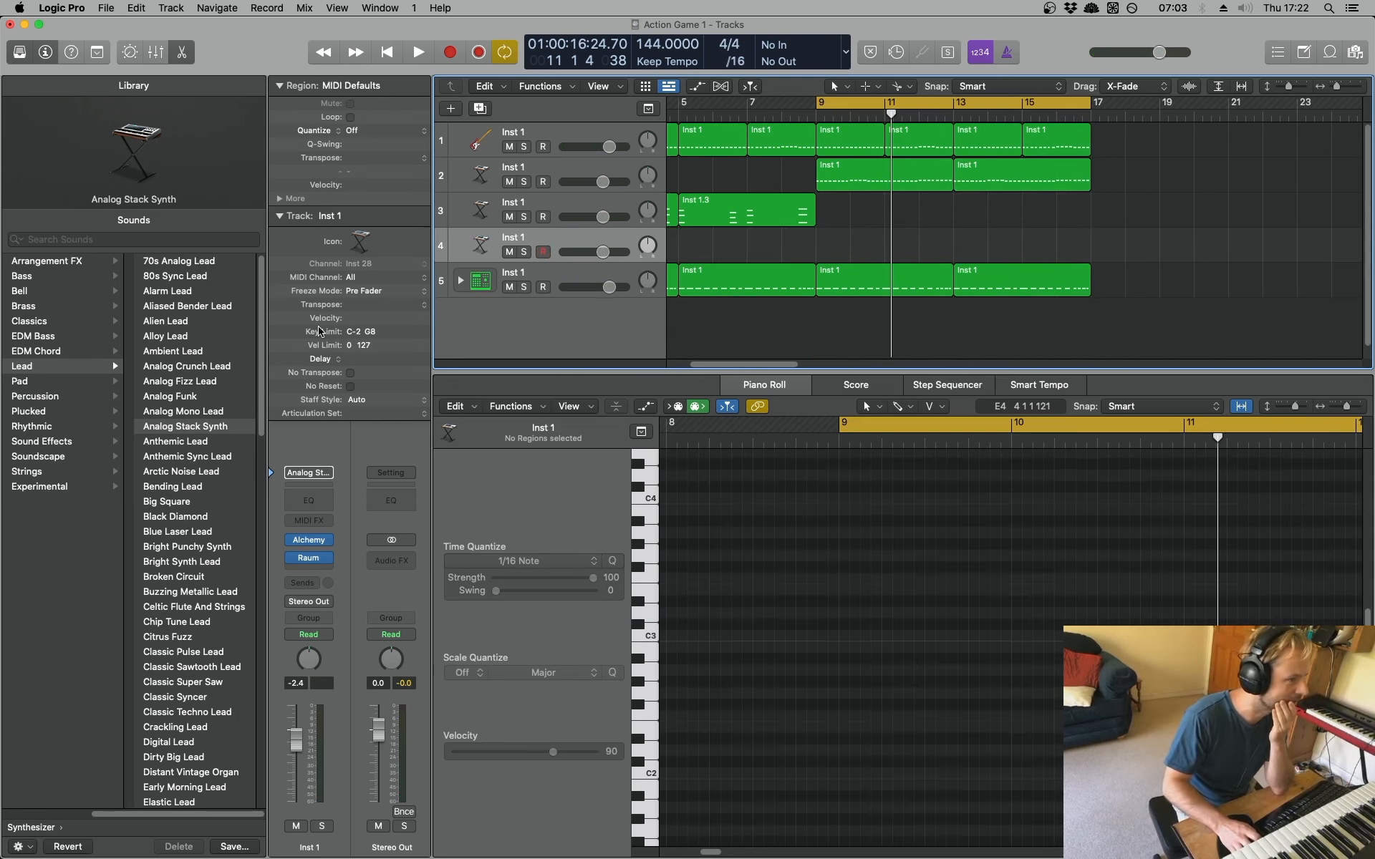
pyautogui.click(209, 544)
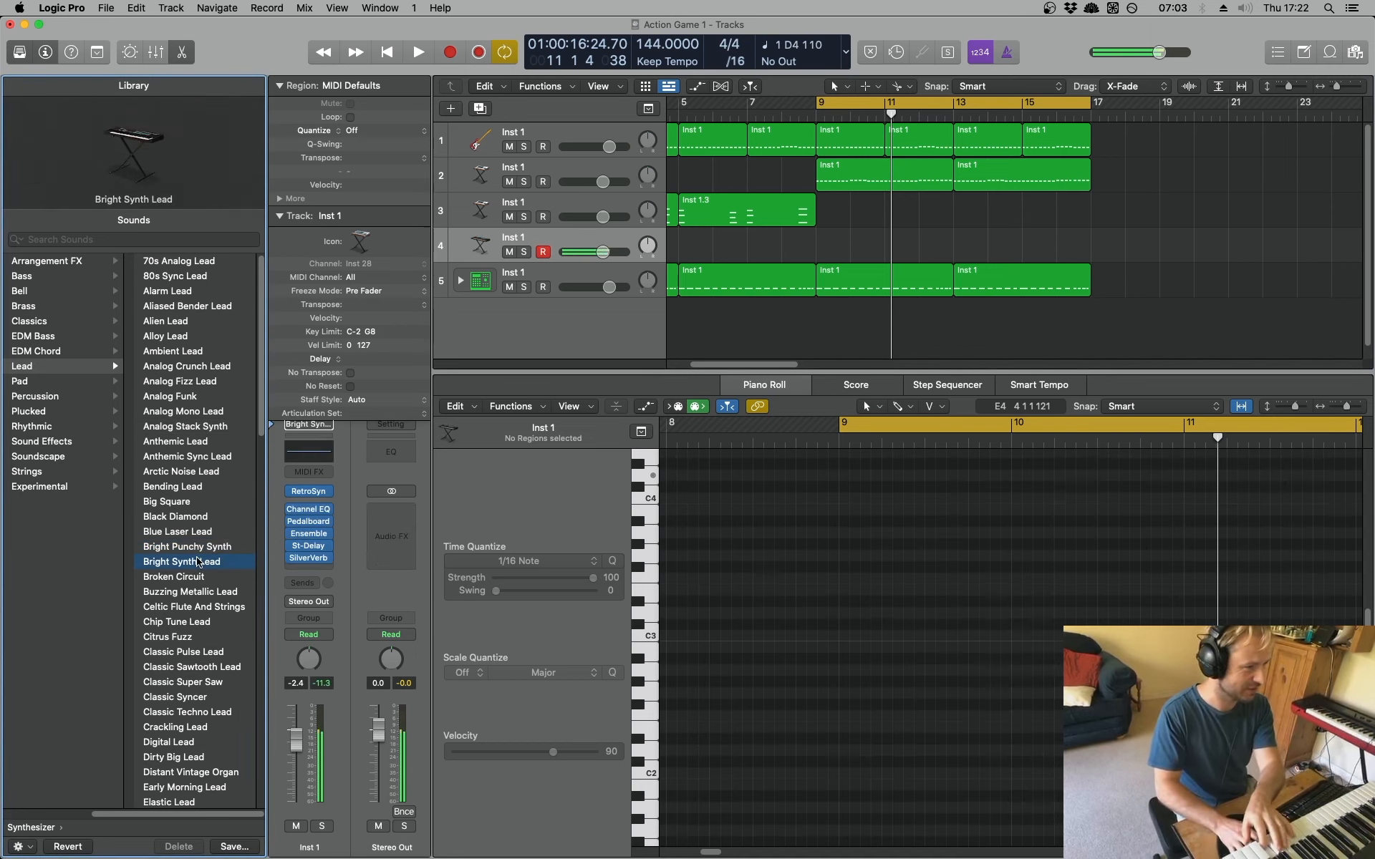
# Play a lead melody over the looped bars 9 to 17 and capture the performance on the Bright Synth Lead track
pyautogui.press('space')
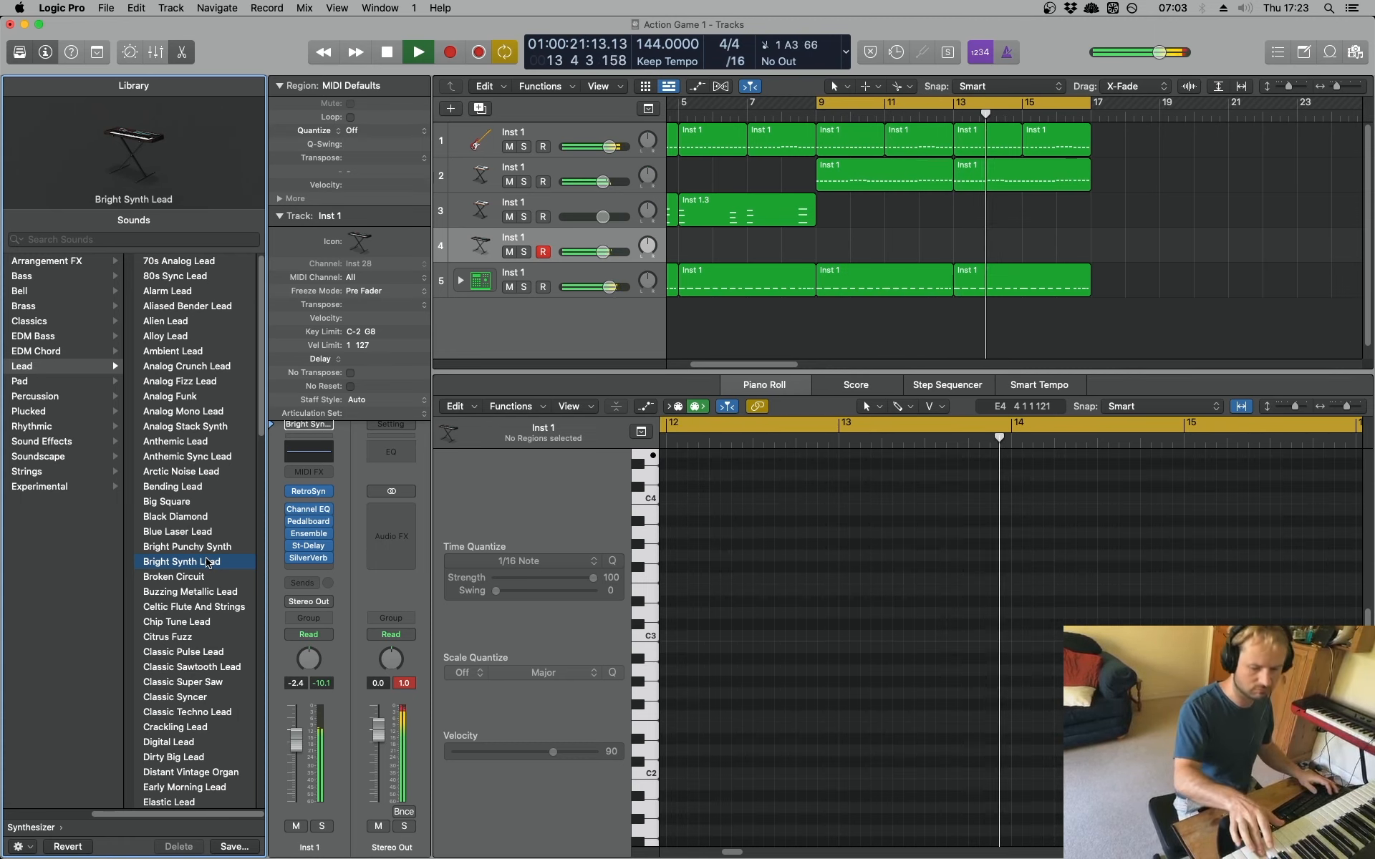
pyautogui.press('space')
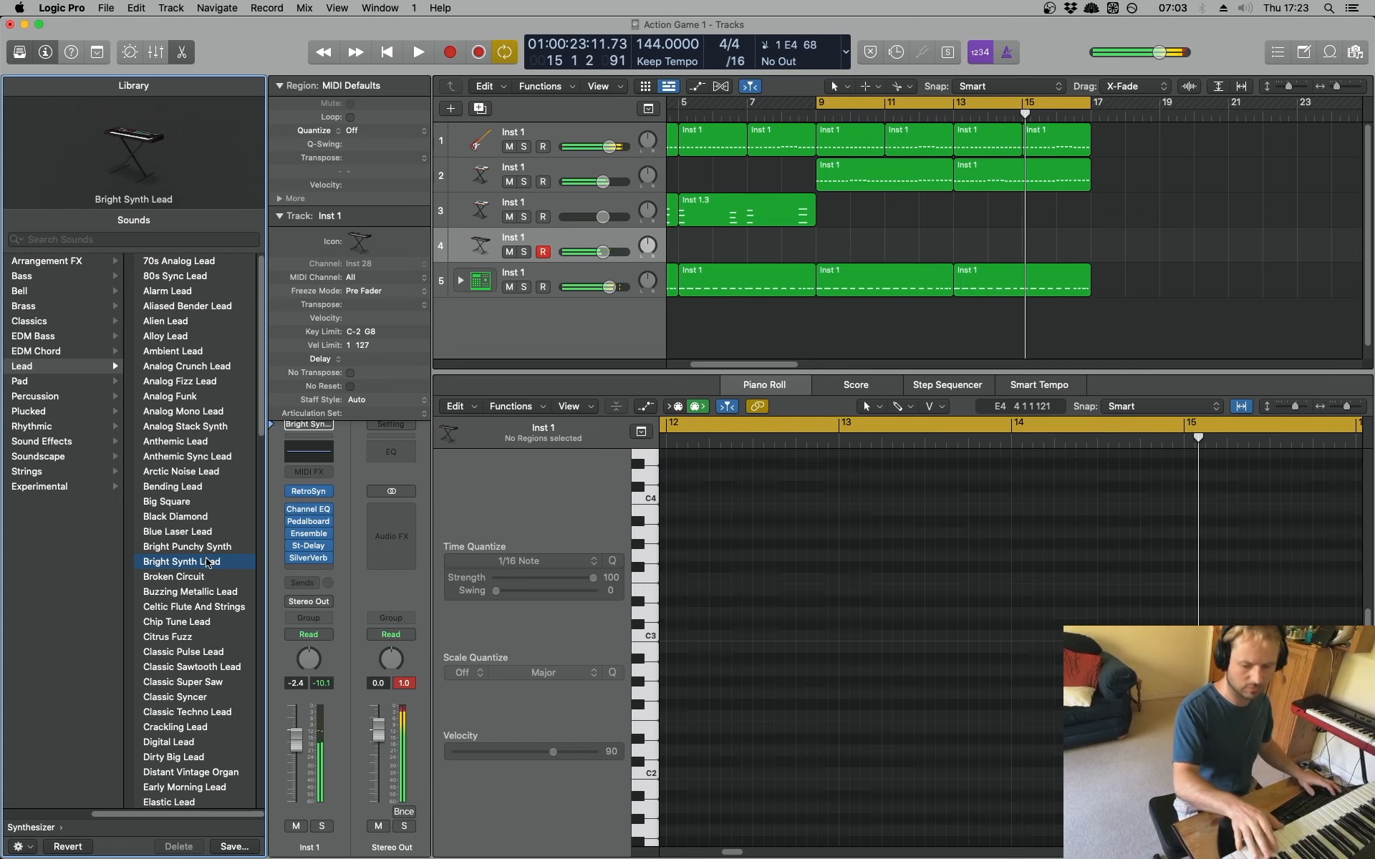
pyautogui.press('space')
pyautogui.press('space')
pyautogui.press('space')
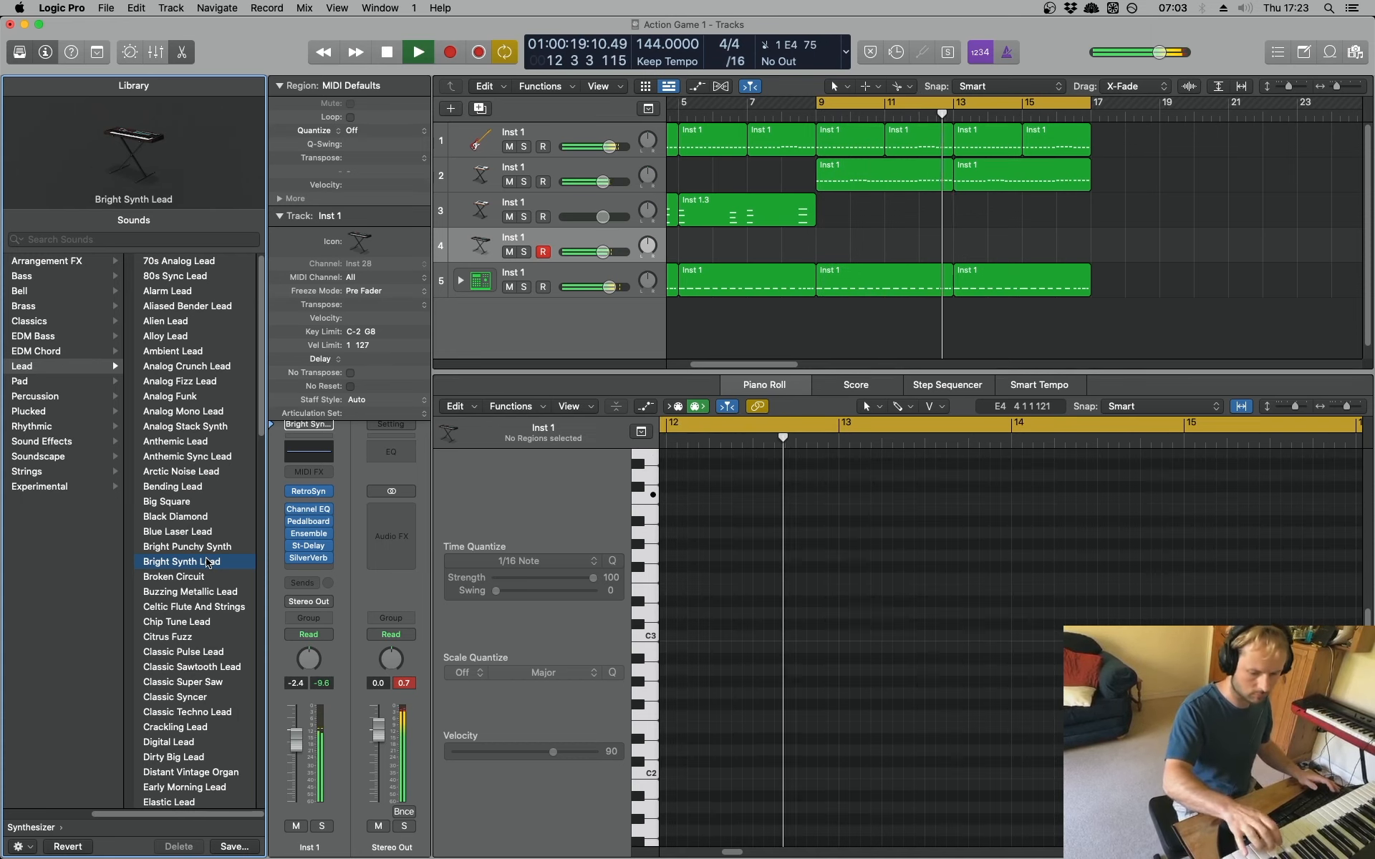
pyautogui.press('space')
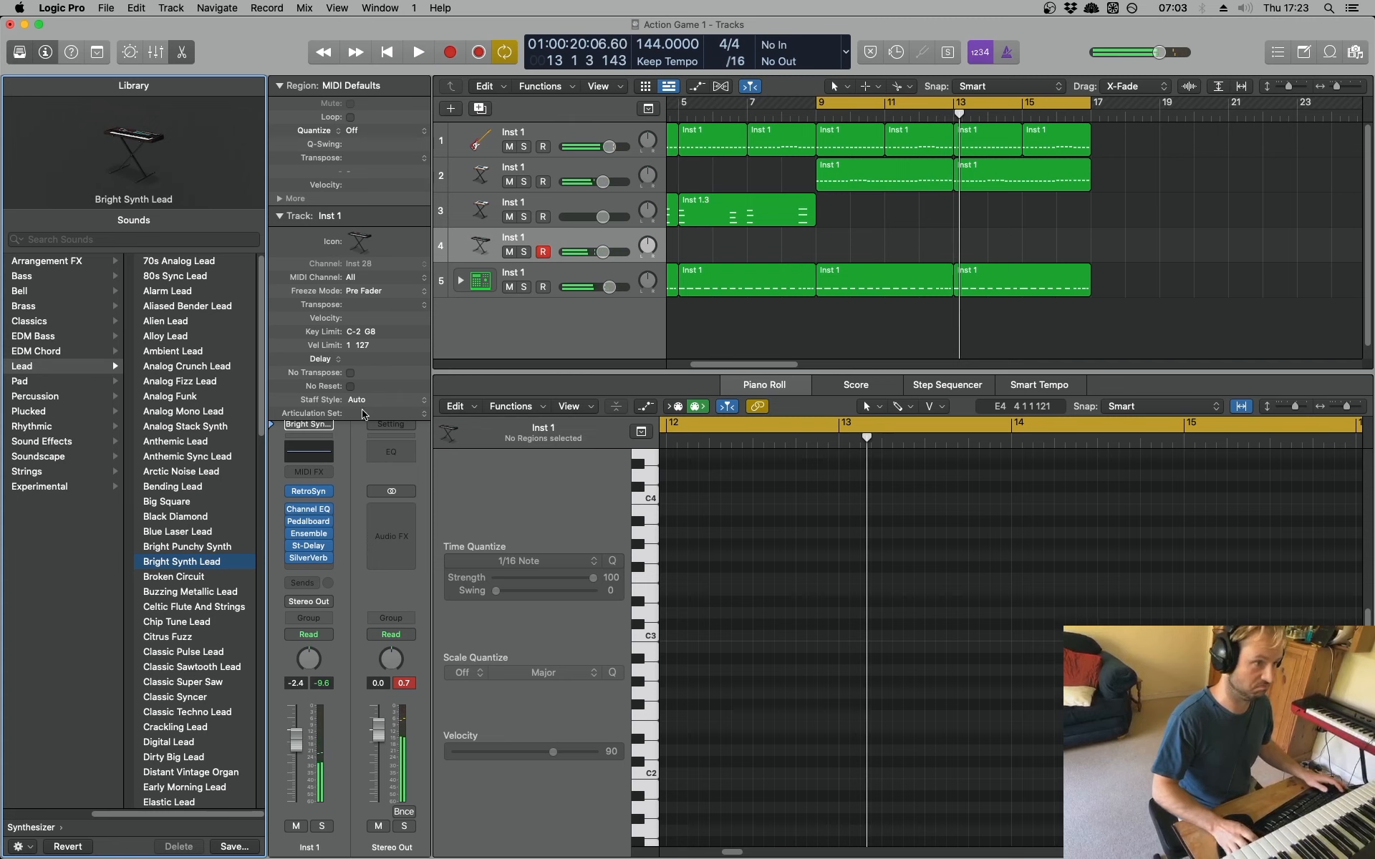
pyautogui.click(479, 57)
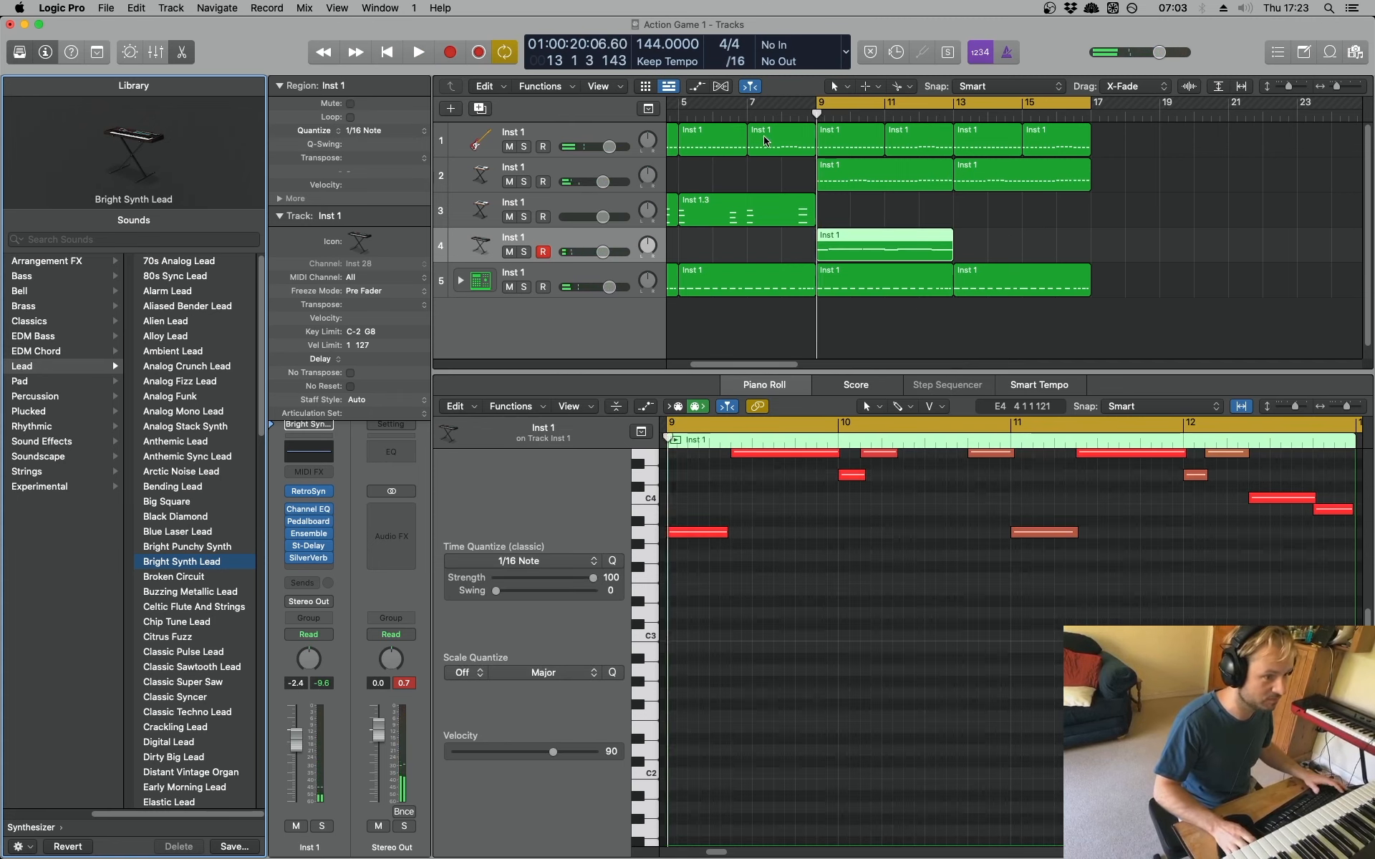
# Slightly lengthen the first A3 note of the captured lead melody and play back the opening bars
pyautogui.press('space')
pyautogui.moveTo(726, 532); pyautogui.dragTo(729, 531)
pyautogui.press('space')
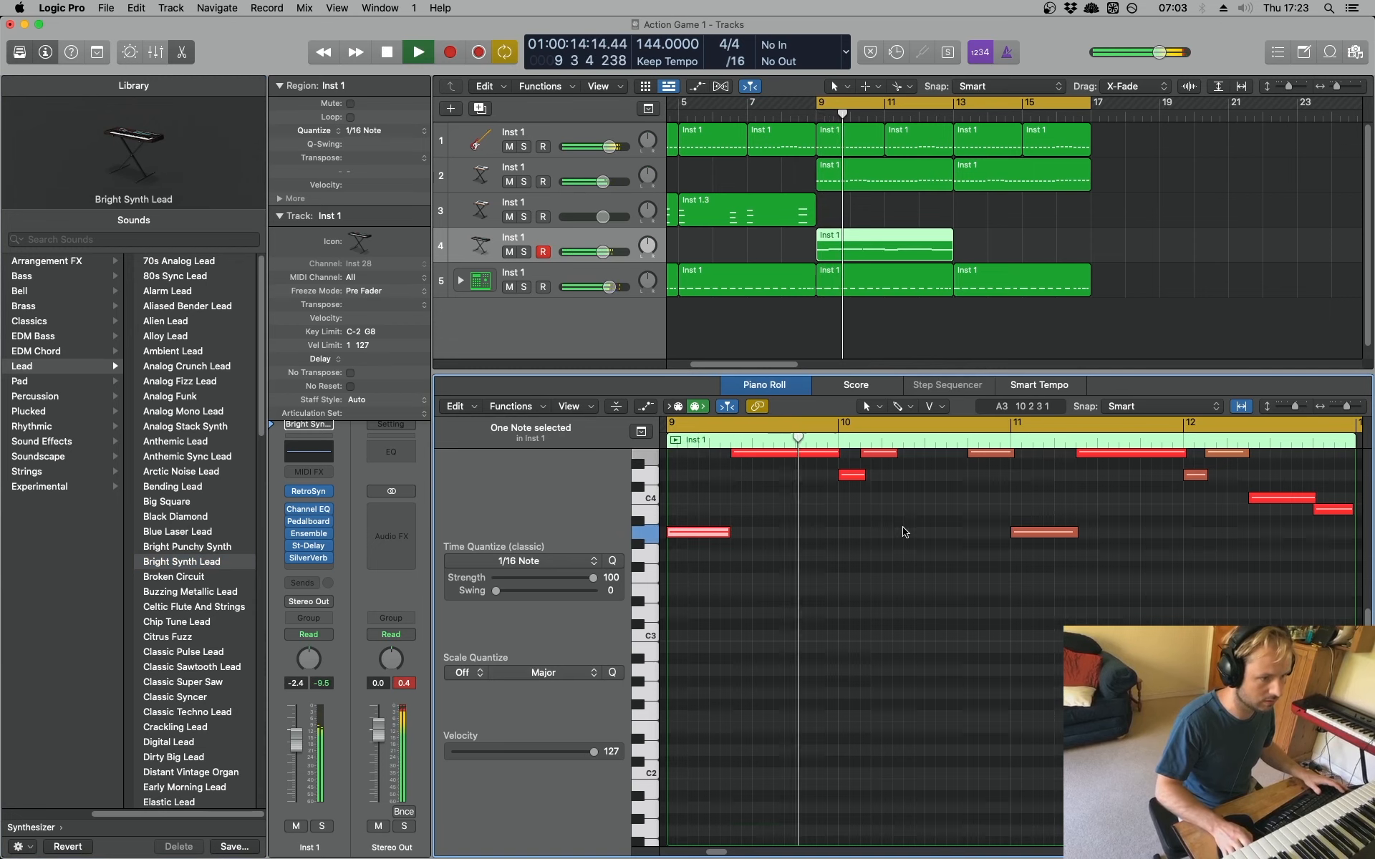
pyautogui.scroll(3, 905, 532)
pyautogui.press('space')
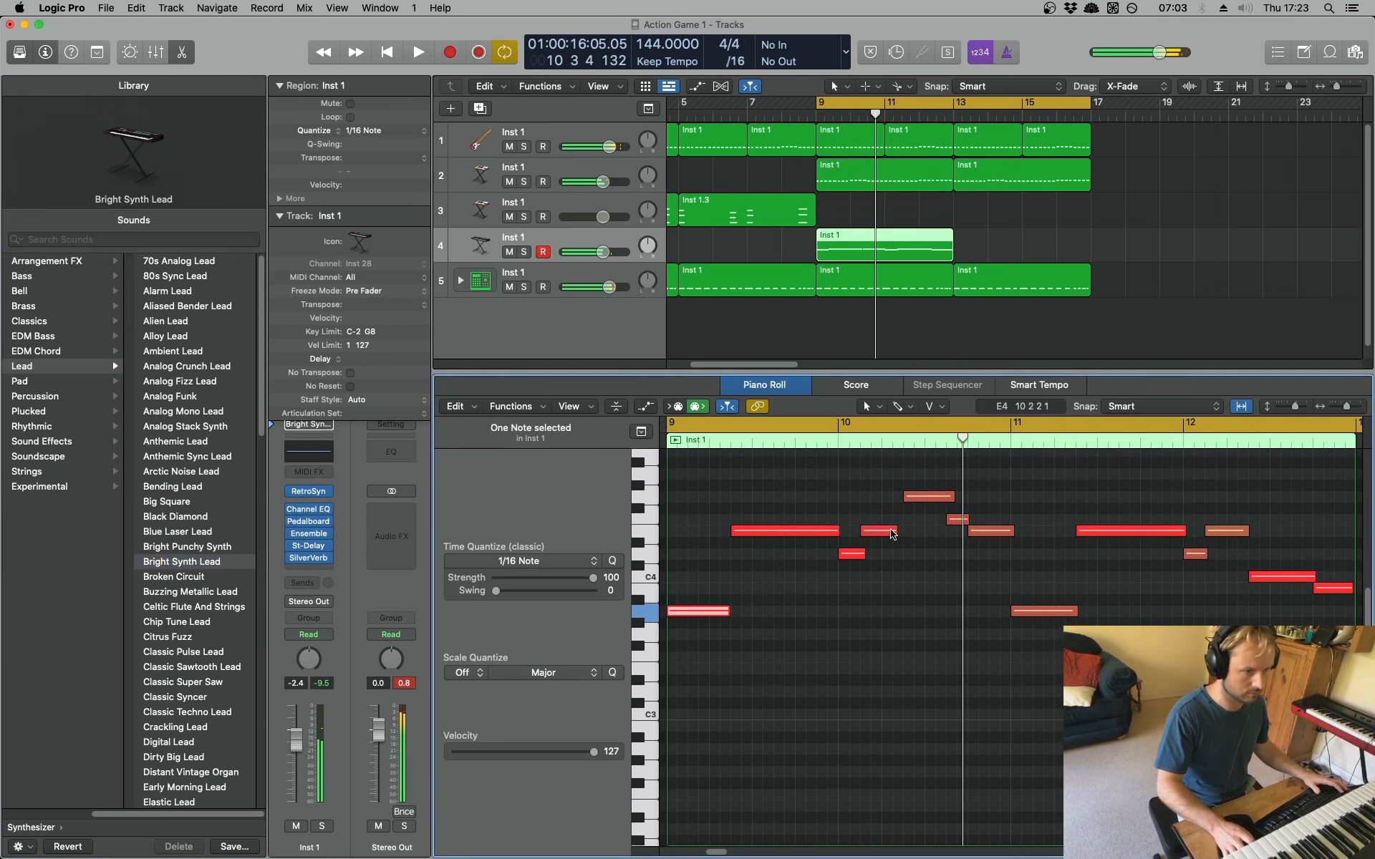
# Lengthen all notes of the lead melody, trim them to remove overlaps with adjacent notes, and listen through
pyautogui.press('super+a')
pyautogui.moveTo(895, 534); pyautogui.dragTo(897, 535)
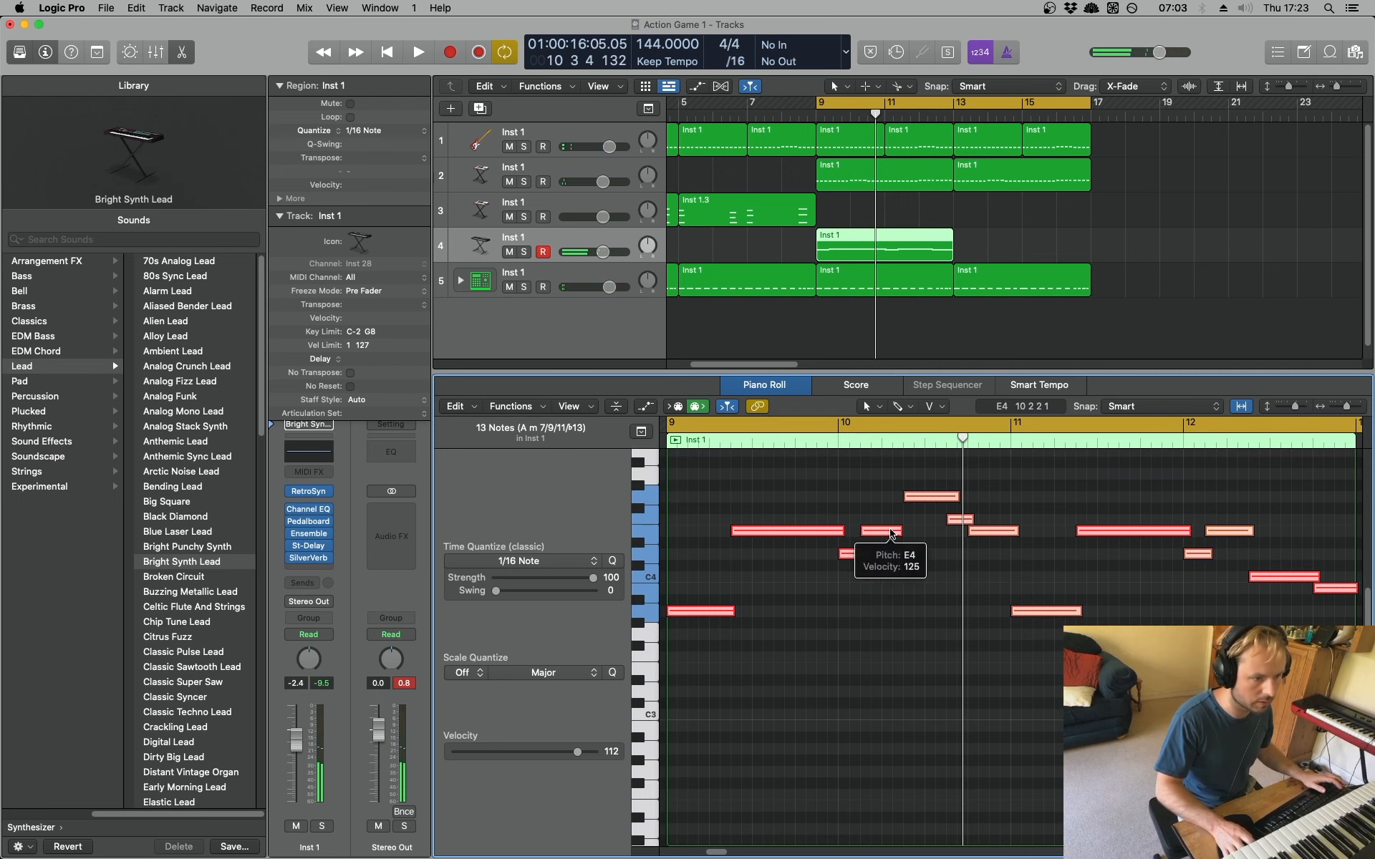
pyautogui.rightClick(891, 533)
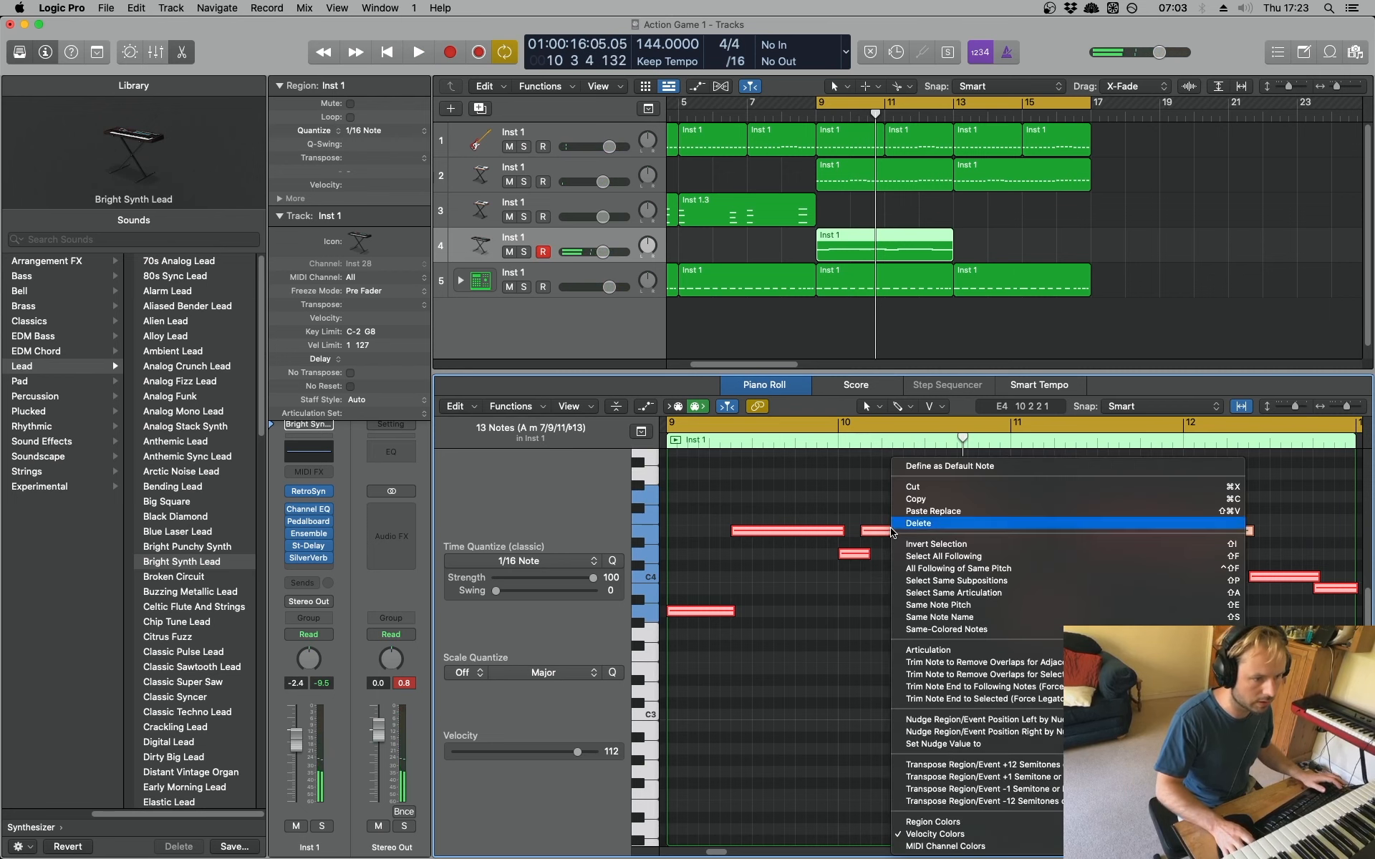
pyautogui.click(1038, 666)
pyautogui.press('space')
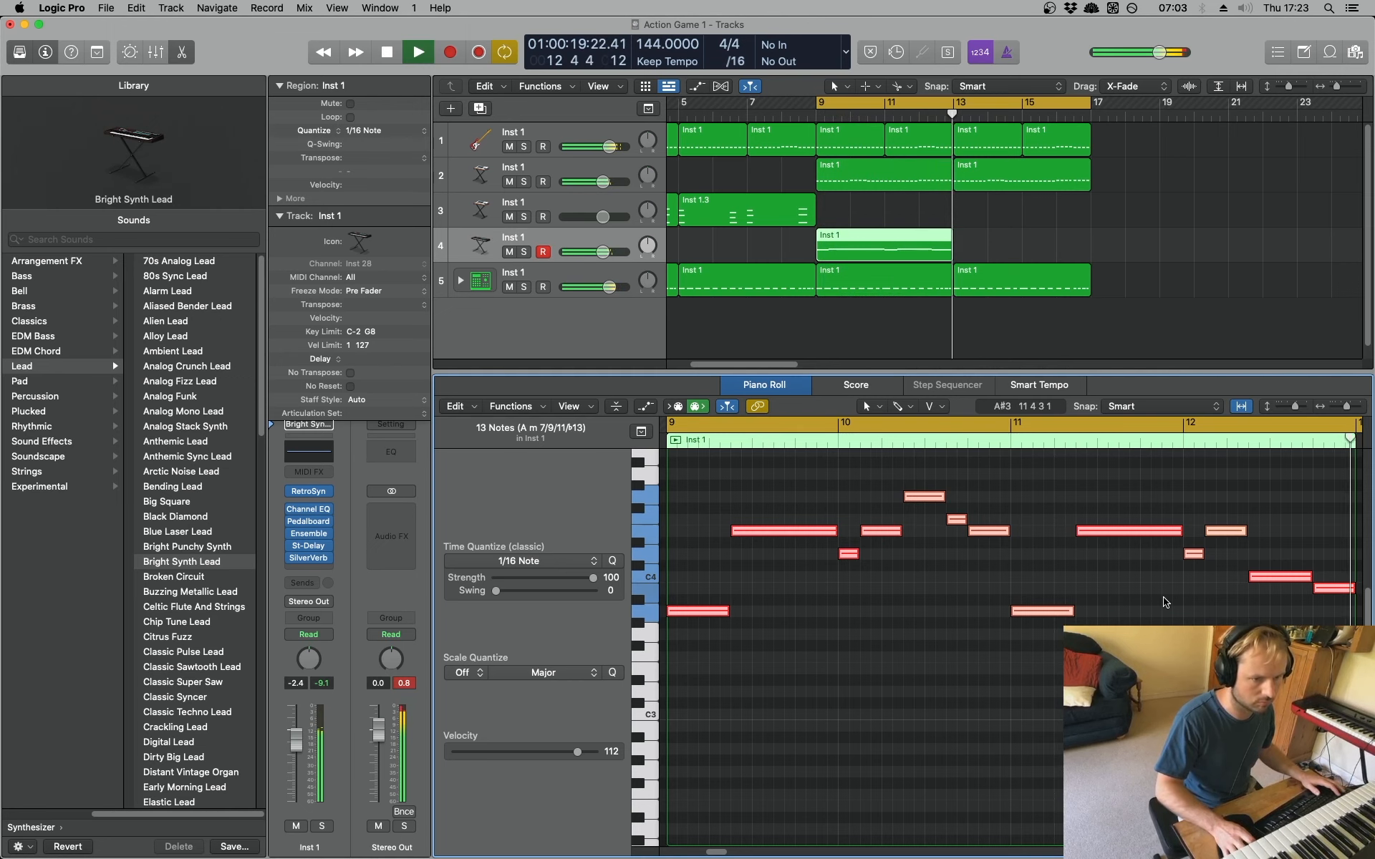
# Copy the Bright Synth Lead region from bar 9 to bar 13 and play back from bar 9
pyautogui.click(989, 244)
pyautogui.moveTo(845, 248); pyautogui.dragTo(981, 247)
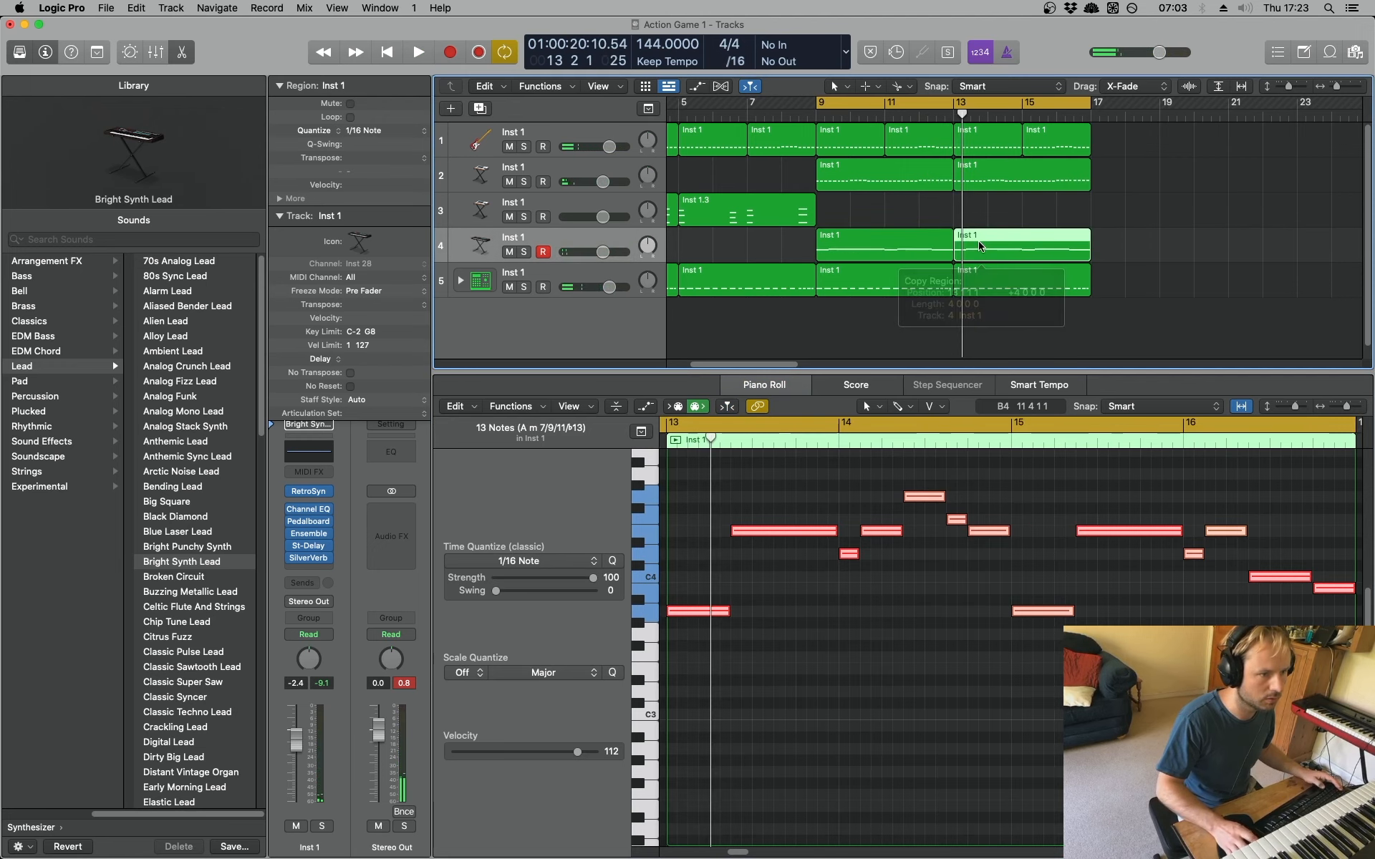
pyautogui.press('space')
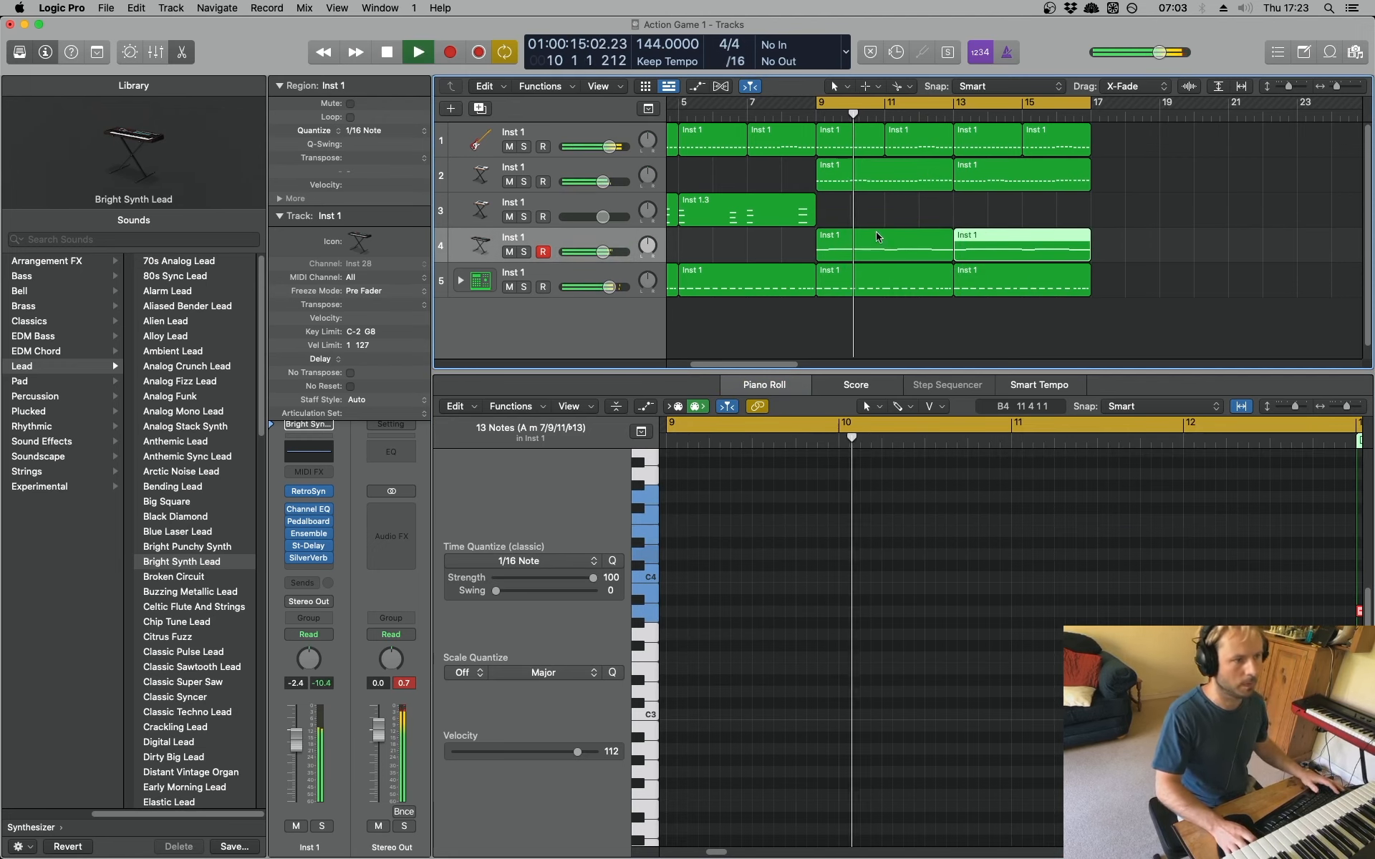
pyautogui.press('space')
pyautogui.click(933, 215)
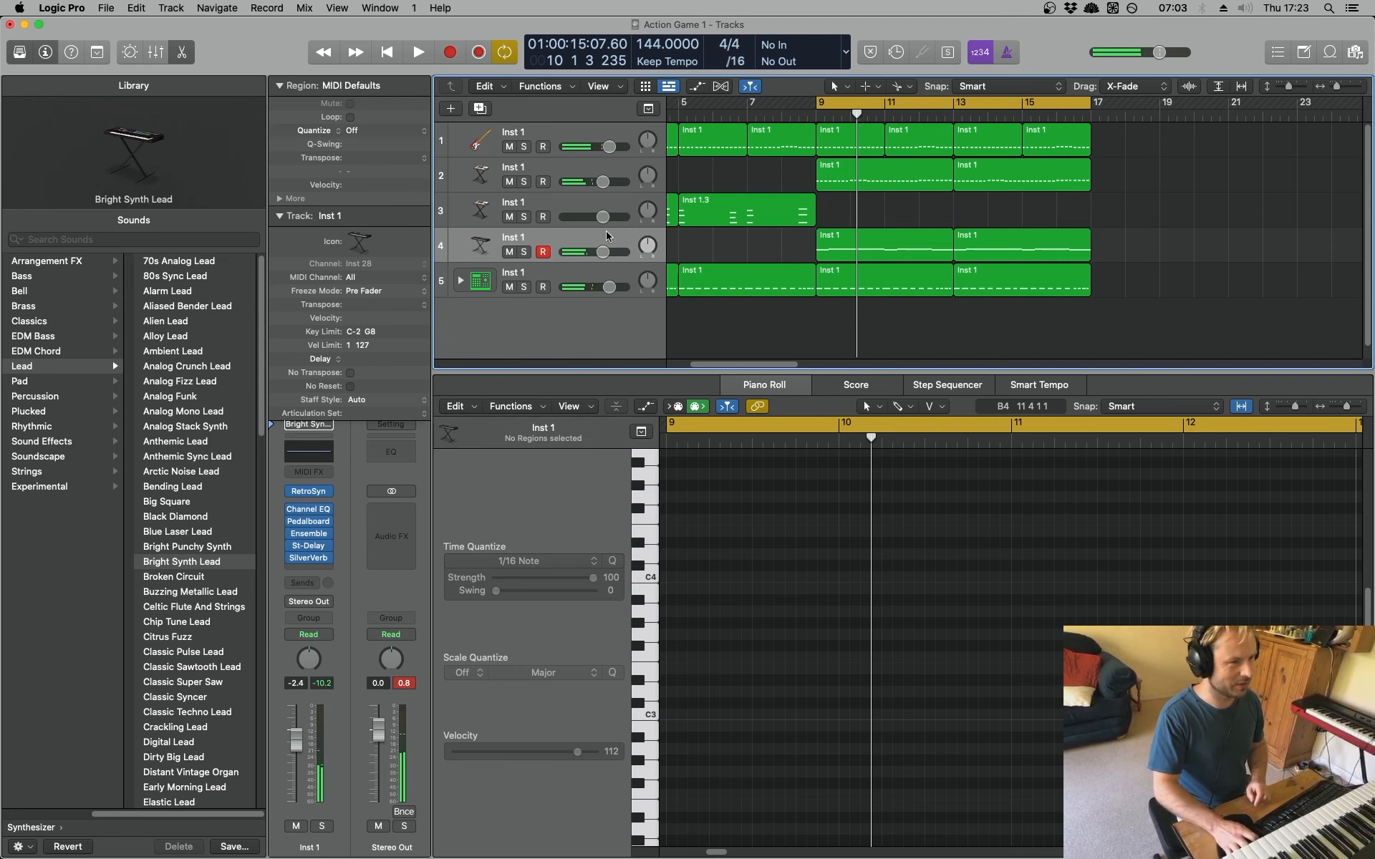
# Copy the bar 13 lead region onto a new duplicate track and loop playback over bars 13 to 17
pyautogui.click(480, 109)
pyautogui.moveTo(997, 249); pyautogui.dragTo(994, 270)
pyautogui.moveTo(957, 102); pyautogui.dragTo(1091, 102)
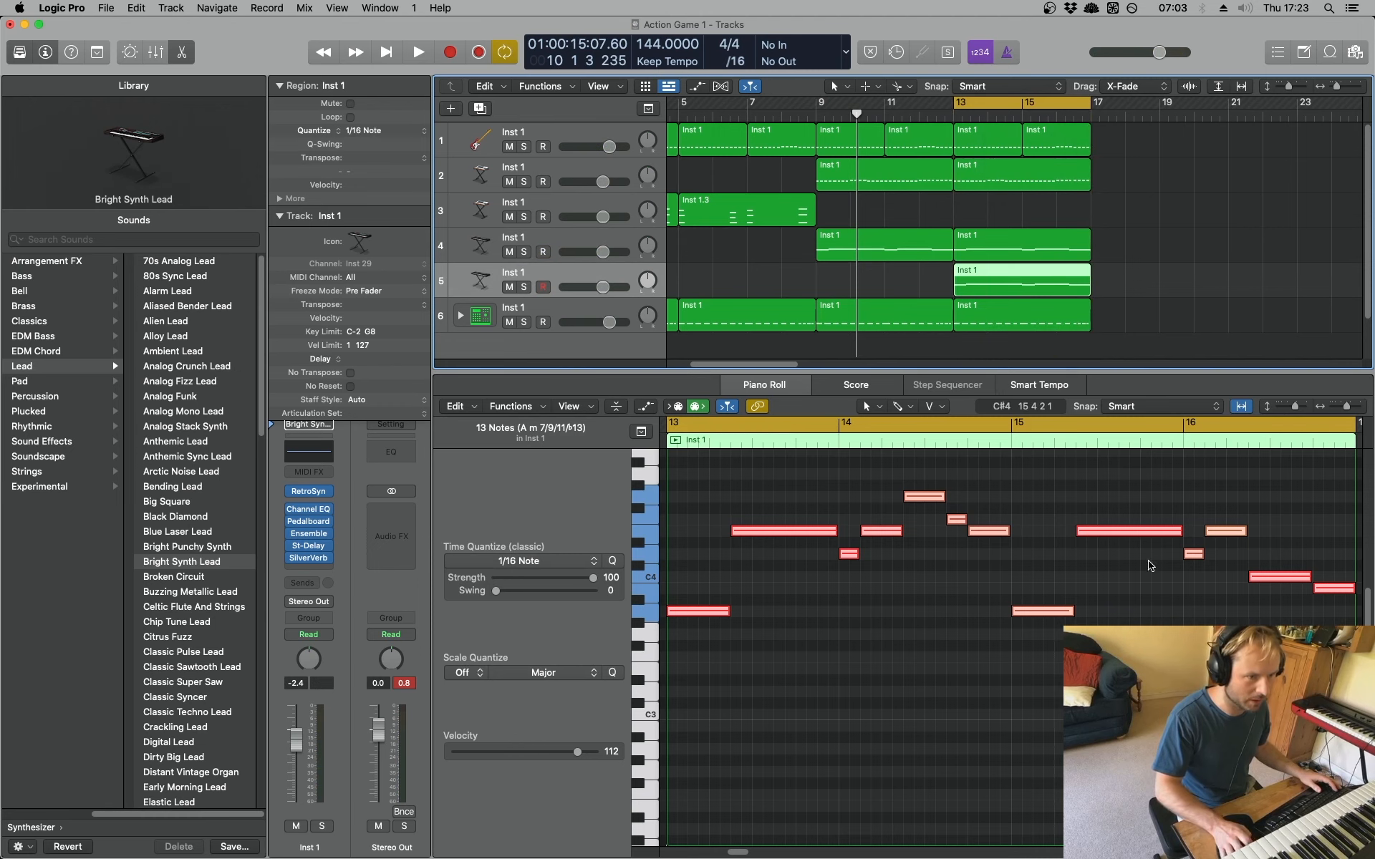
pyautogui.press('space')
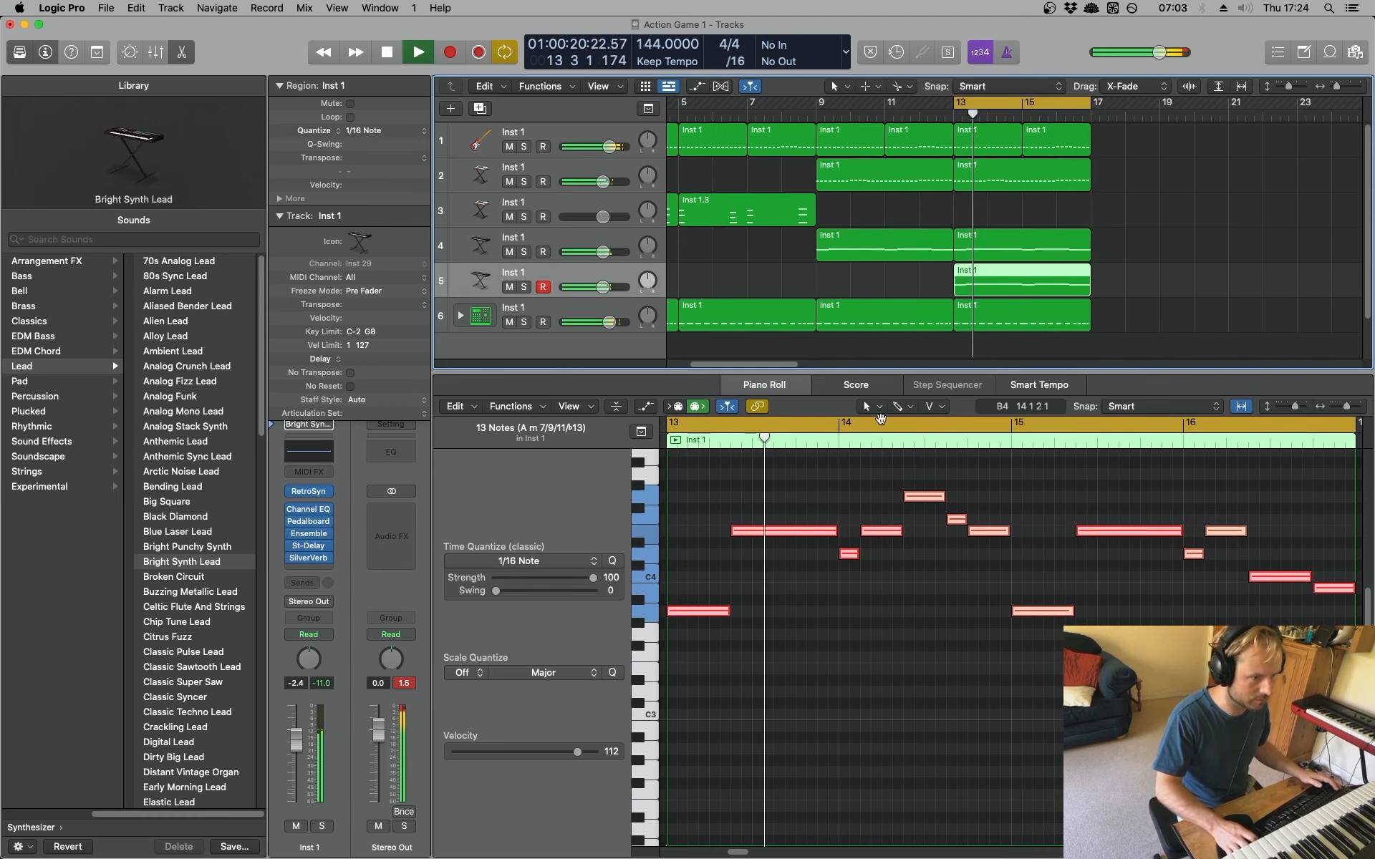
# Transpose all notes of the track 5 region up three semitones so it starts on C4, and listen against the original
pyautogui.moveTo(680, 670); pyautogui.dragTo(1047, 492)
pyautogui.moveTo(750, 854); pyautogui.dragTo(734, 854)
pyautogui.scroll(2, 960, 678)
pyautogui.moveTo(875, 641); pyautogui.dragTo(877, 606)
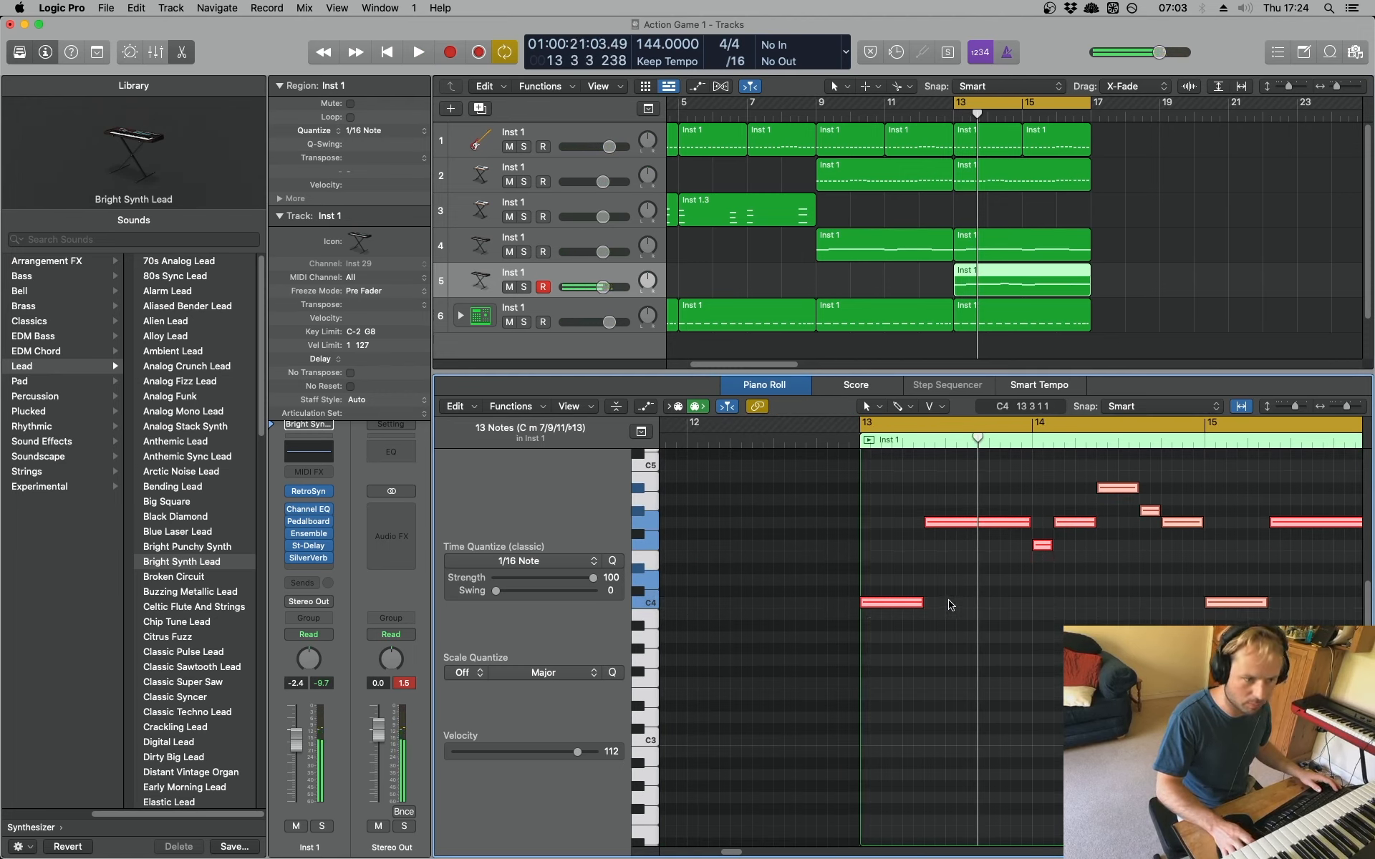
pyautogui.click(1062, 583)
pyautogui.press('space')
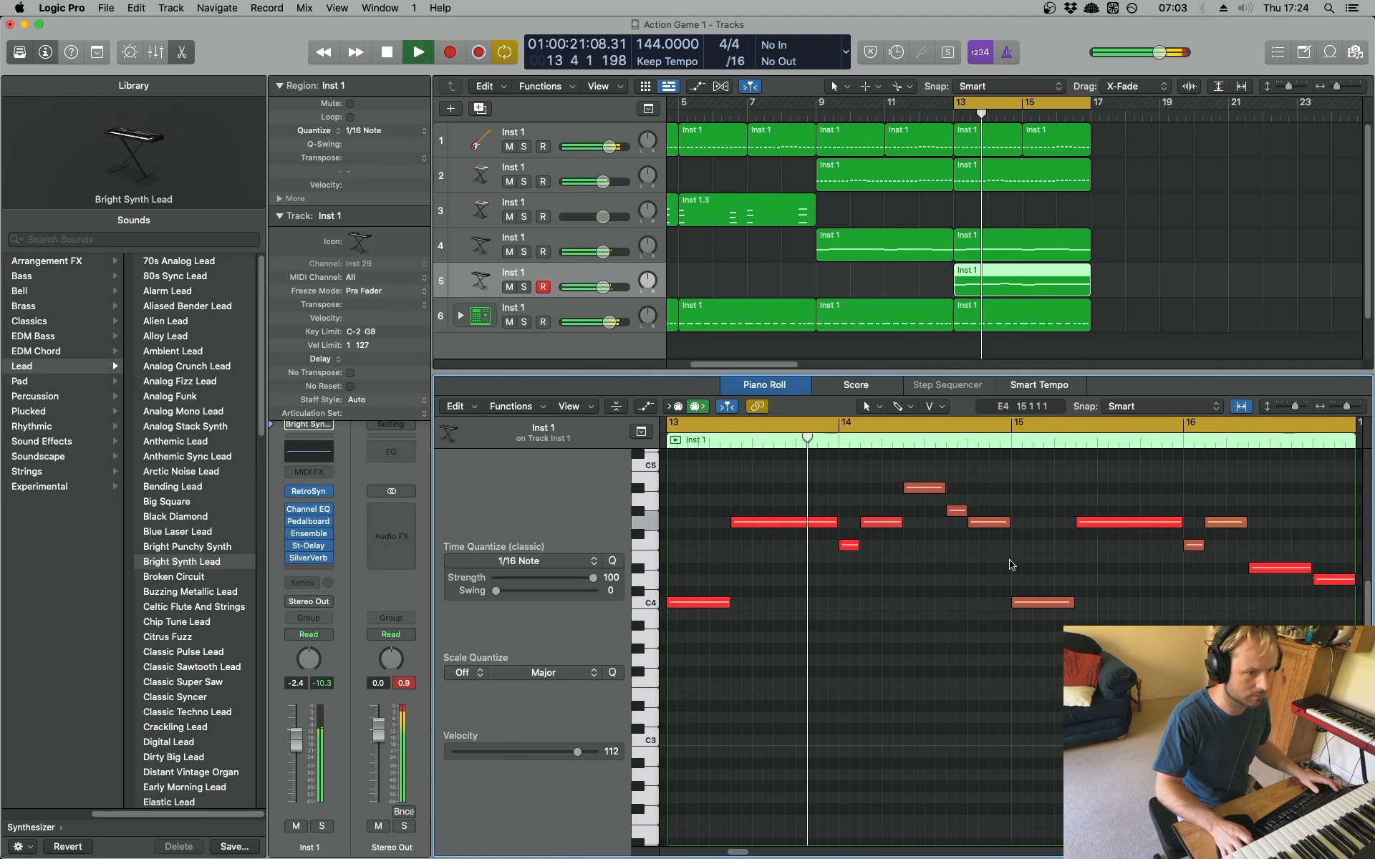
pyautogui.press('space')
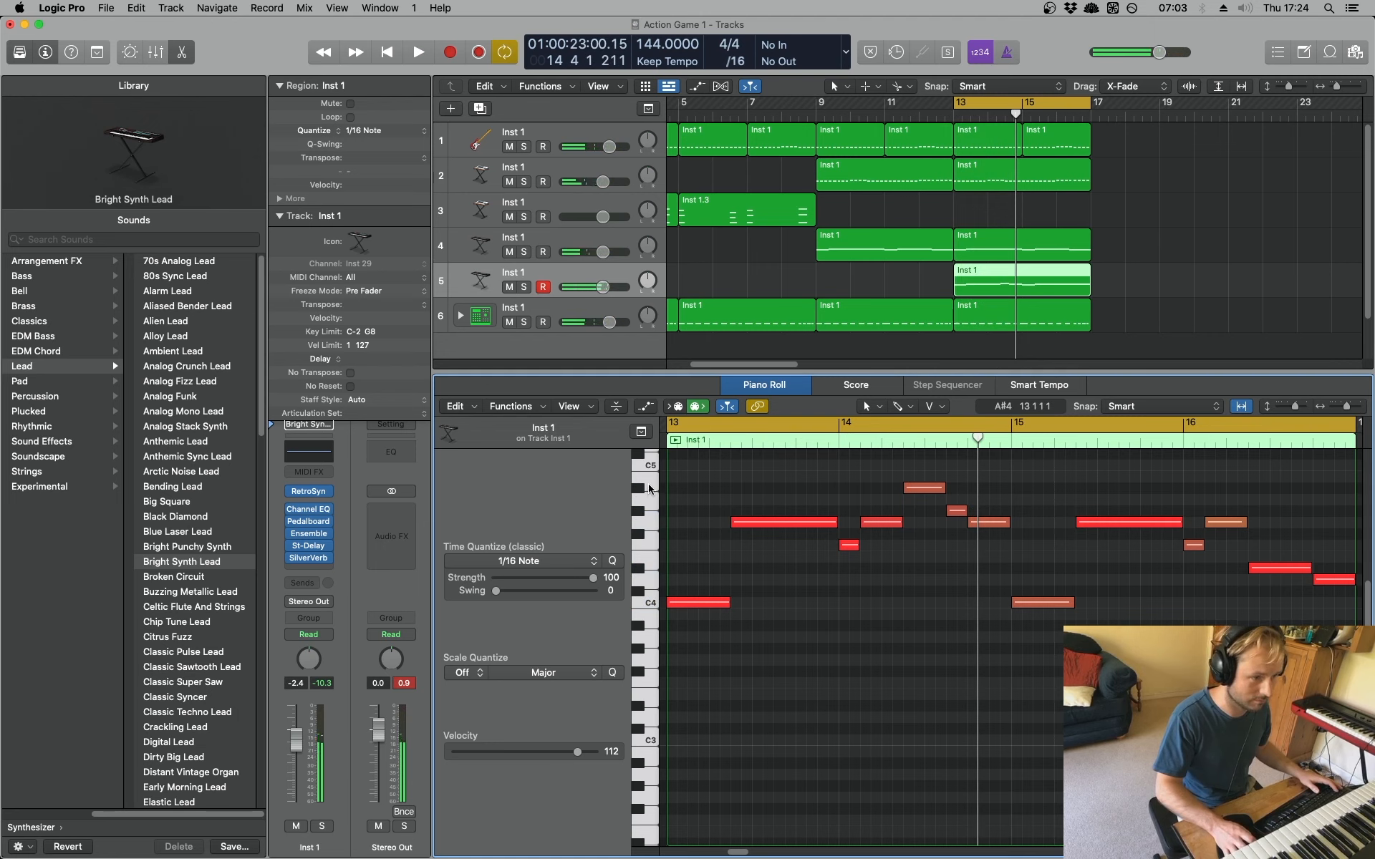
# Load the Broken Circuit sound on the track 5 harmony and play it back
pyautogui.press('space')
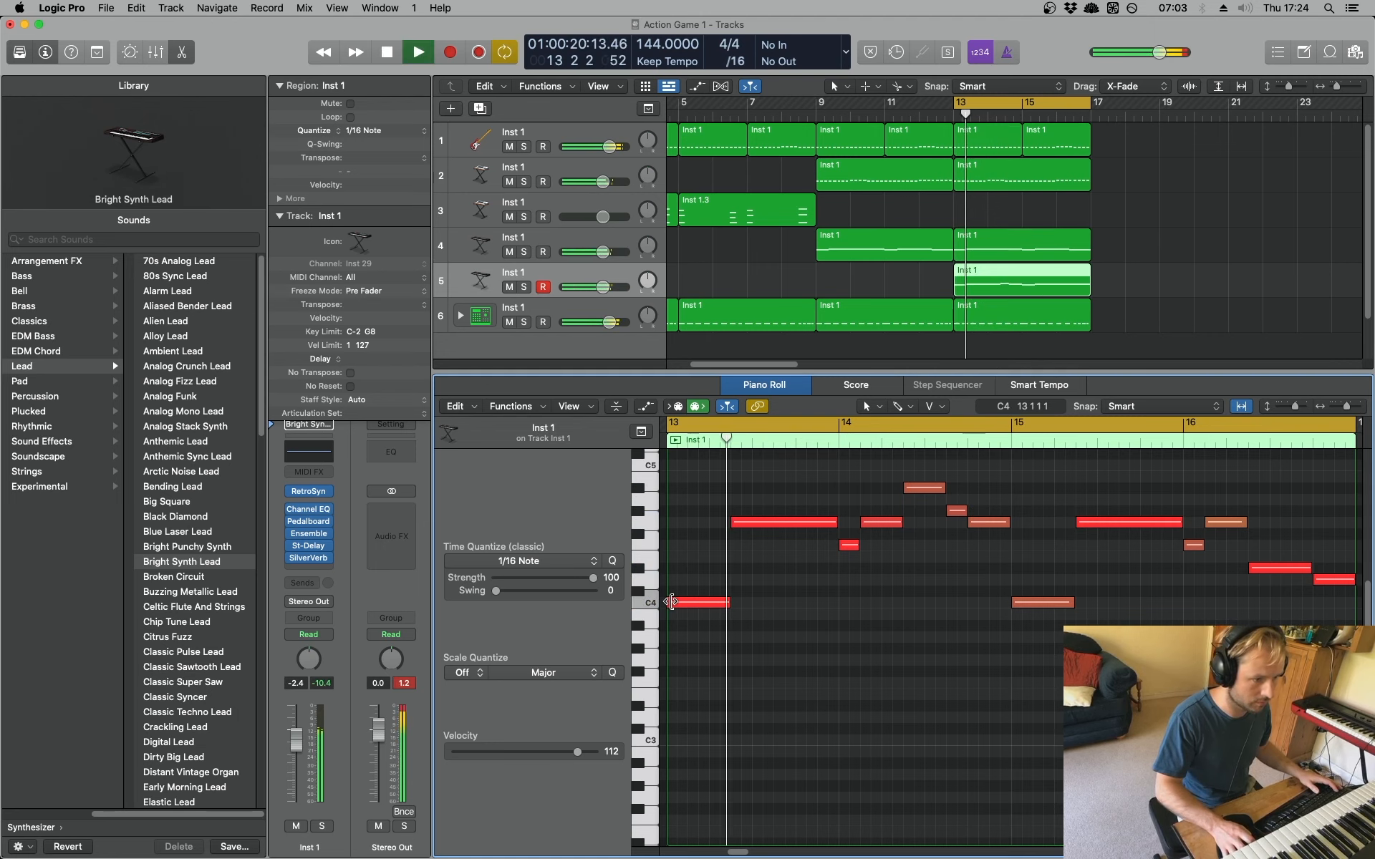
pyautogui.click(192, 578)
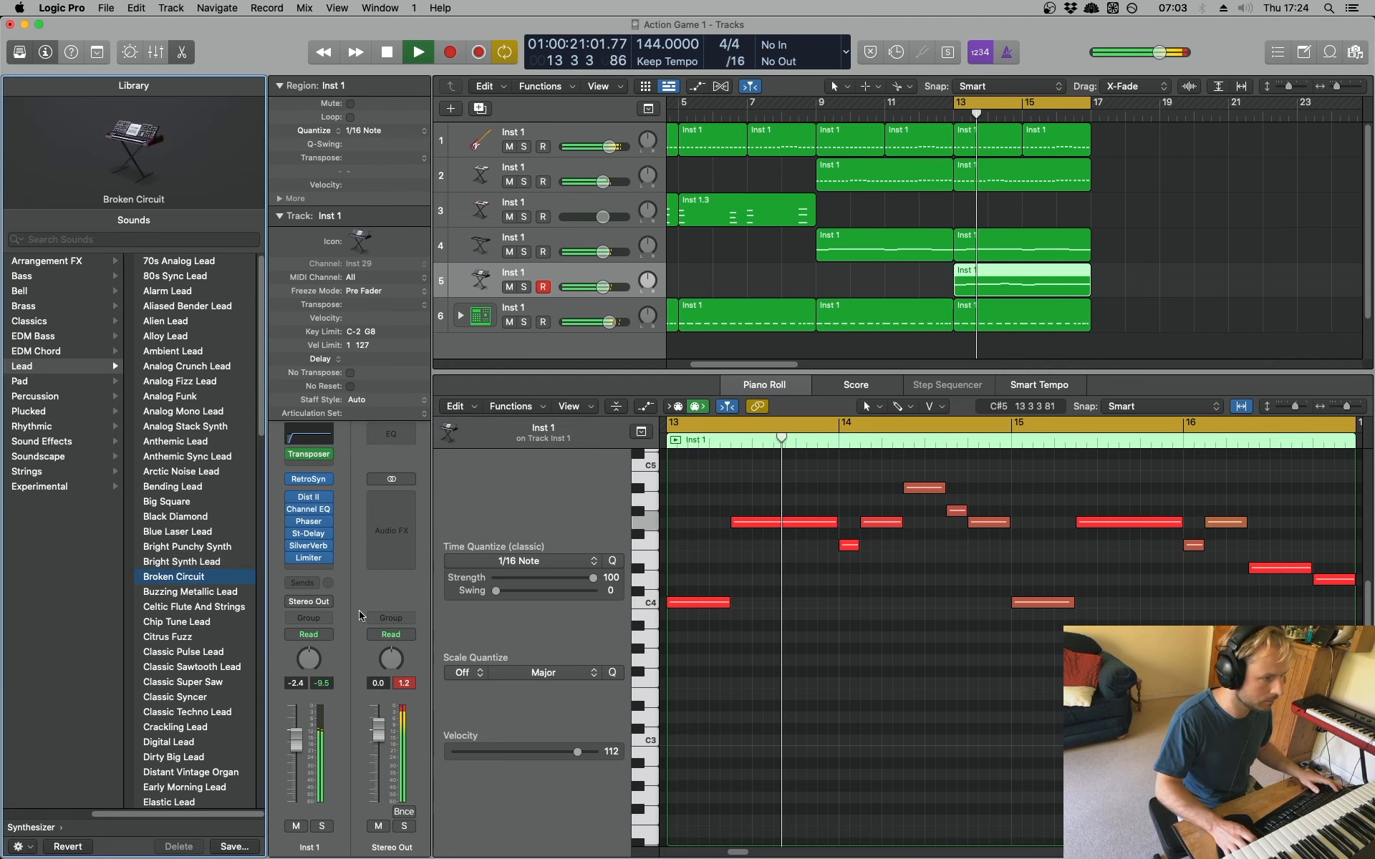
pyautogui.press('space')
# Raise the highest note of the harmony in bar 14 to B4
pyautogui.click(640, 491)
pyautogui.moveTo(911, 490); pyautogui.dragTo(912, 478)
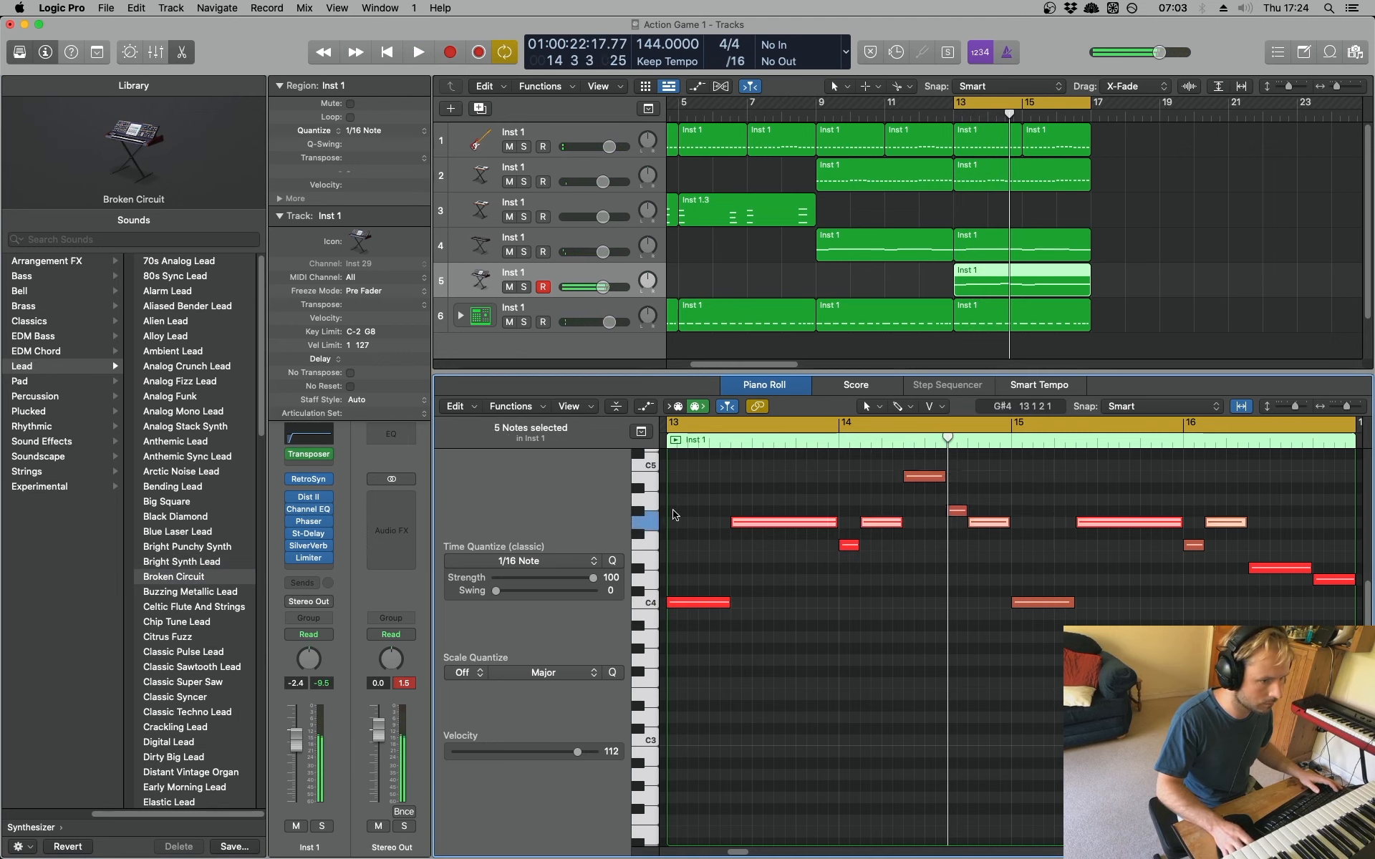
# Raise the two highest harmony notes in bar 14 to C5 and B4, and play back the loop to check them
pyautogui.click(644, 511)
pyautogui.moveTo(956, 511); pyautogui.dragTo(957, 499)
pyautogui.press('space')
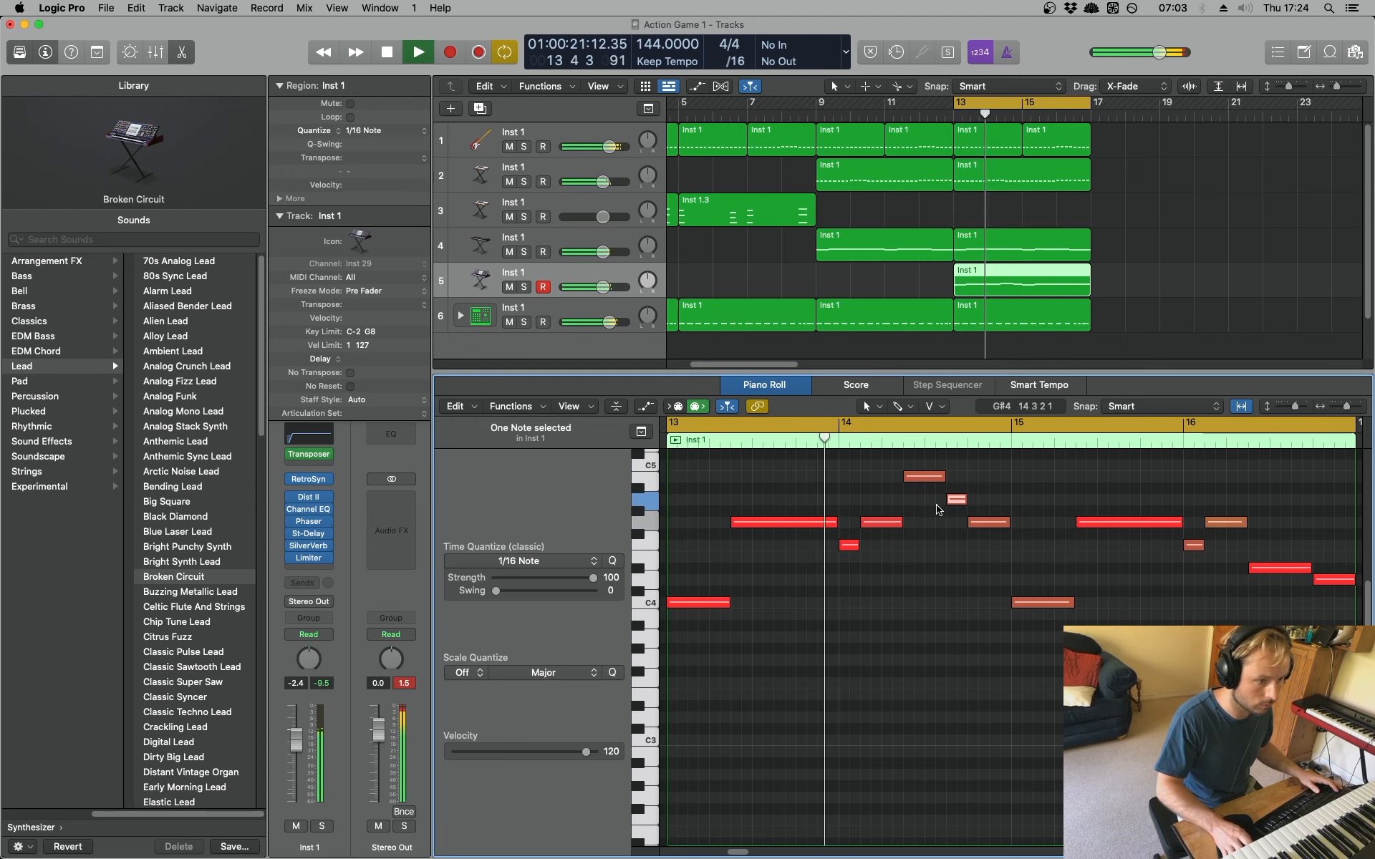
pyautogui.press('space')
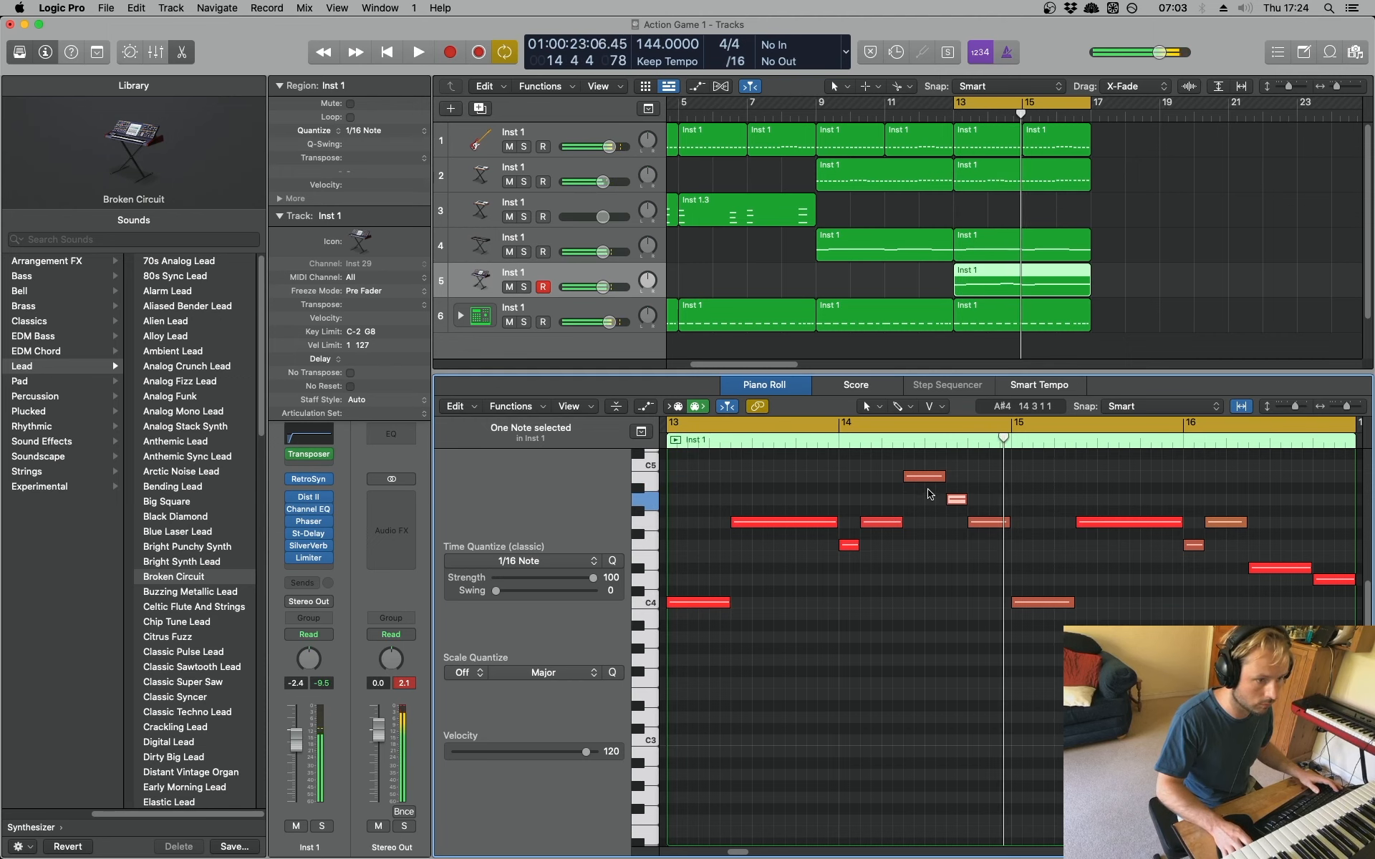
pyautogui.moveTo(926, 480); pyautogui.dragTo(958, 485)
pyautogui.press('space')
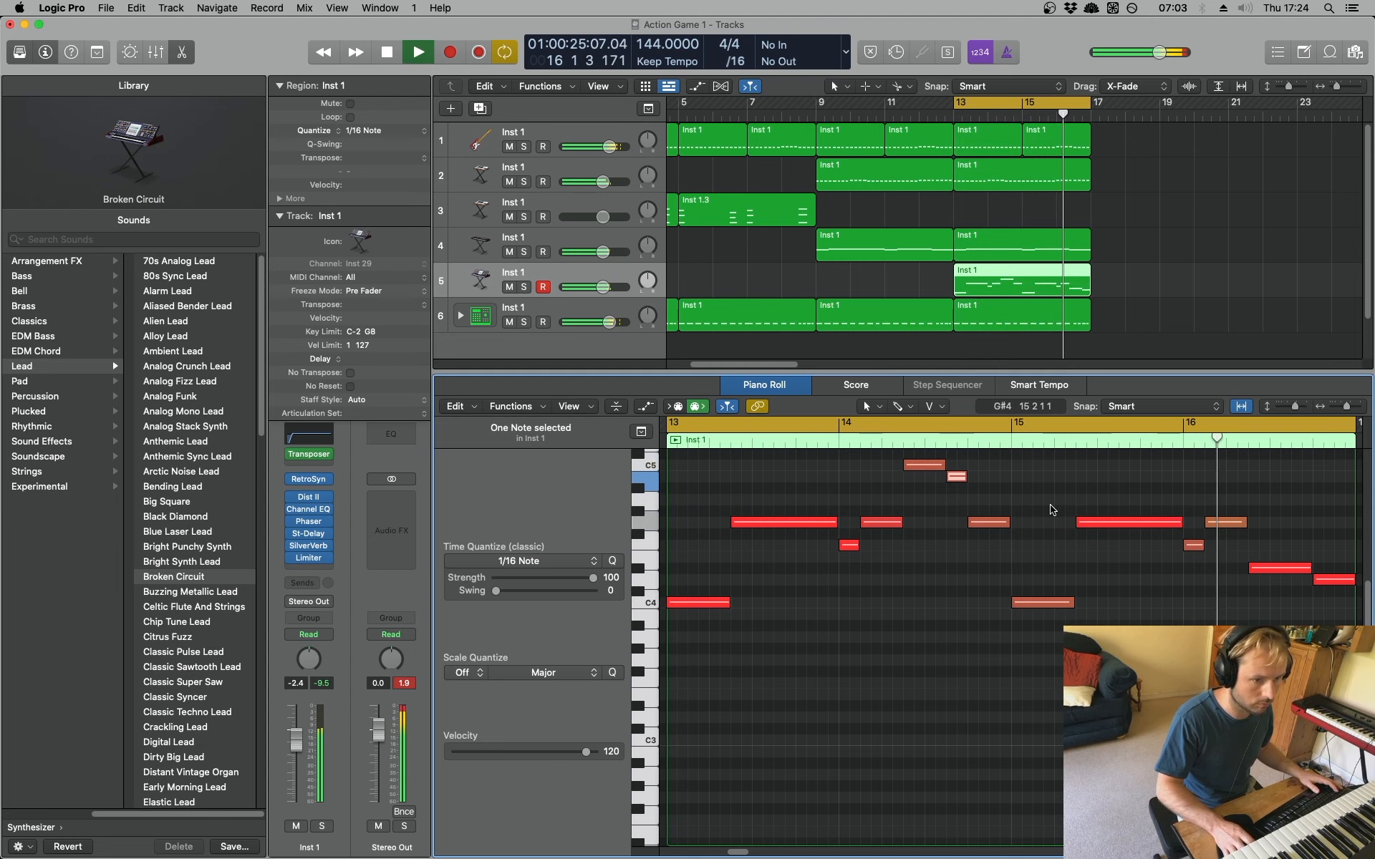
# Raise the second-to-last harmony note in bar 16 to F4 and listen to the passage
pyautogui.moveTo(1282, 572); pyautogui.dragTo(1281, 562)
pyautogui.press('space')
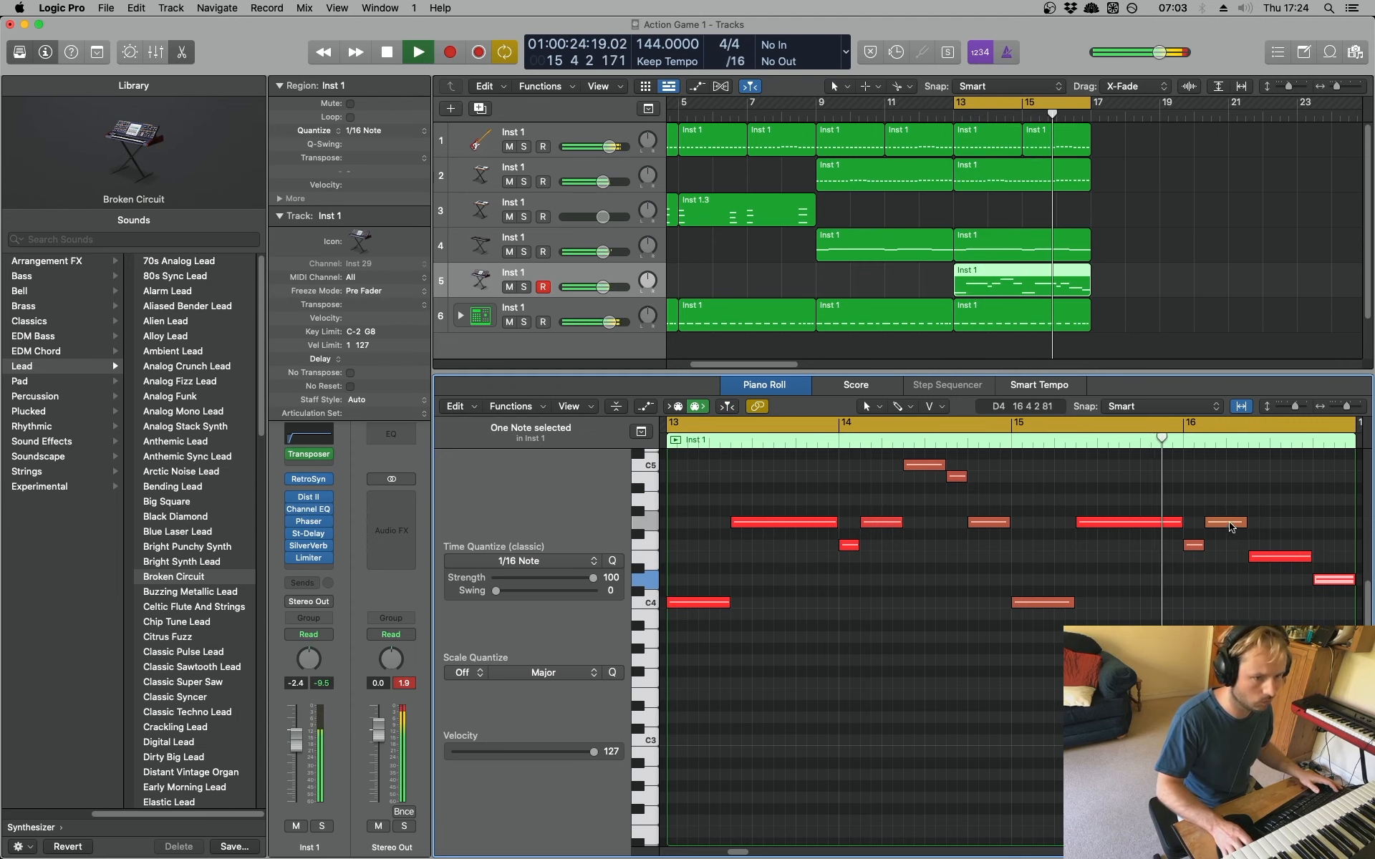
pyautogui.press('space')
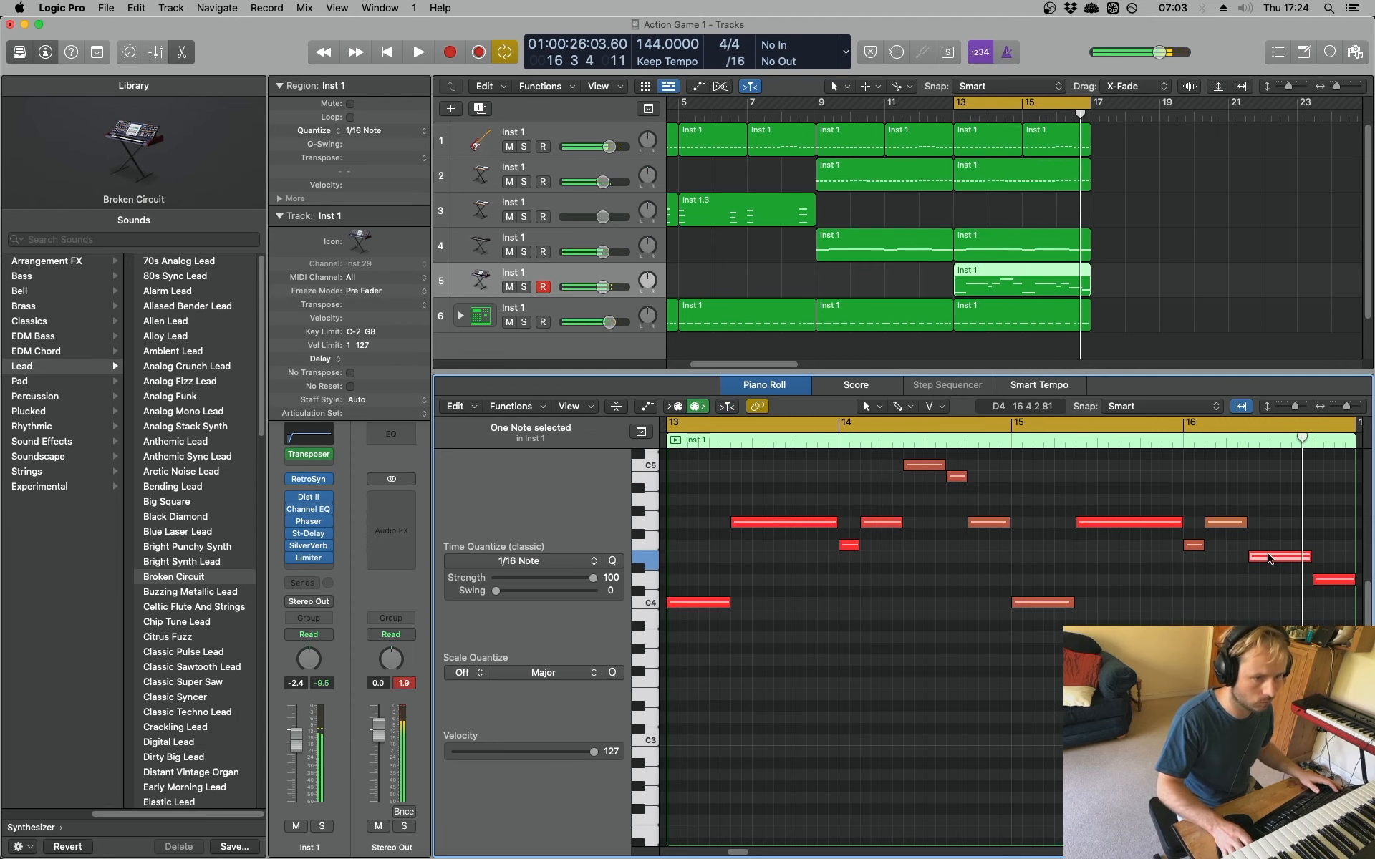
pyautogui.moveTo(1268, 557); pyautogui.dragTo(1269, 548)
pyautogui.click(1166, 439)
pyautogui.press('space')
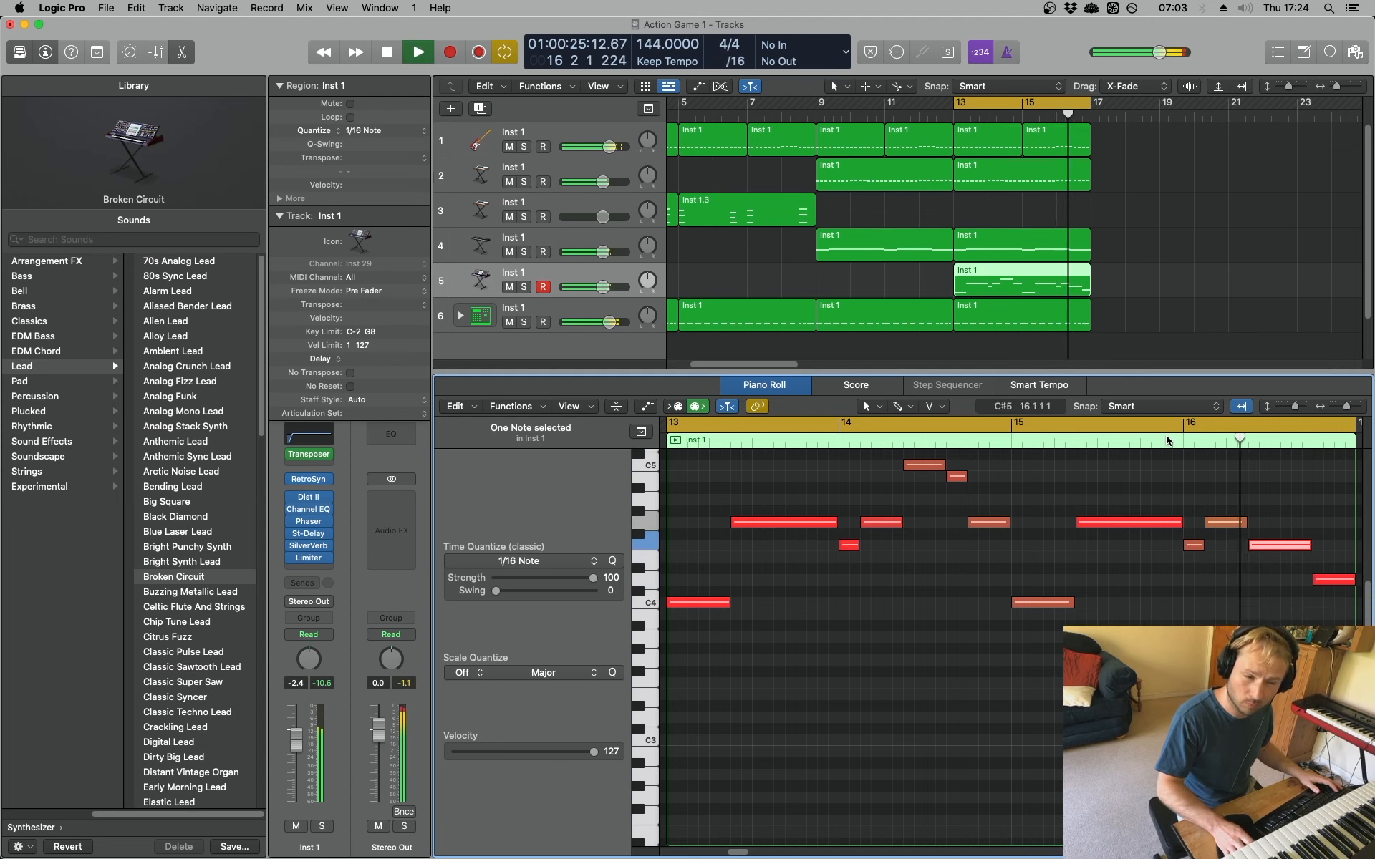
pyautogui.press('space')
# Raise the final harmony note of bar 16 to E4 and play it back
pyautogui.moveTo(1333, 585); pyautogui.dragTo(1333, 563)
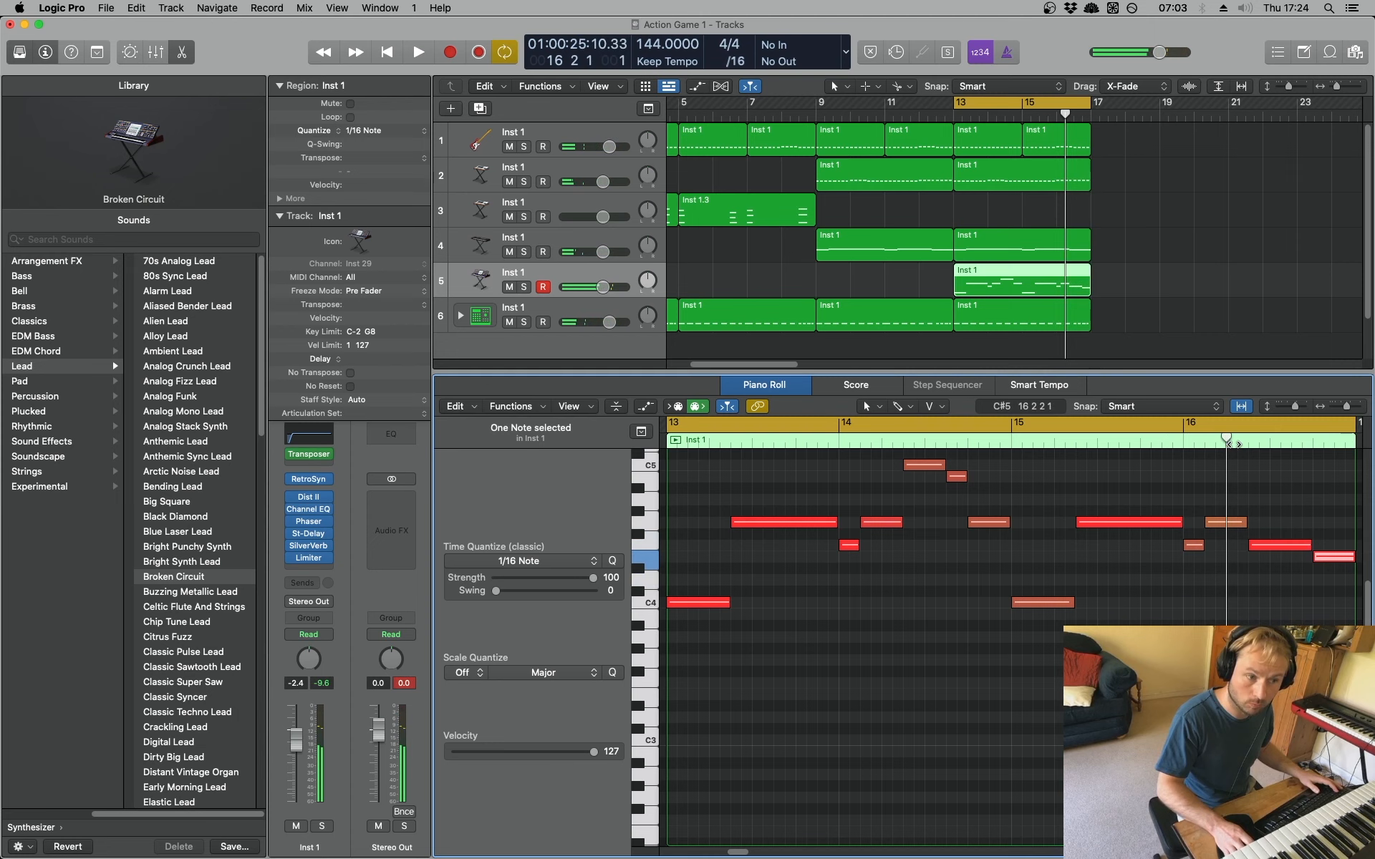
pyautogui.press('space')
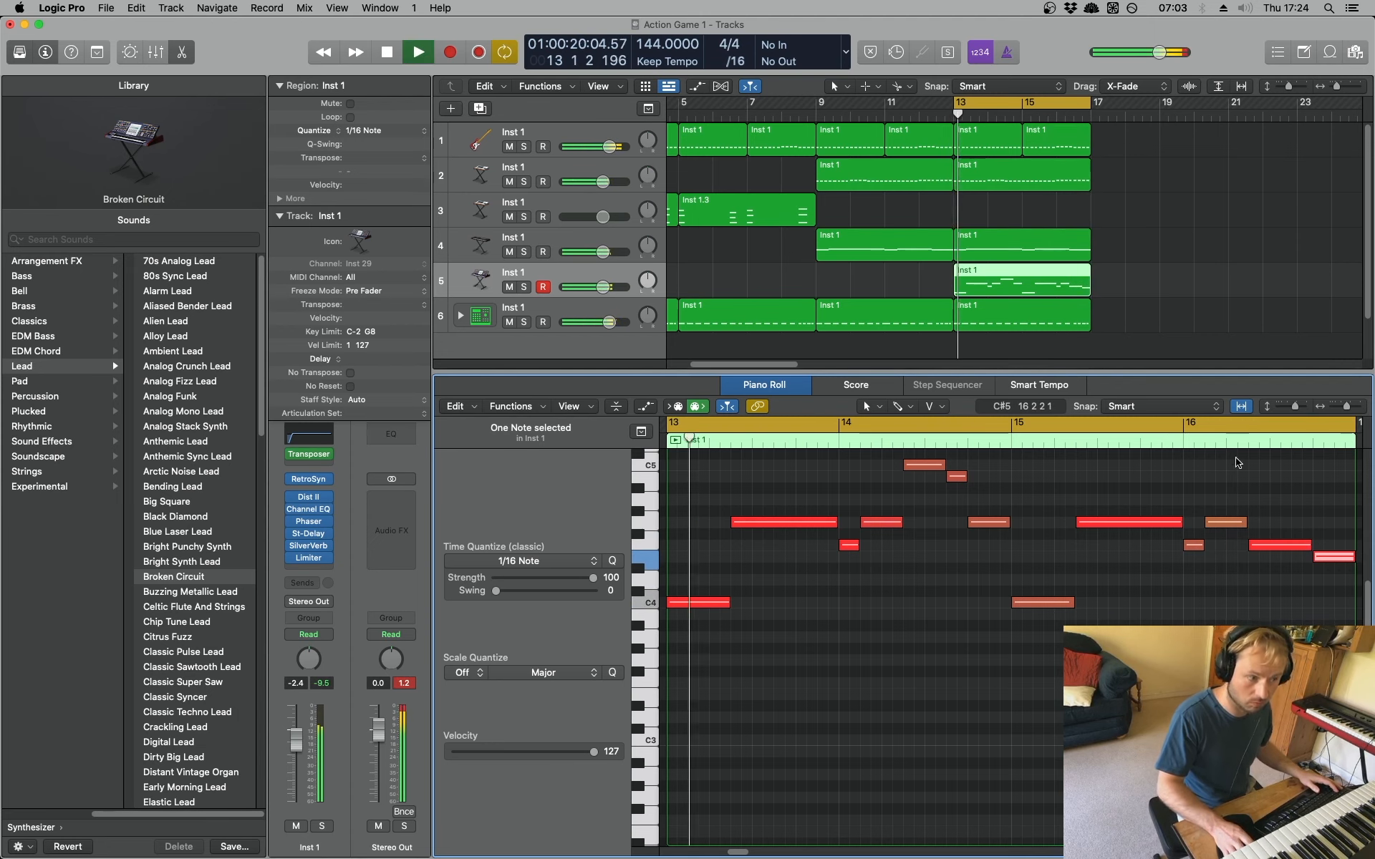
pyautogui.press('space')
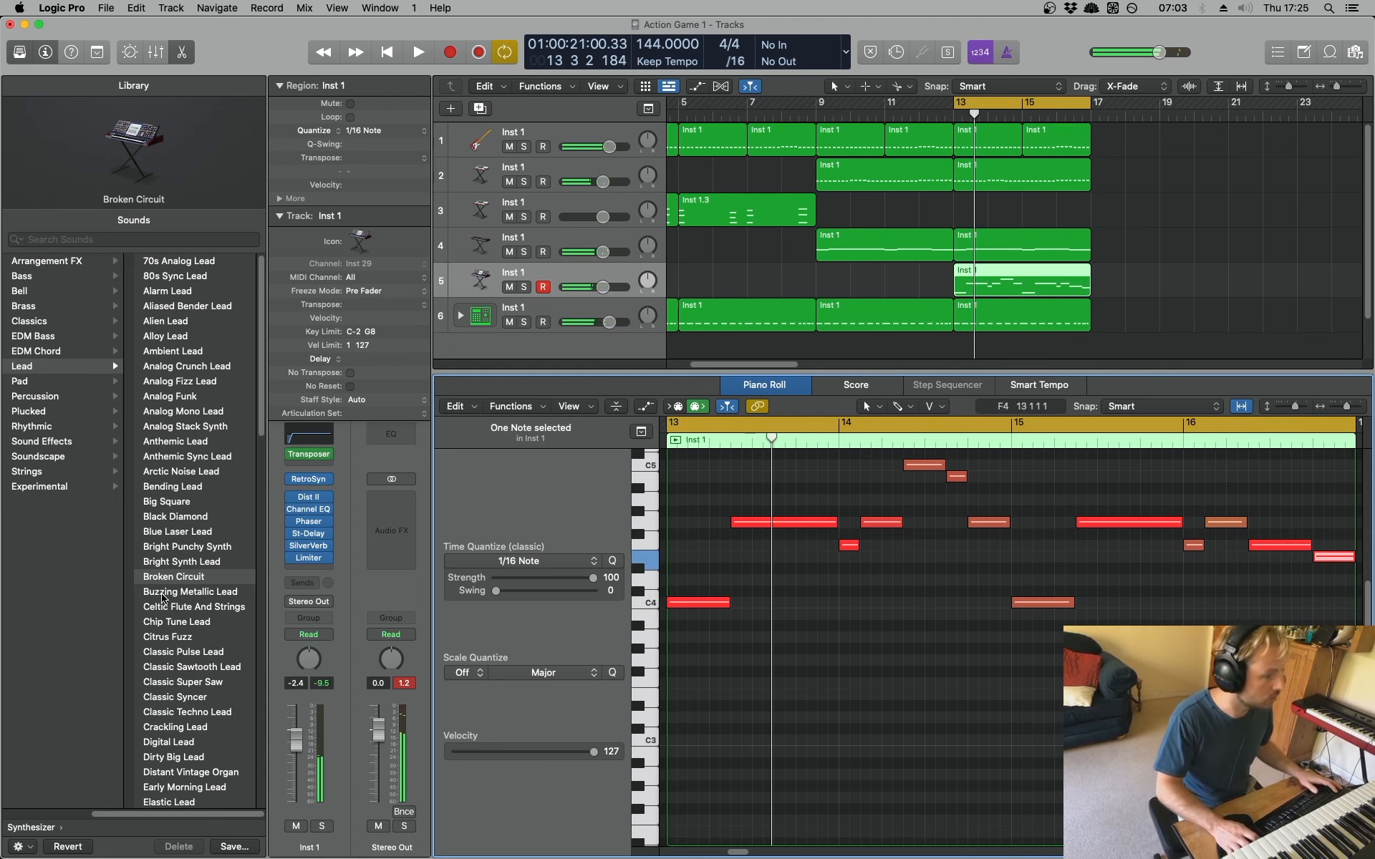
# Audition lead sounds after Broken Circuit on track 5 and load Chip Tune Lead while playing the loop
pyautogui.click(164, 594)
pyautogui.press('space')
pyautogui.click(210, 609)
pyautogui.press('Down')
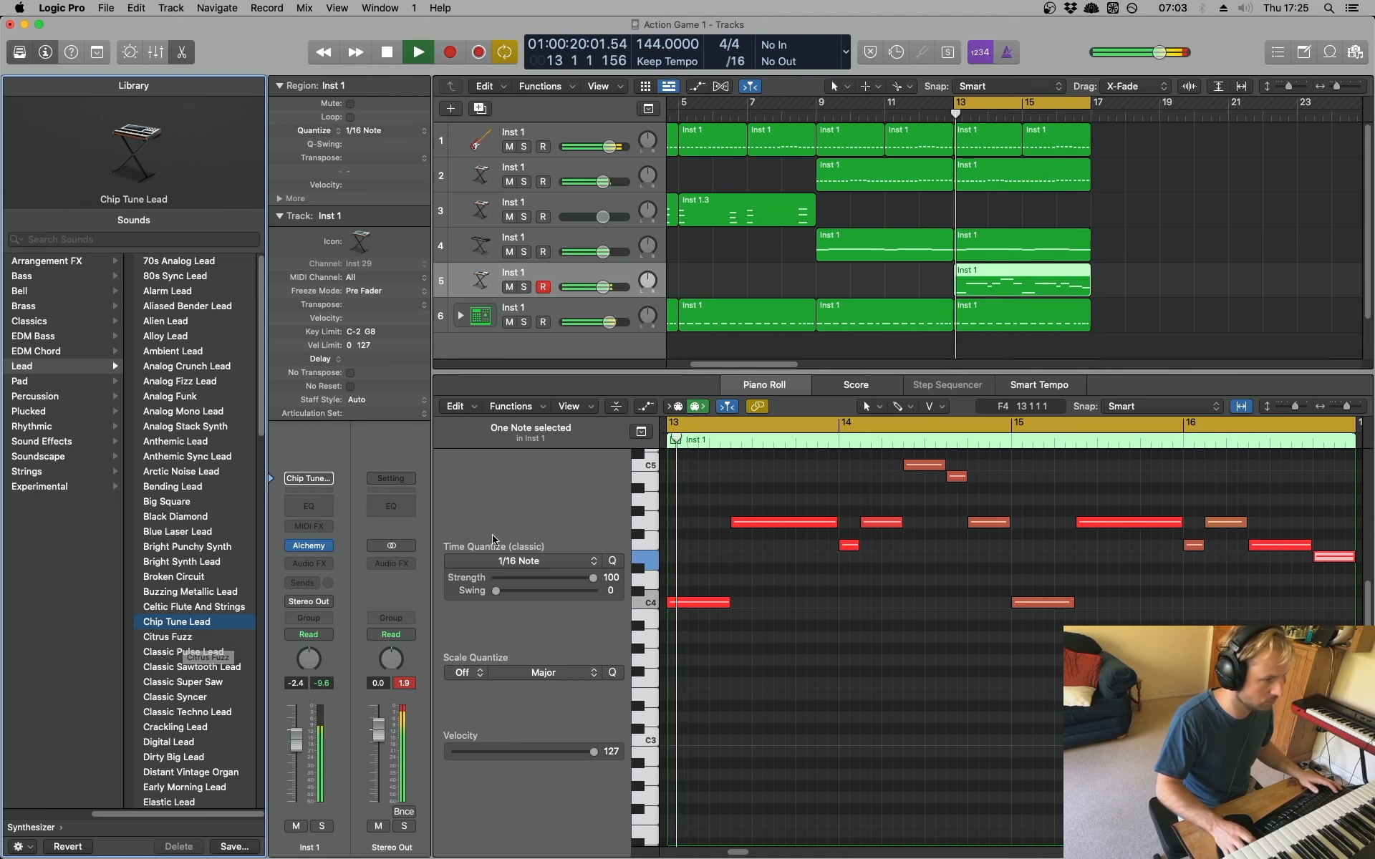
pyautogui.press('space')
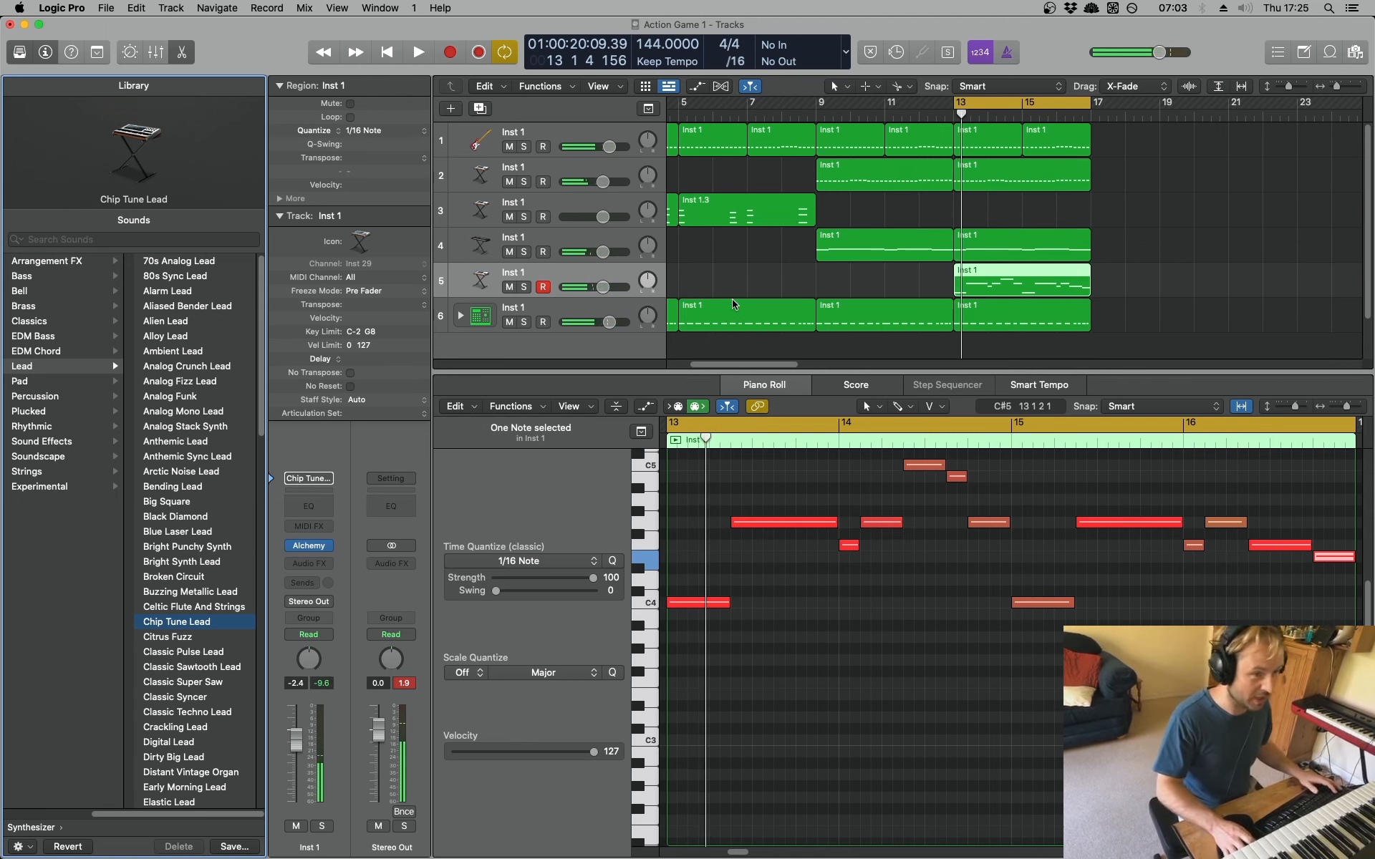
# Lower the track 5 volume to -4.6 dB and listen to the mix
pyautogui.moveTo(610, 289); pyautogui.dragTo(594, 291)
pyautogui.press('space')
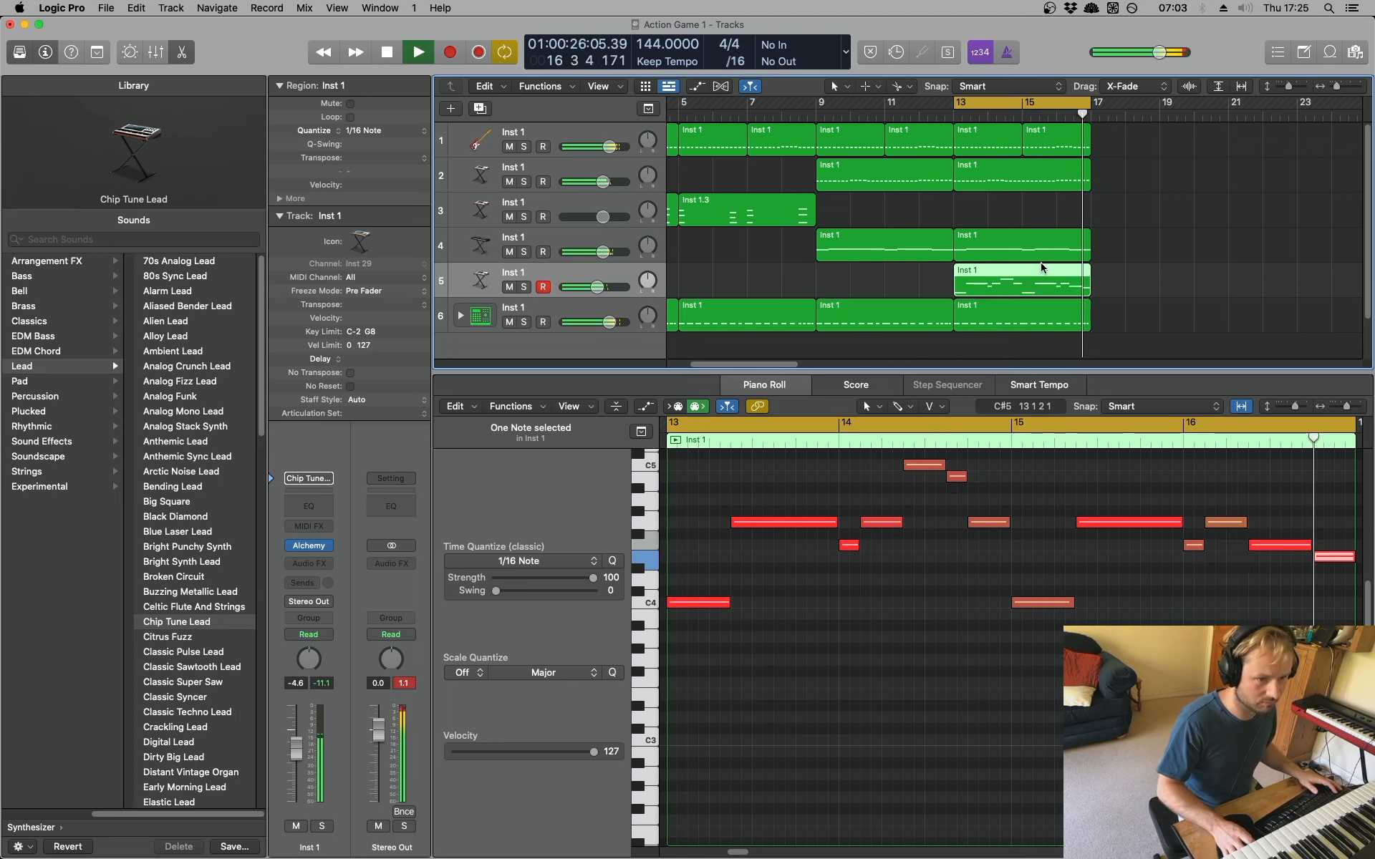
pyautogui.press('space')
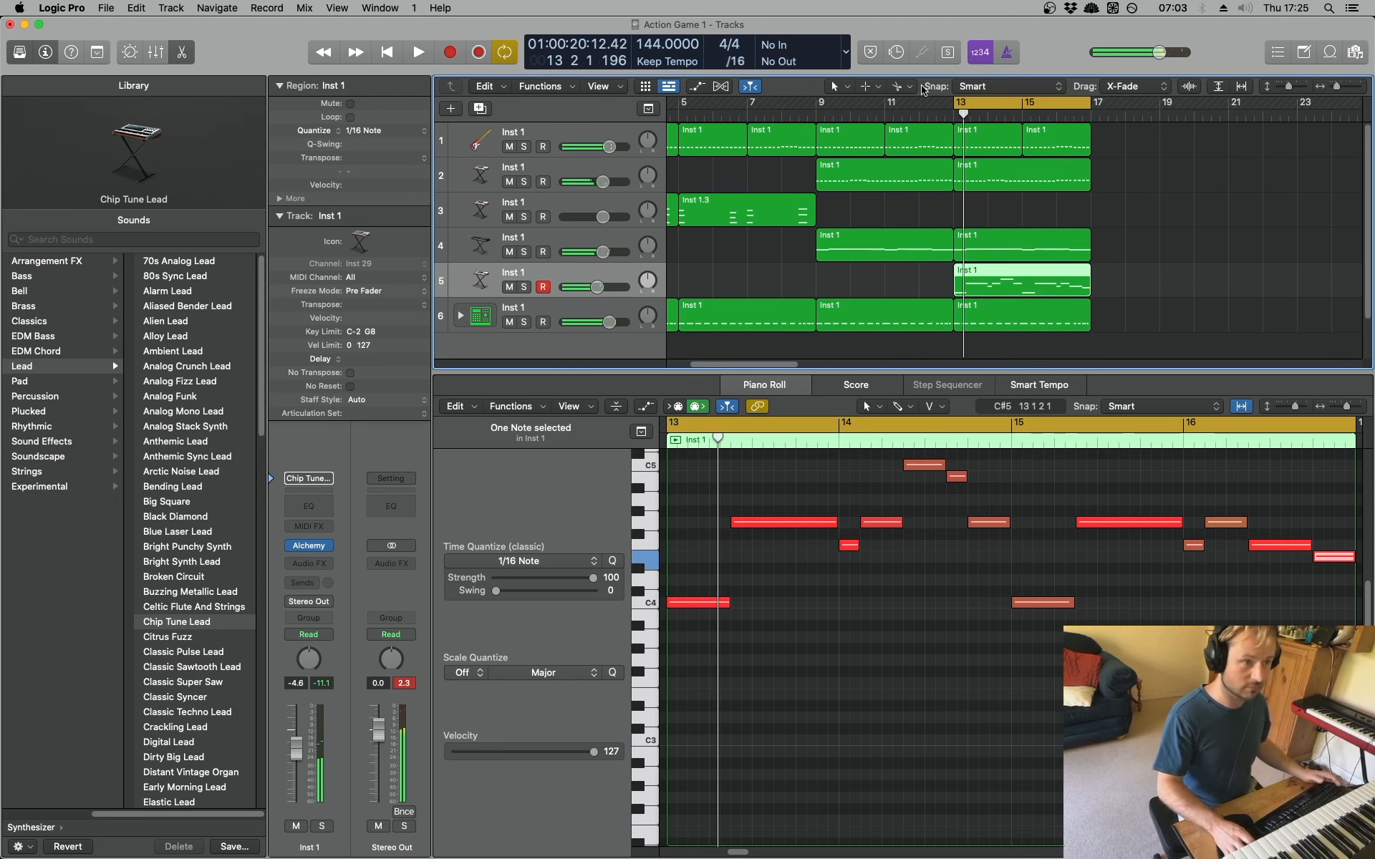
# Extend the loop range back to bar 1 and set the track 3 volume to -1.4 dB during playback
pyautogui.moveTo(957, 104); pyautogui.dragTo(605, 117)
pyautogui.press('space')
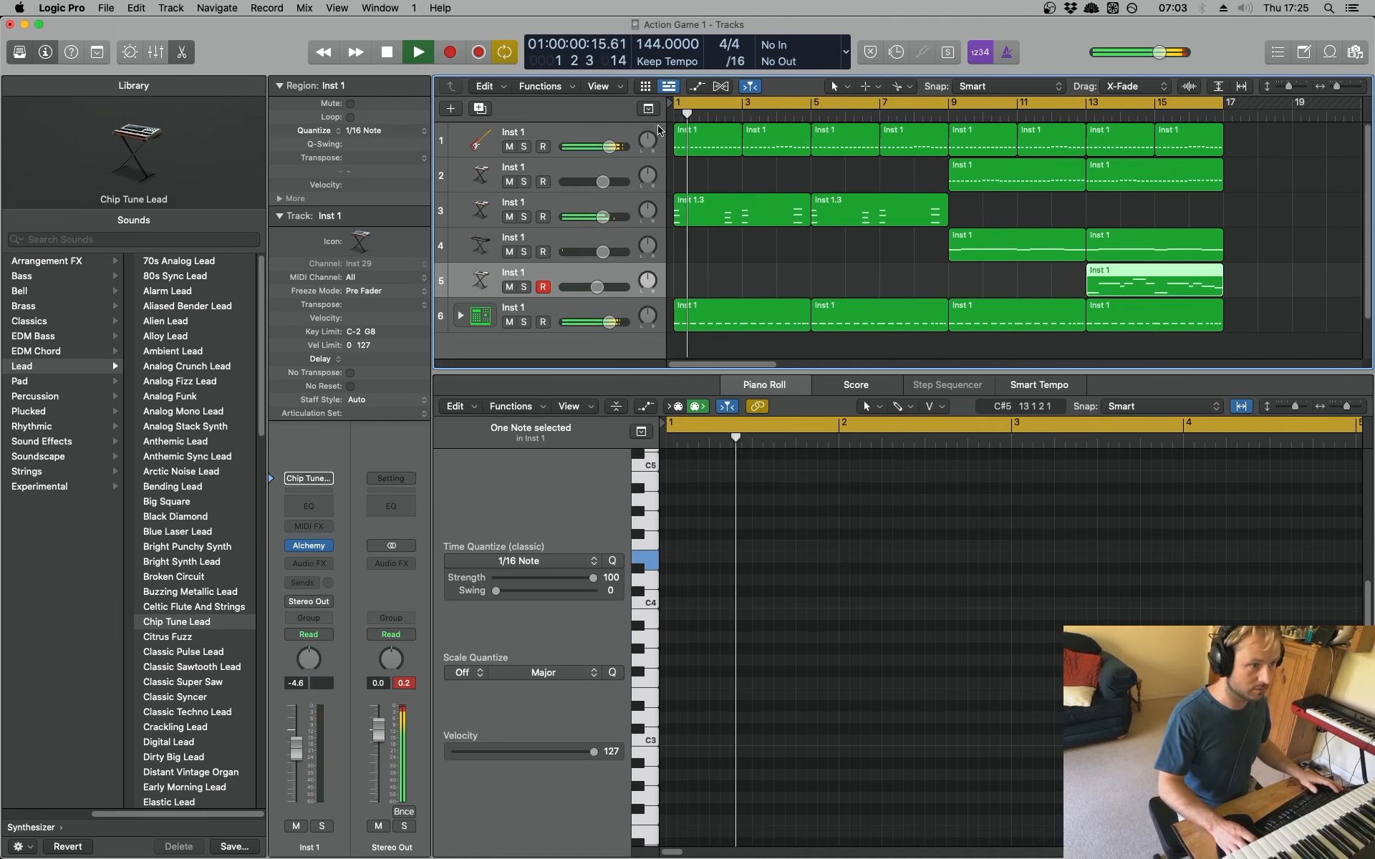
pyautogui.moveTo(603, 217); pyautogui.dragTo(606, 217)
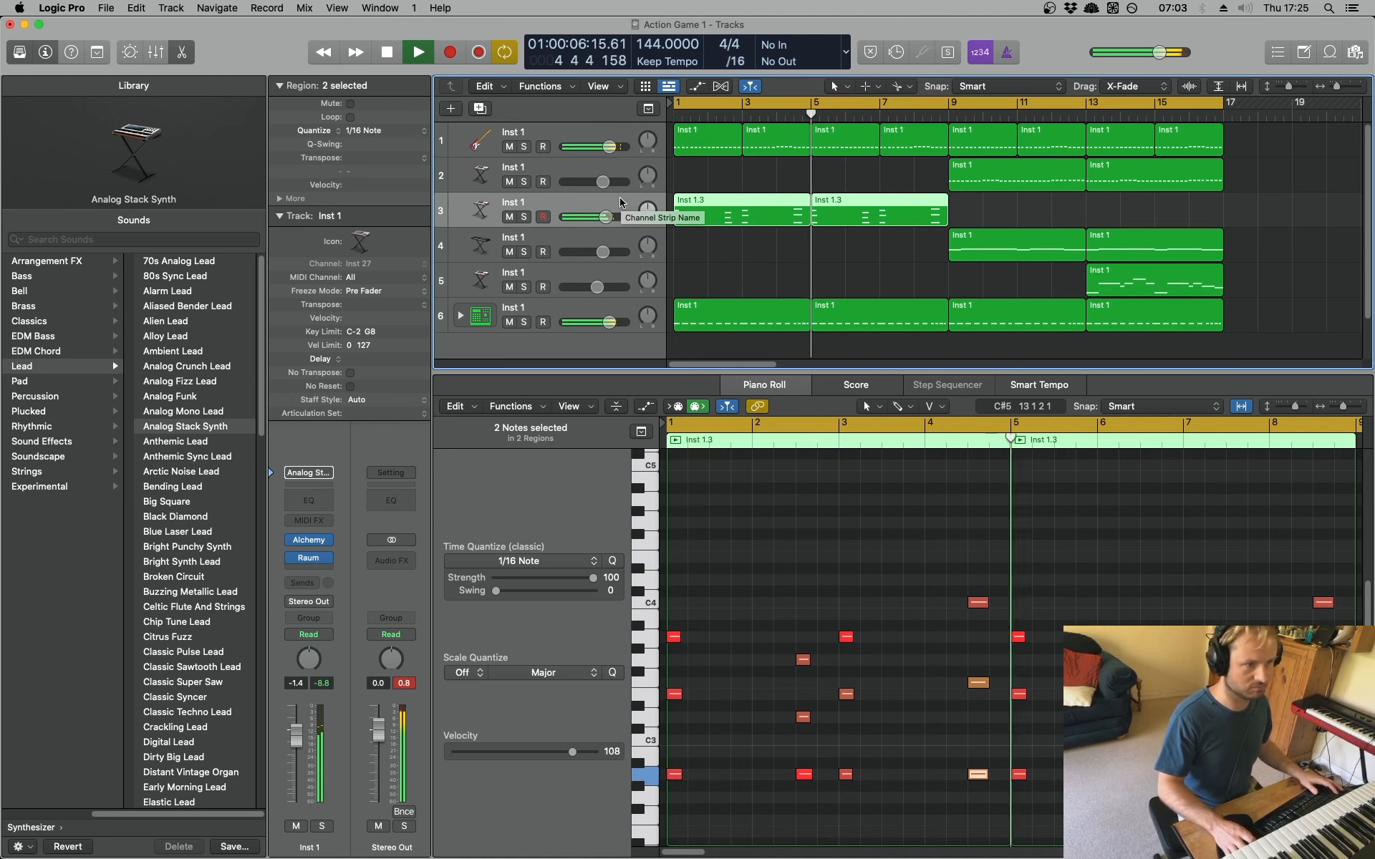
pyautogui.press('space')
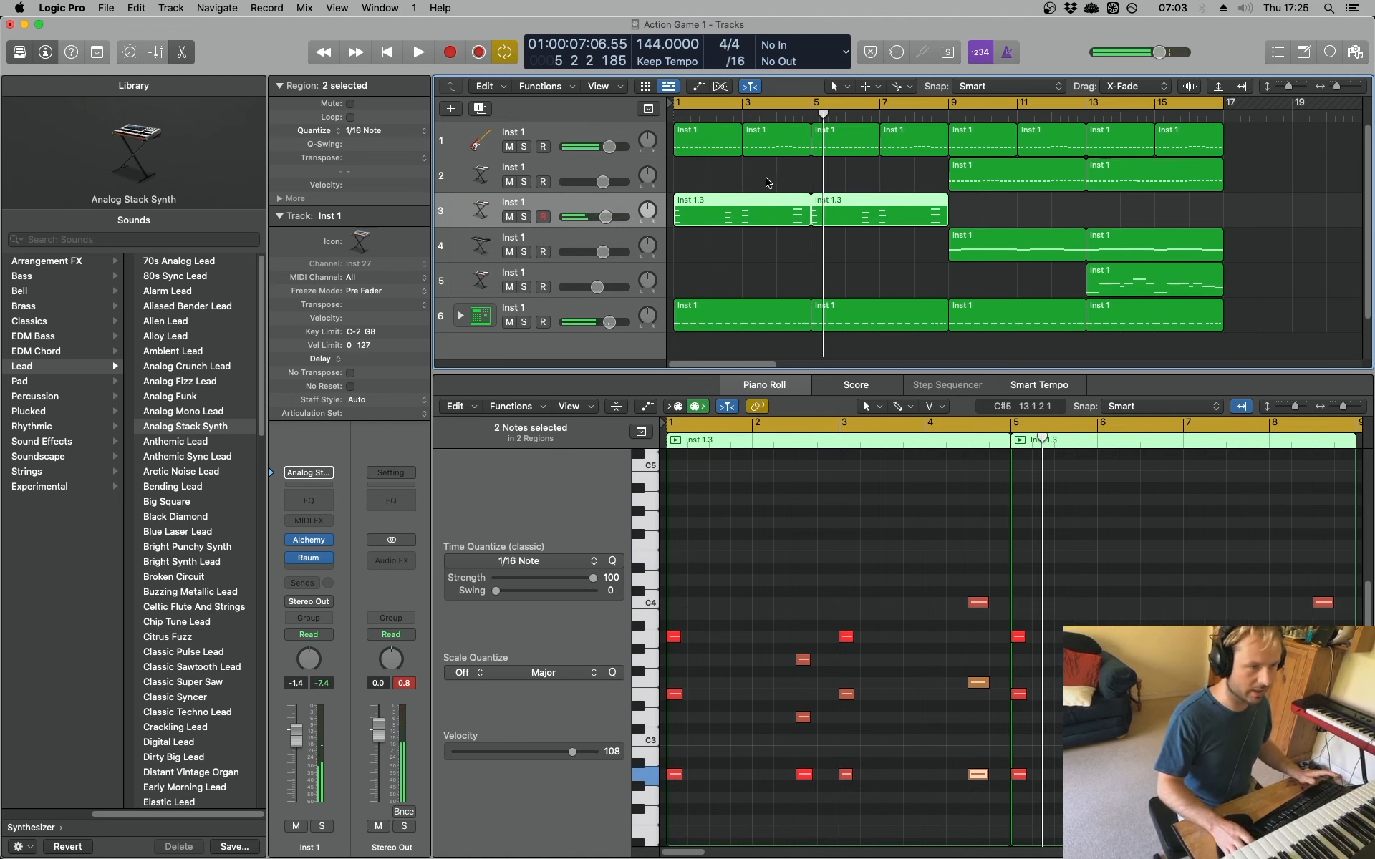
# Add the stereo OTT compressor before Raum on the track 3 chord synth and listen to the result
pyautogui.click(769, 186)
pyautogui.click(604, 207)
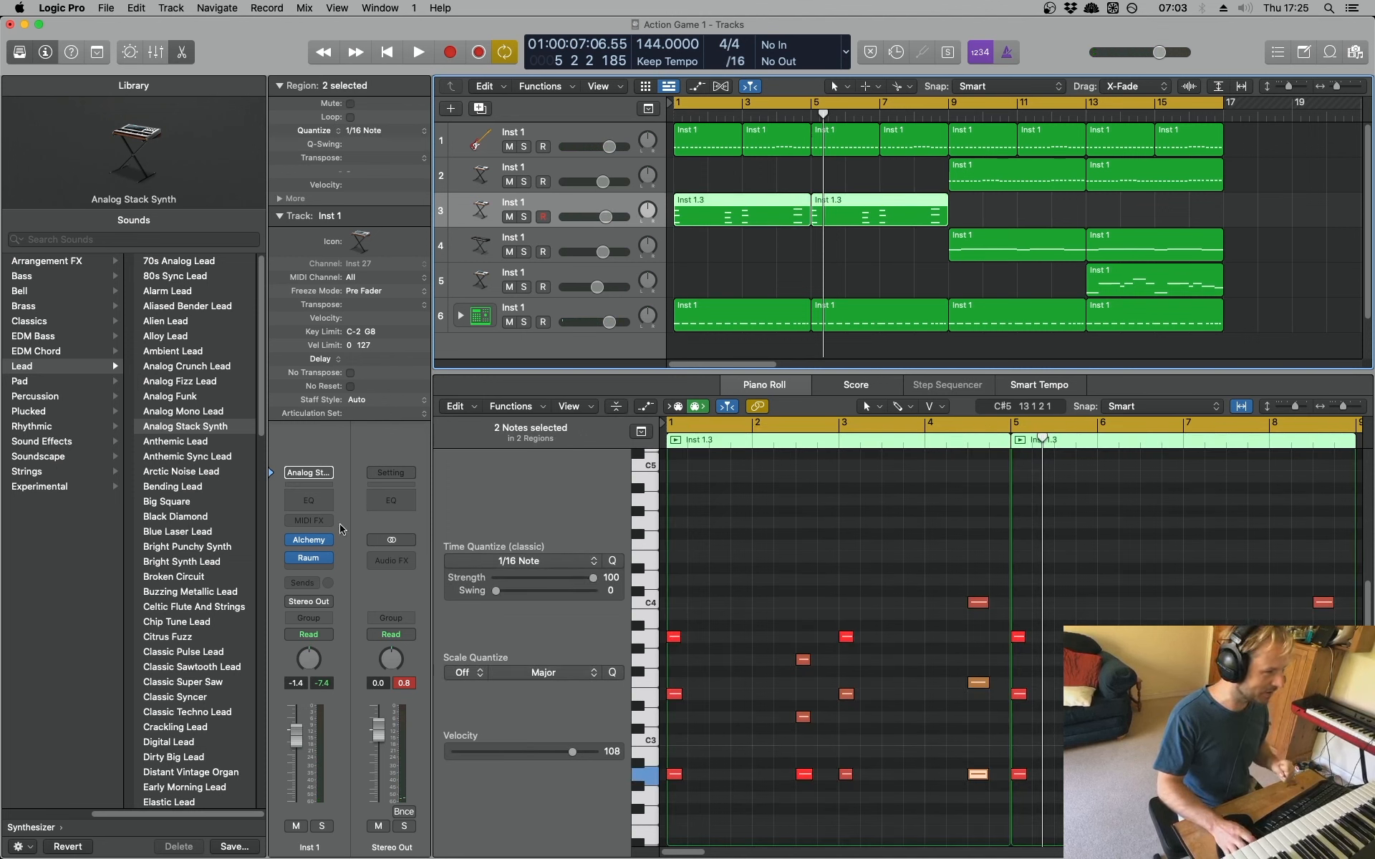
pyautogui.click(320, 557)
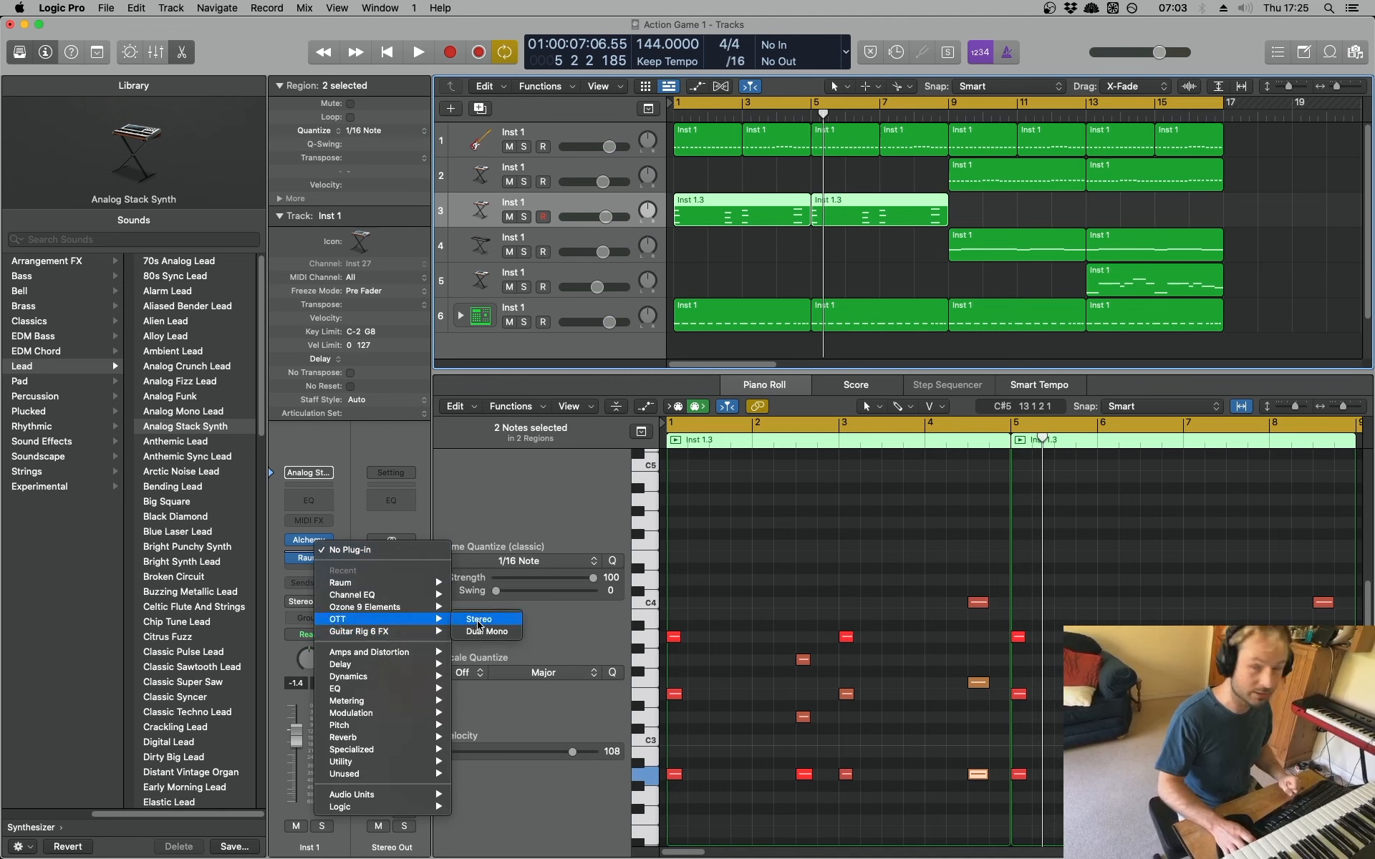
pyautogui.click(478, 622)
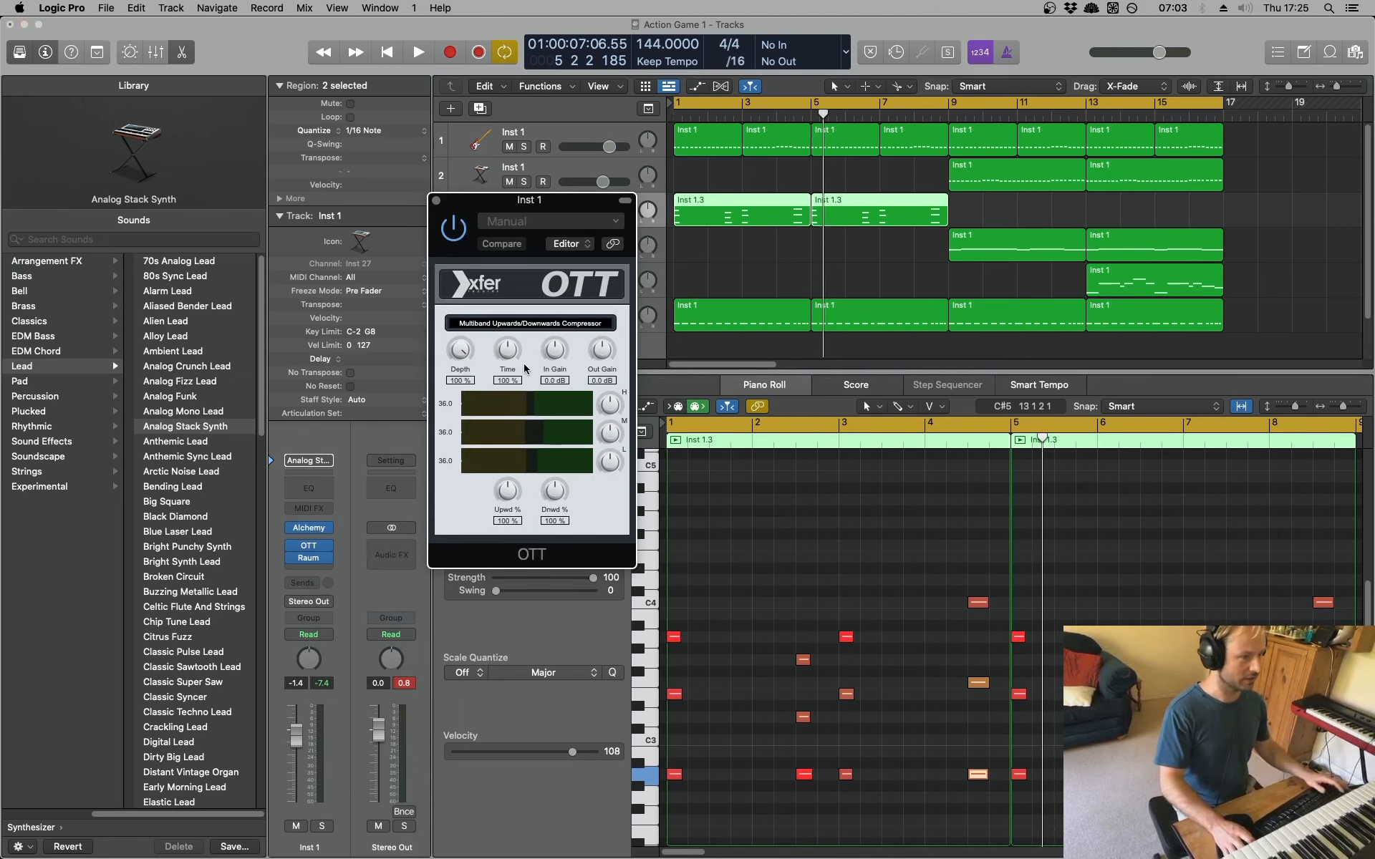
pyautogui.press('space')
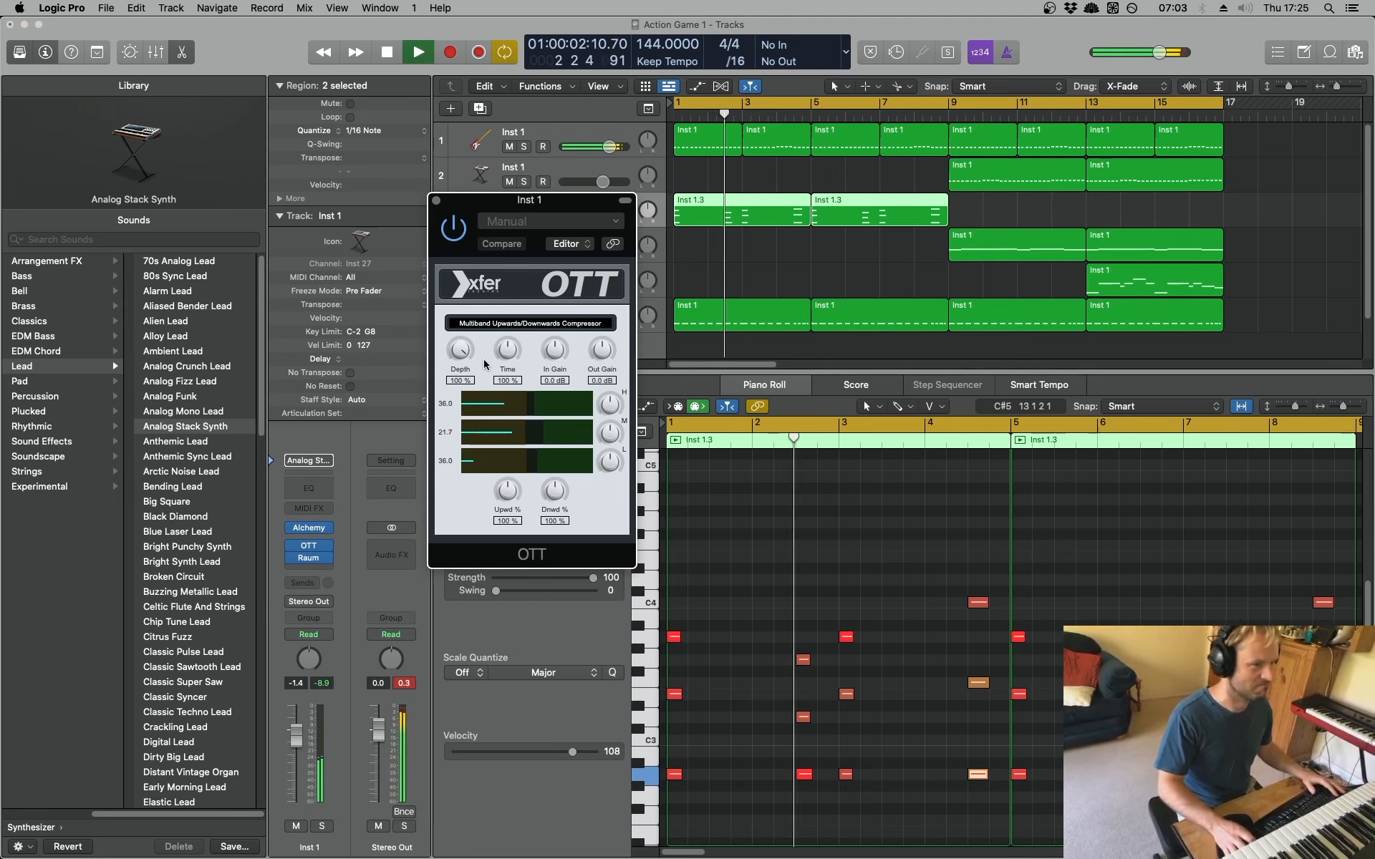
pyautogui.click(436, 201)
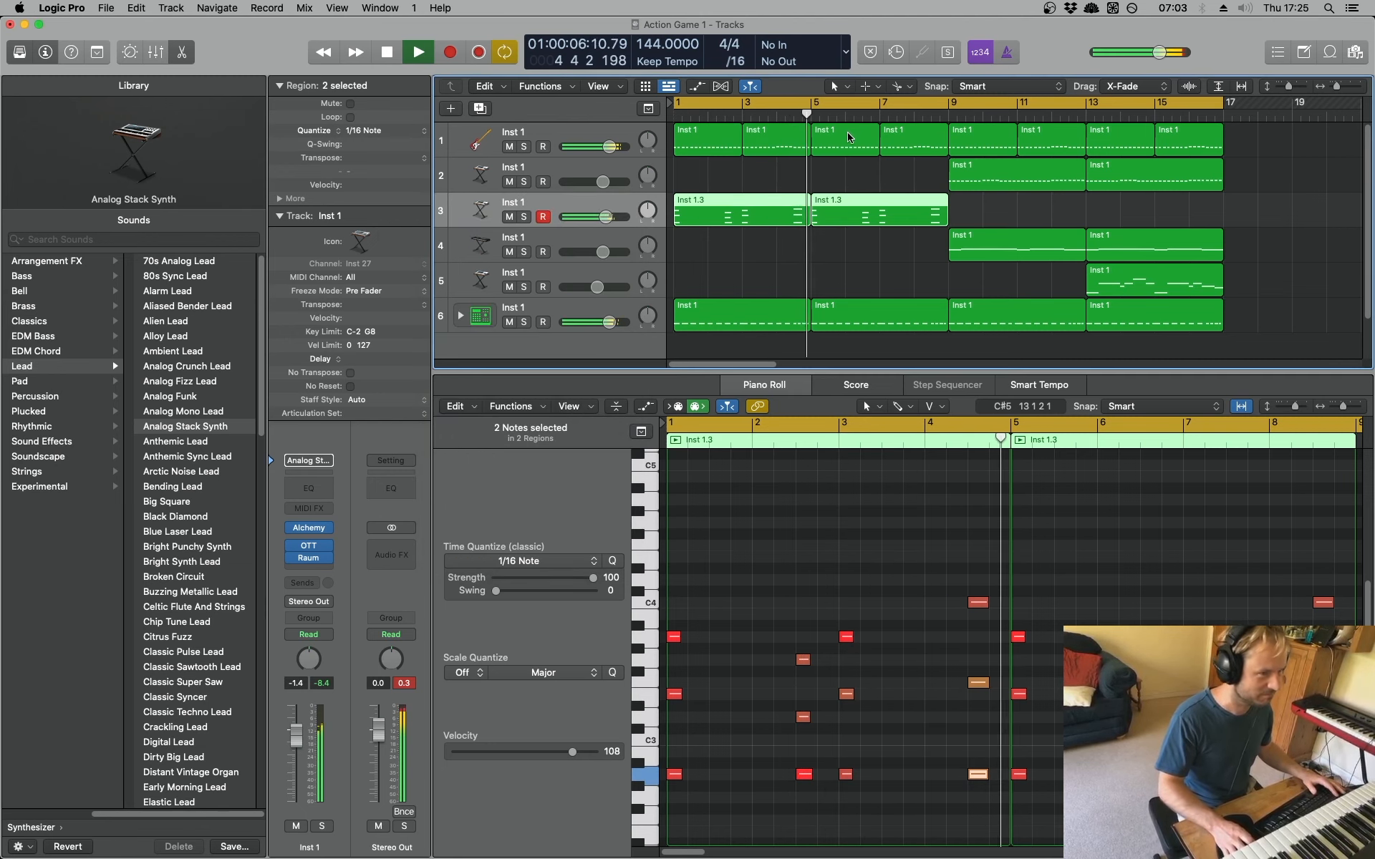
pyautogui.press('space')
# Audition synthesizer bass sounds on track 1, including Liquid Square Bass, Metro Bass and Monster Bass, and load Neon Synth Bass
pyautogui.click(580, 128)
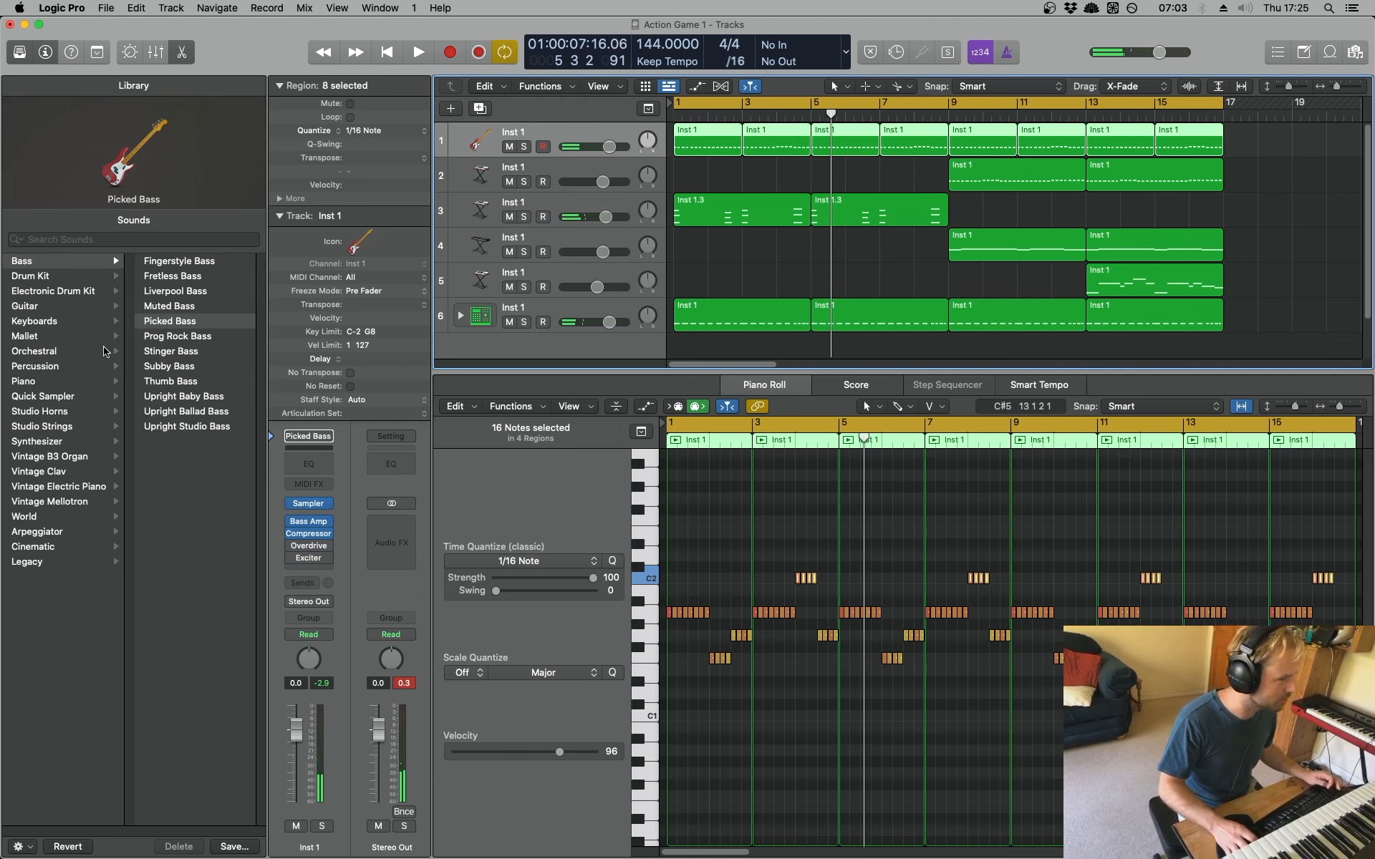
pyautogui.click(72, 441)
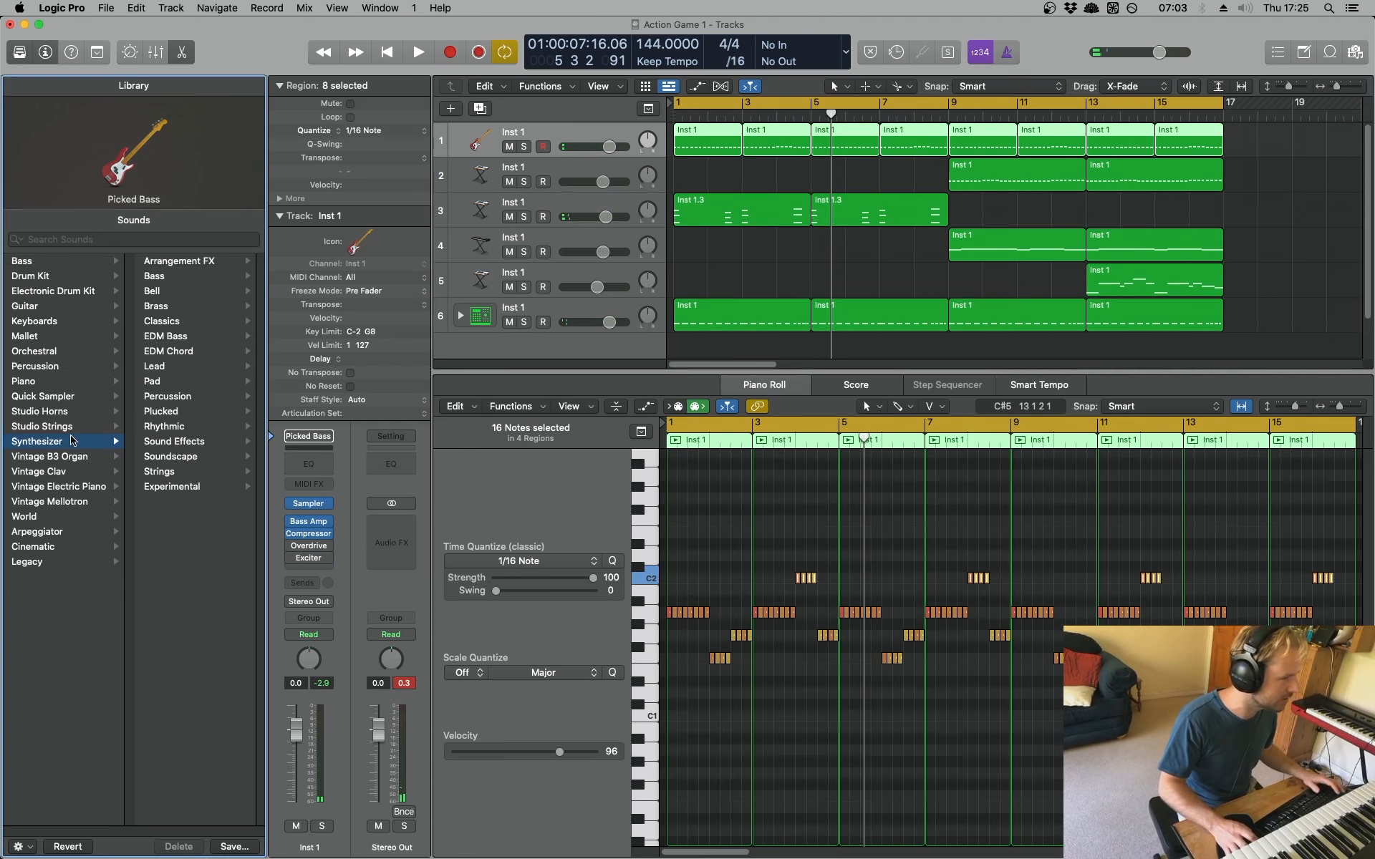
pyautogui.click(194, 275)
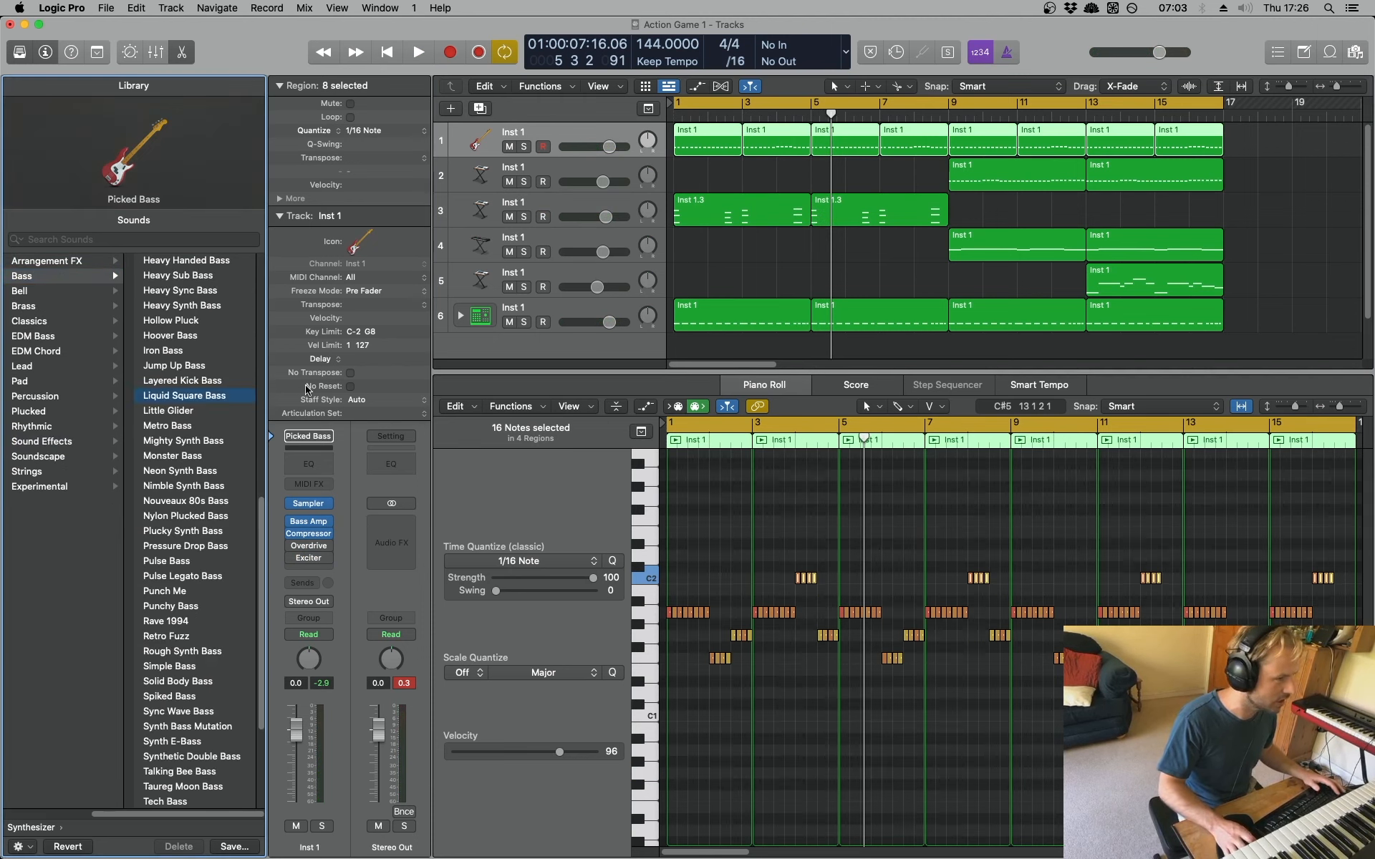
pyautogui.press('space')
pyautogui.click(200, 417)
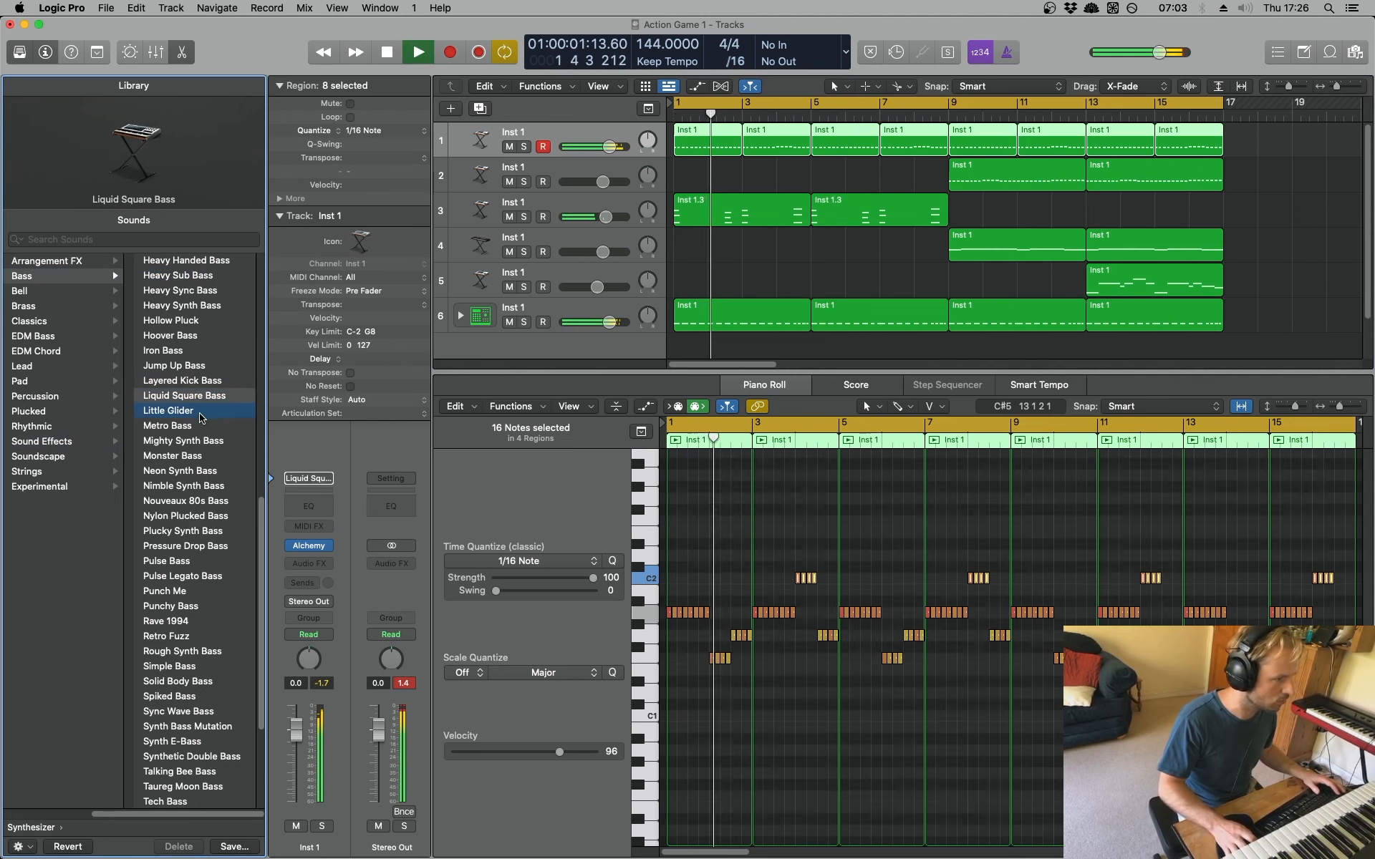
pyautogui.click(199, 425)
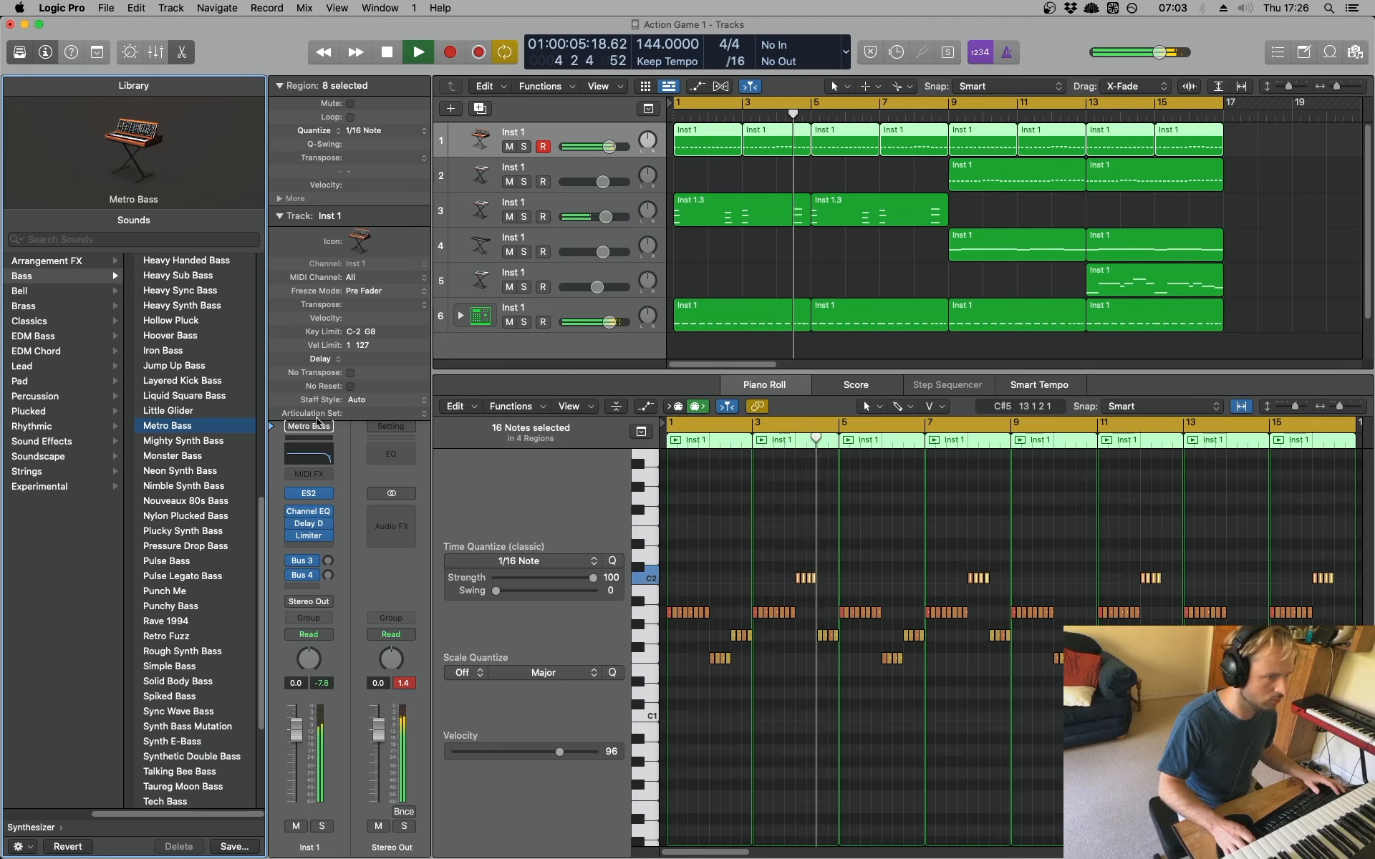
pyautogui.click(240, 441)
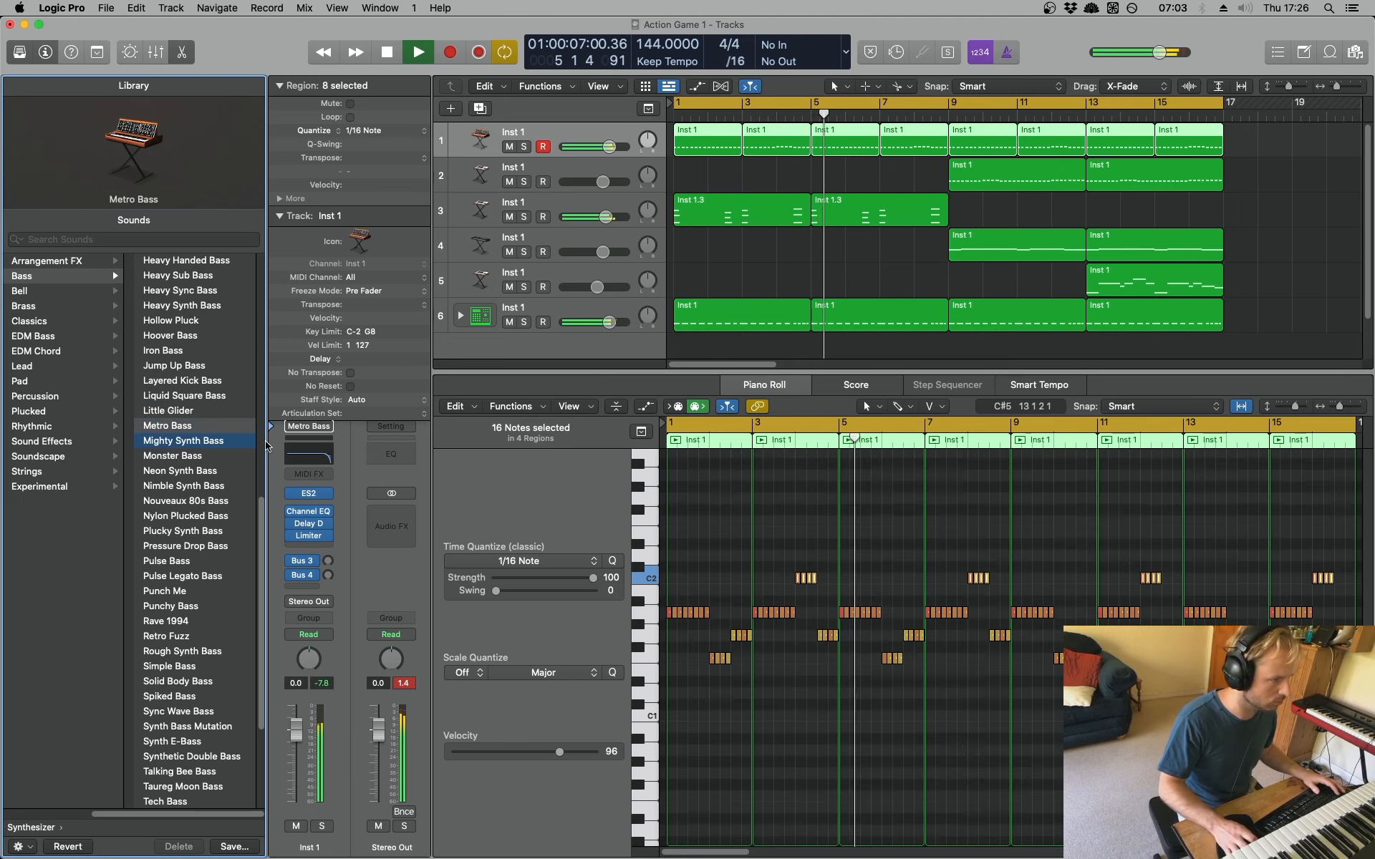
pyautogui.click(226, 456)
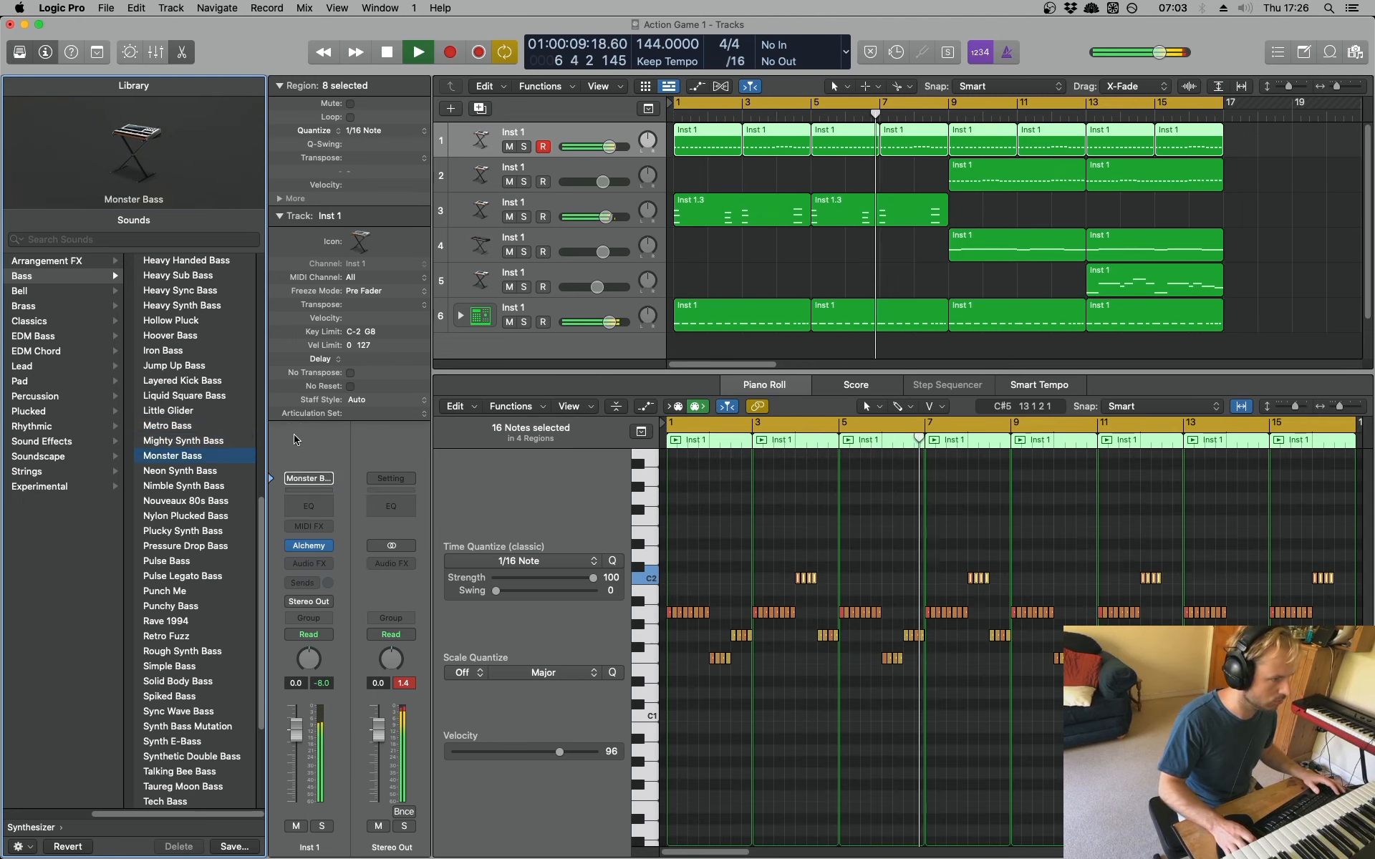
pyautogui.press('space')
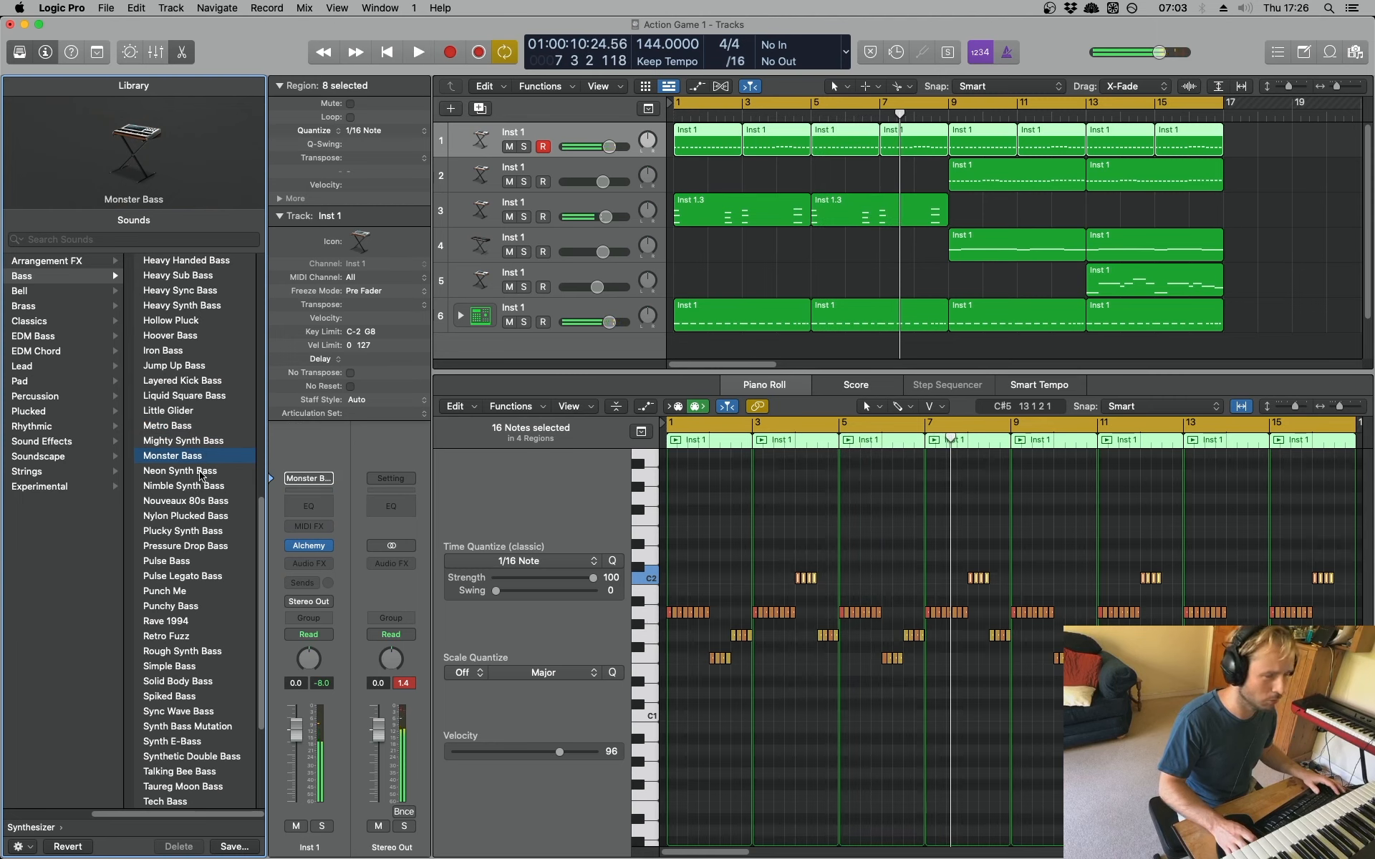
pyautogui.press('space')
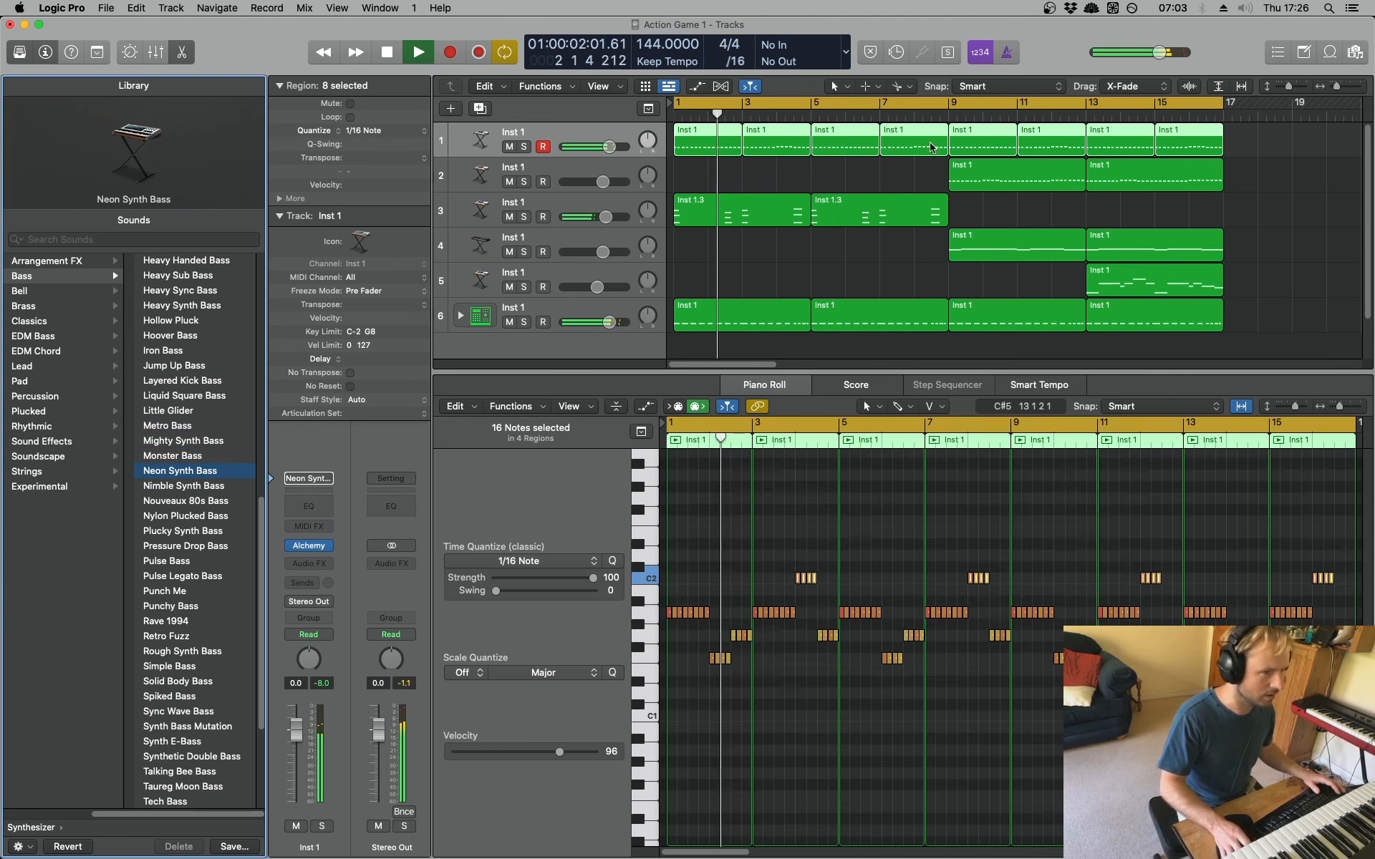
# Transpose all eight track 1 bass regions by +12 semitones and play the track
pyautogui.press('space')
pyautogui.moveTo(375, 162); pyautogui.dragTo(371, 133)
pyautogui.press('space')
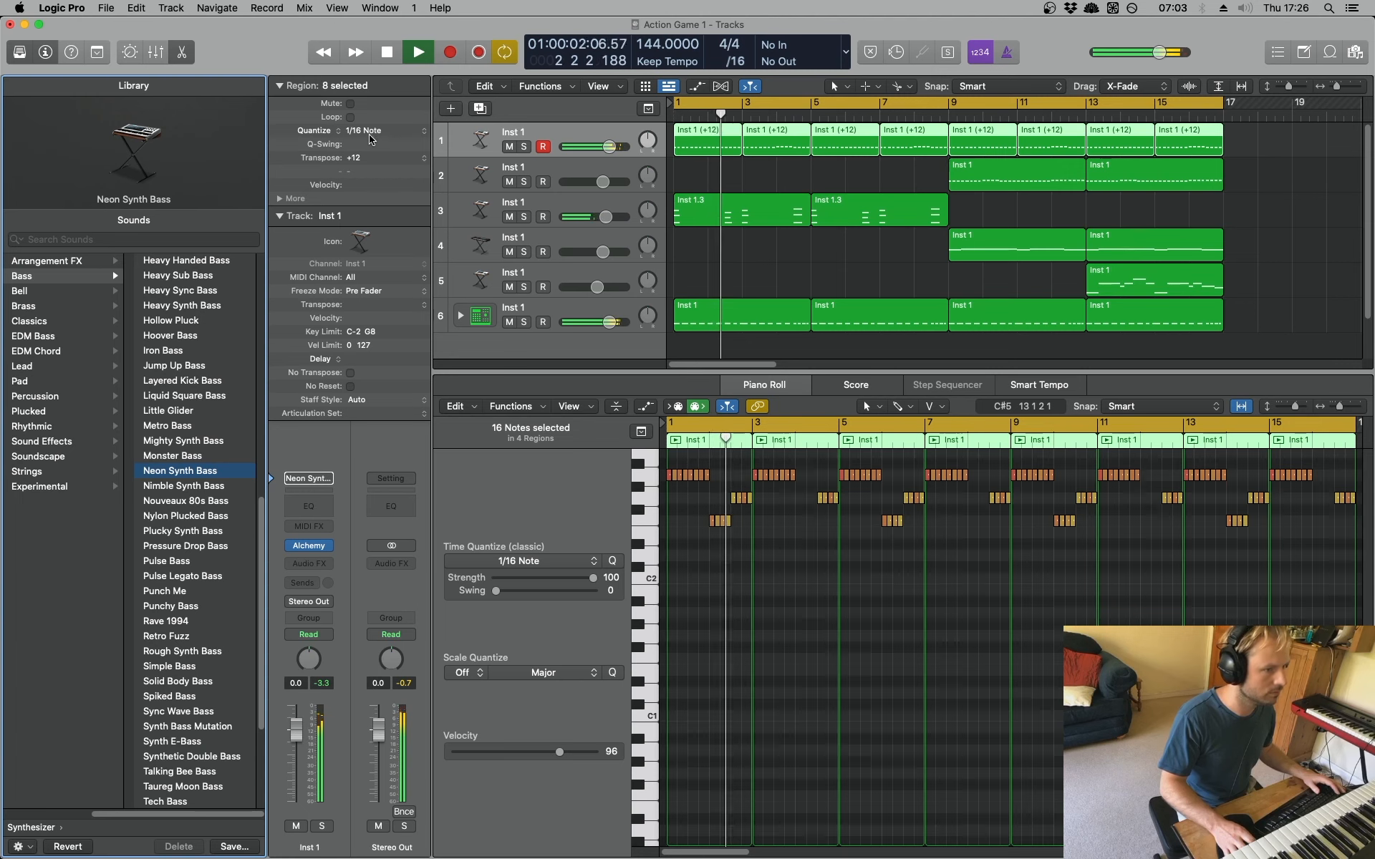
# Lower the track 1 bass volume to -2.5 dB and listen to the balance
pyautogui.moveTo(315, 553)
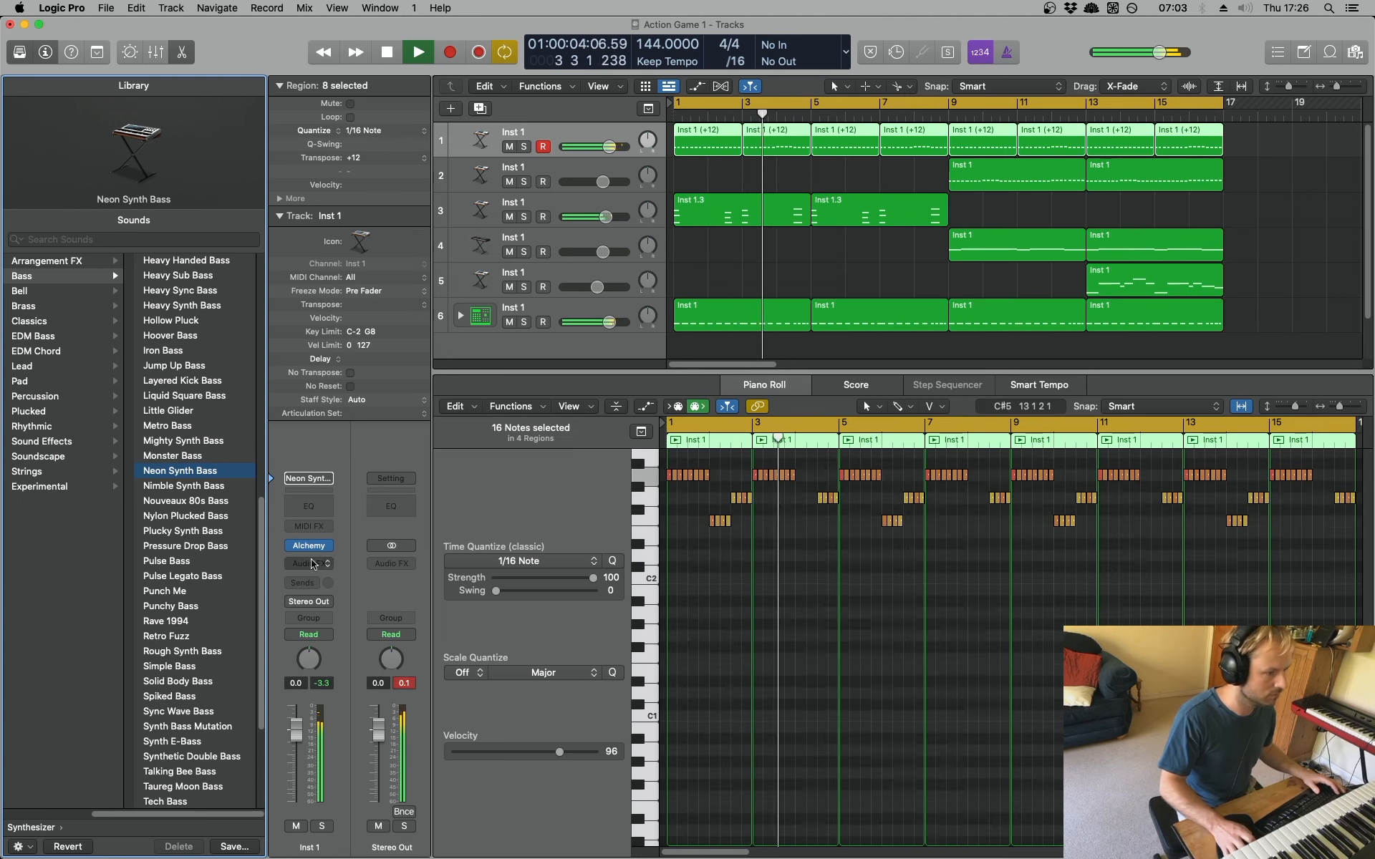
pyautogui.moveTo(296, 732); pyautogui.dragTo(296, 742)
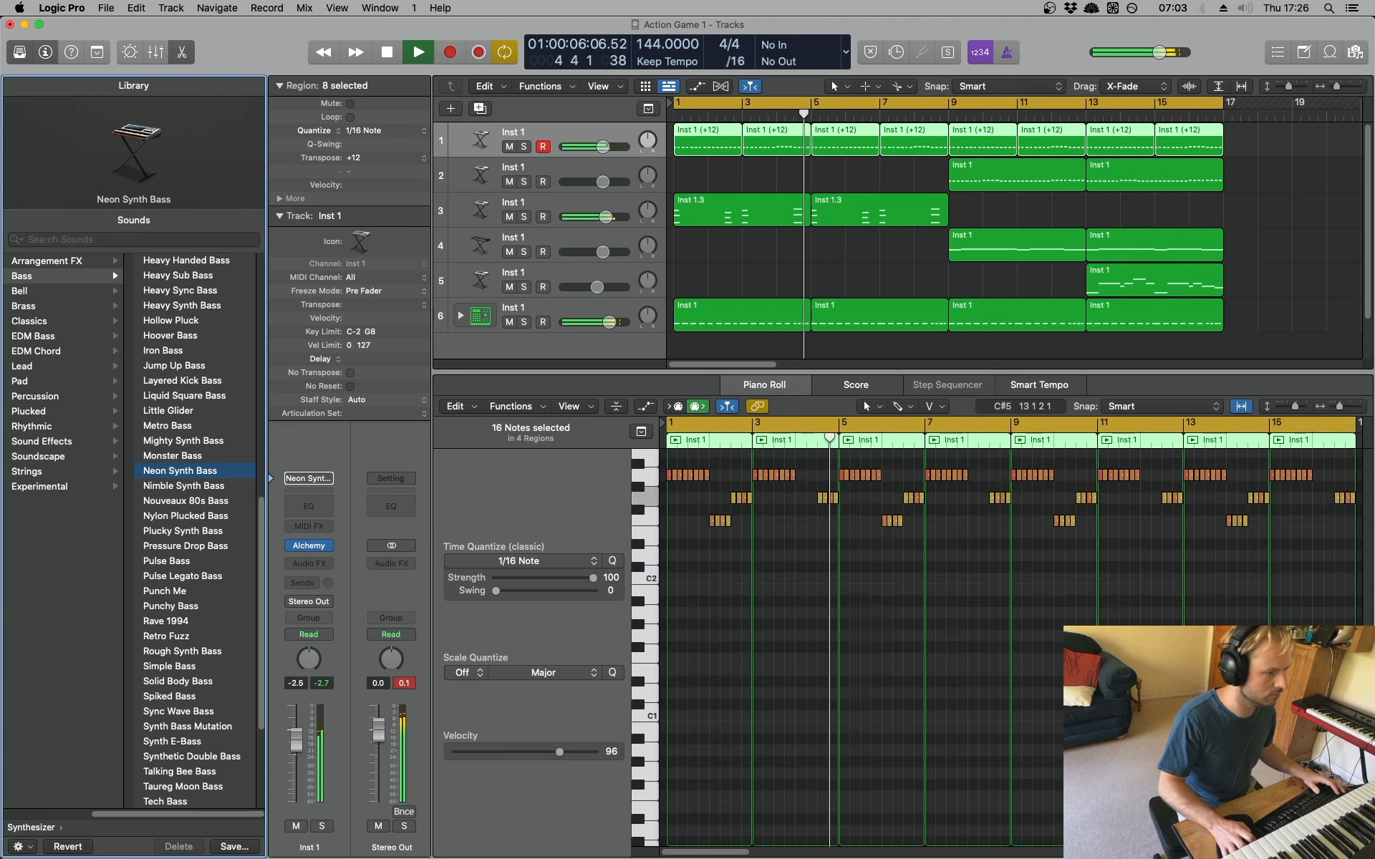
pyautogui.press('space')
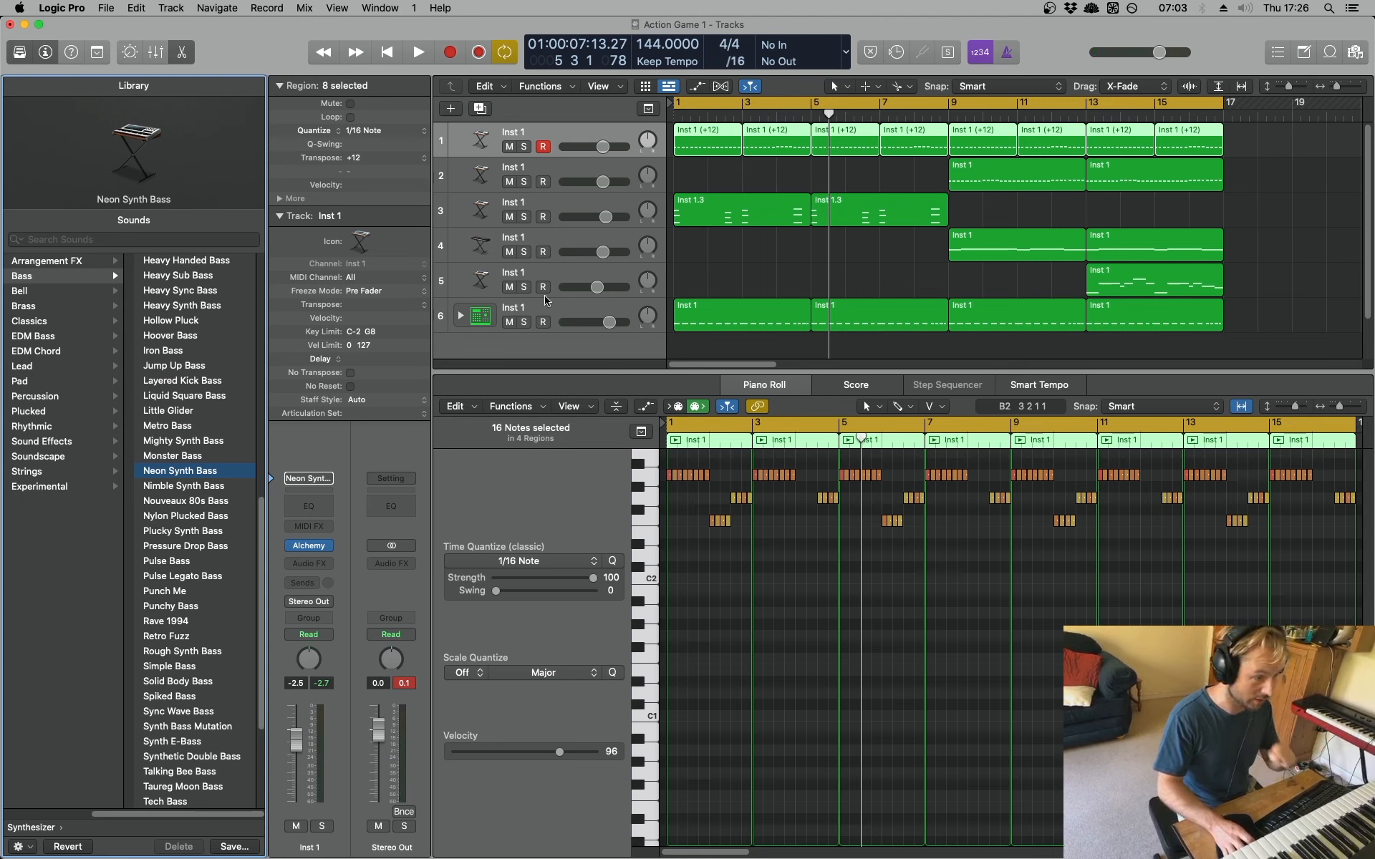
# Insert the stereo Nicky Romero Kickstart plug-in after Alchemy on the track 1 bass and play the track to hear it
pyautogui.click(316, 564)
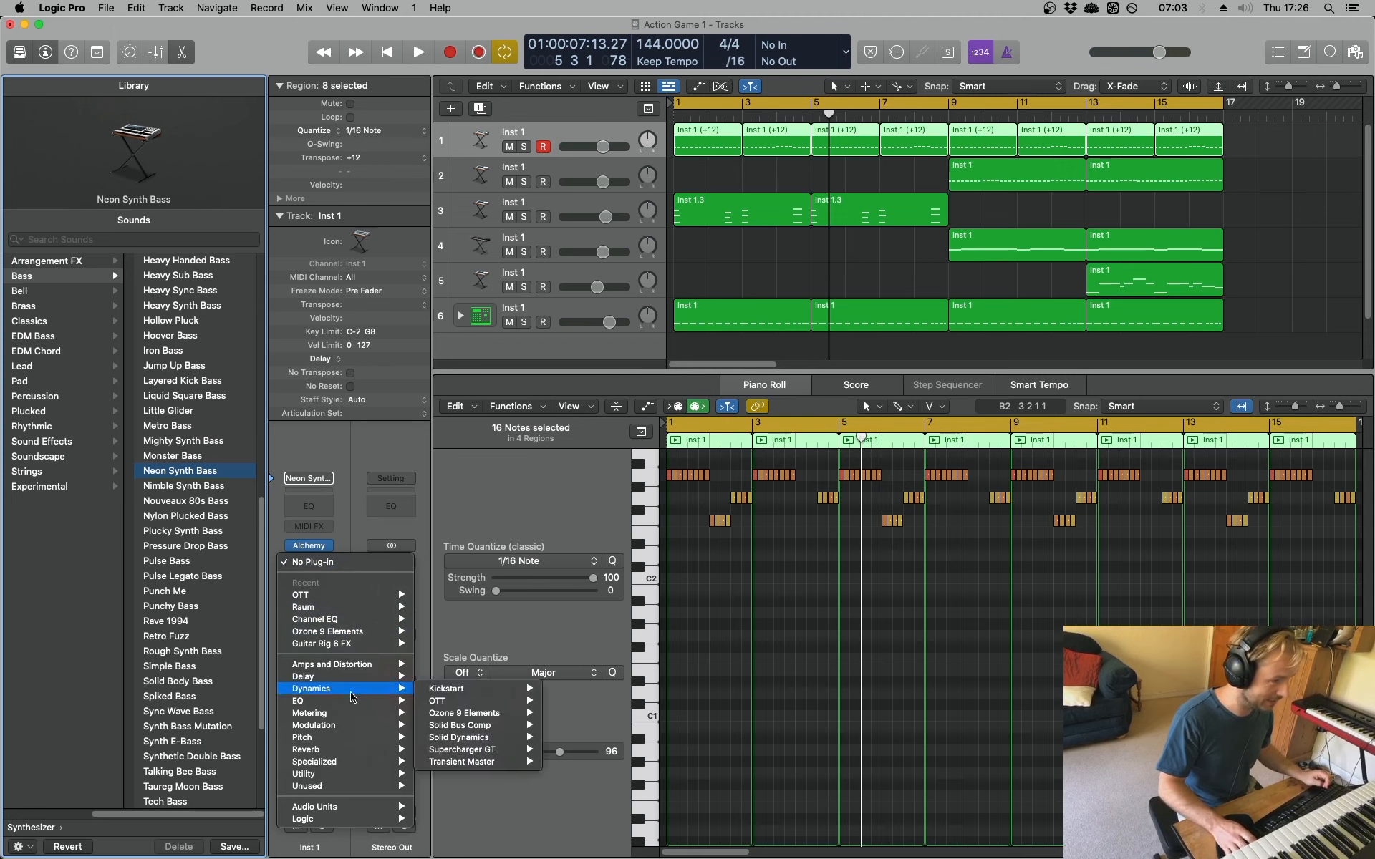
pyautogui.moveTo(360, 818)
pyautogui.moveTo(499, 808)
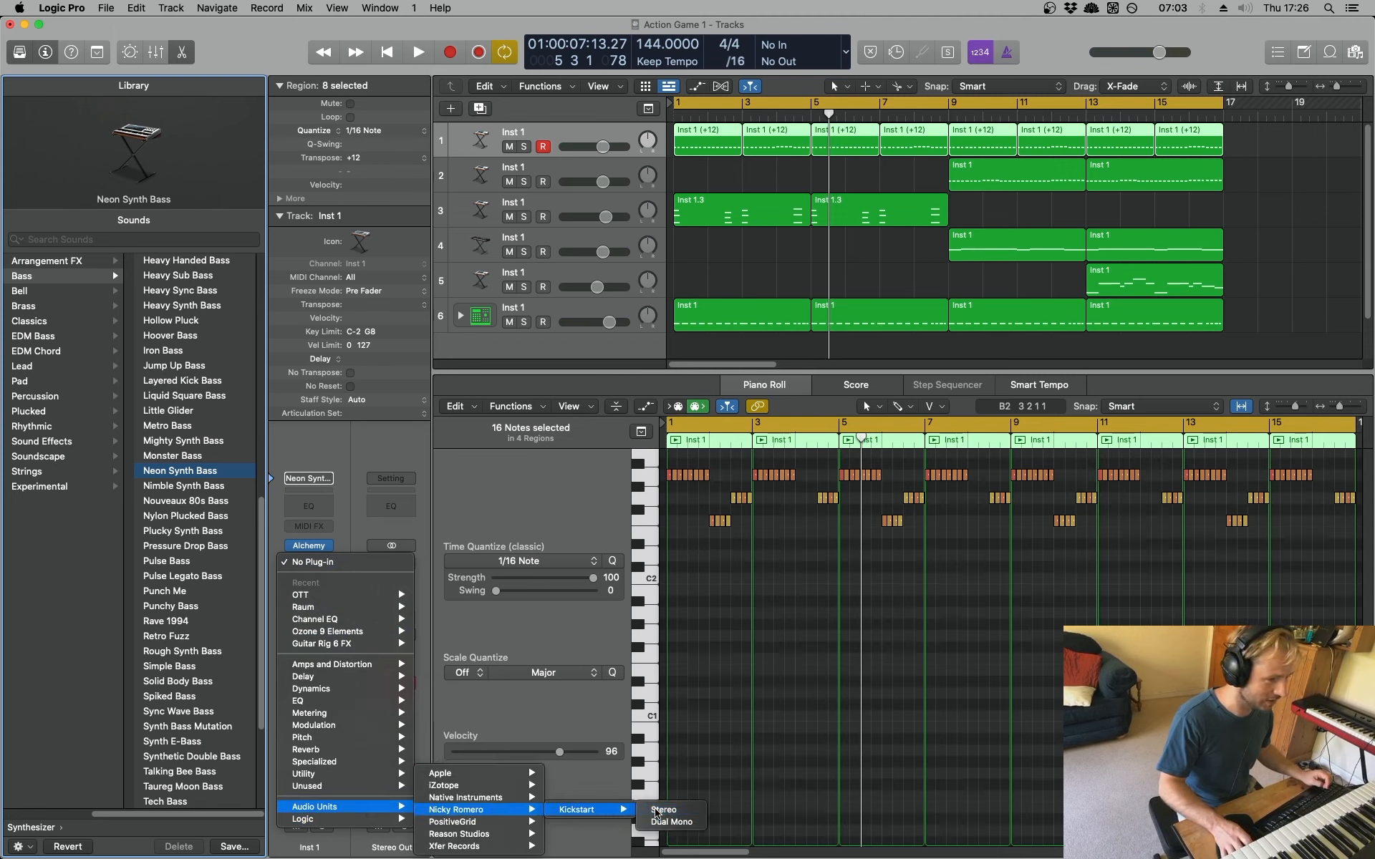
pyautogui.click(656, 811)
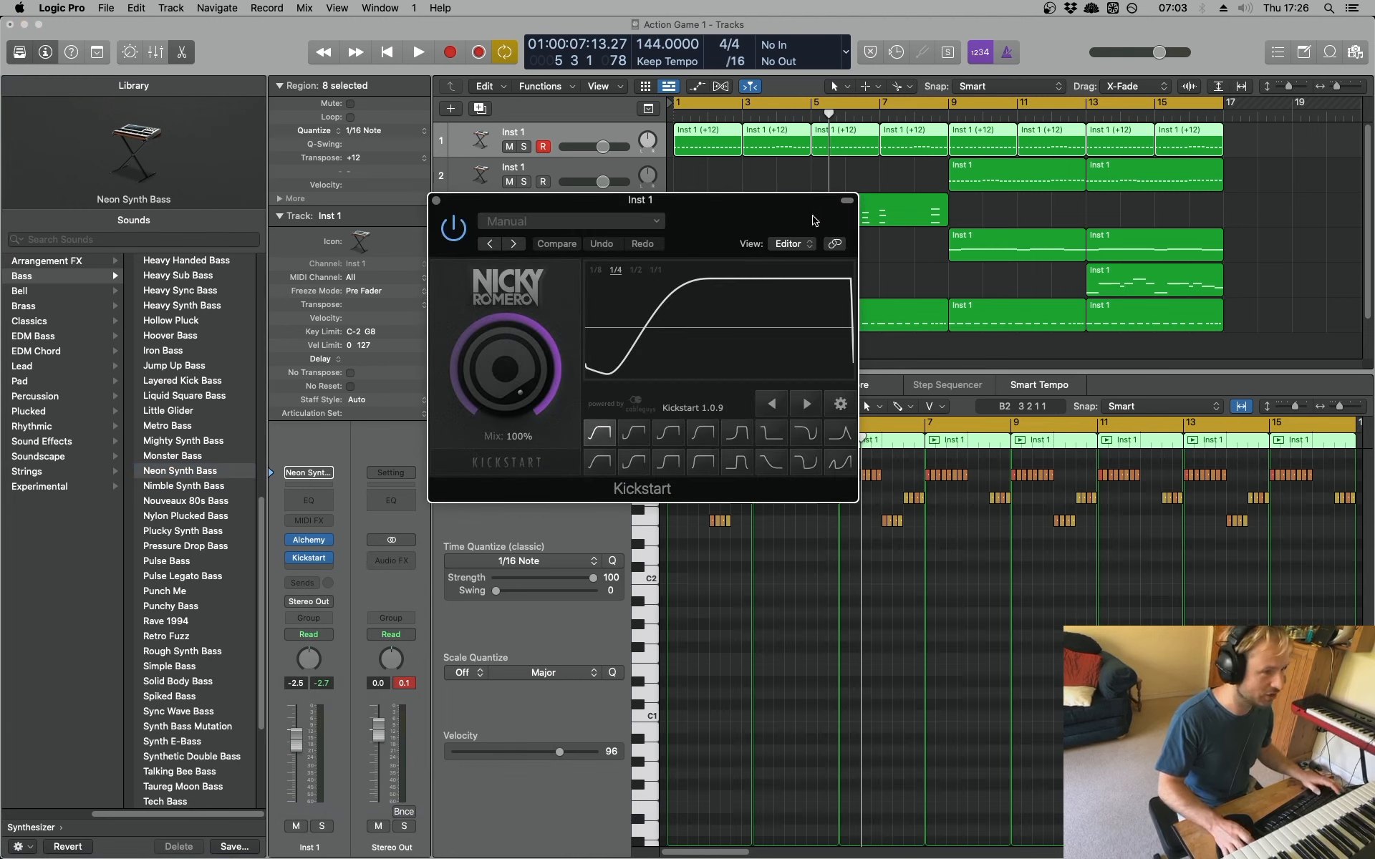
pyautogui.press('space')
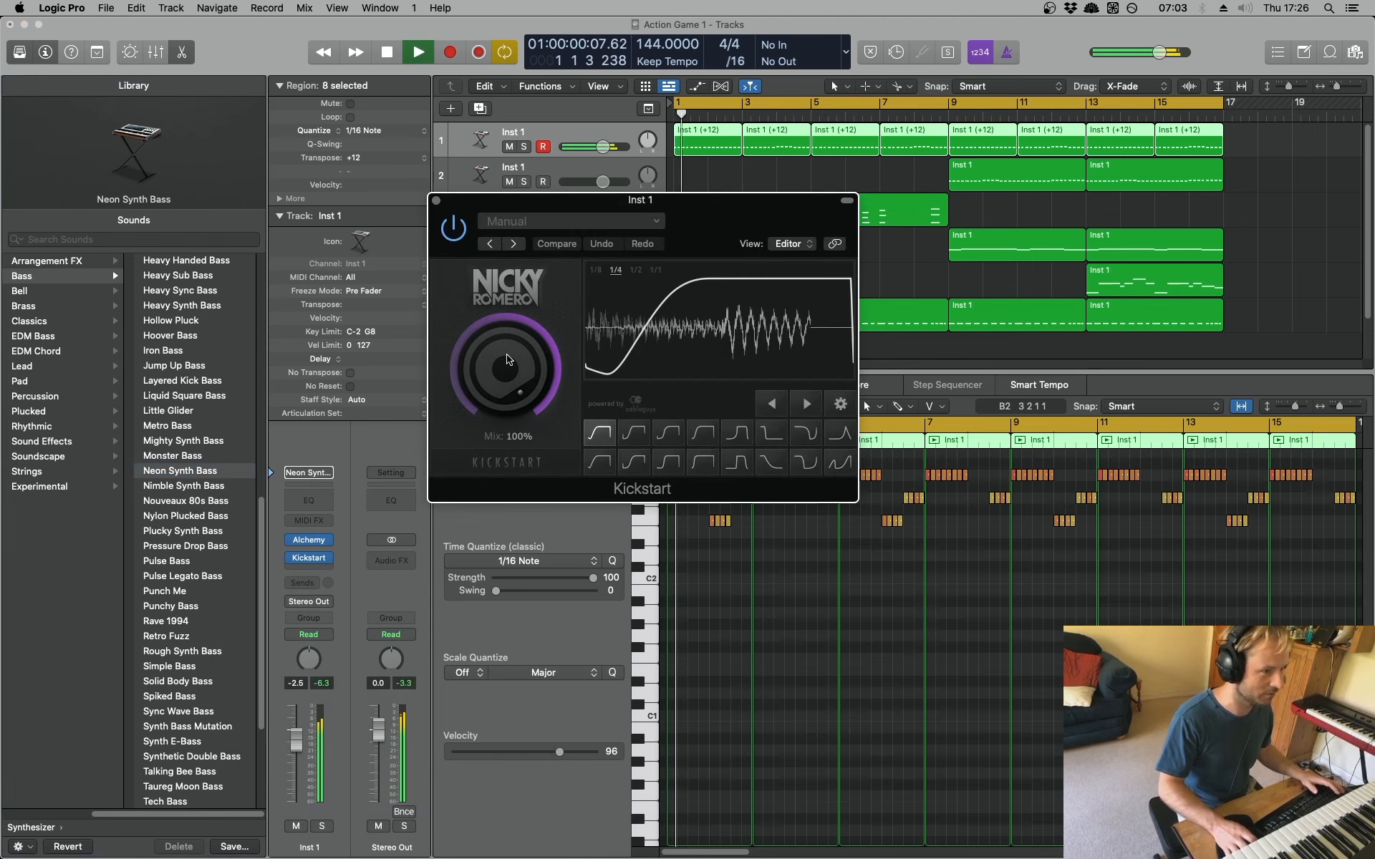
pyautogui.click(436, 200)
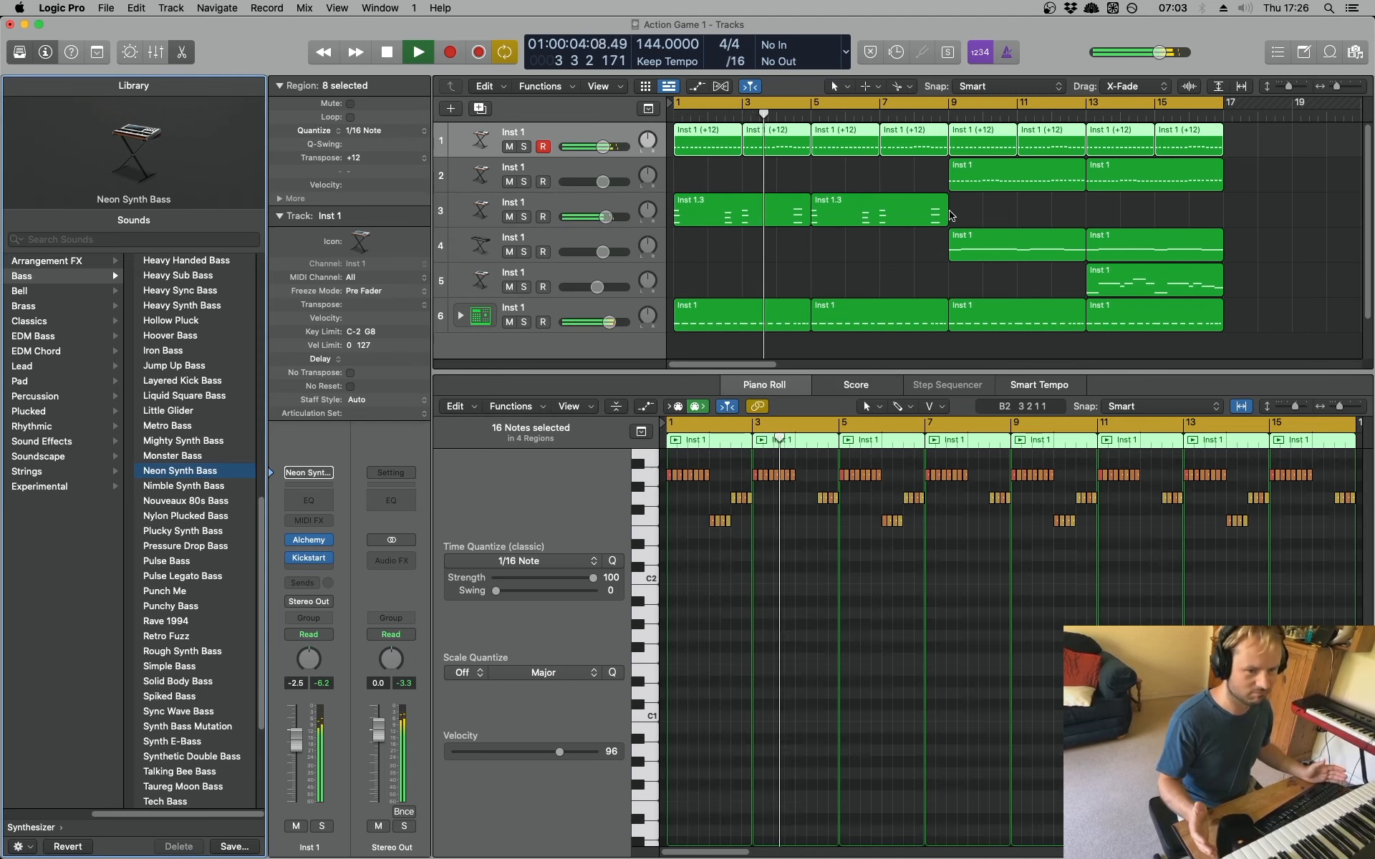
pyautogui.press('space')
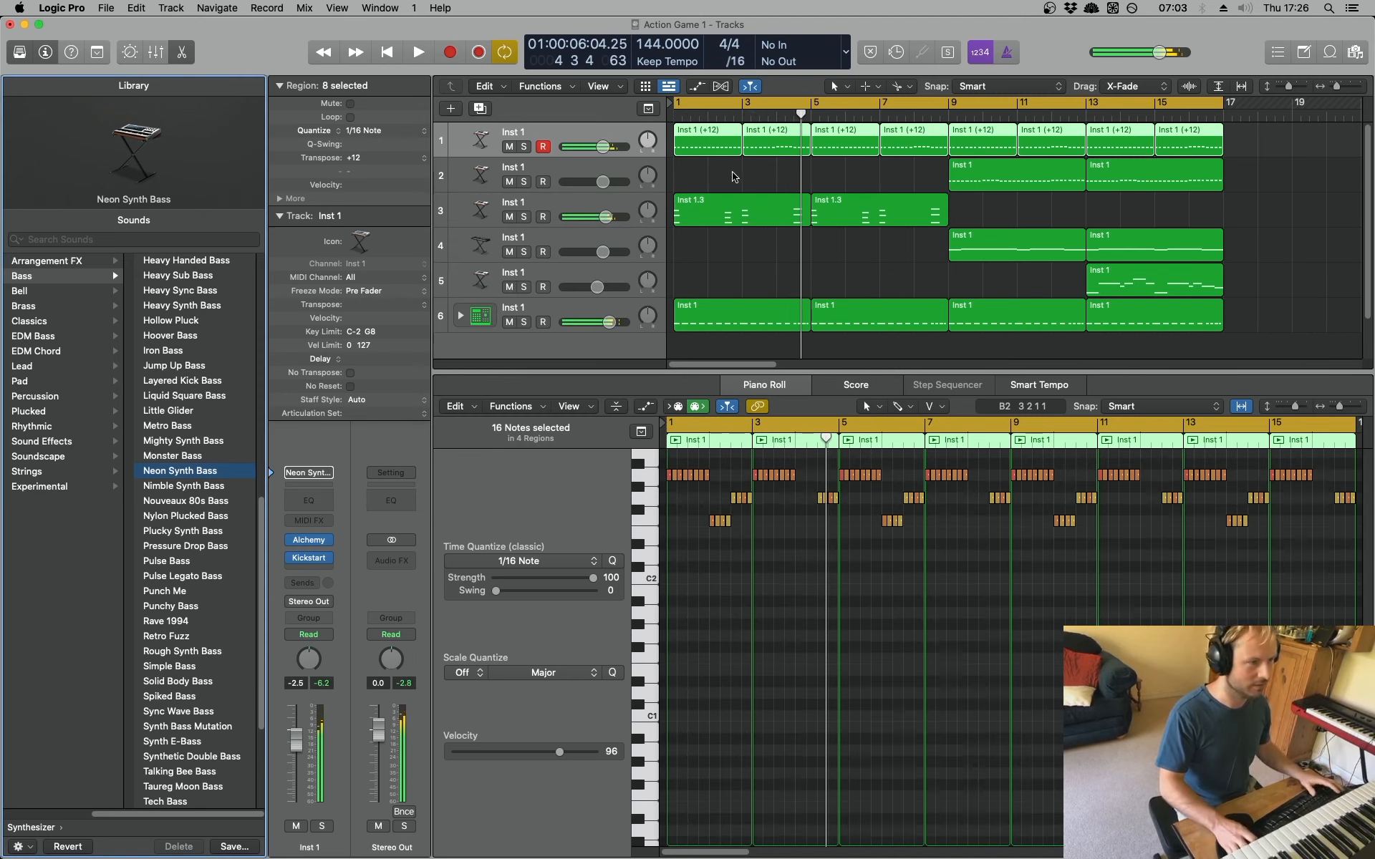
# Reopen Kickstart on the track 1 bass and listen to its ducking in the opening bars
pyautogui.click(313, 557)
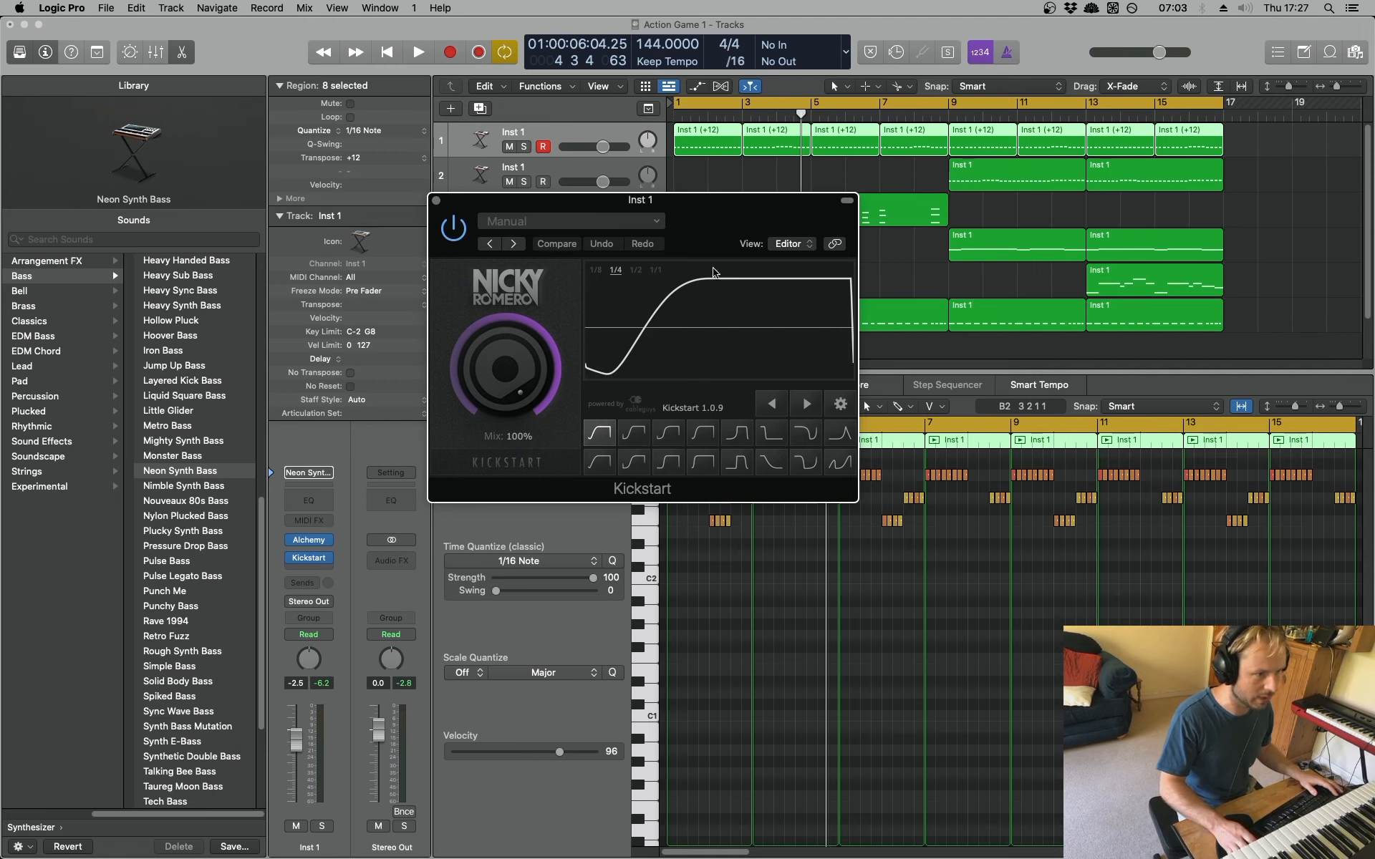
pyautogui.press('space')
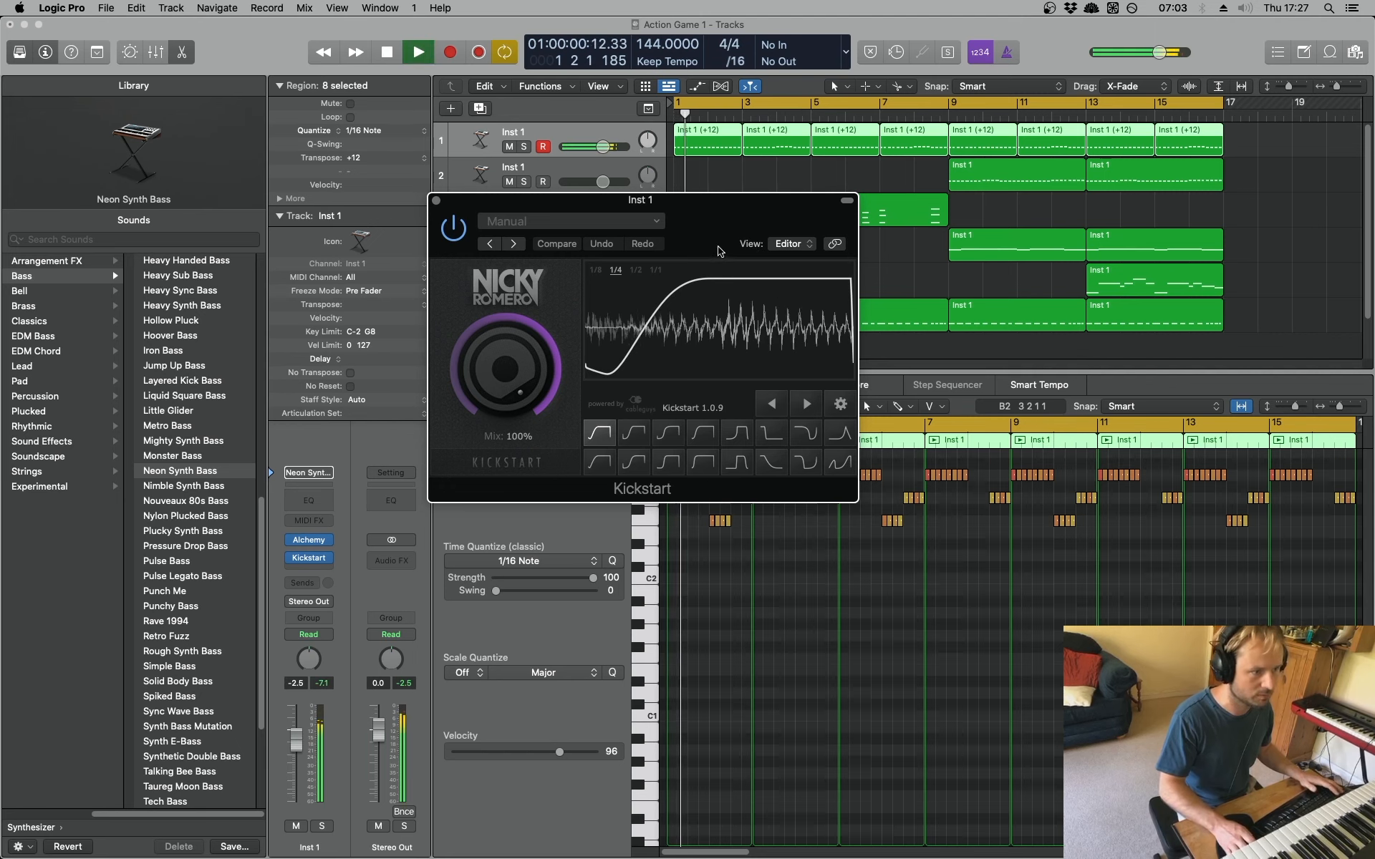
pyautogui.click(436, 202)
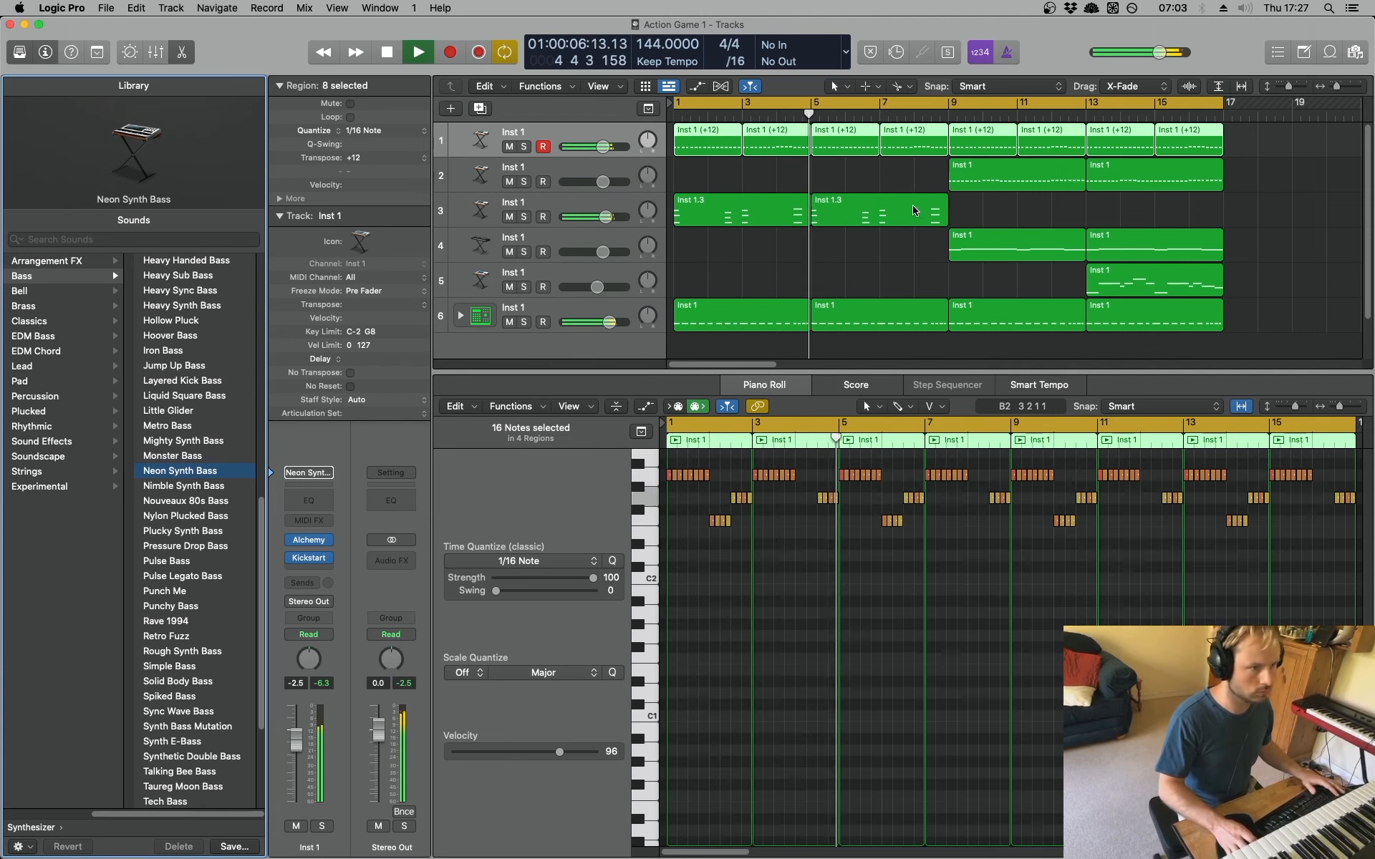
pyautogui.press('space')
# In the track 1 bass region at bar 3, raise the last four notes of bar 4 to D3
pyautogui.click(792, 174)
pyautogui.click(775, 116)
pyautogui.click(761, 116)
pyautogui.press('space')
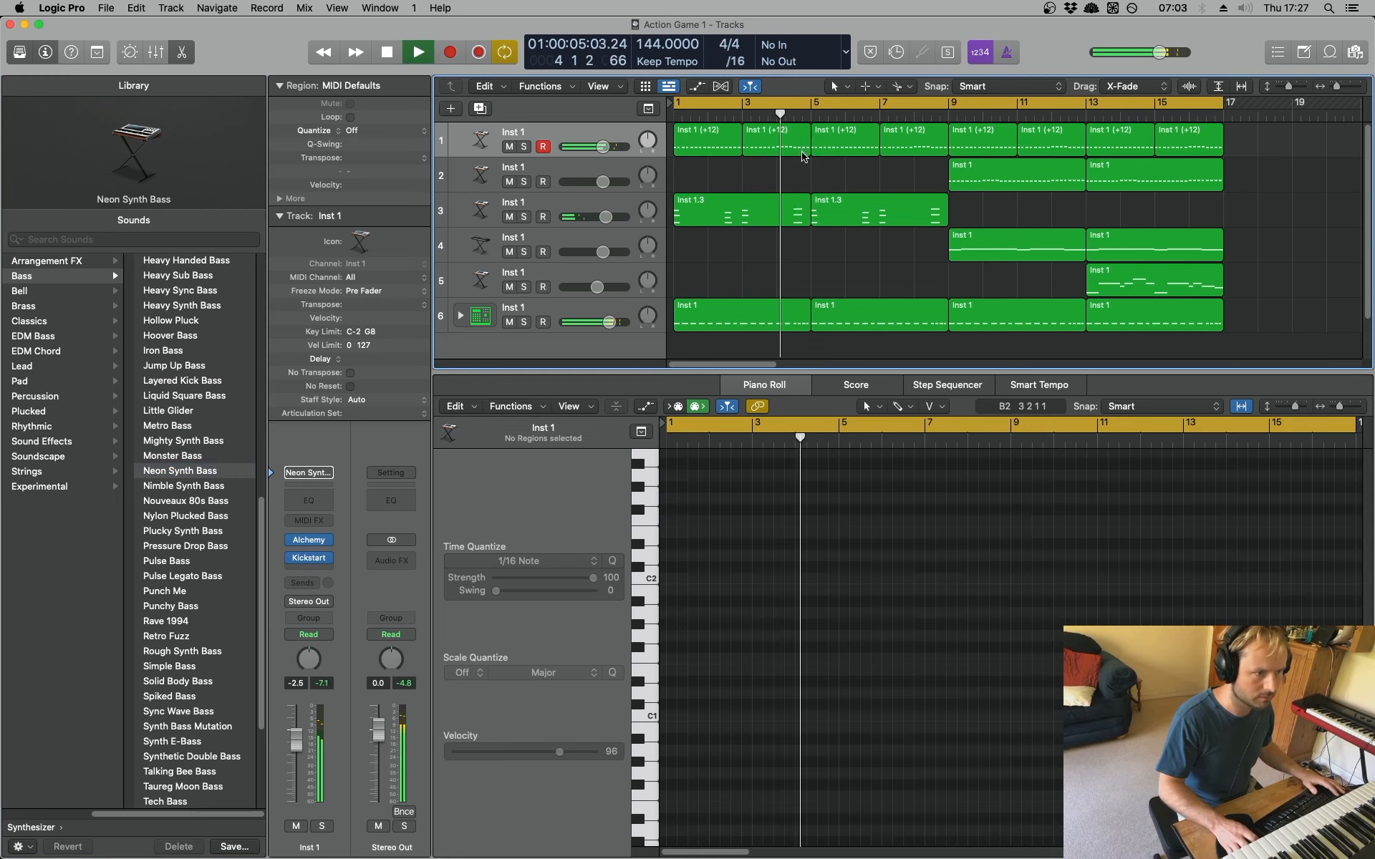
pyautogui.click(799, 148)
pyautogui.press('space')
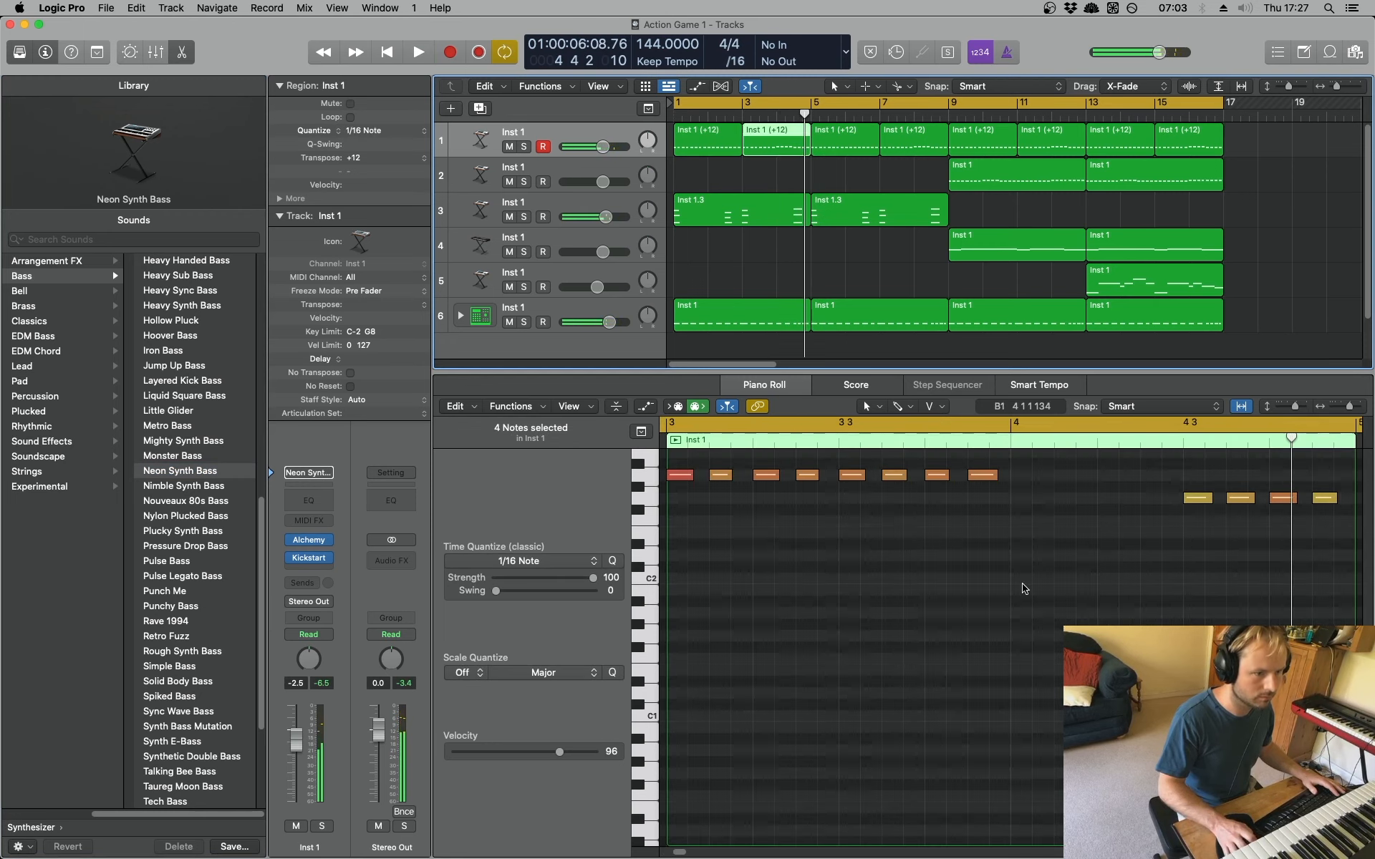
pyautogui.scroll(5, 1162, 648)
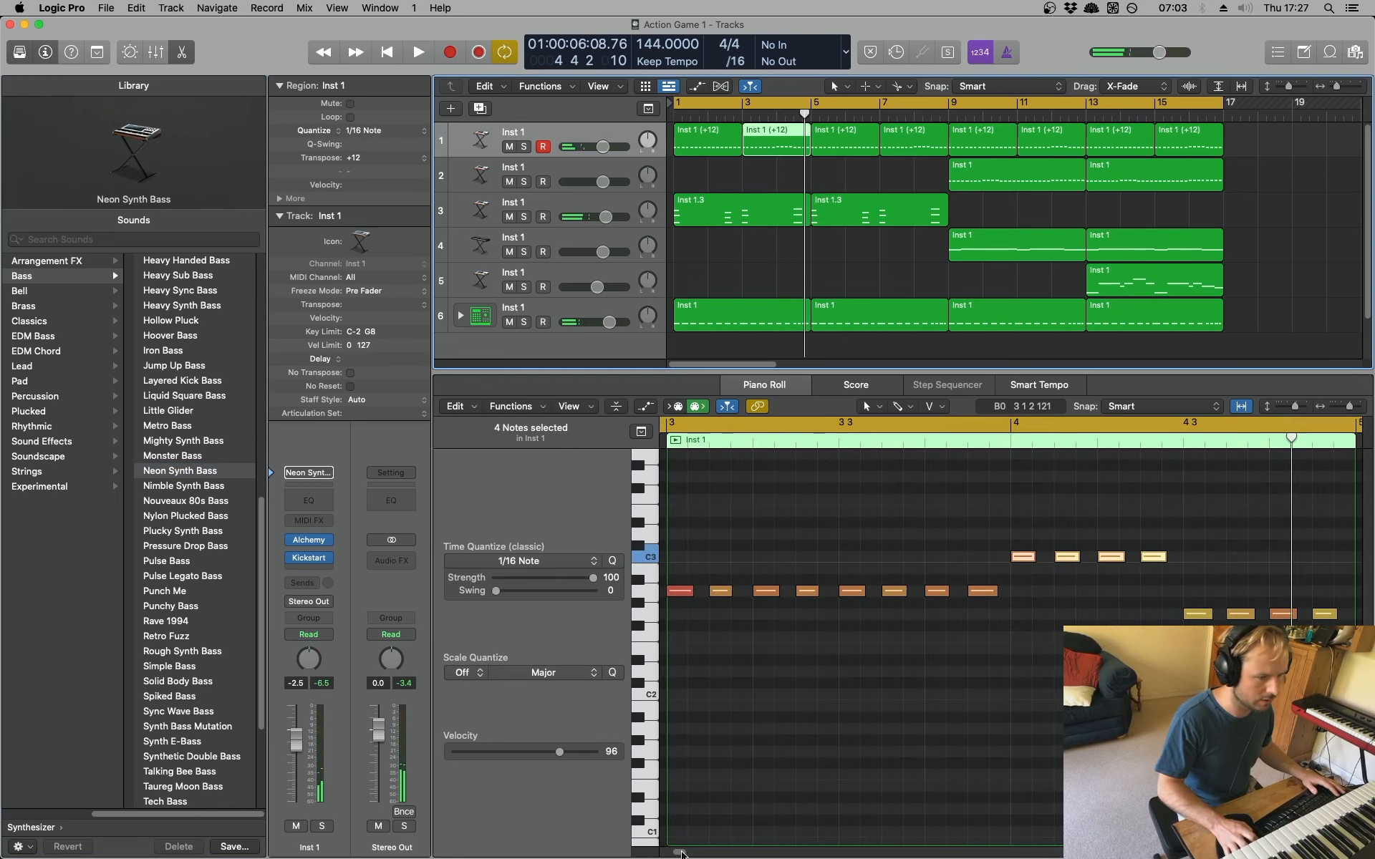
pyautogui.hscroll(3, 786, 741)
pyautogui.moveTo(929, 595); pyautogui.dragTo(1108, 637)
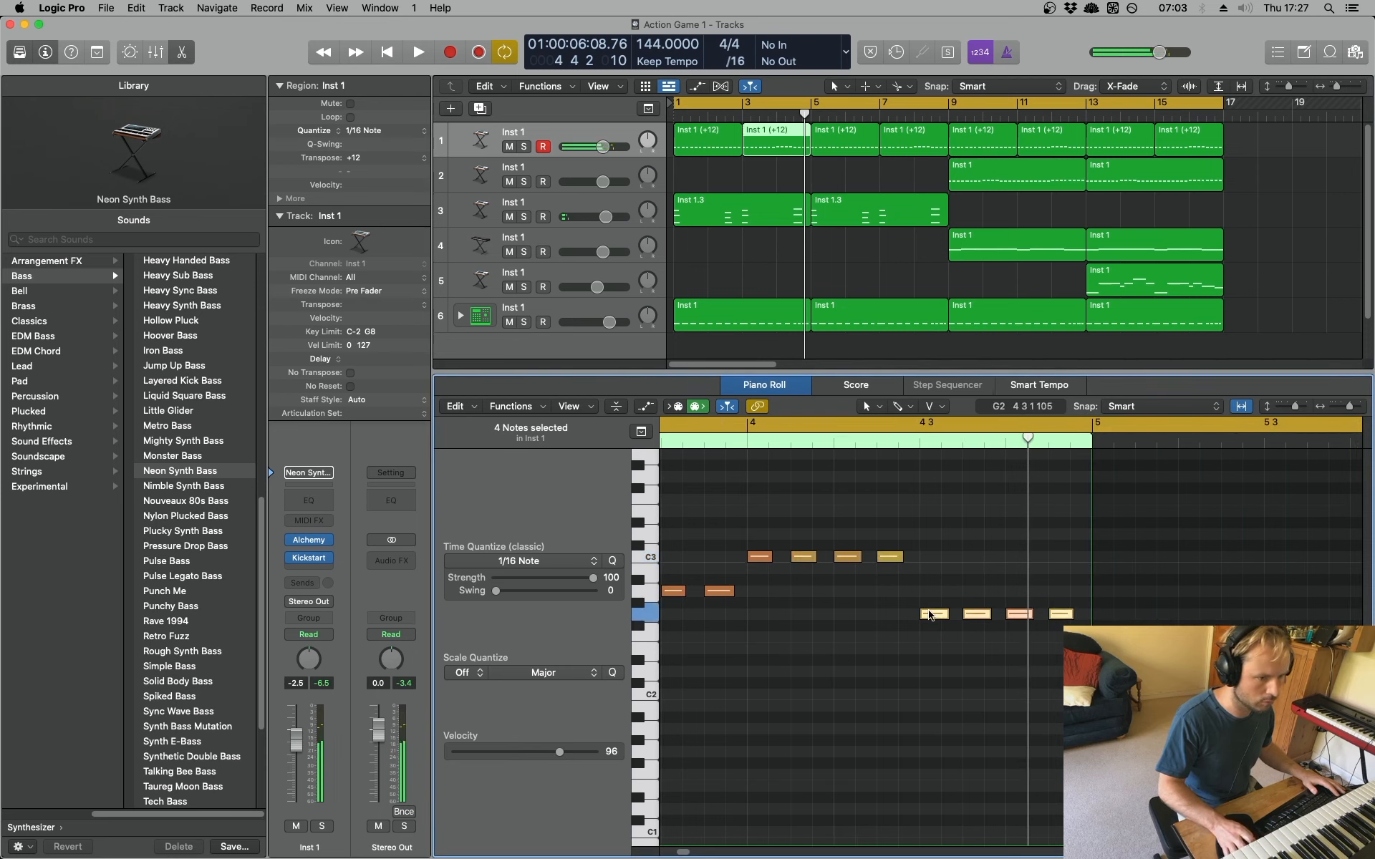
pyautogui.moveTo(935, 614); pyautogui.dragTo(935, 533)
# Play the revised bass line from bar 4 and replace the track 1 region at bar 7 with a copy of the edited region
pyautogui.click(725, 438)
pyautogui.press('space')
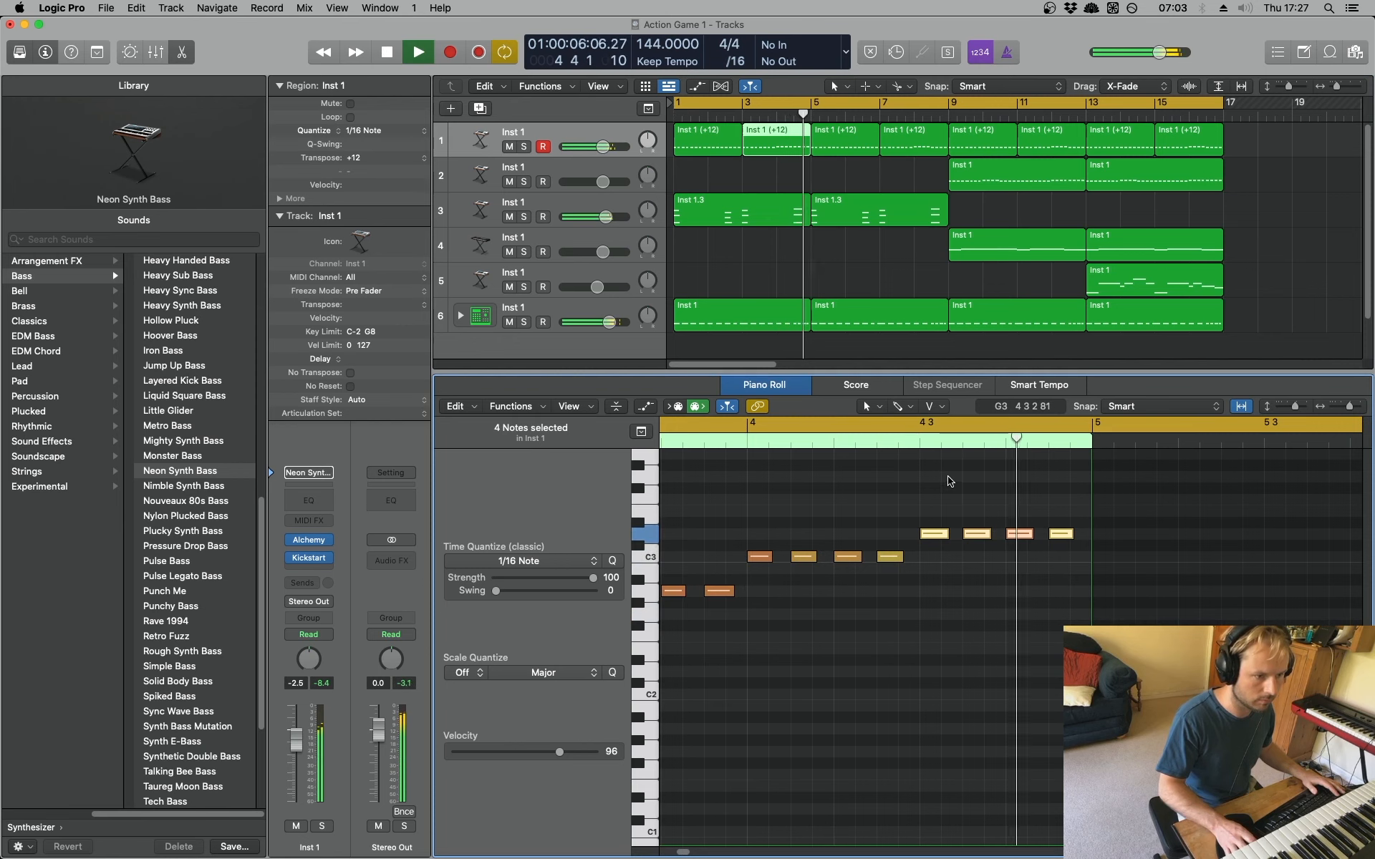
pyautogui.moveTo(923, 147)
pyautogui.mouseDown()
pyautogui.moveTo(871, 143)
pyautogui.moveTo(904, 149)
pyautogui.mouseUp()
pyautogui.press('Return')
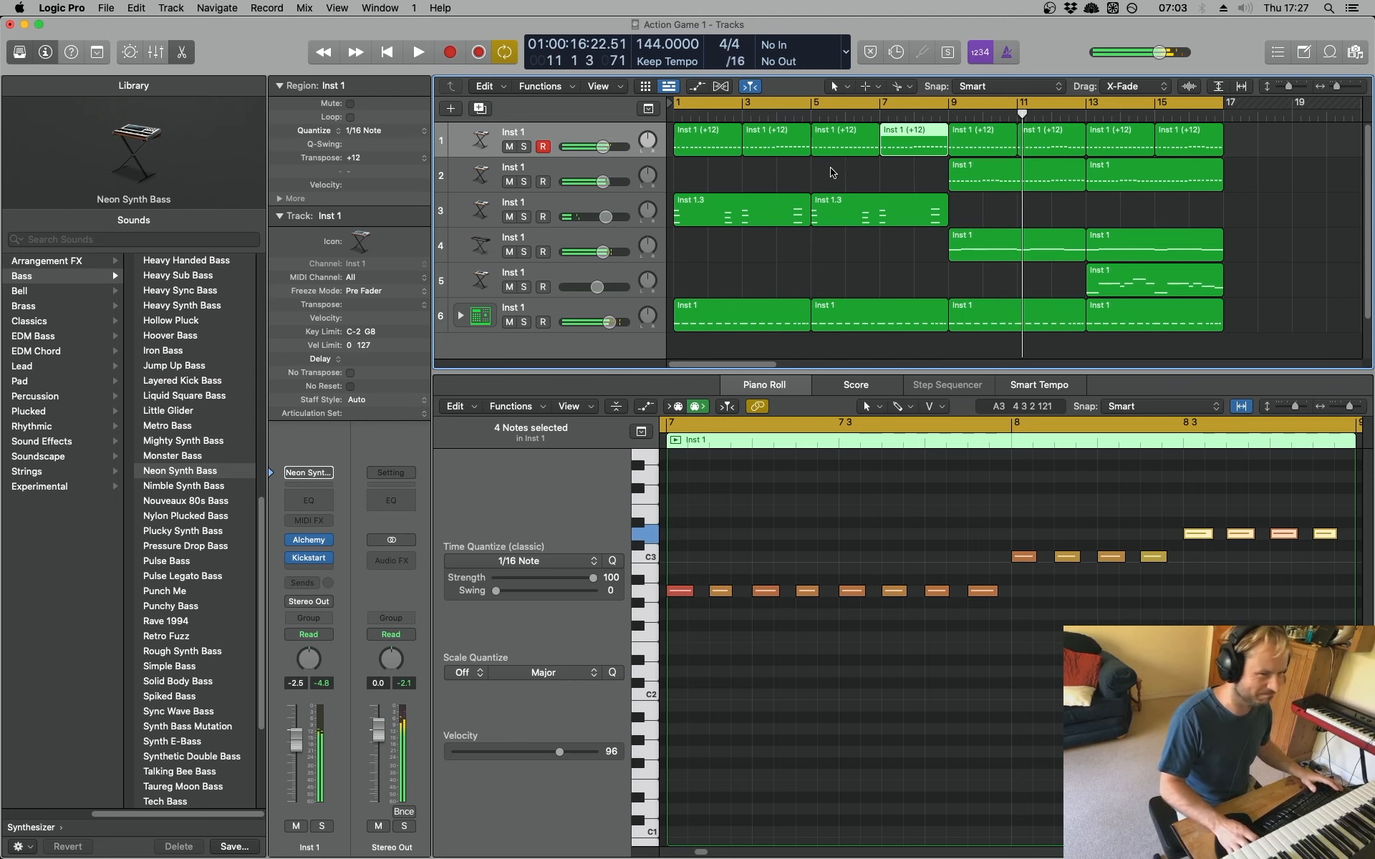
# Set the cycle range to bars 9 to 17, mute track 2 and listen to the section without it
pyautogui.moveTo(973, 104); pyautogui.dragTo(1218, 108)
pyautogui.click(510, 182)
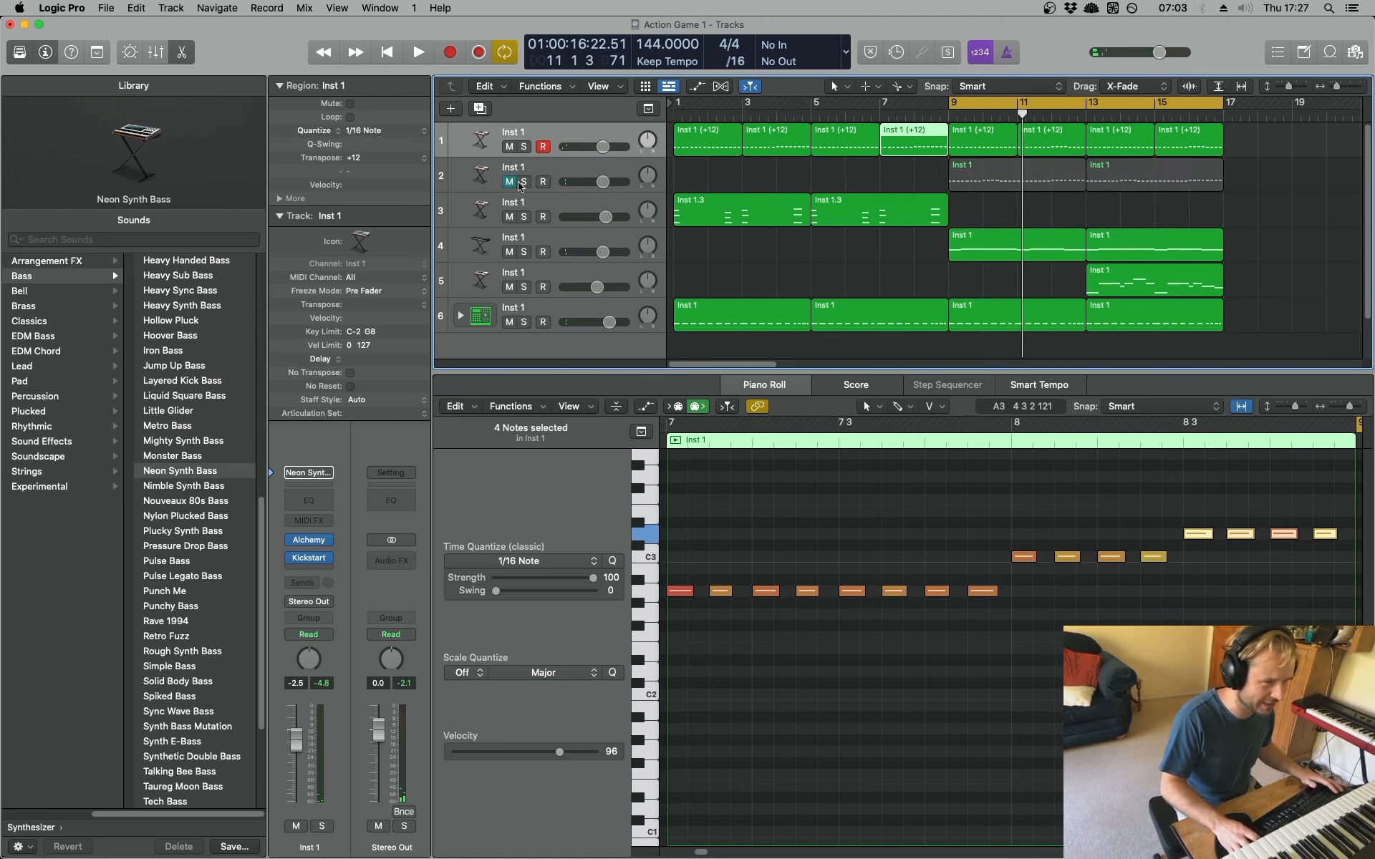
pyautogui.press('space')
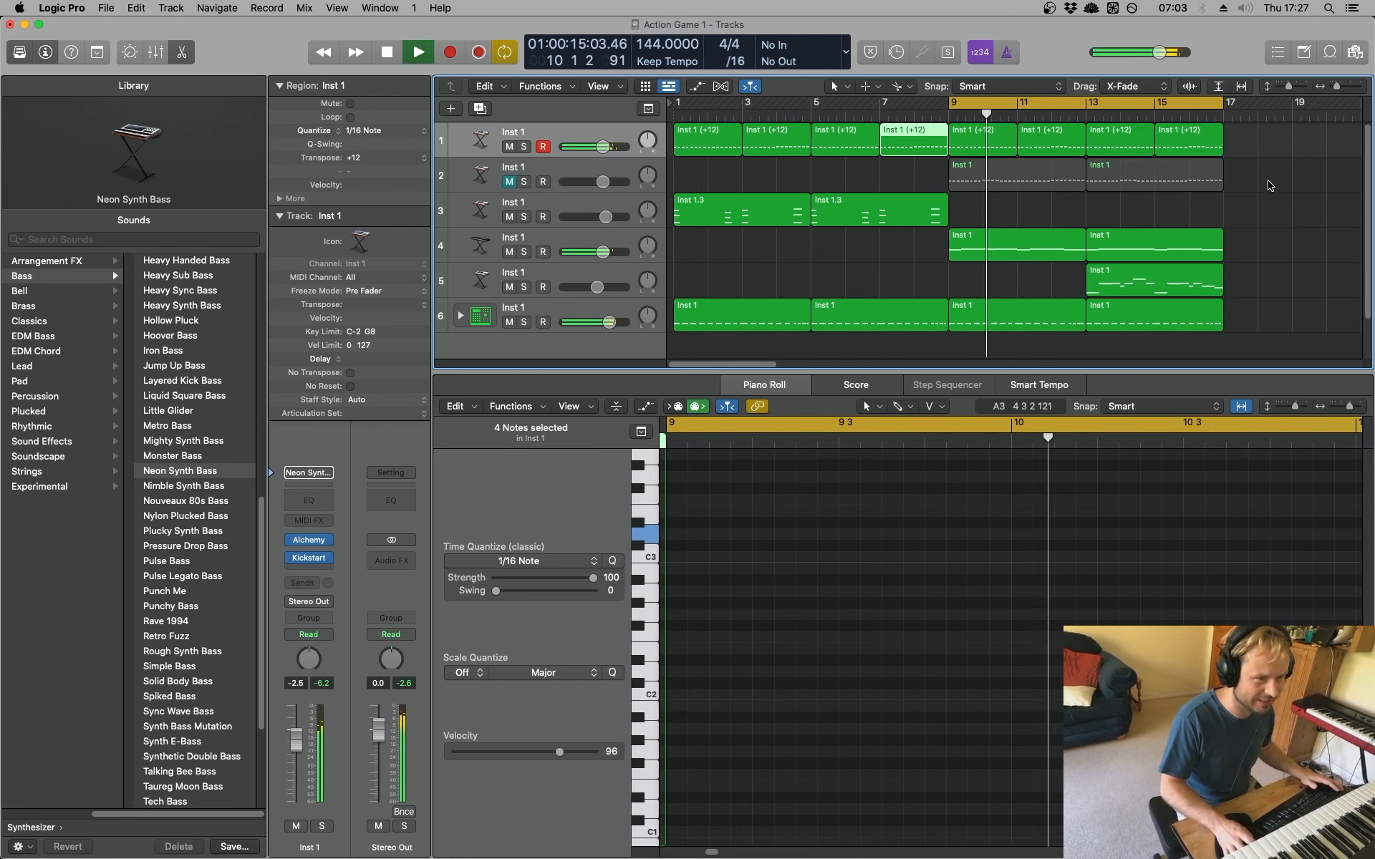
pyautogui.press('space')
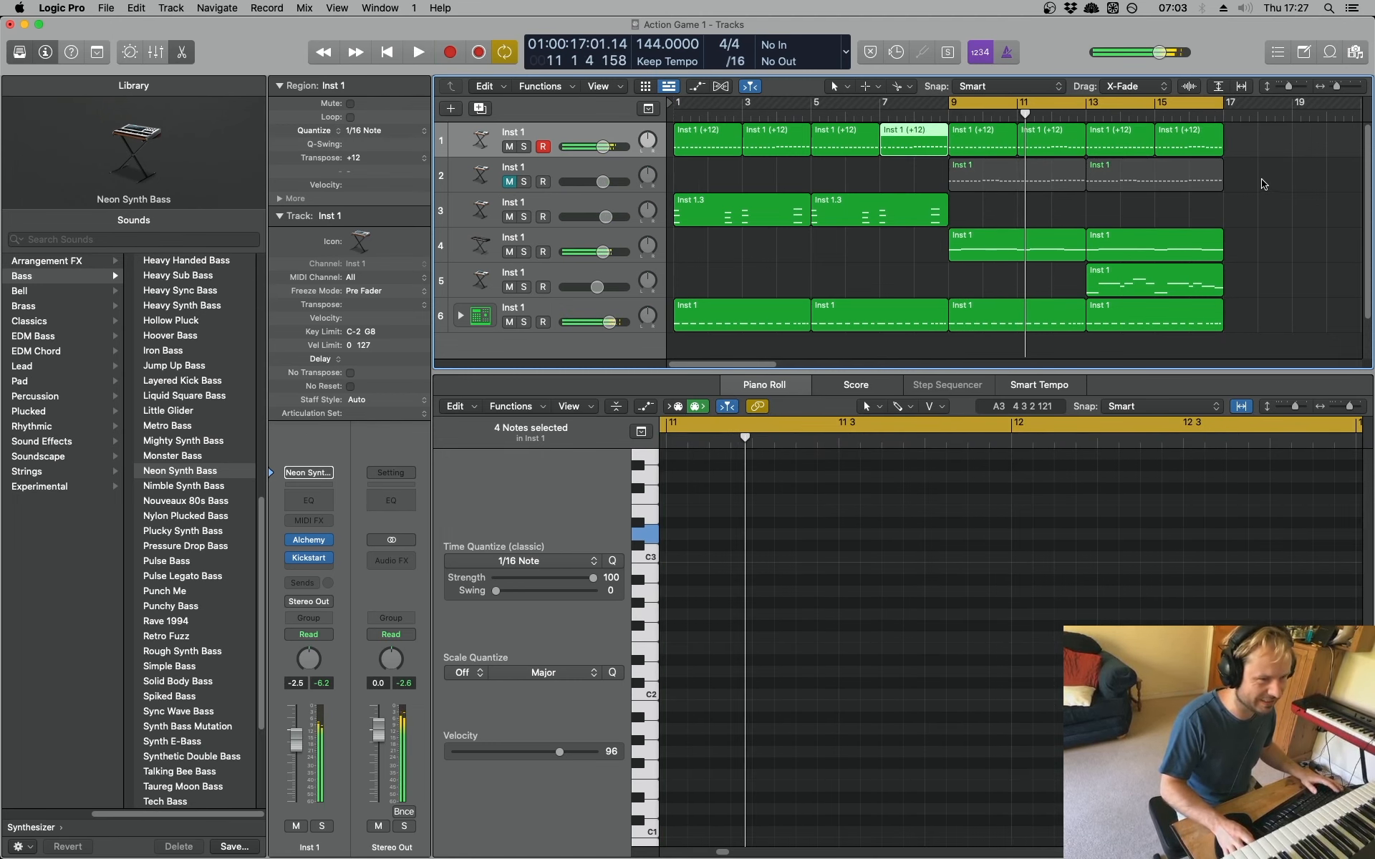
# Solo the track 2 Eastern Hammers part, then hear it unsoloed within the full mix
pyautogui.click(562, 172)
pyautogui.click(524, 183)
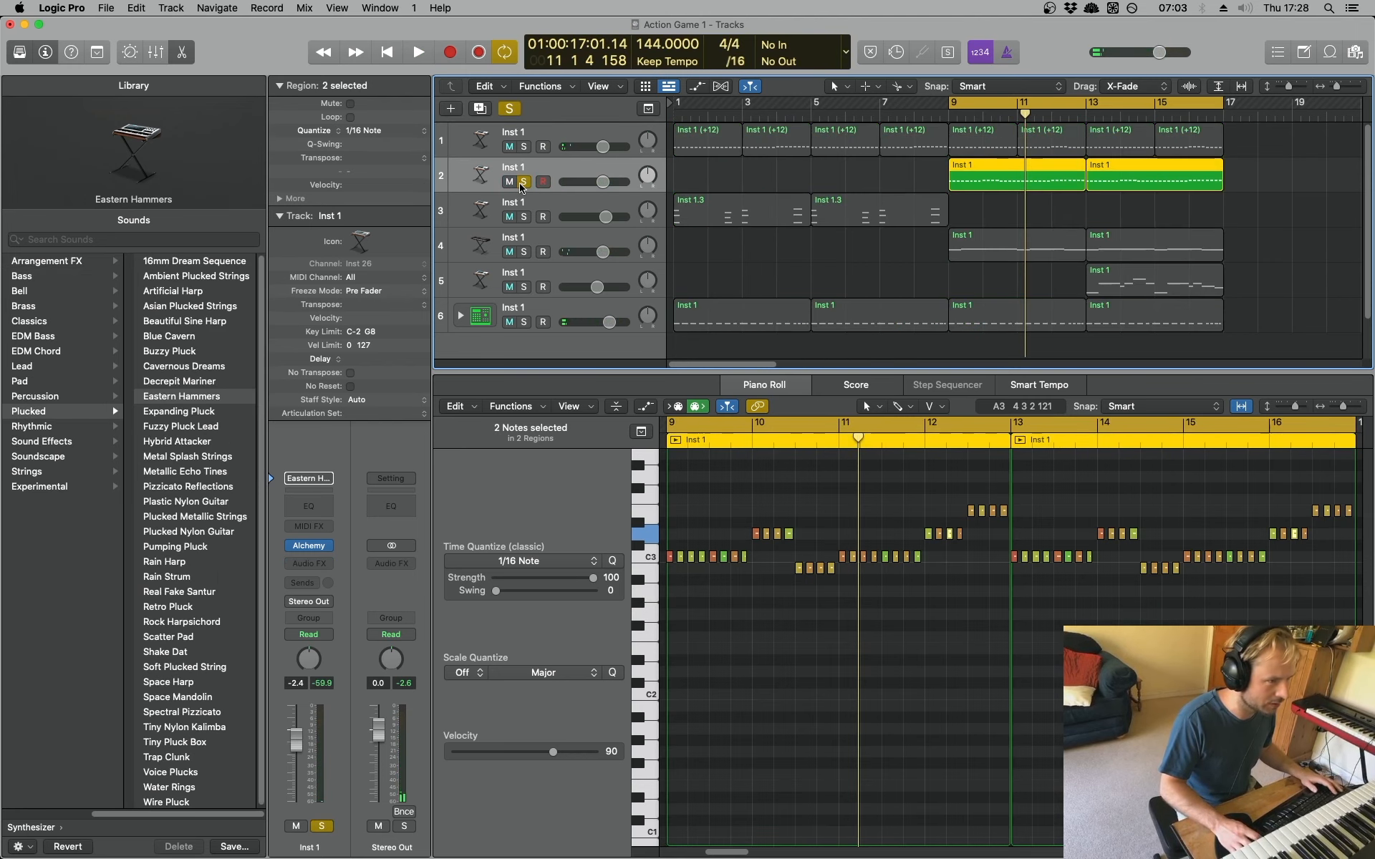
pyautogui.press('space')
pyautogui.click(524, 182)
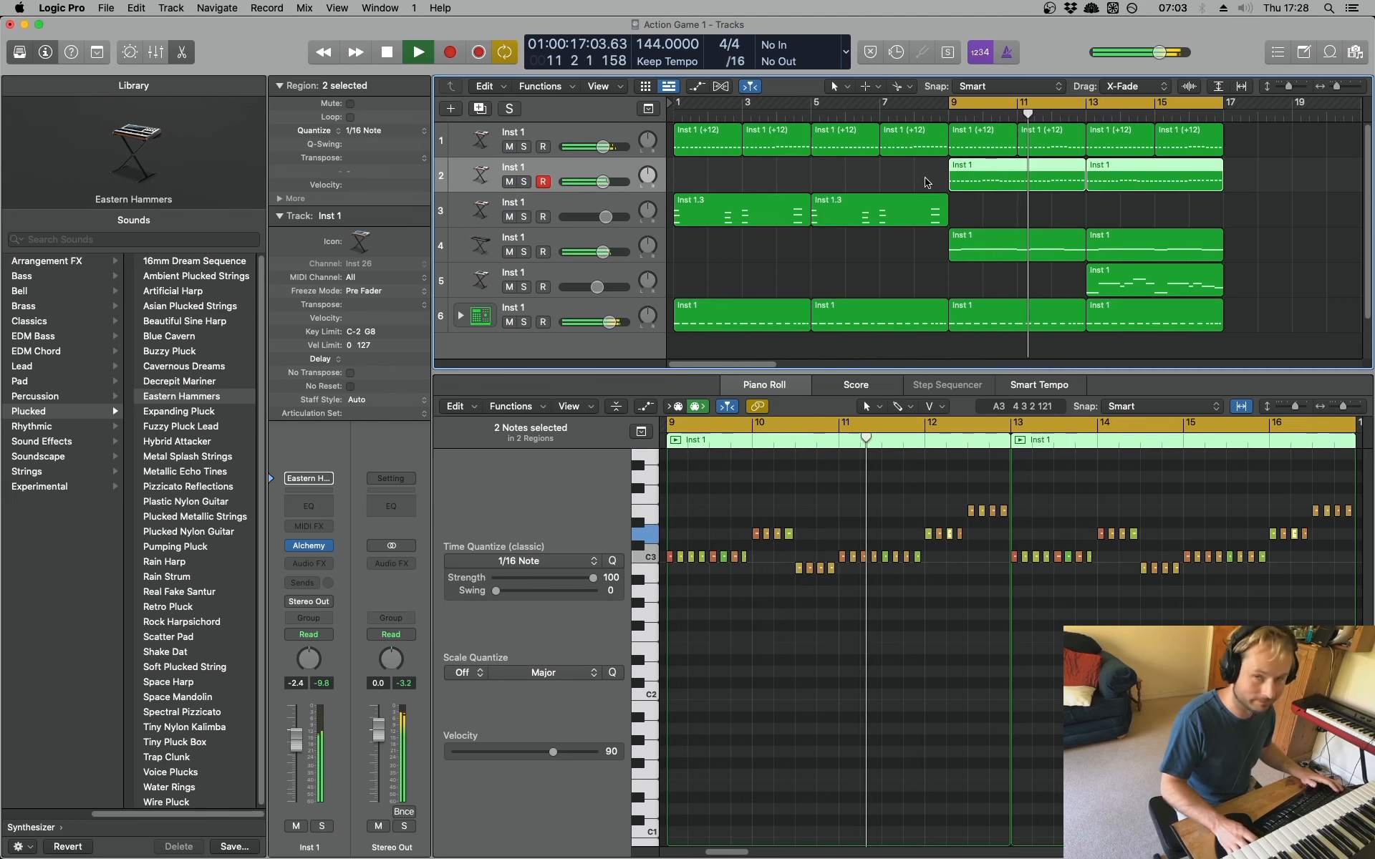
pyautogui.press('space')
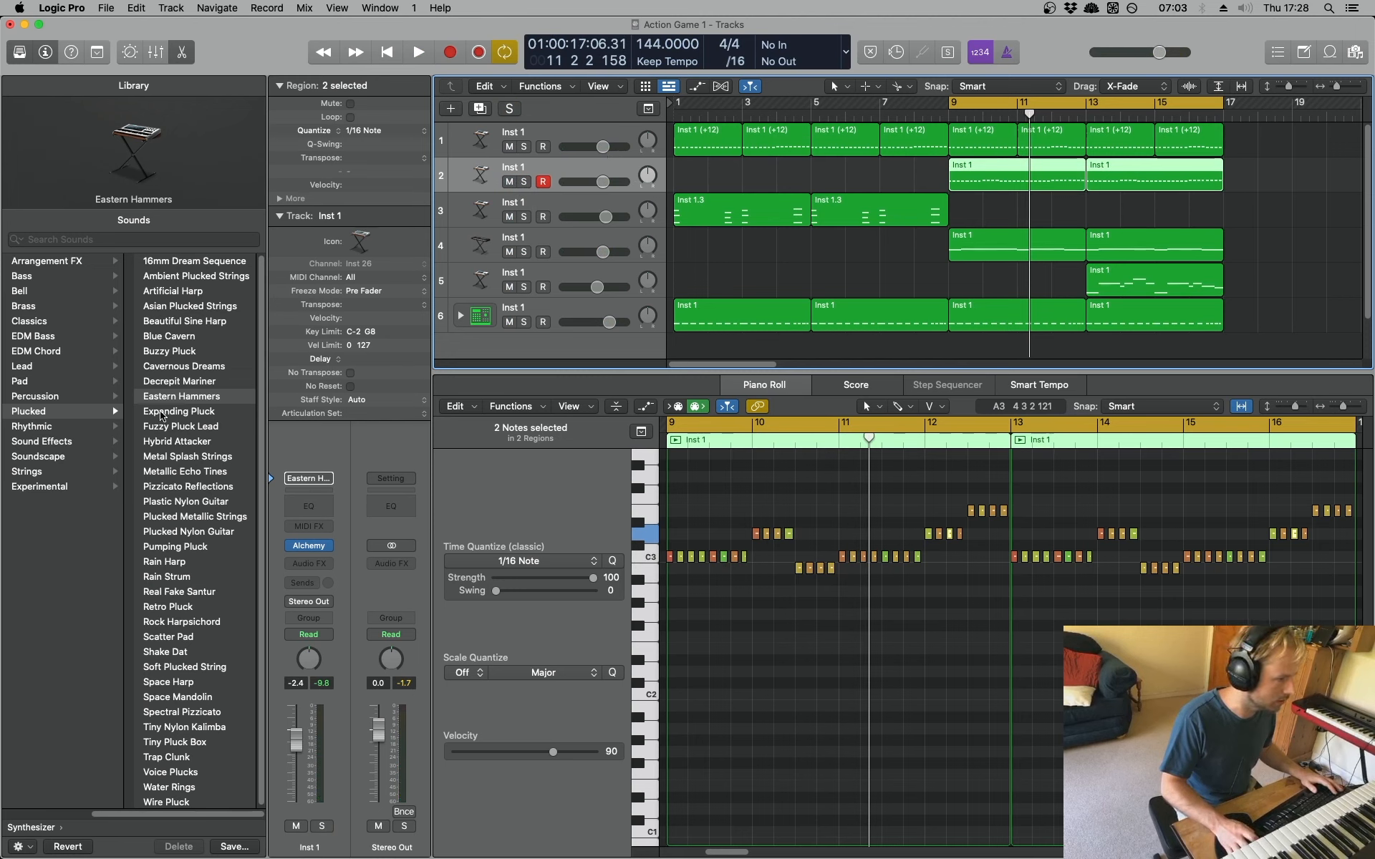
# Load the Breathless Space pad on track 2 and audition it both soloed and in the mix
pyautogui.click(58, 381)
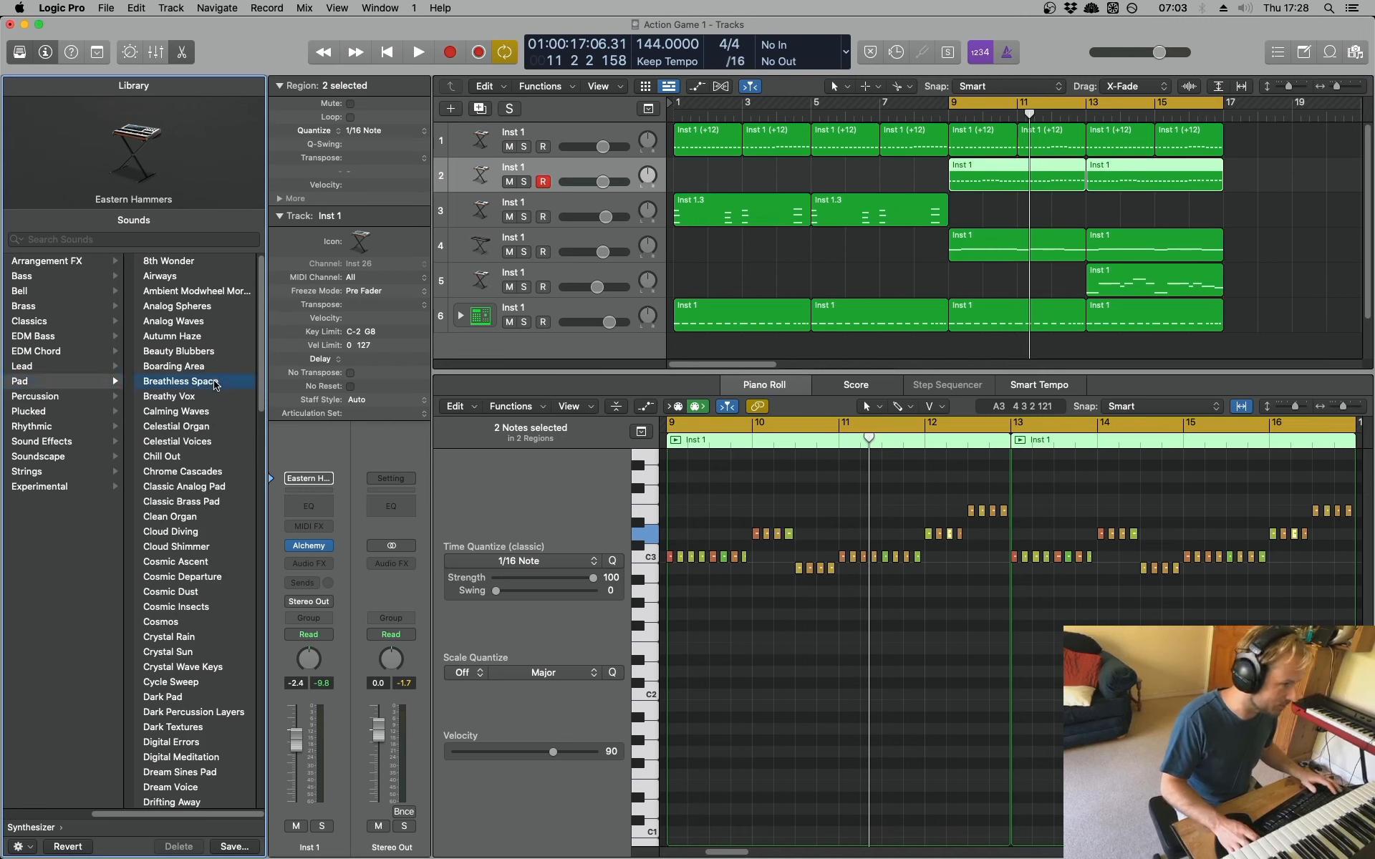
pyautogui.press('space')
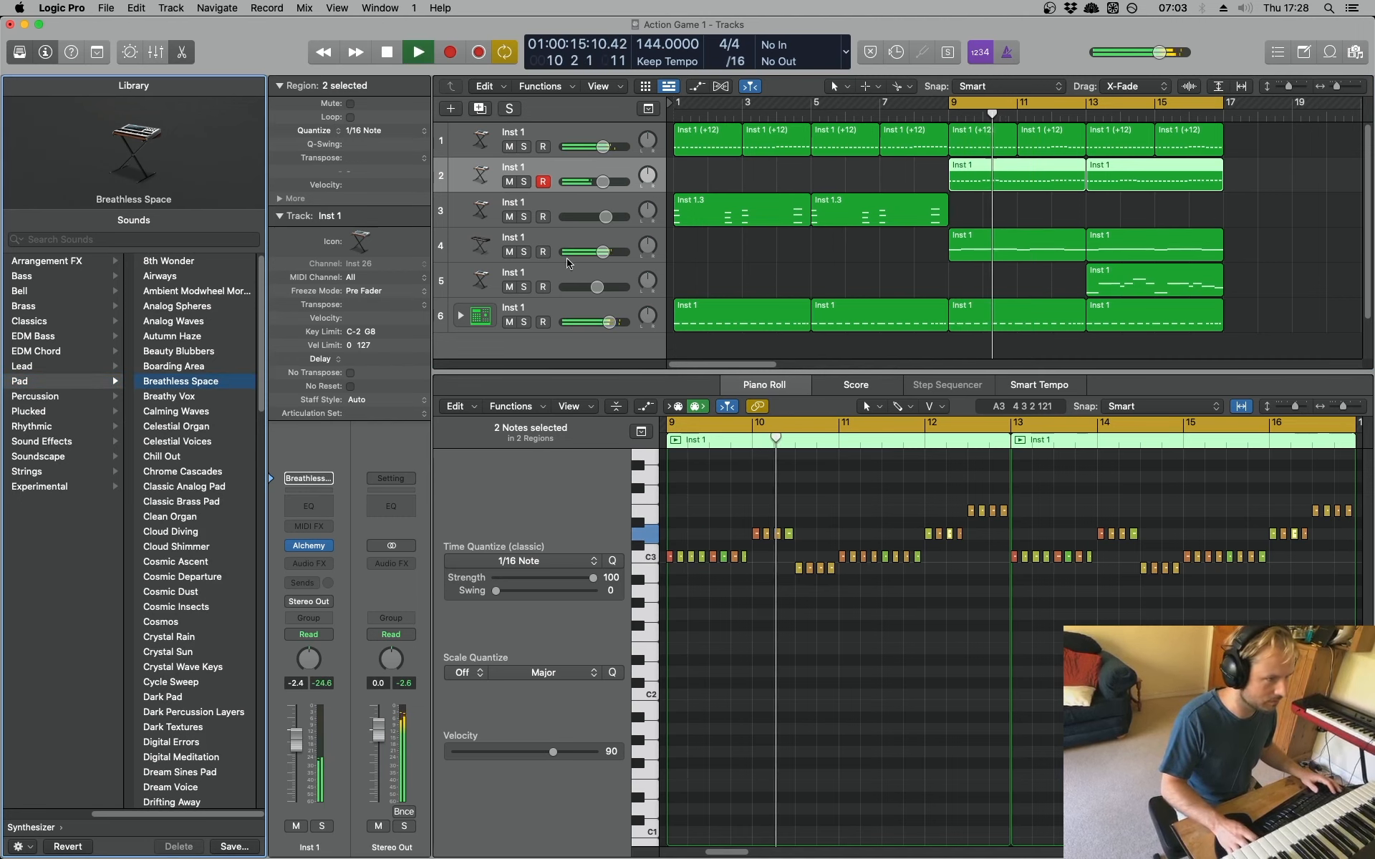
pyautogui.click(523, 182)
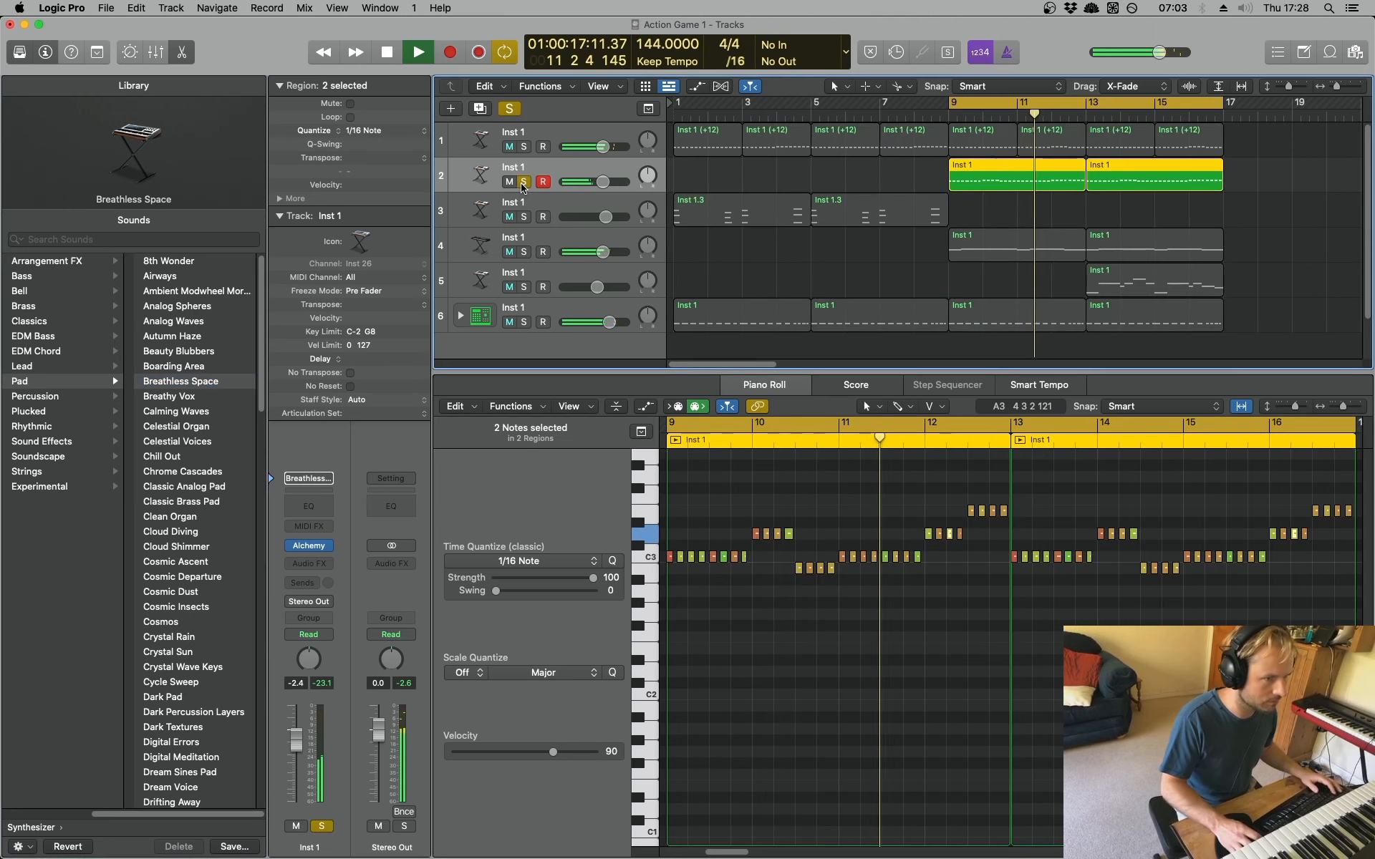
pyautogui.click(523, 183)
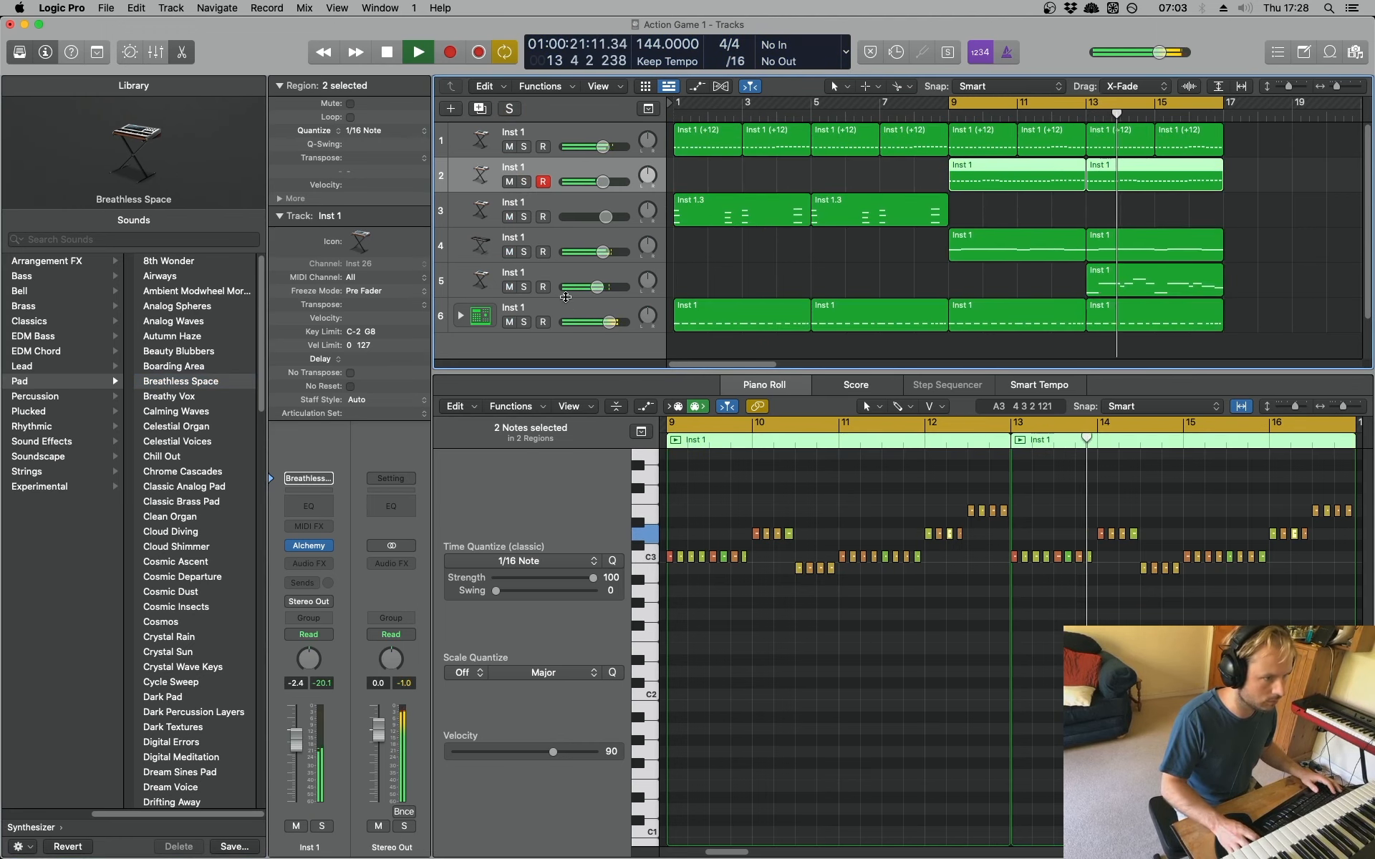
# Lower the track 5 volume to about -6.6 dB, then turn off cycling and stop playback
pyautogui.click(908, 248)
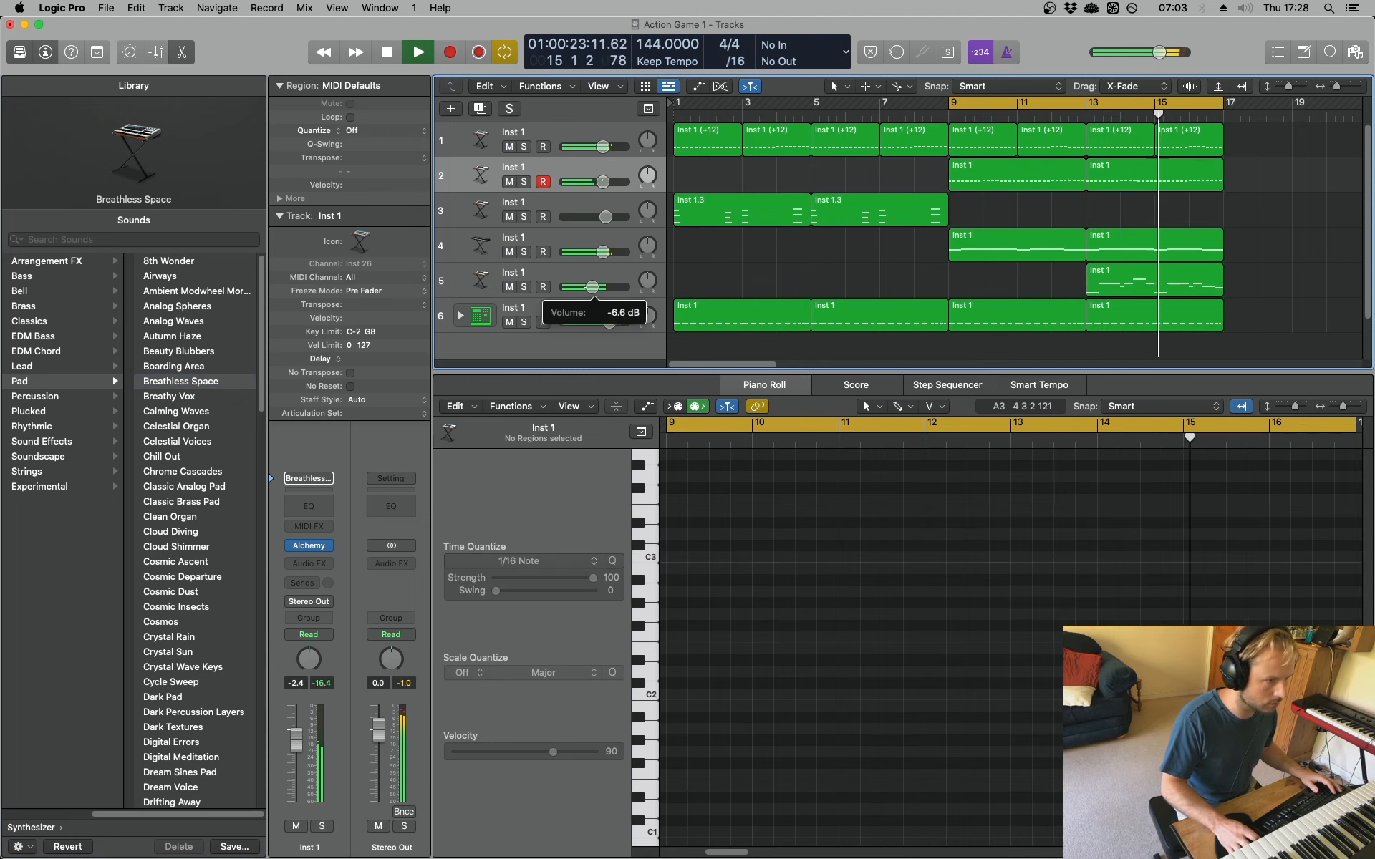
pyautogui.click(1059, 105)
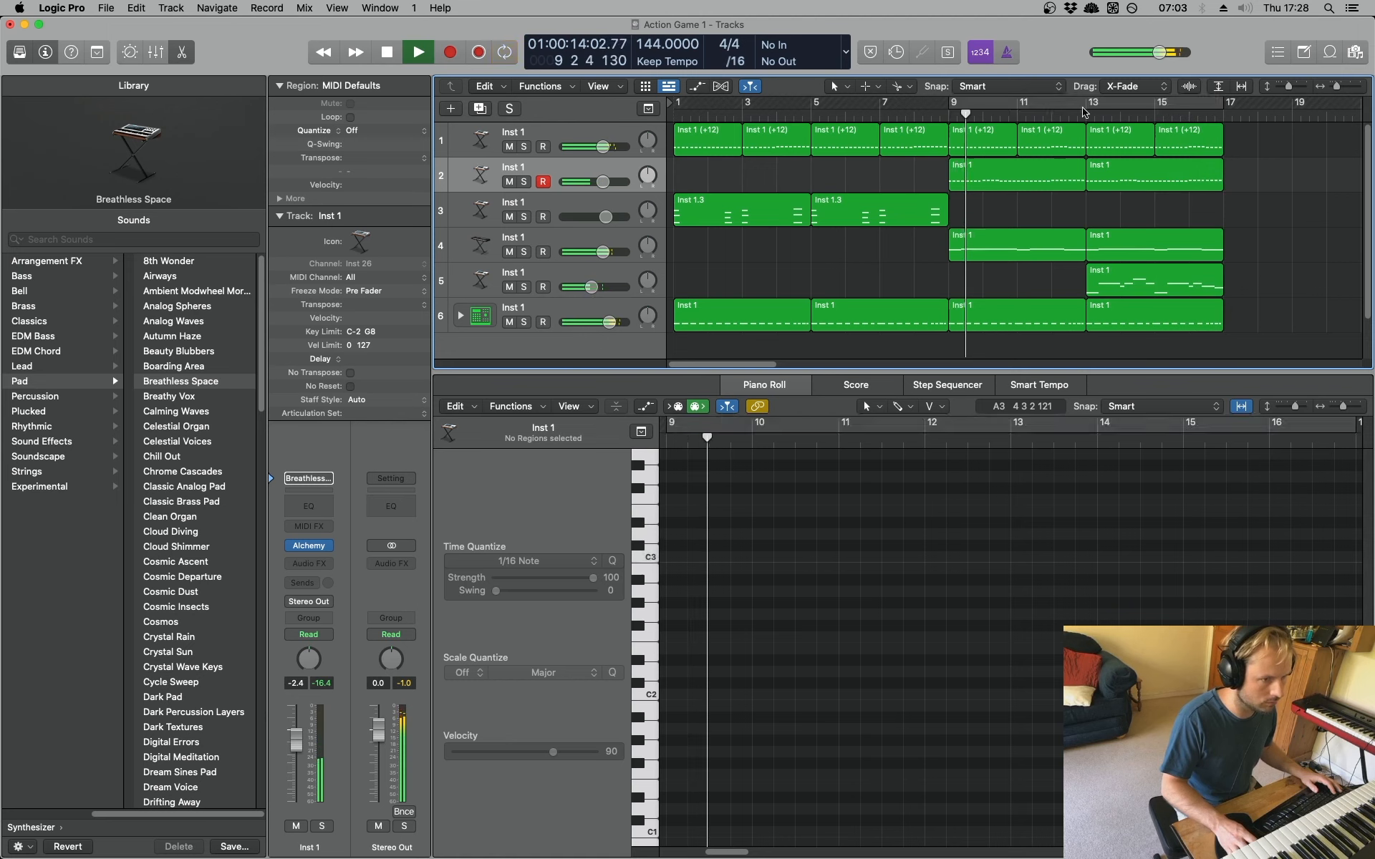
pyautogui.press('space')
# Cycle the whole piece from bar 1 to bar 17 and set the track 4 Bright Synth Lead volume to -3.1 dB during playback
pyautogui.moveTo(679, 105); pyautogui.dragTo(1221, 108)
pyautogui.press('space')
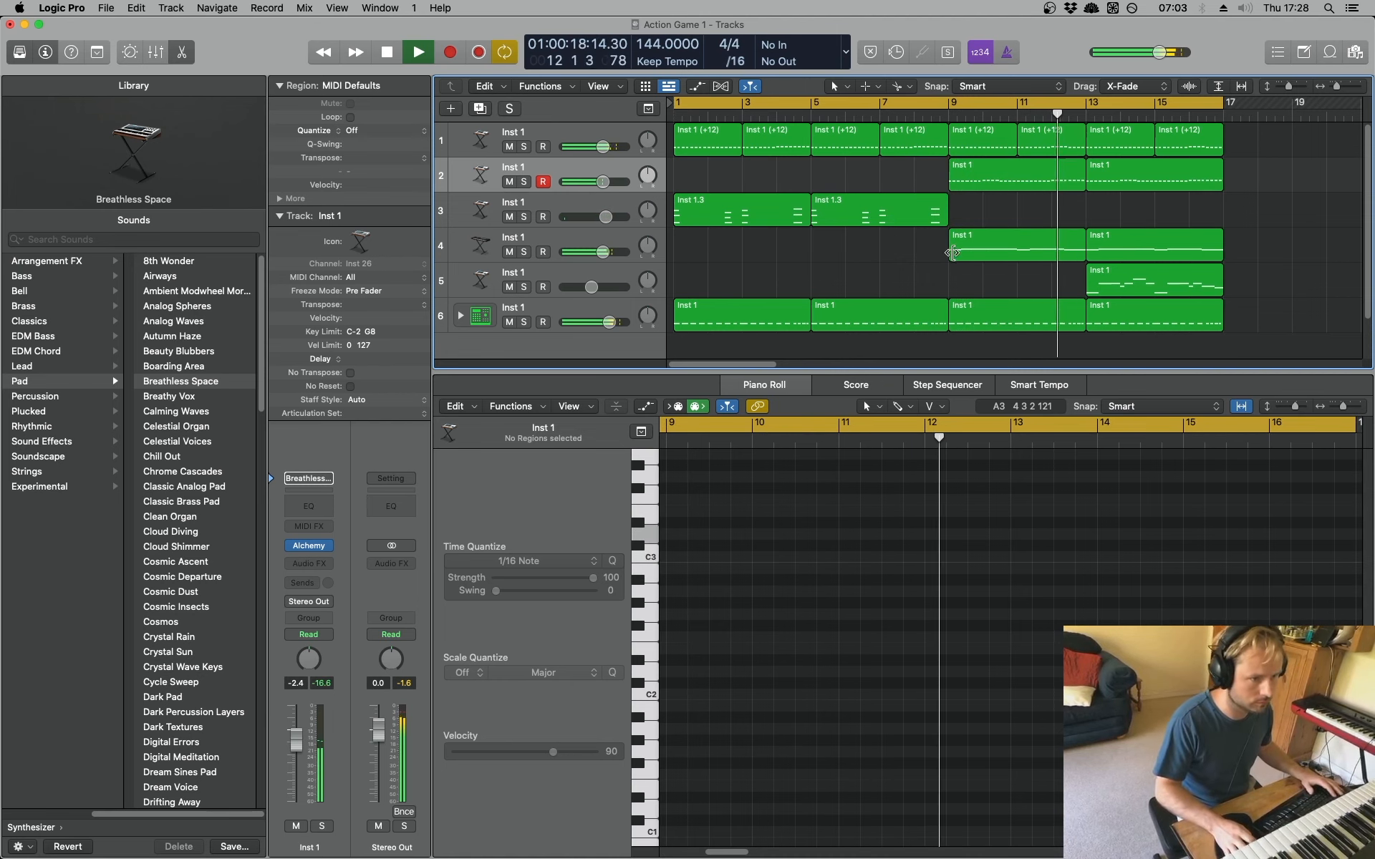
pyautogui.click(605, 253)
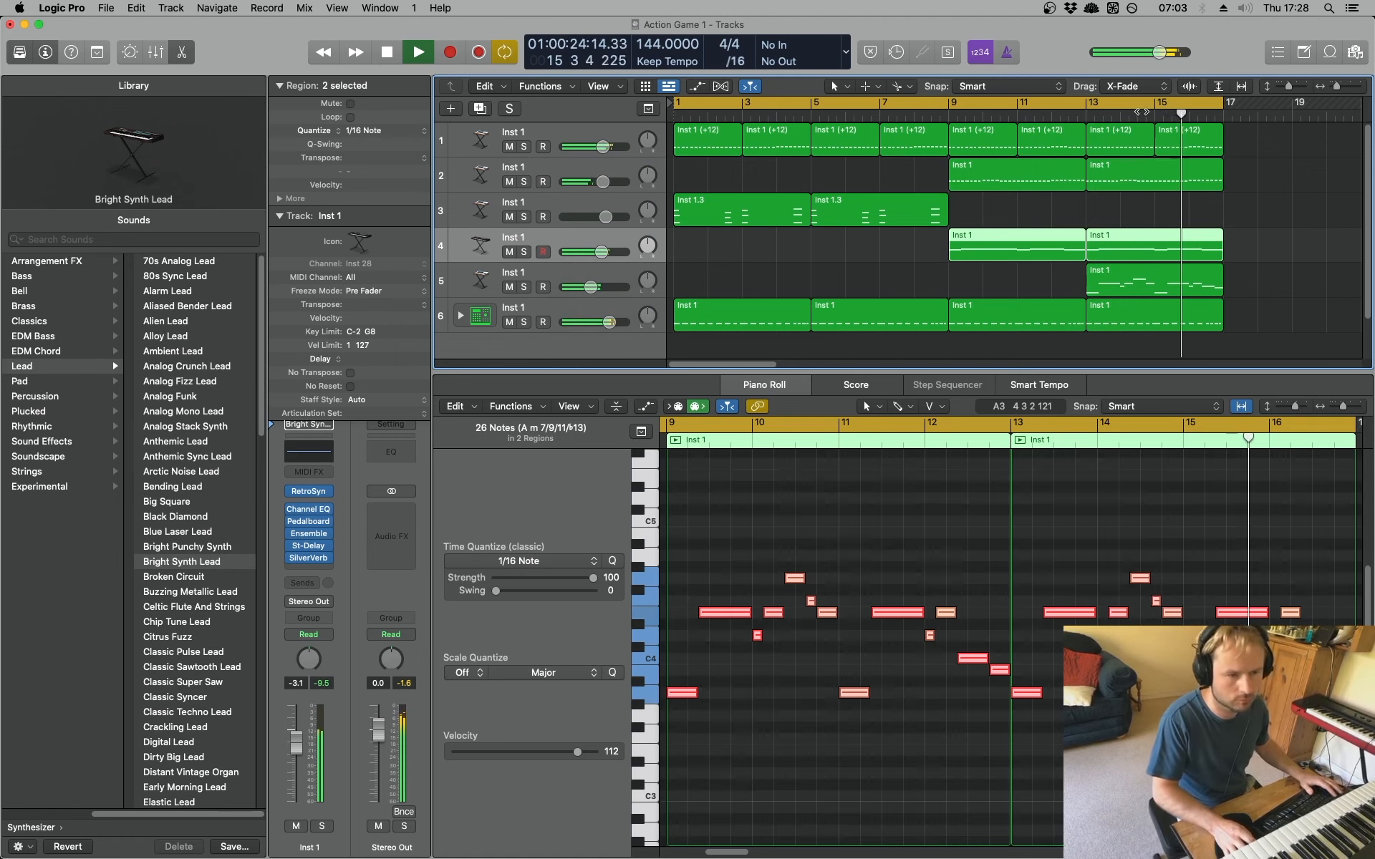
pyautogui.press('space')
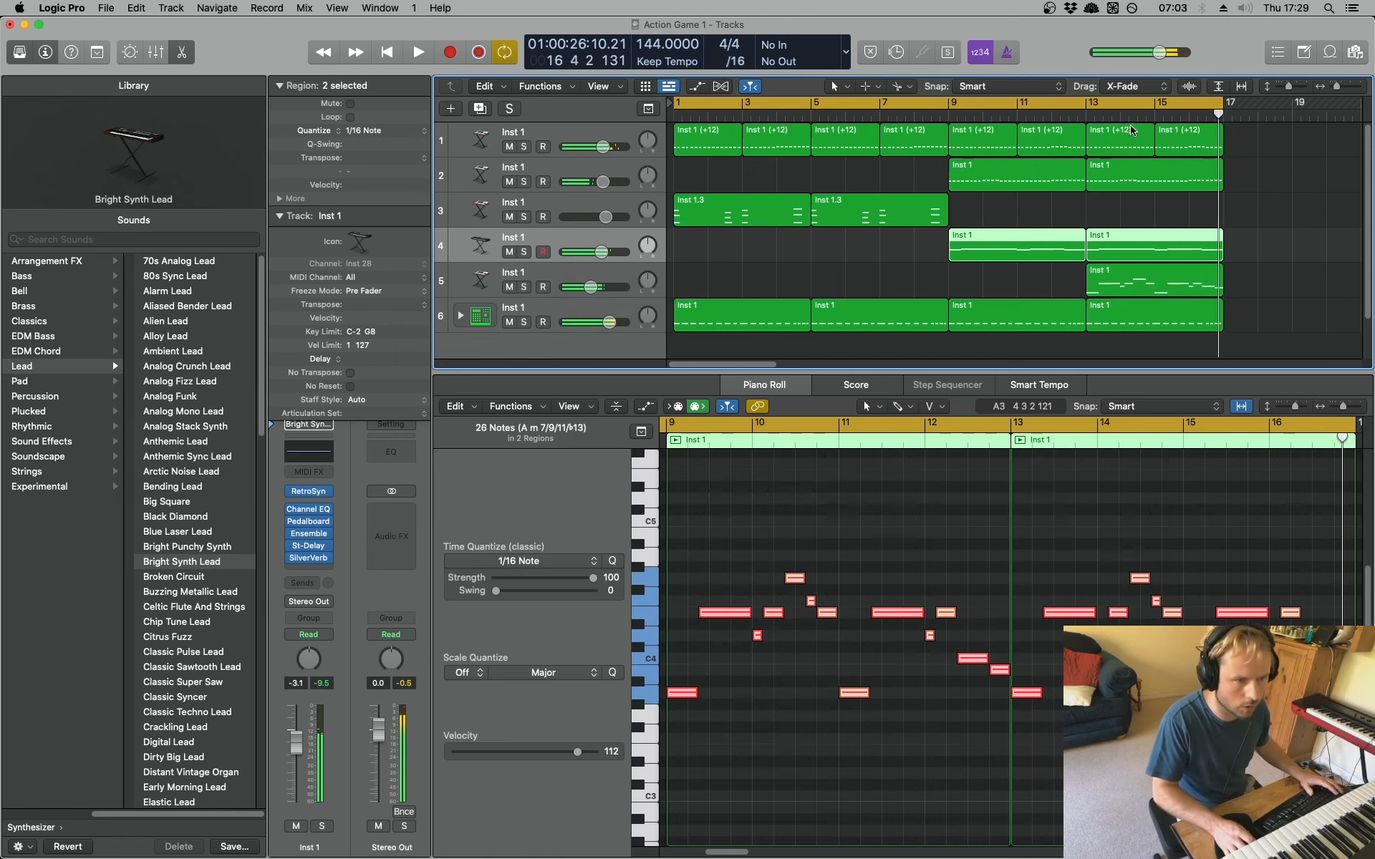
# Extend the start of the track 5 region half a bar earlier, to bar 12 beat 3, and play from there
pyautogui.click(1068, 118)
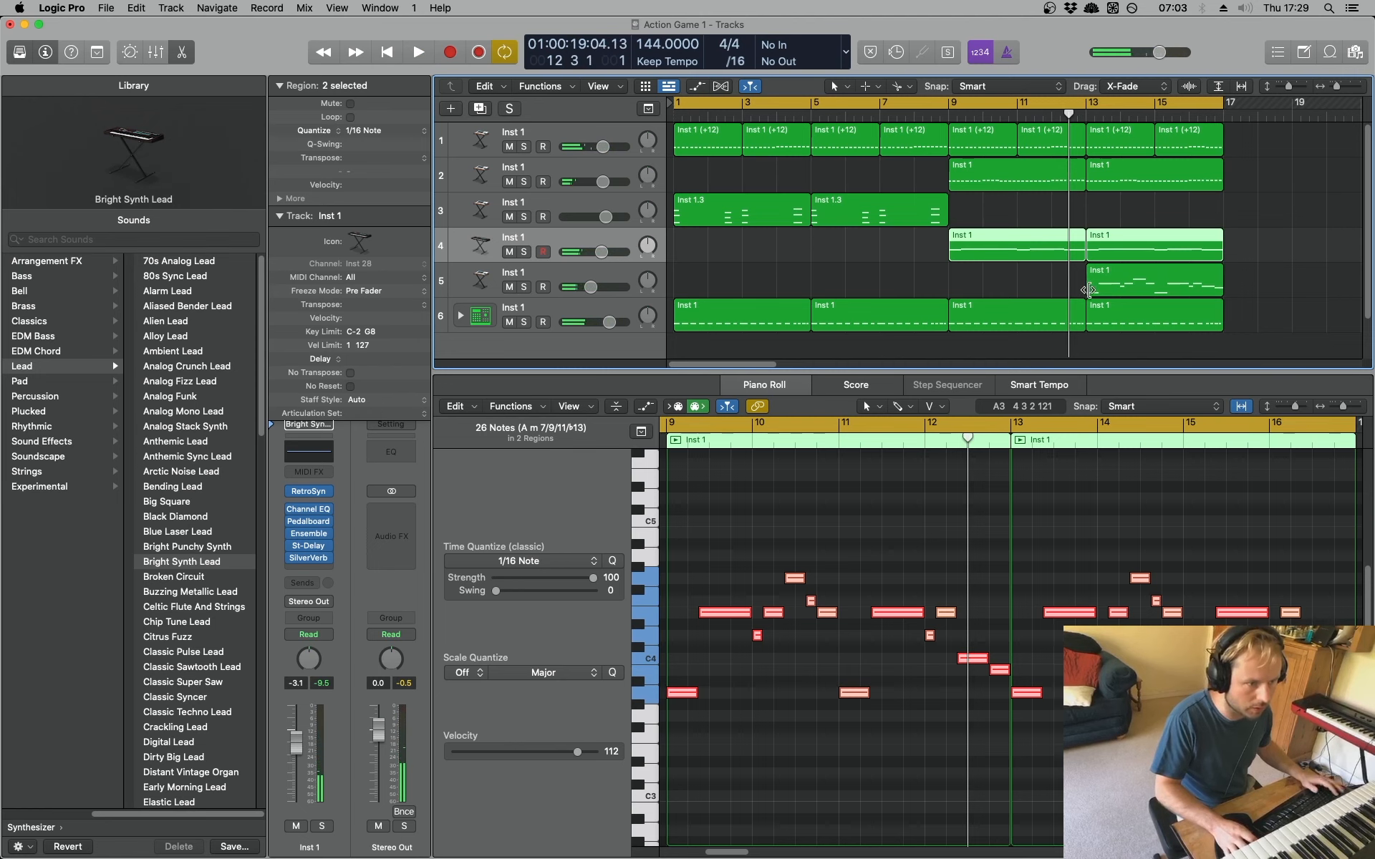
pyautogui.moveTo(1087, 289); pyautogui.dragTo(1072, 289)
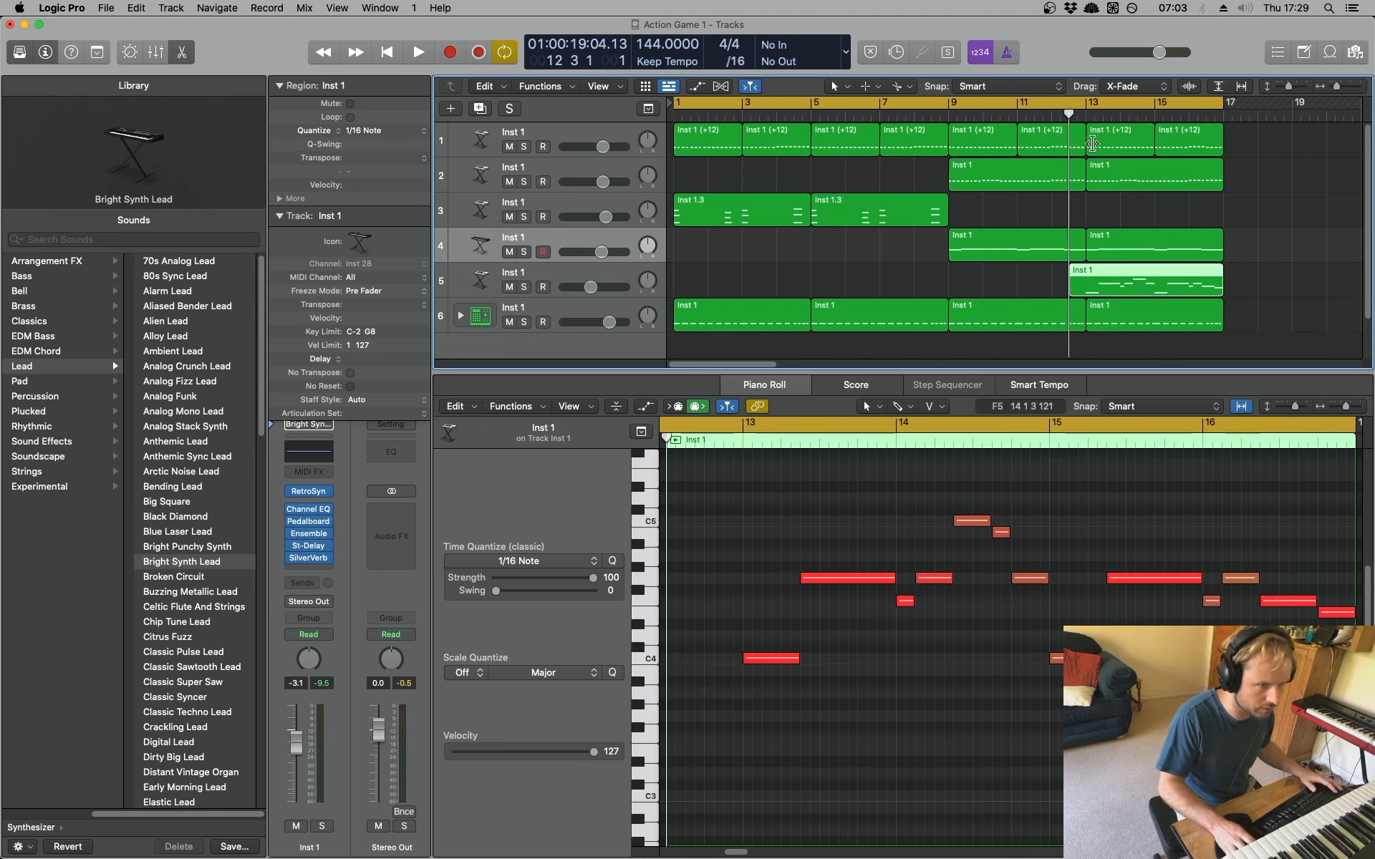
pyautogui.press('space')
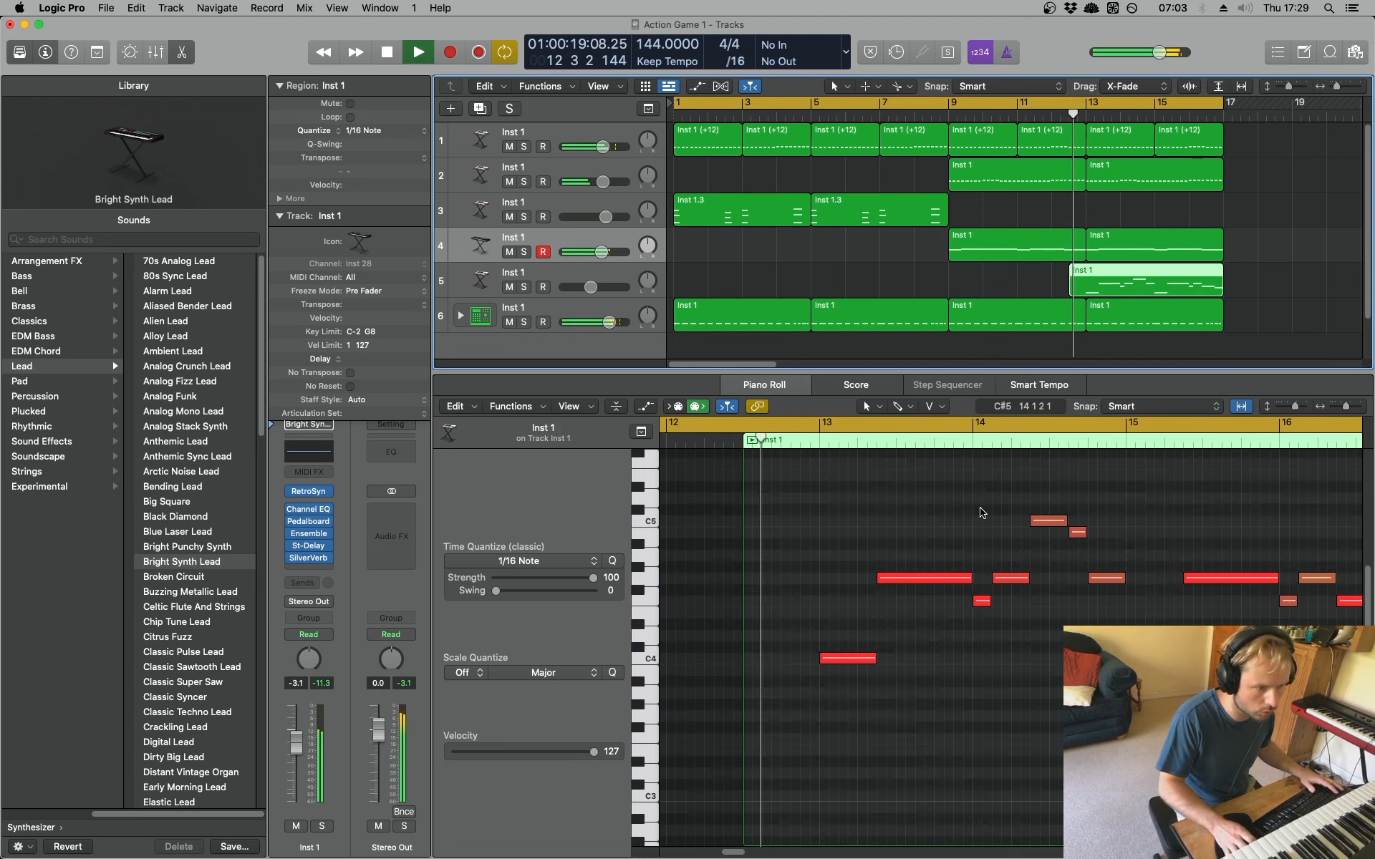
pyautogui.press('space')
# Add a short A3 pickup note just before bar 13 in the track 5 region by copying the C4 note, and play it back
pyautogui.click(814, 626)
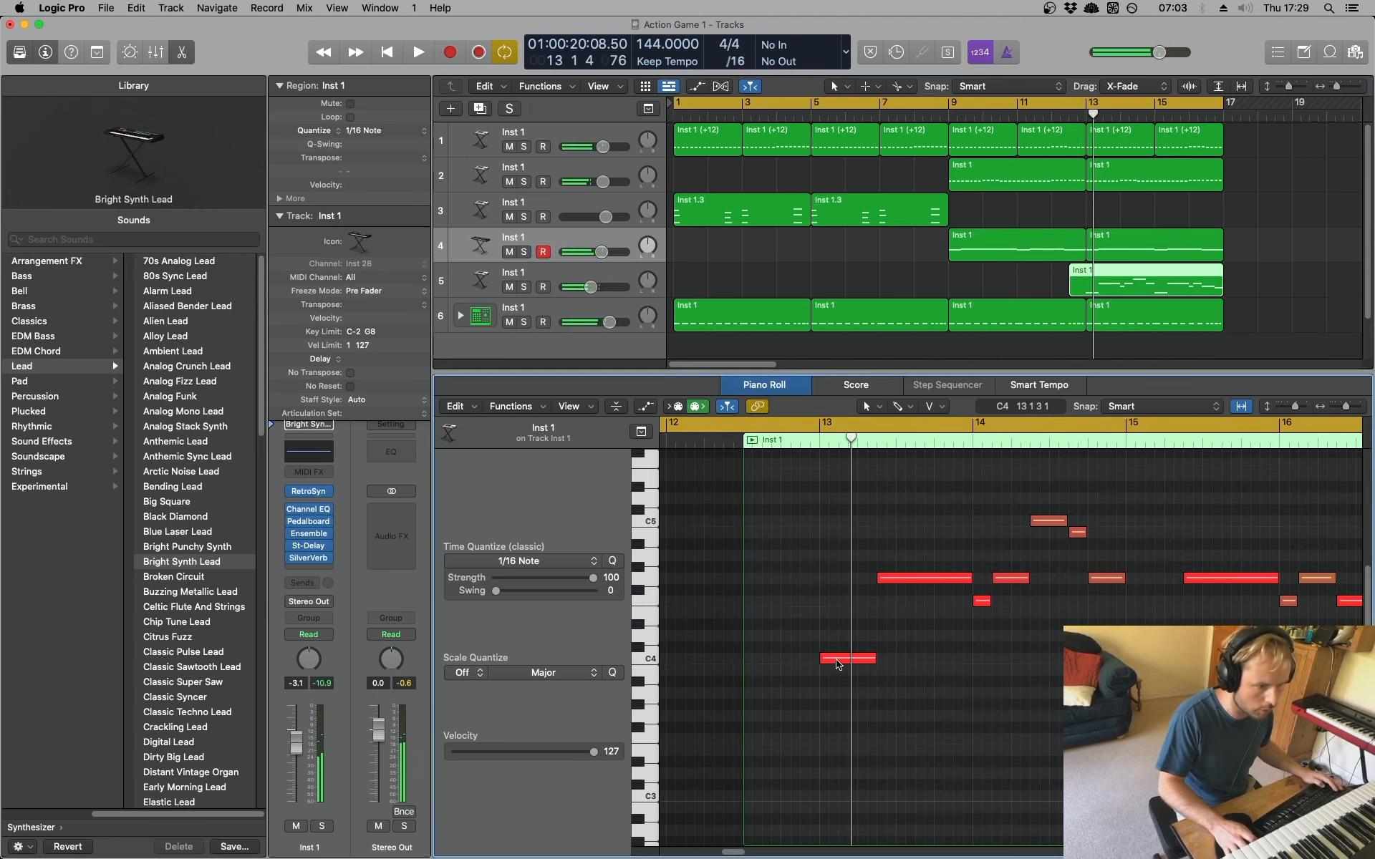
pyautogui.moveTo(840, 661); pyautogui.dragTo(818, 693)
pyautogui.press('space')
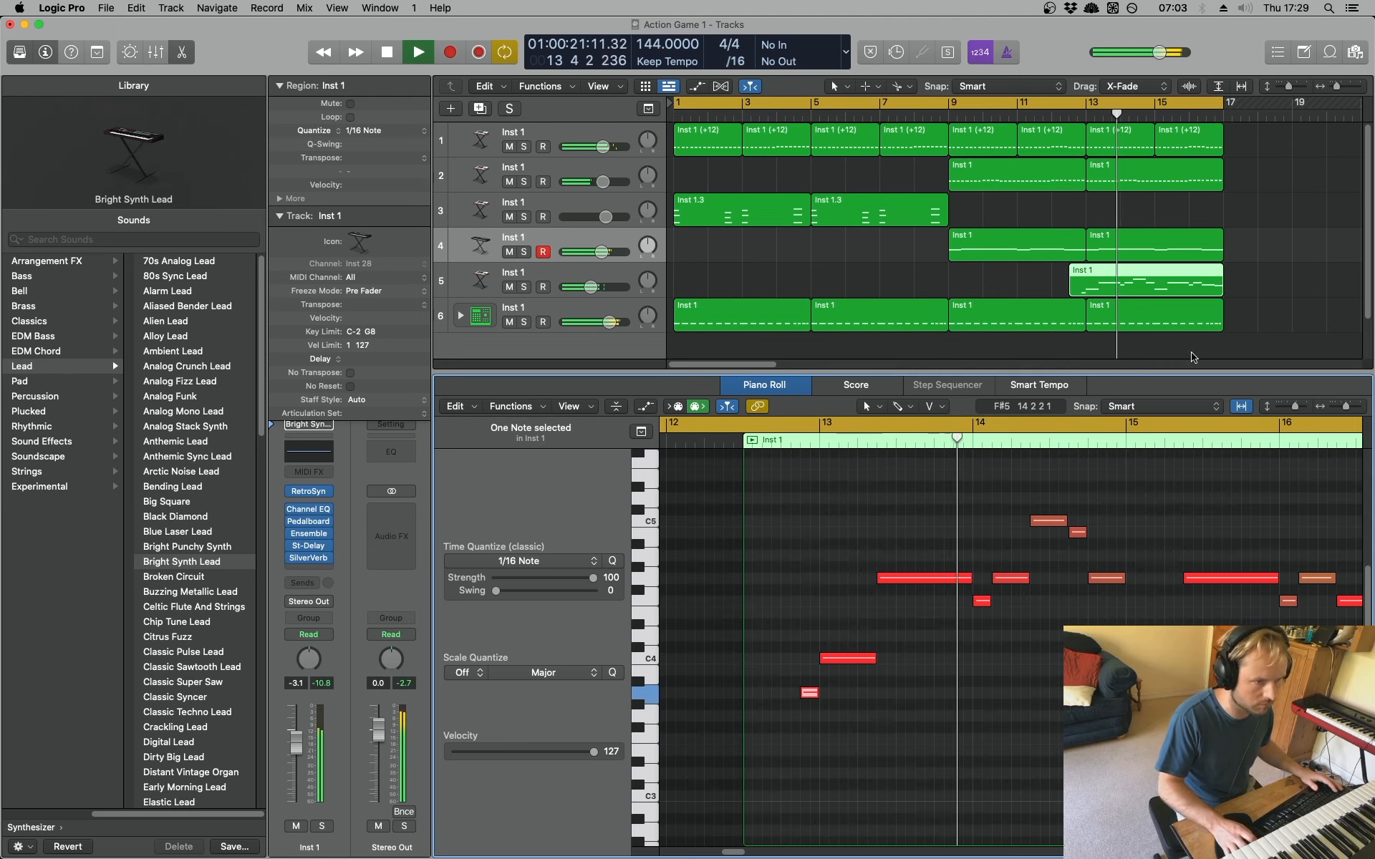
# Restart playback from about bar 8 and listen through to the end of the piece at bar 17
pyautogui.press('space')
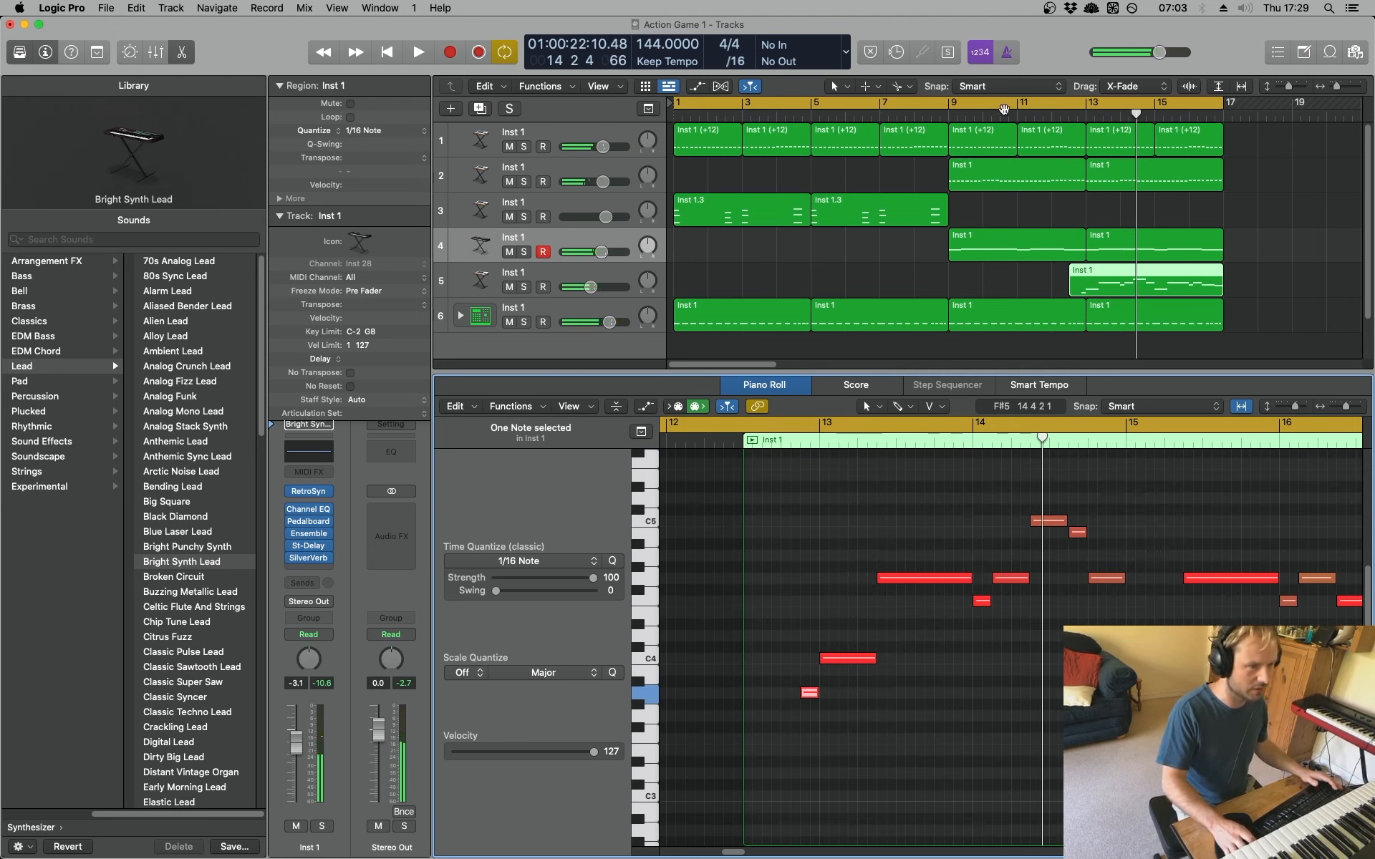
pyautogui.click(921, 119)
pyautogui.press('space')
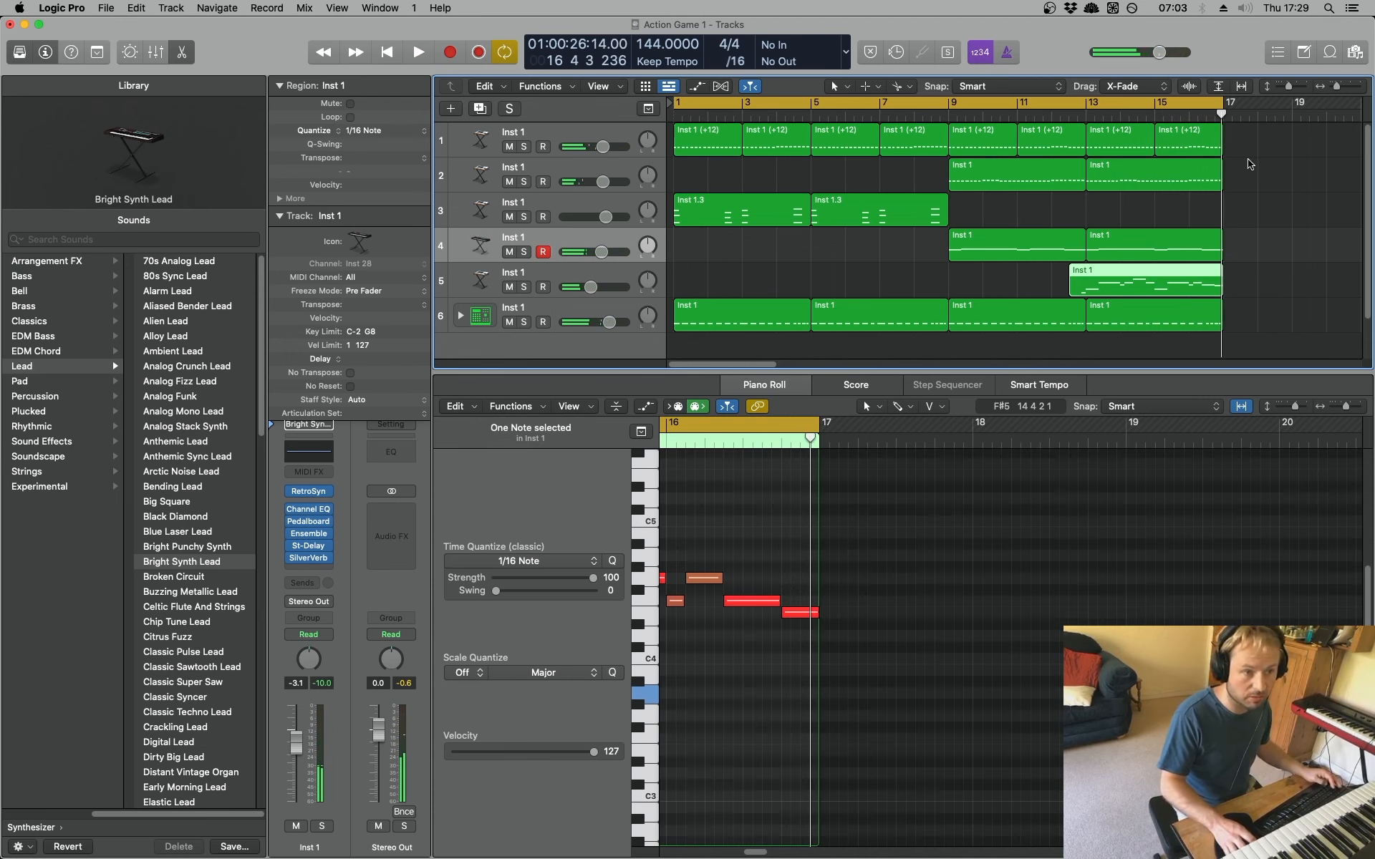
# Duplicate all regions of bars 1 to 17 so the copies start at bar 17, and play the beginning of the copied section
pyautogui.moveTo(1262, 331); pyautogui.dragTo(1300, 143)
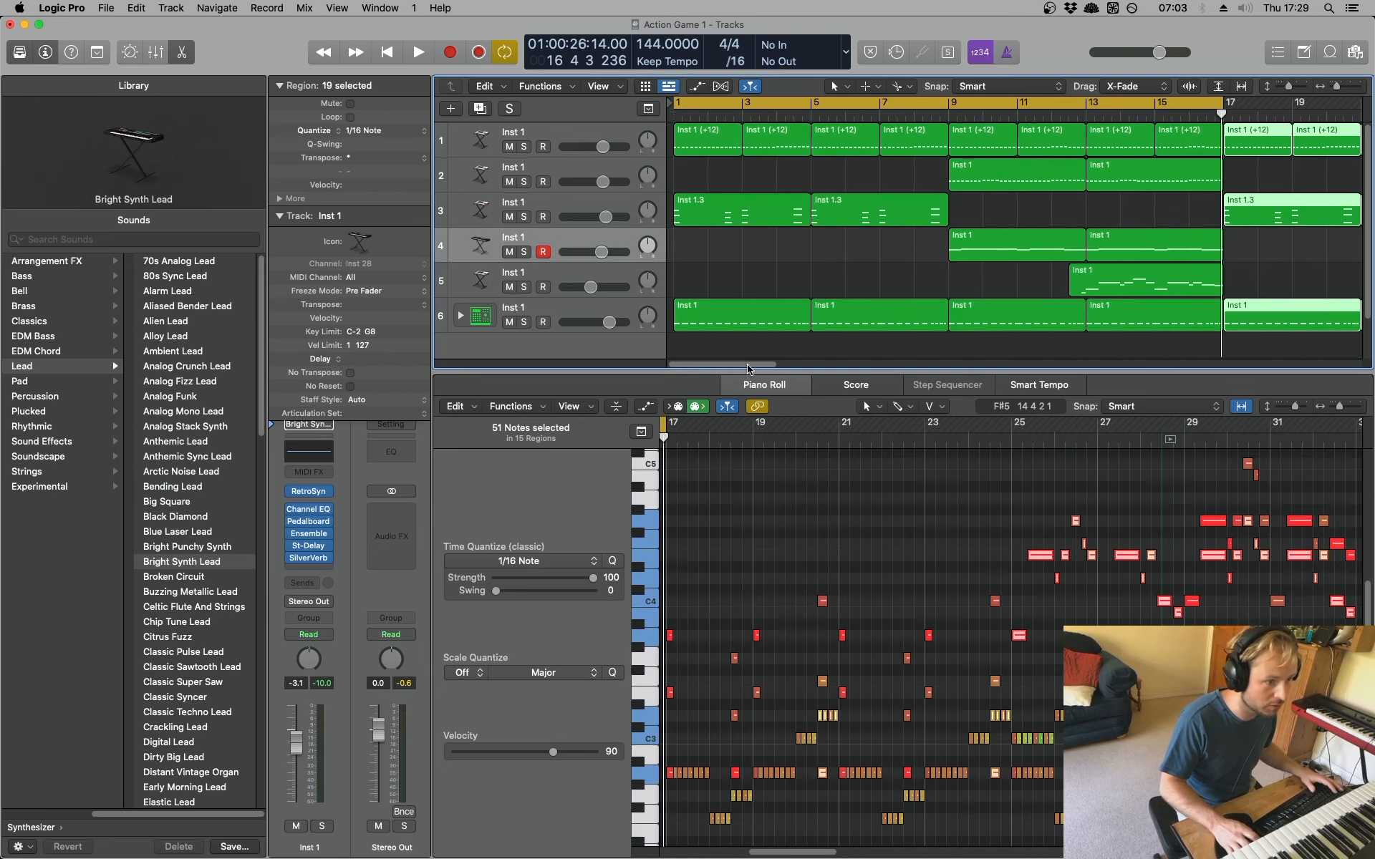
pyautogui.moveTo(747, 369); pyautogui.dragTo(820, 371)
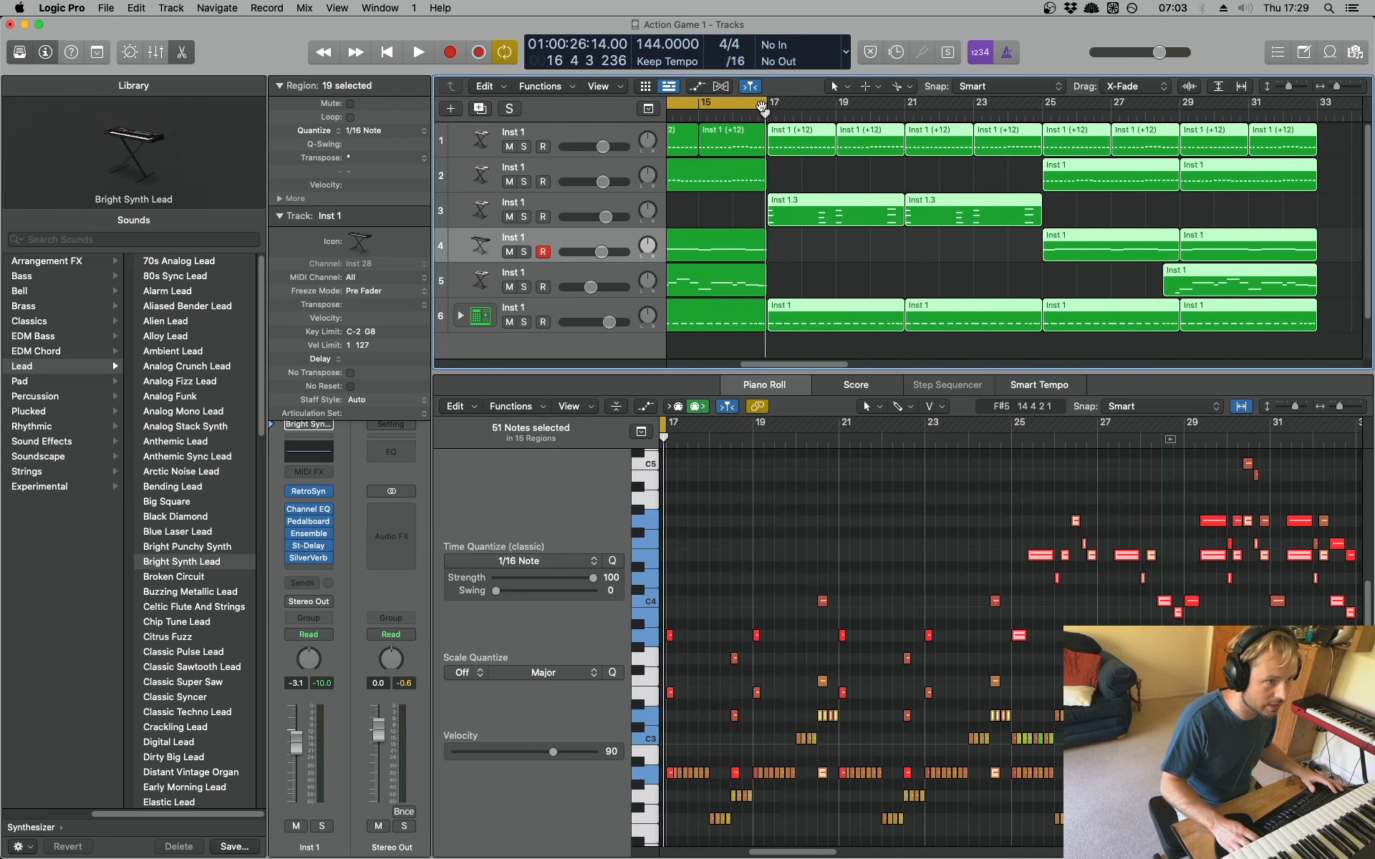
pyautogui.click(1316, 119)
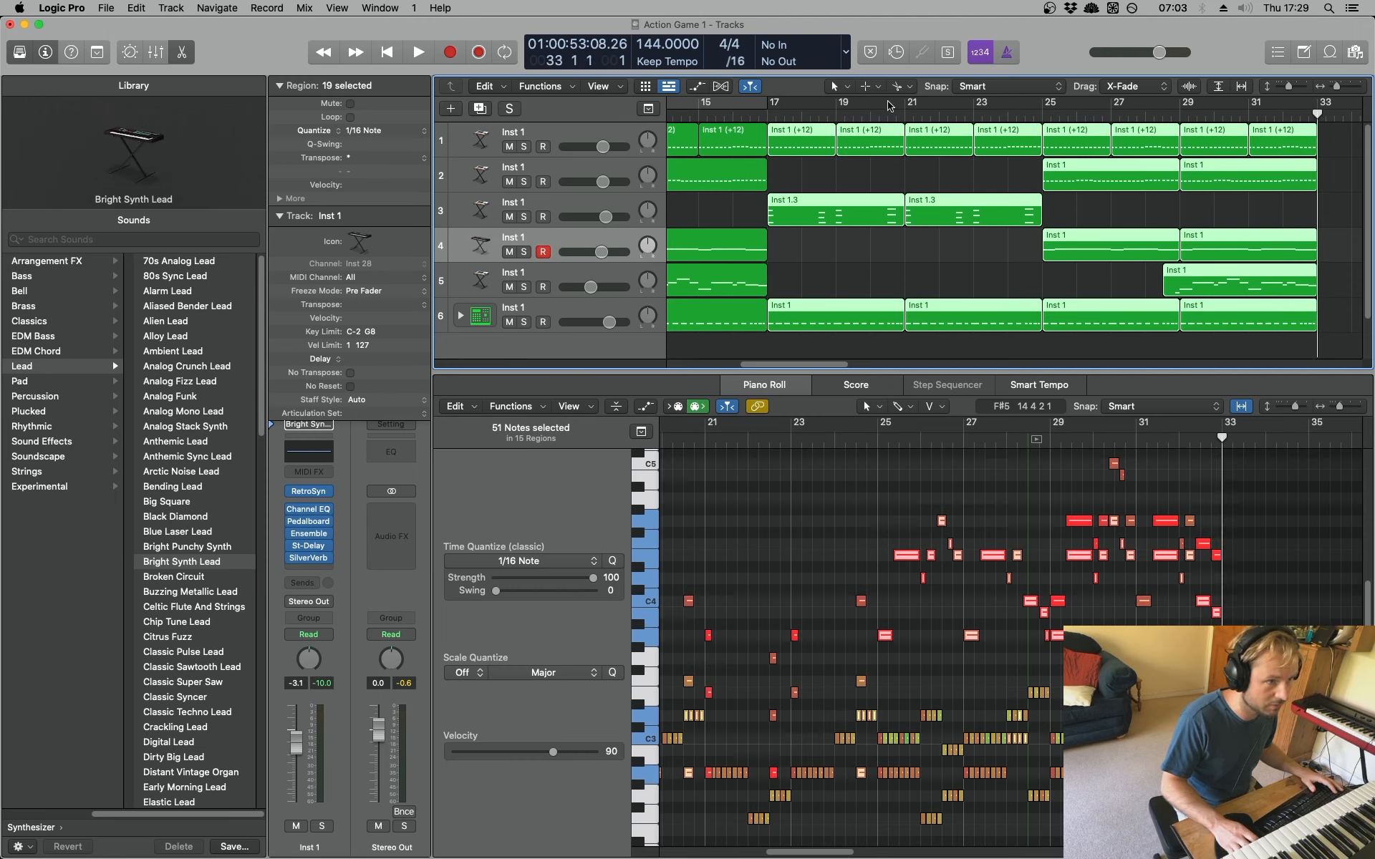
pyautogui.click(753, 116)
pyautogui.press('space')
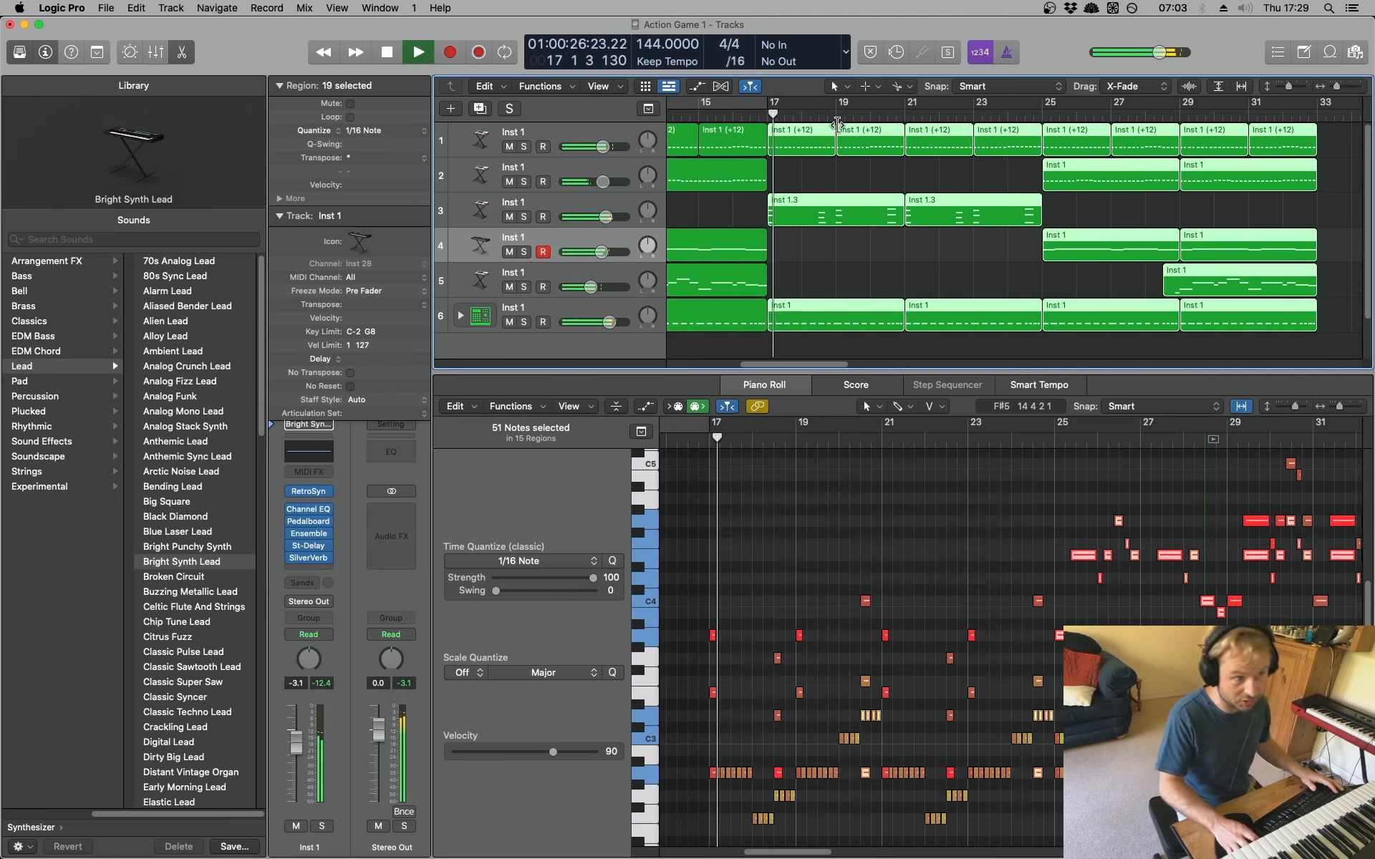
pyautogui.press('space')
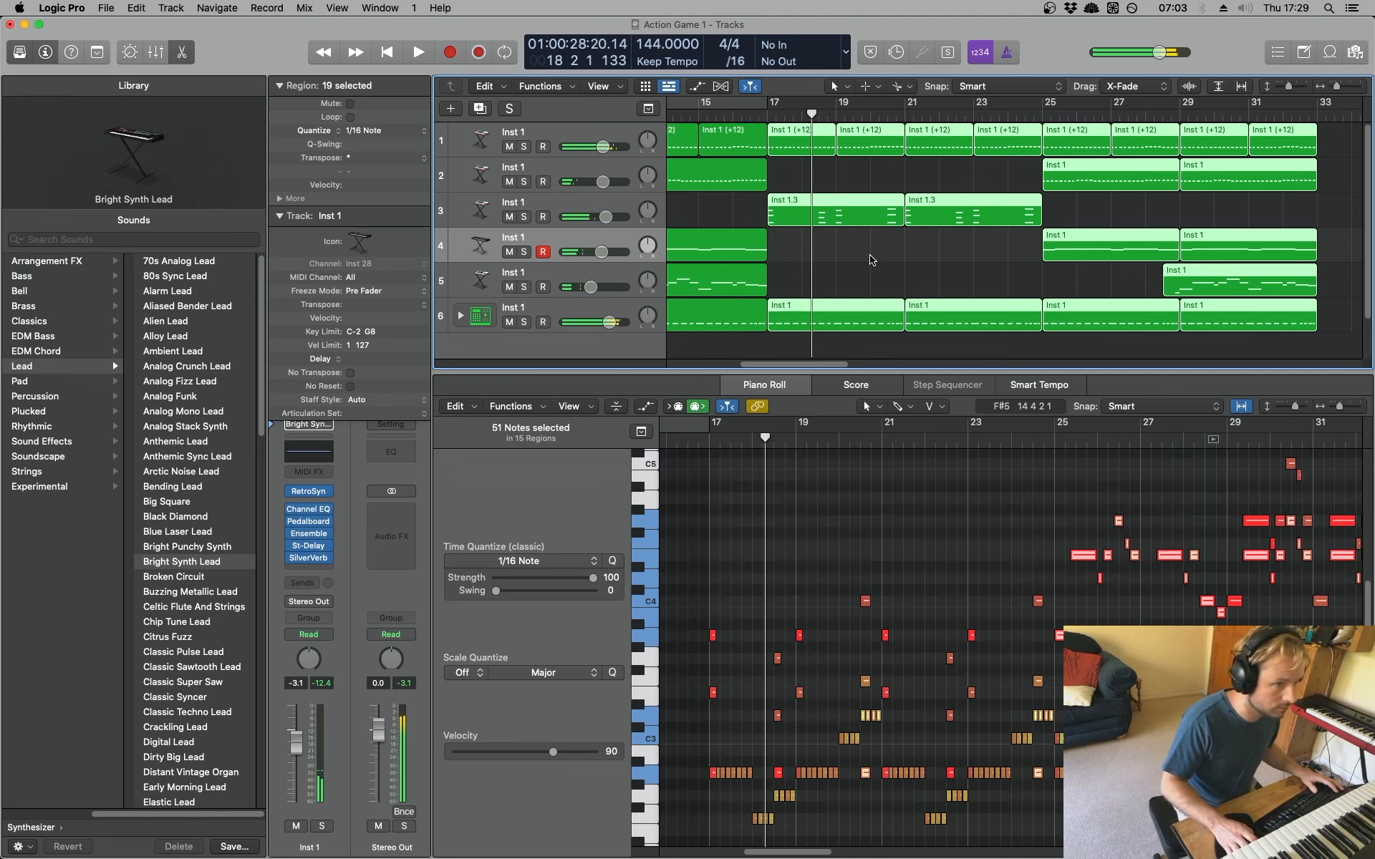
# Set the cycle range to bars 17 to 25 and create a new track duplicating the Analog Stack Synth settings of track 3
pyautogui.moveTo(770, 103); pyautogui.dragTo(1042, 105)
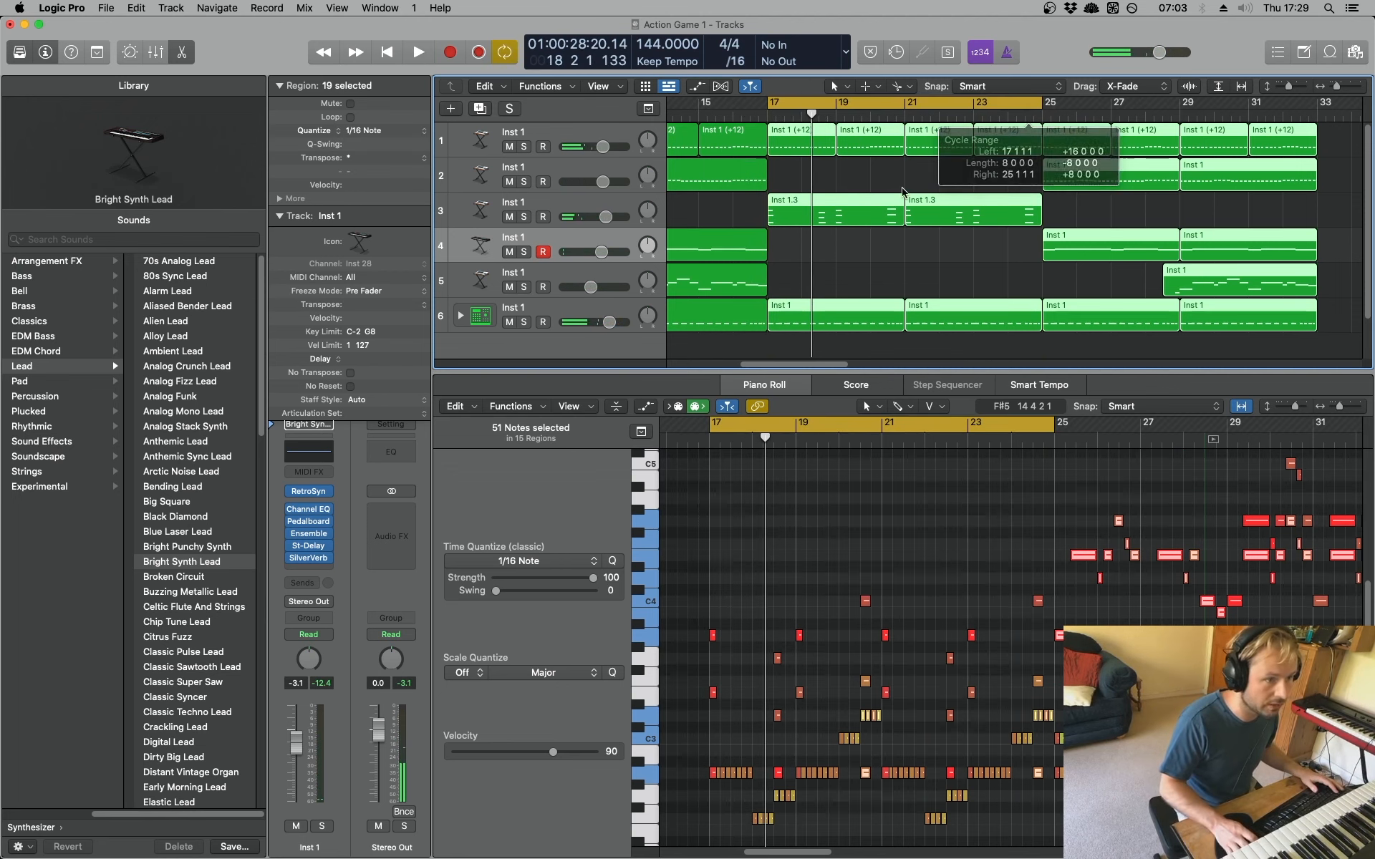
pyautogui.click(574, 206)
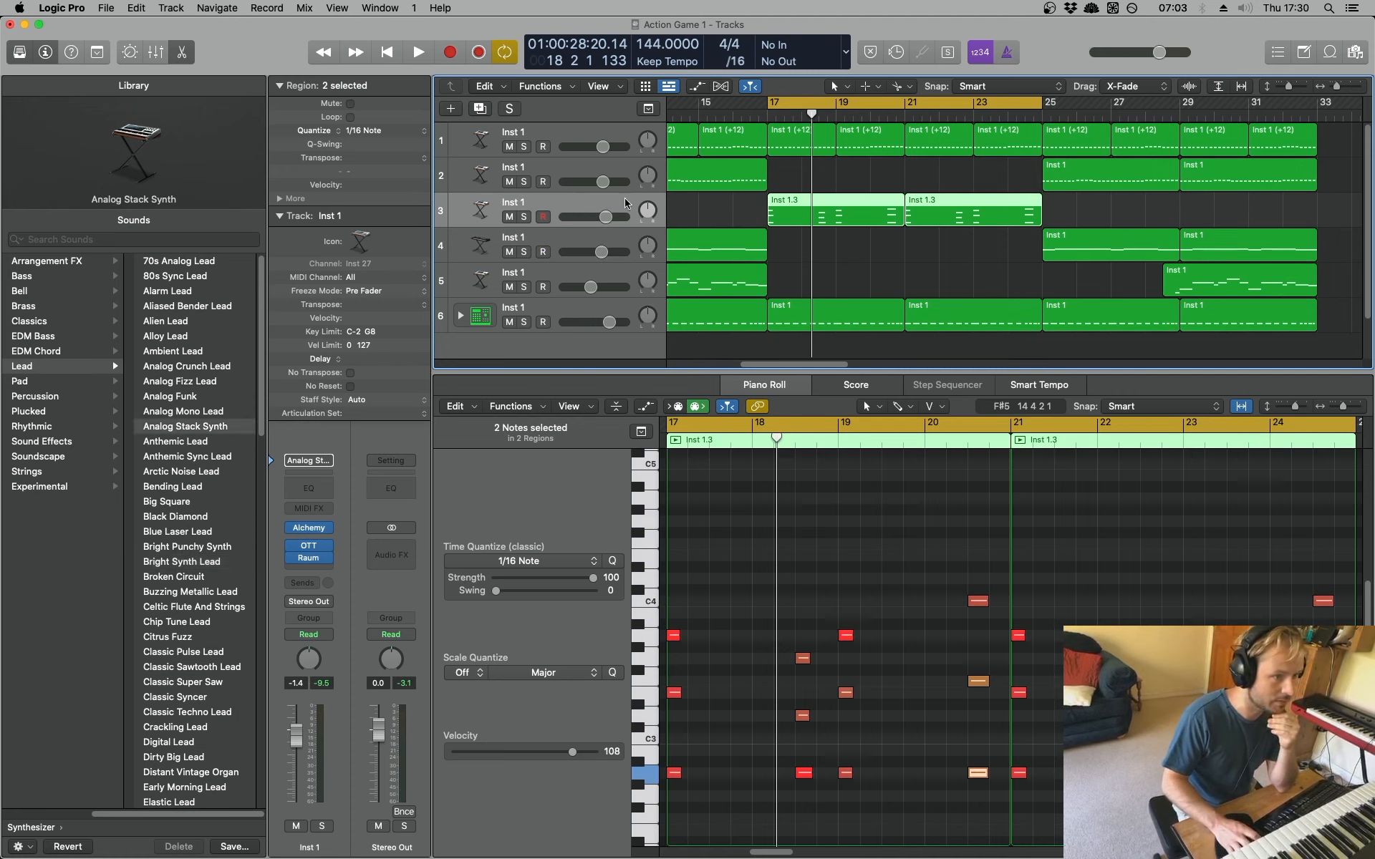
pyautogui.click(487, 110)
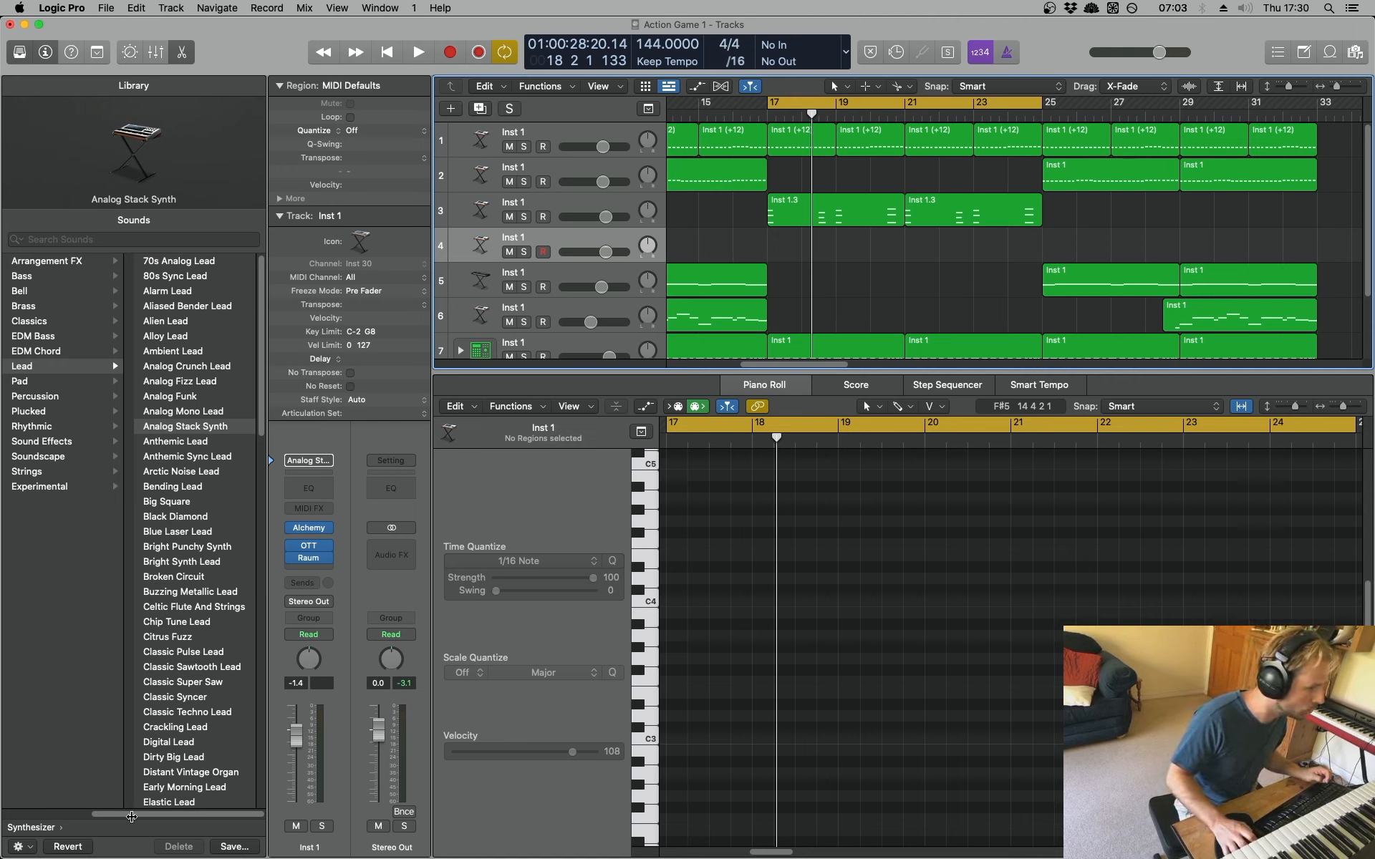
# Load the Plucked Cycles sound from Arpeggiator Synth Basics on the new track 4 and try it out against the cycled section
pyautogui.moveTo(132, 817); pyautogui.dragTo(38, 817)
pyautogui.click(32, 534)
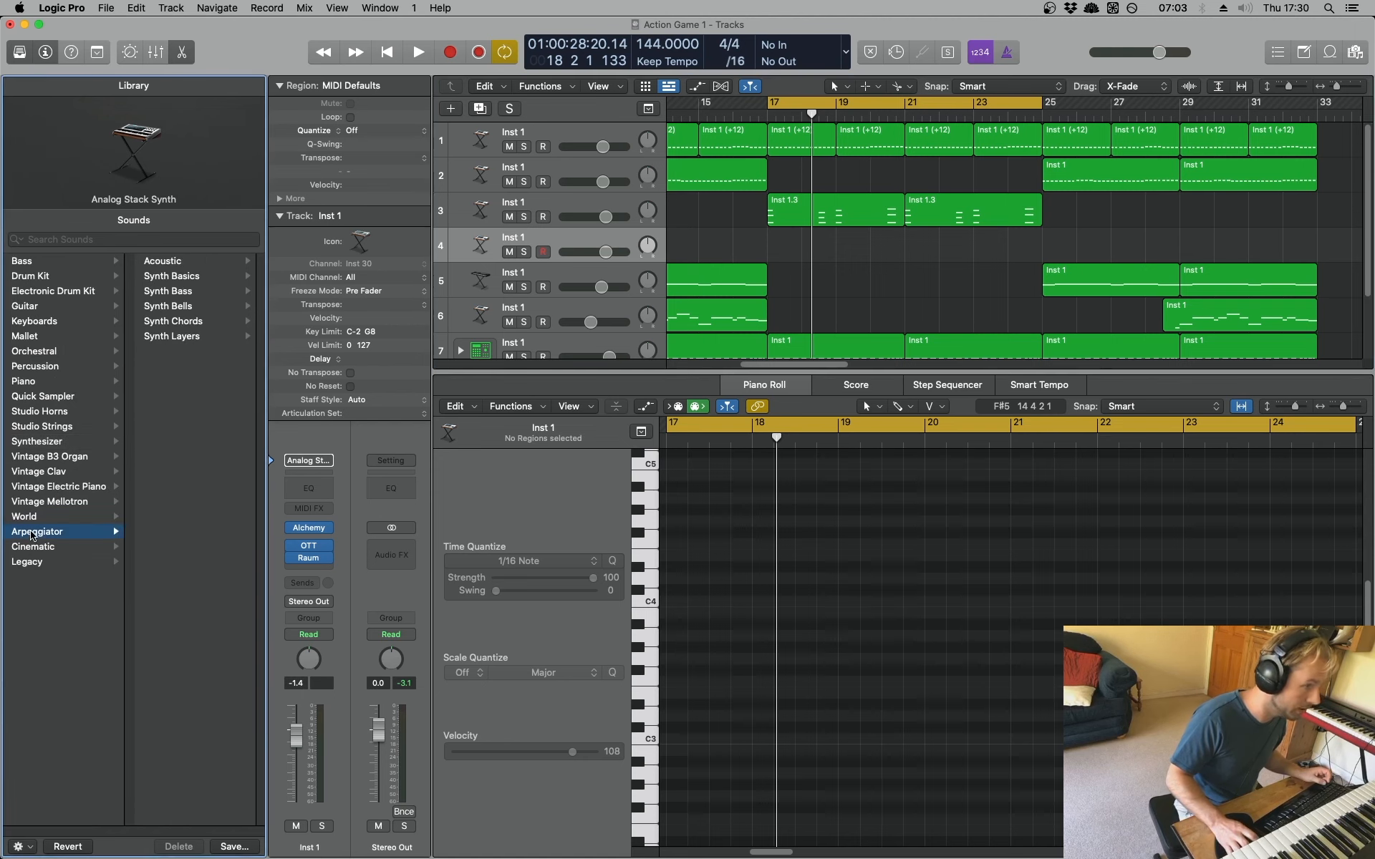
pyautogui.click(200, 278)
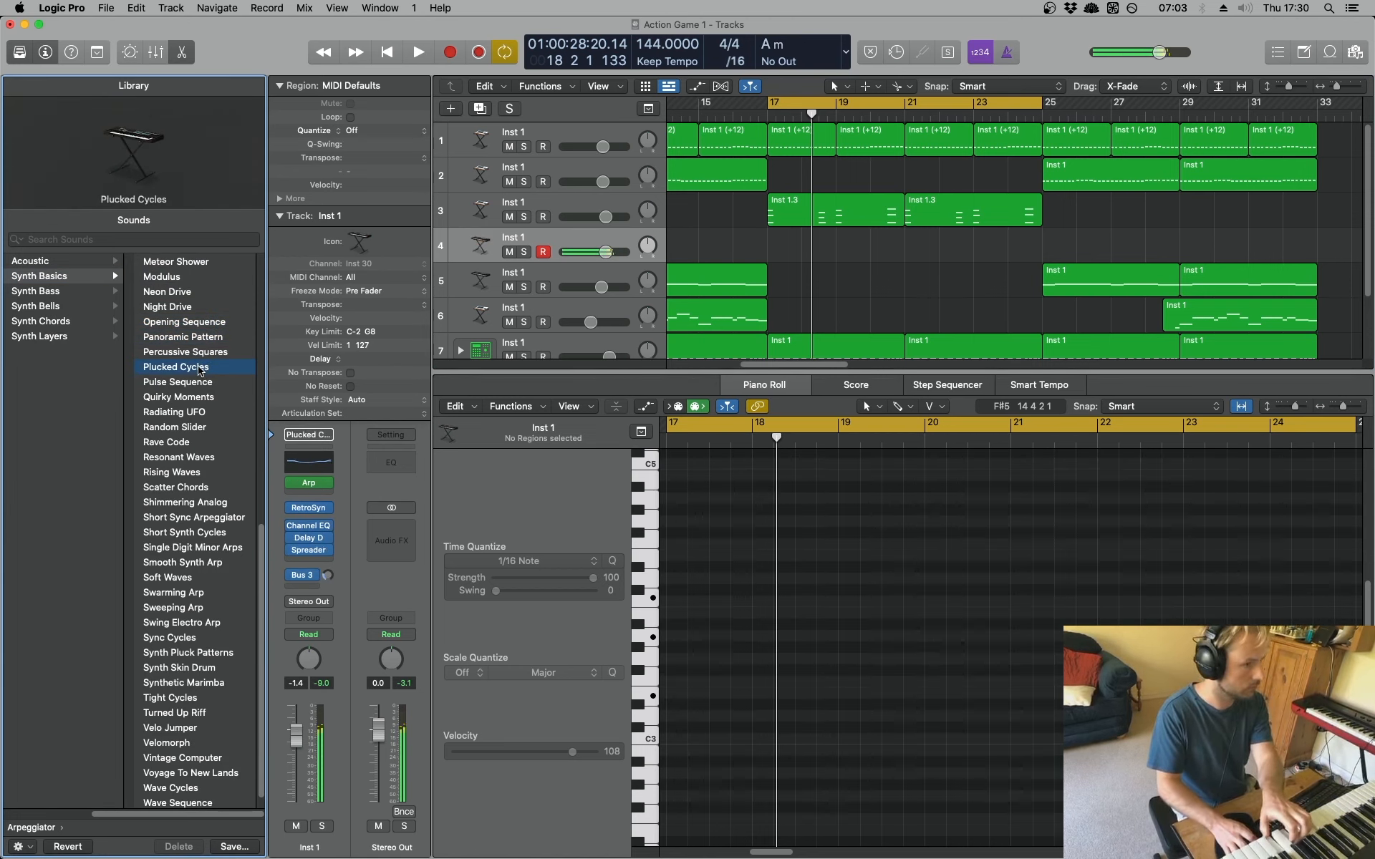
pyautogui.press('space')
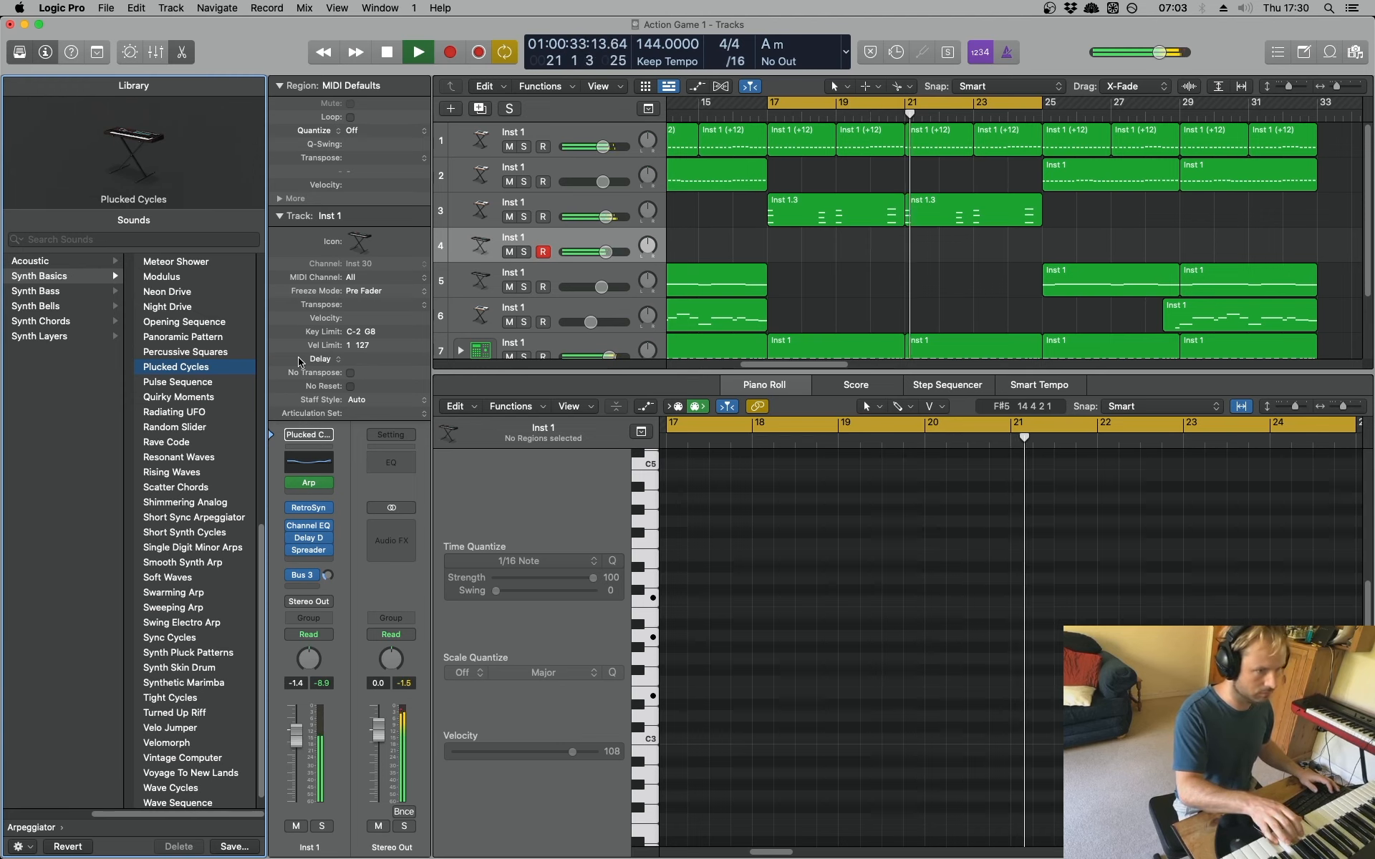
pyautogui.press('space')
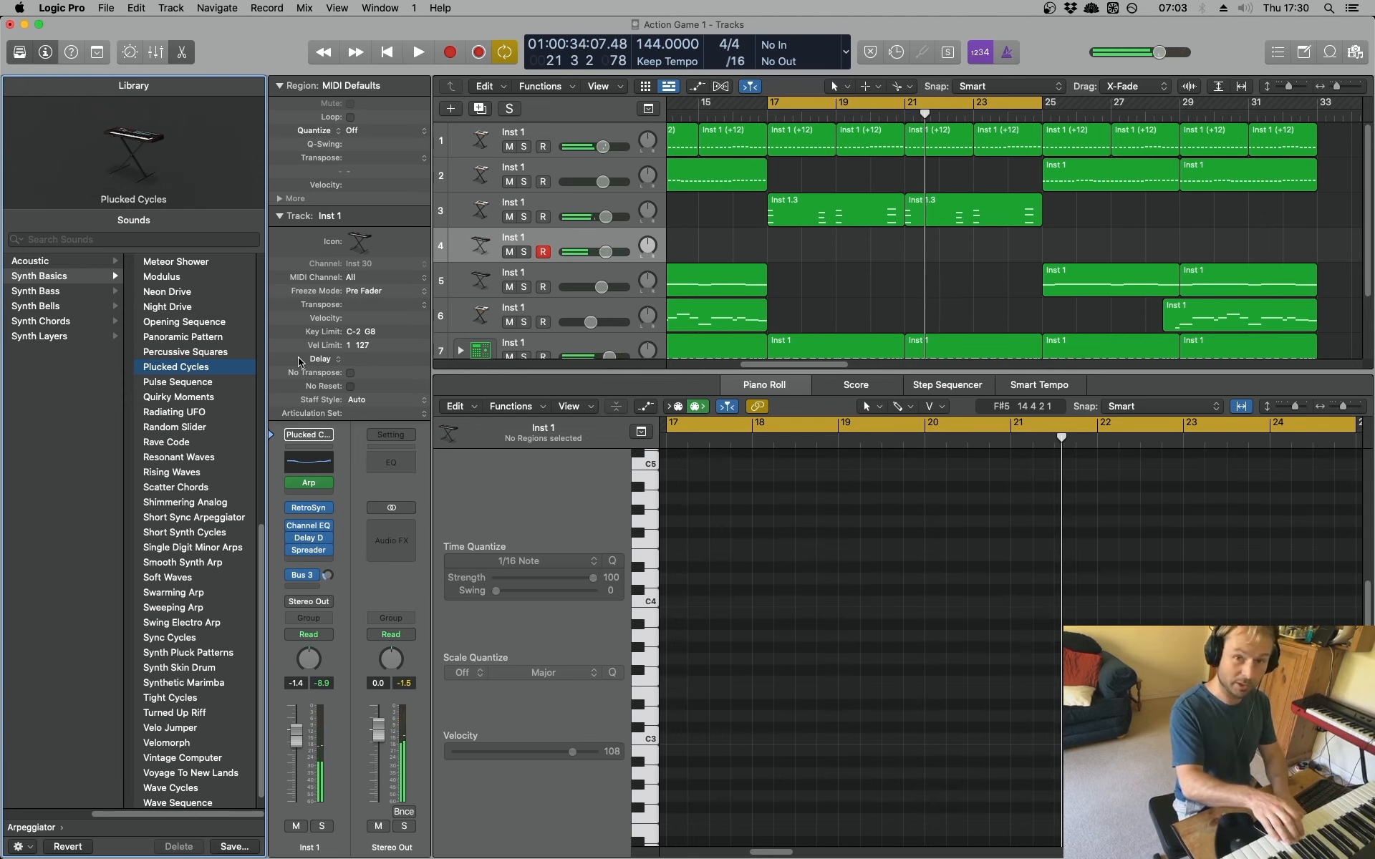
# Record a held-note arpeggiator part on track 4 from bar 17 to bar 25 and play it back
pyautogui.press('r')
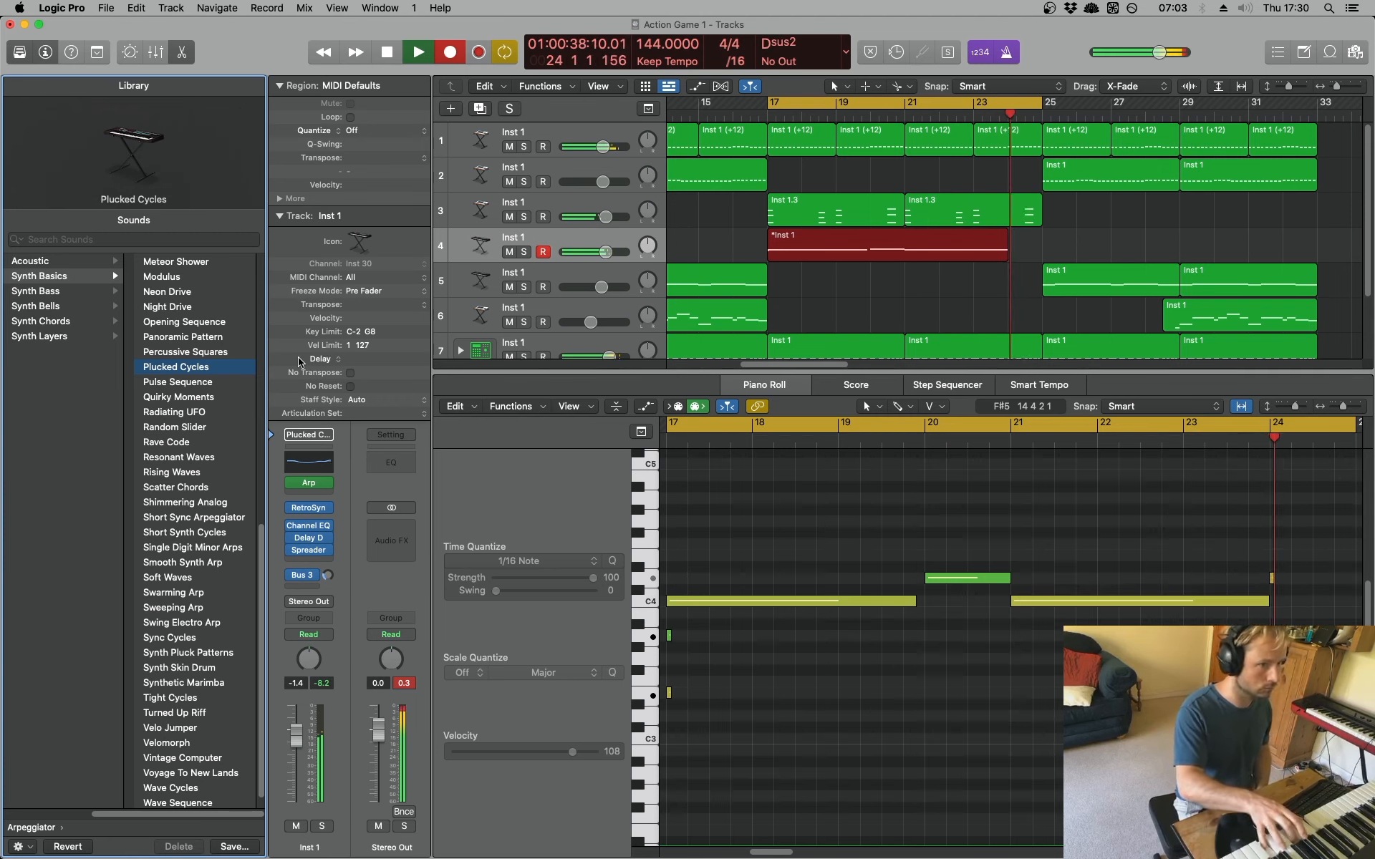
pyautogui.press('space')
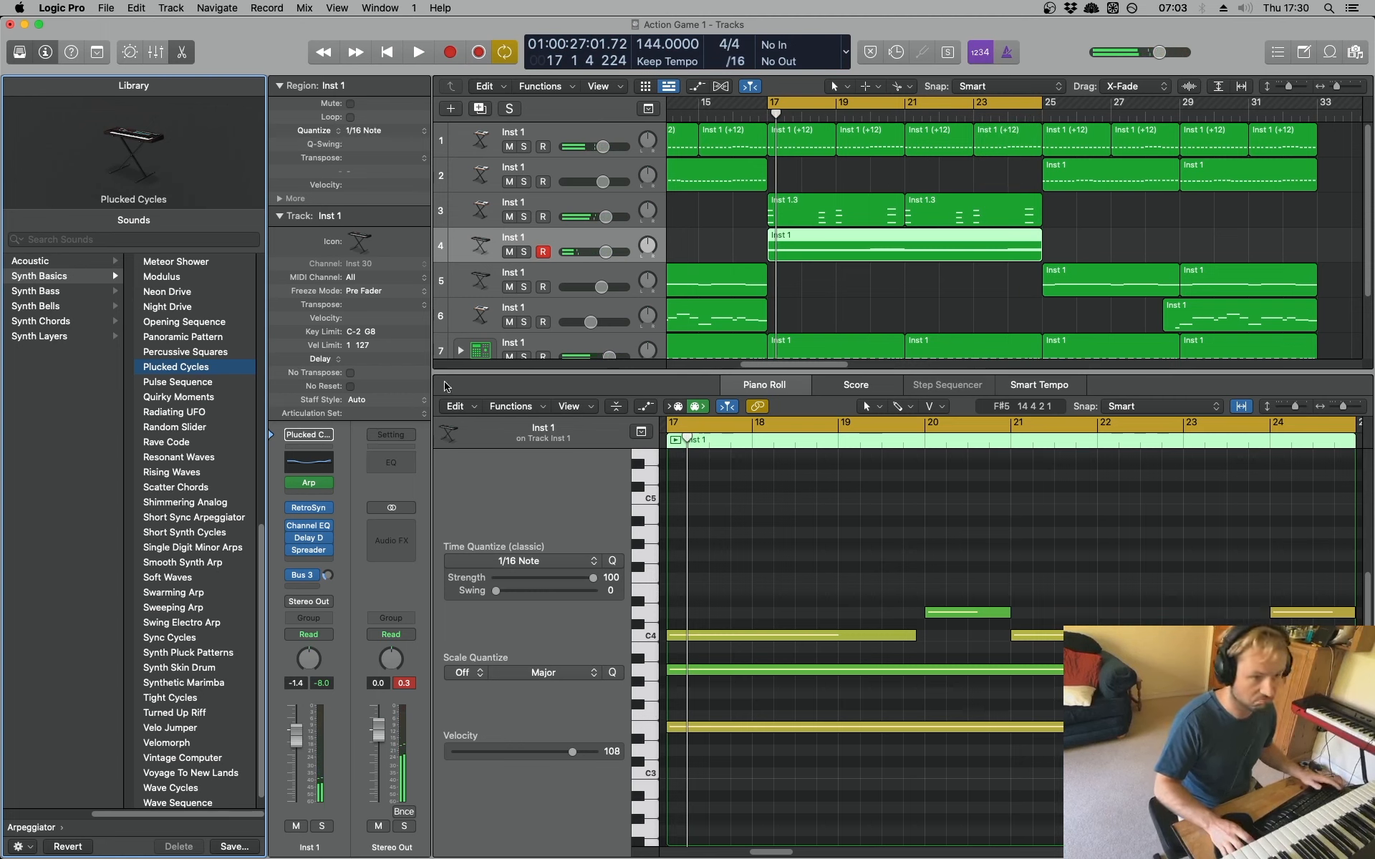
pyautogui.press('space')
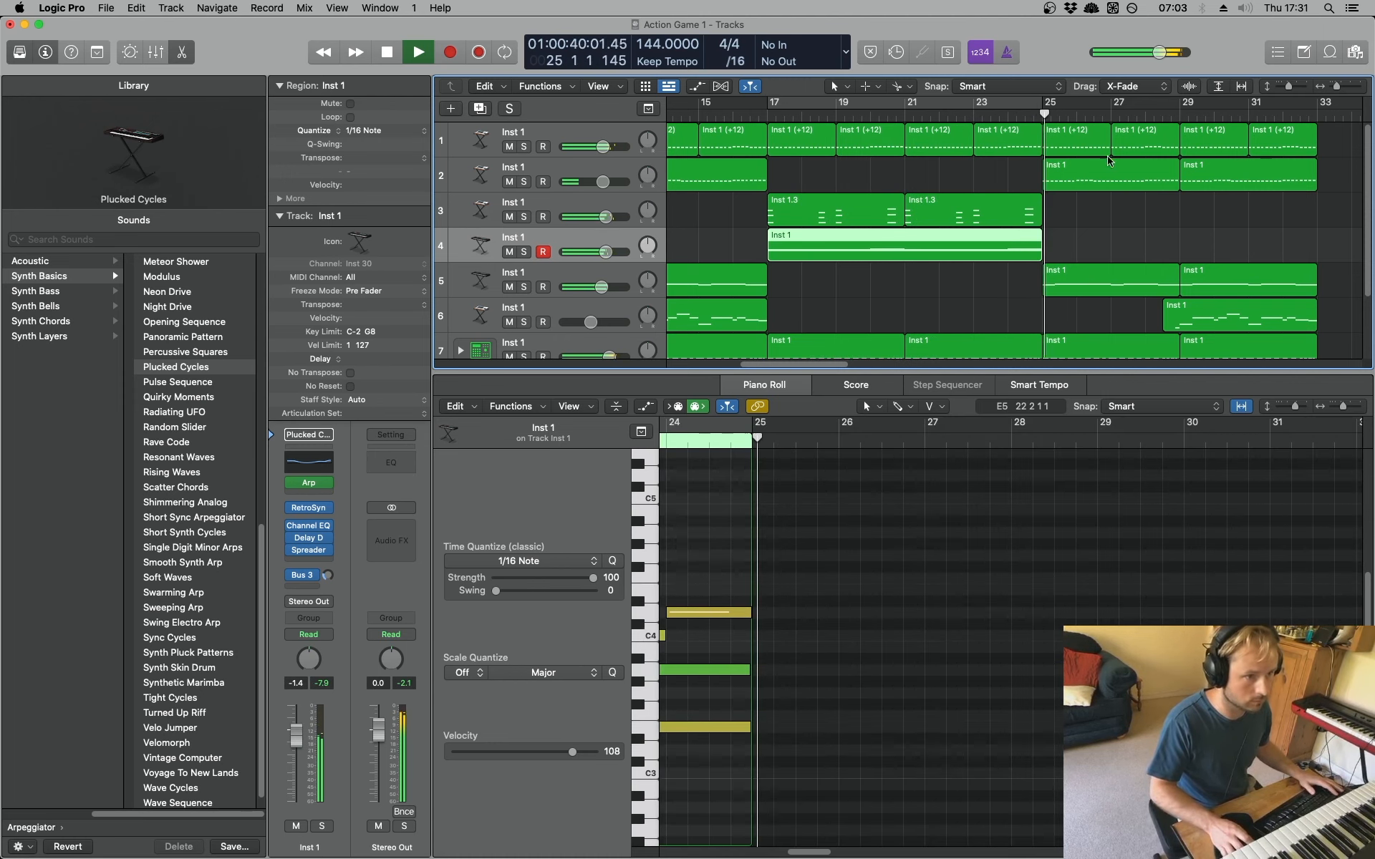
pyautogui.press('space')
# Cycle bars 25 to 33, duplicate the track 5 Bright Synth Lead, and move its two regions in that range onto the new track 6
pyautogui.moveTo(1049, 106); pyautogui.dragTo(1319, 107)
pyautogui.scroll(-1, 1232, 249)
pyautogui.scroll(-2, 1231, 249)
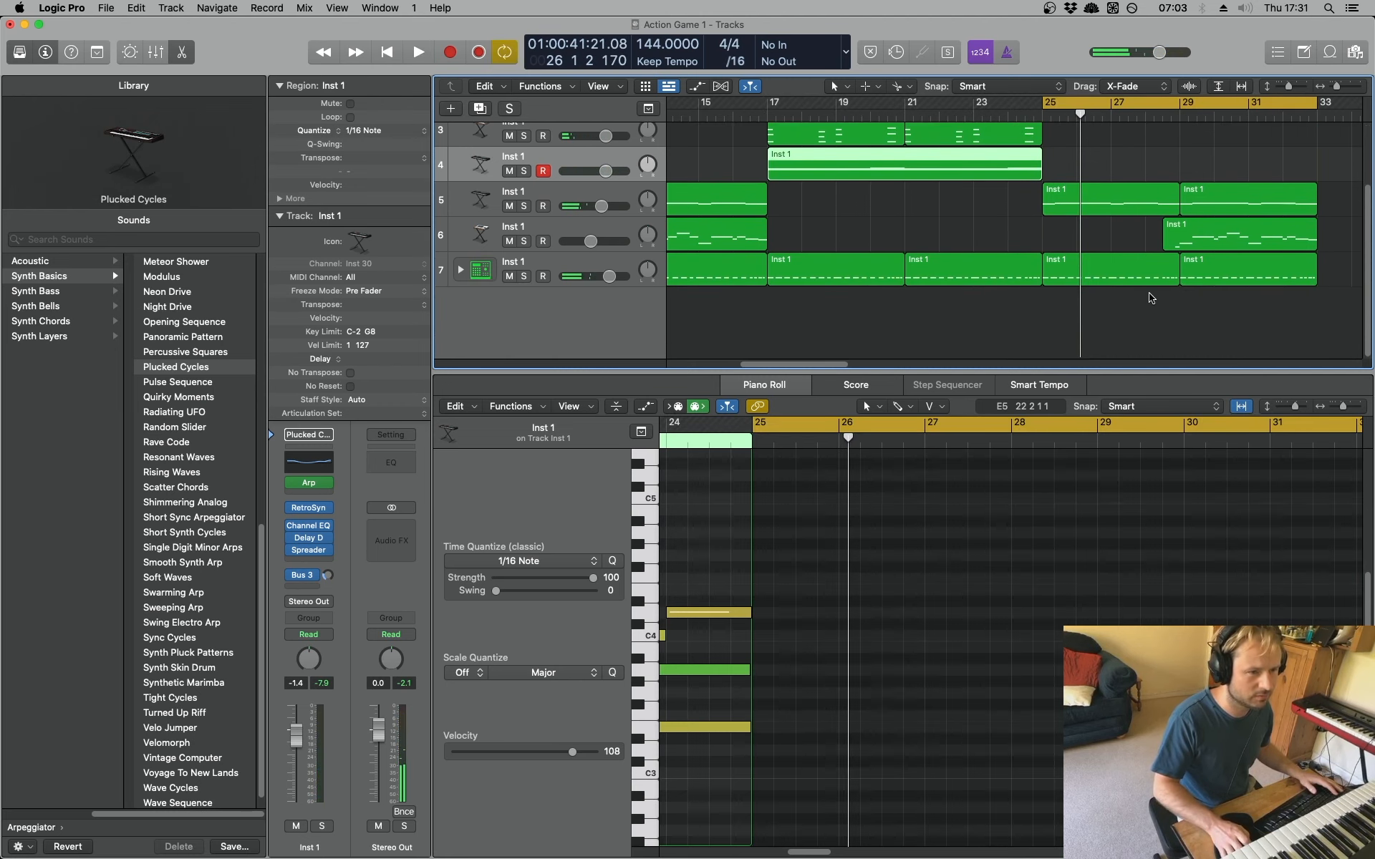
pyautogui.click(561, 197)
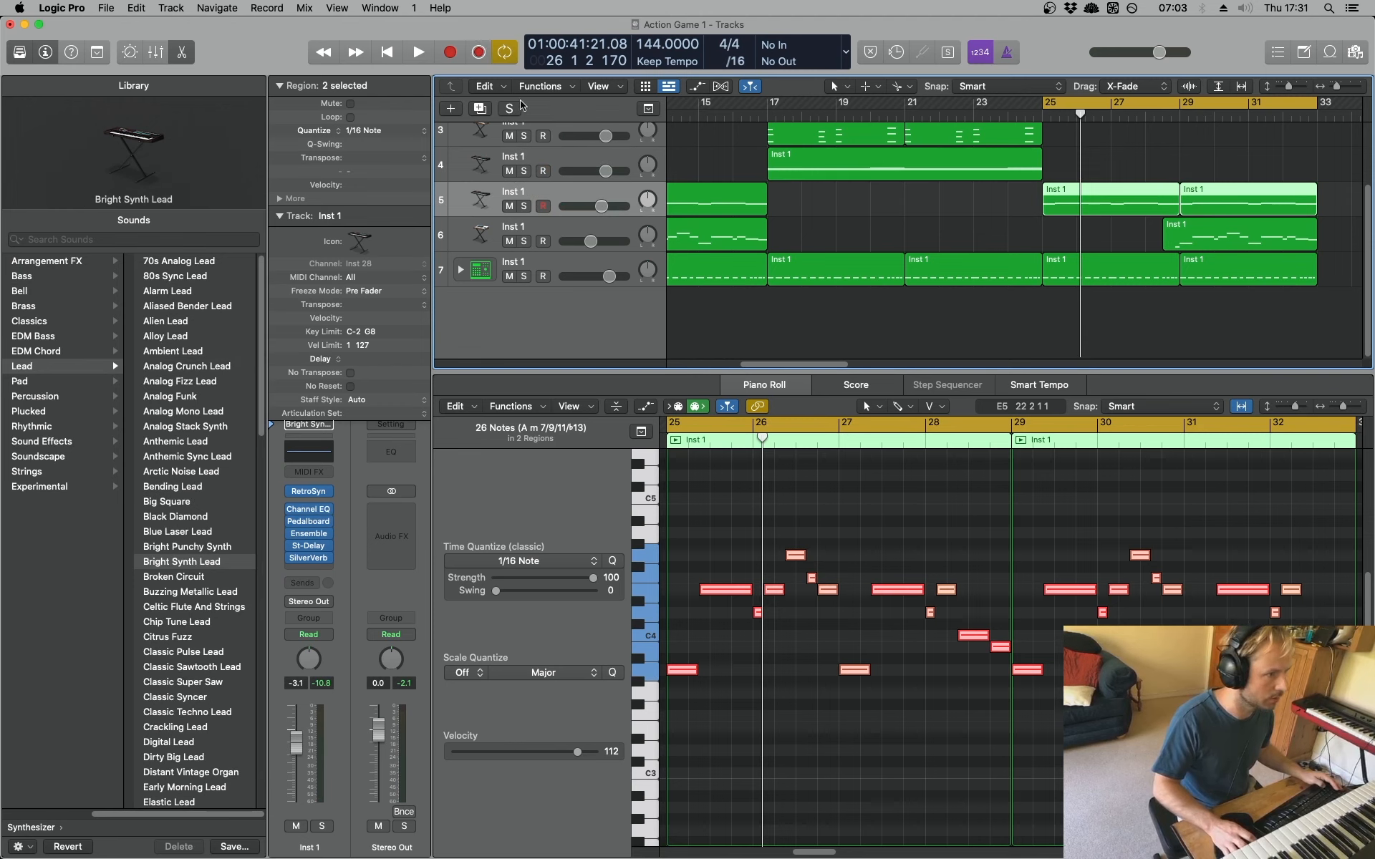
pyautogui.click(479, 109)
pyautogui.moveTo(1339, 201); pyautogui.dragTo(1056, 233)
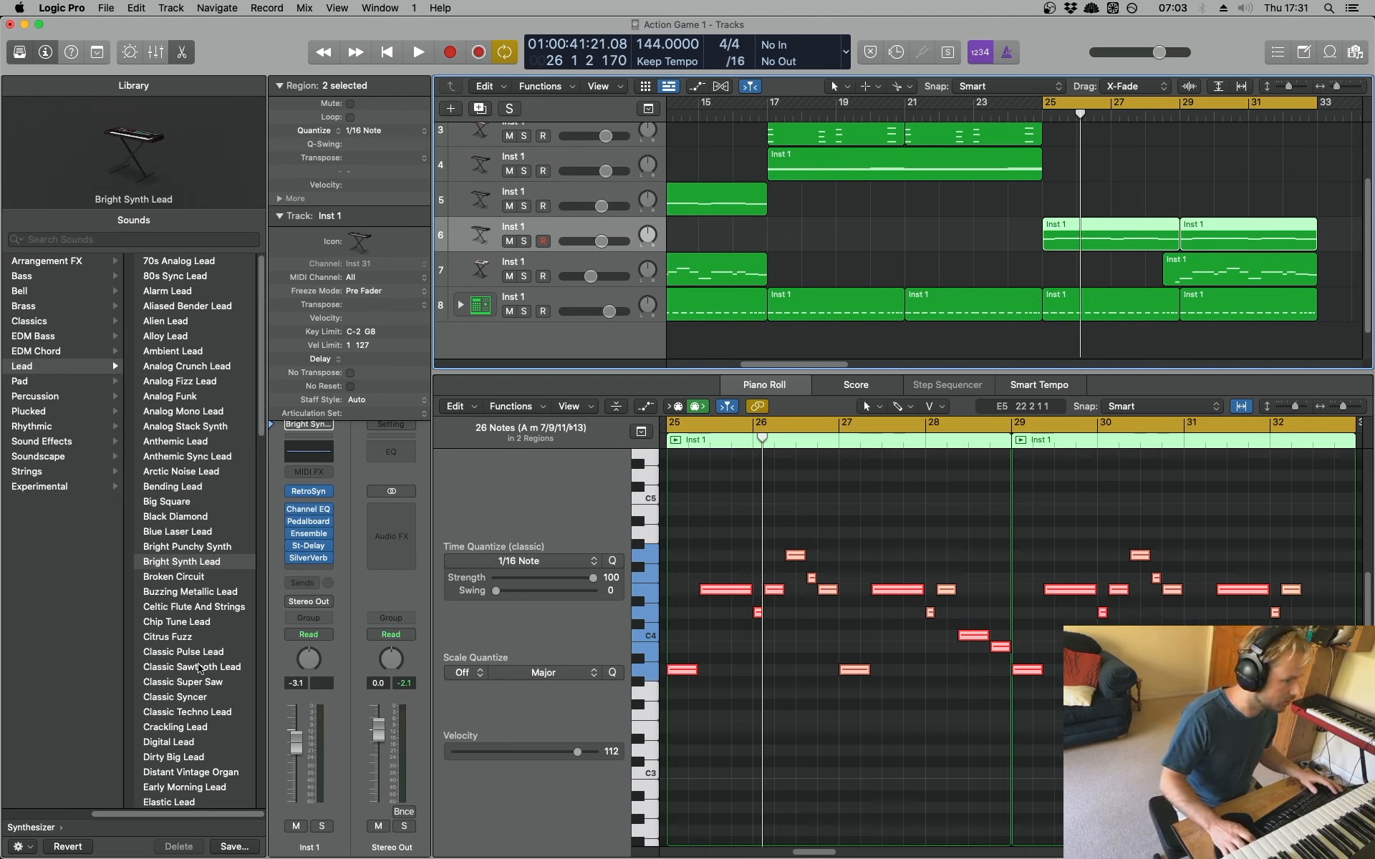
# Change the sound of track 6 to the Classic Super Saw lead and audition it in playback
pyautogui.click(183, 683)
pyautogui.press('space')
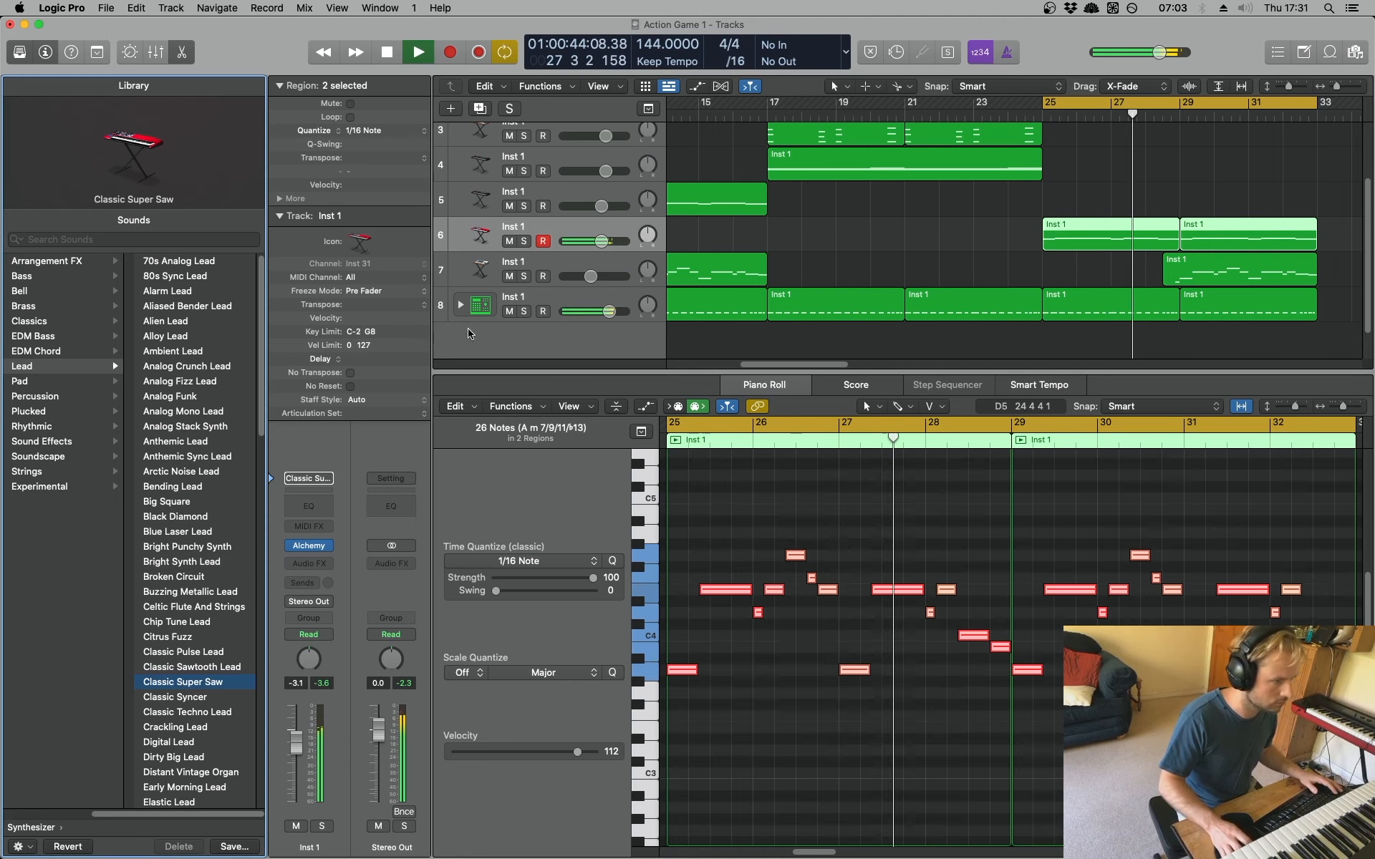
pyautogui.press('space')
# Insert the OTT multiband compressor on the track 6 Classic Super Saw, listen to the cycled section and close the plug-in window
pyautogui.click(317, 568)
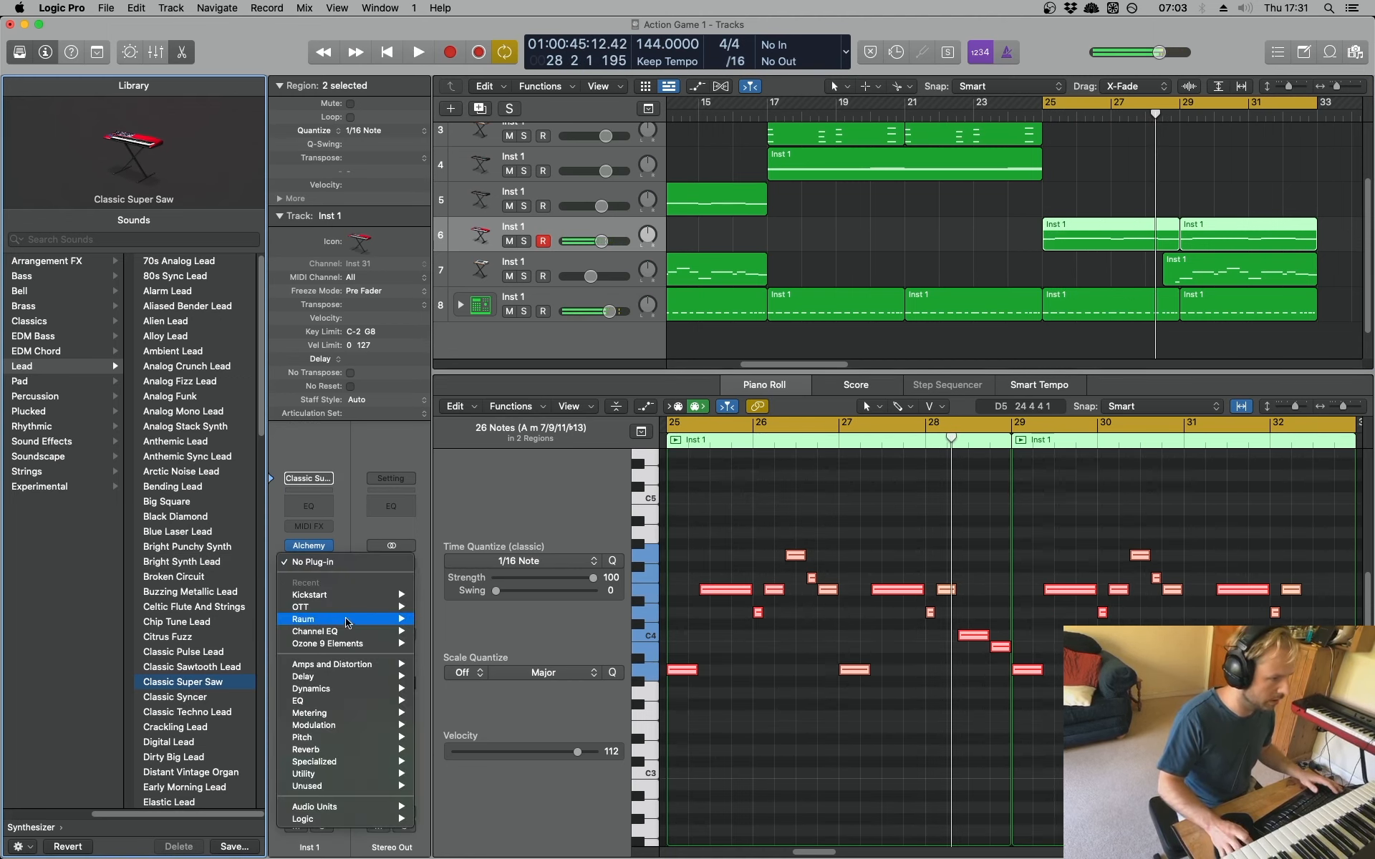
pyautogui.click(472, 609)
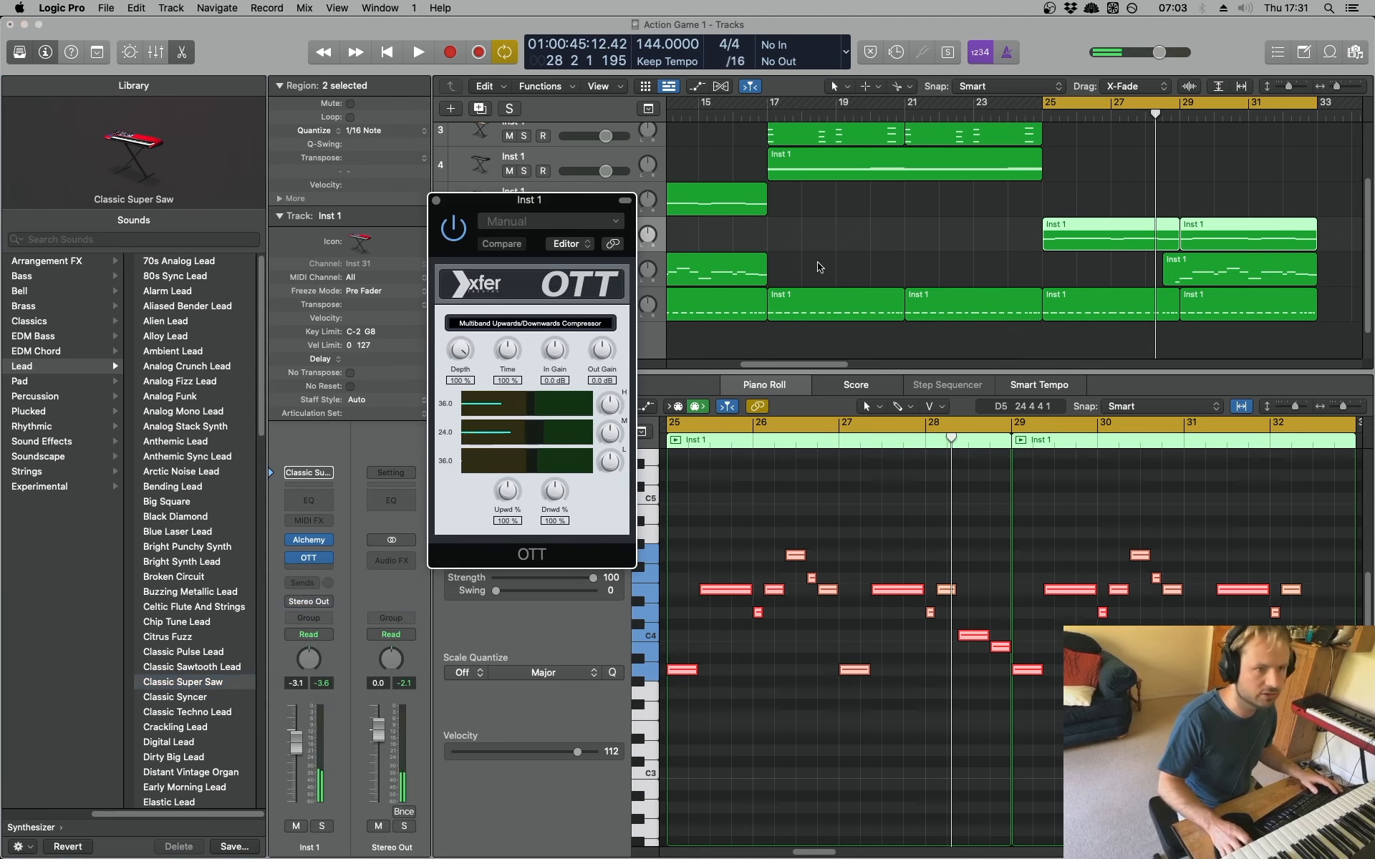
pyautogui.press('space')
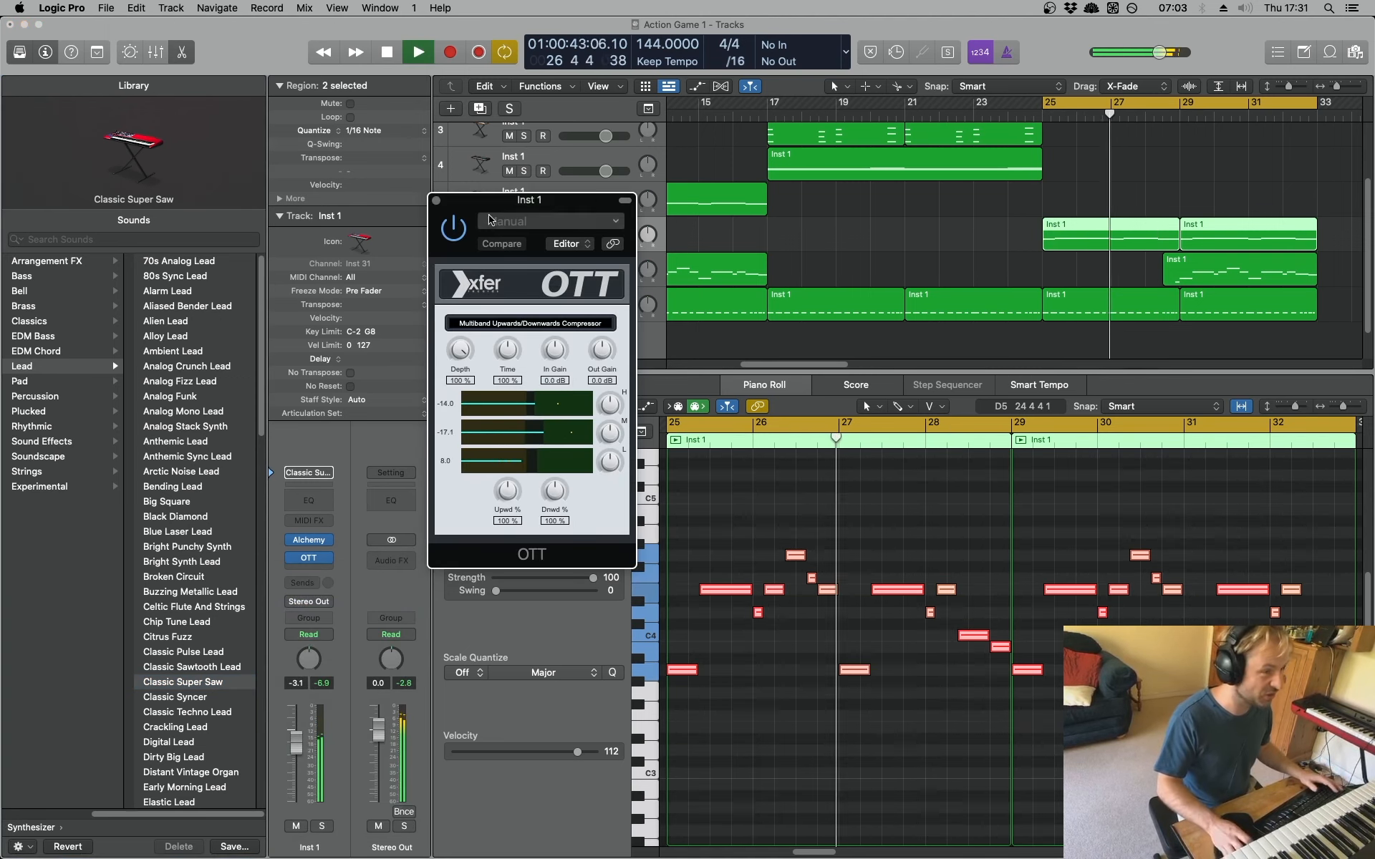
pyautogui.click(436, 201)
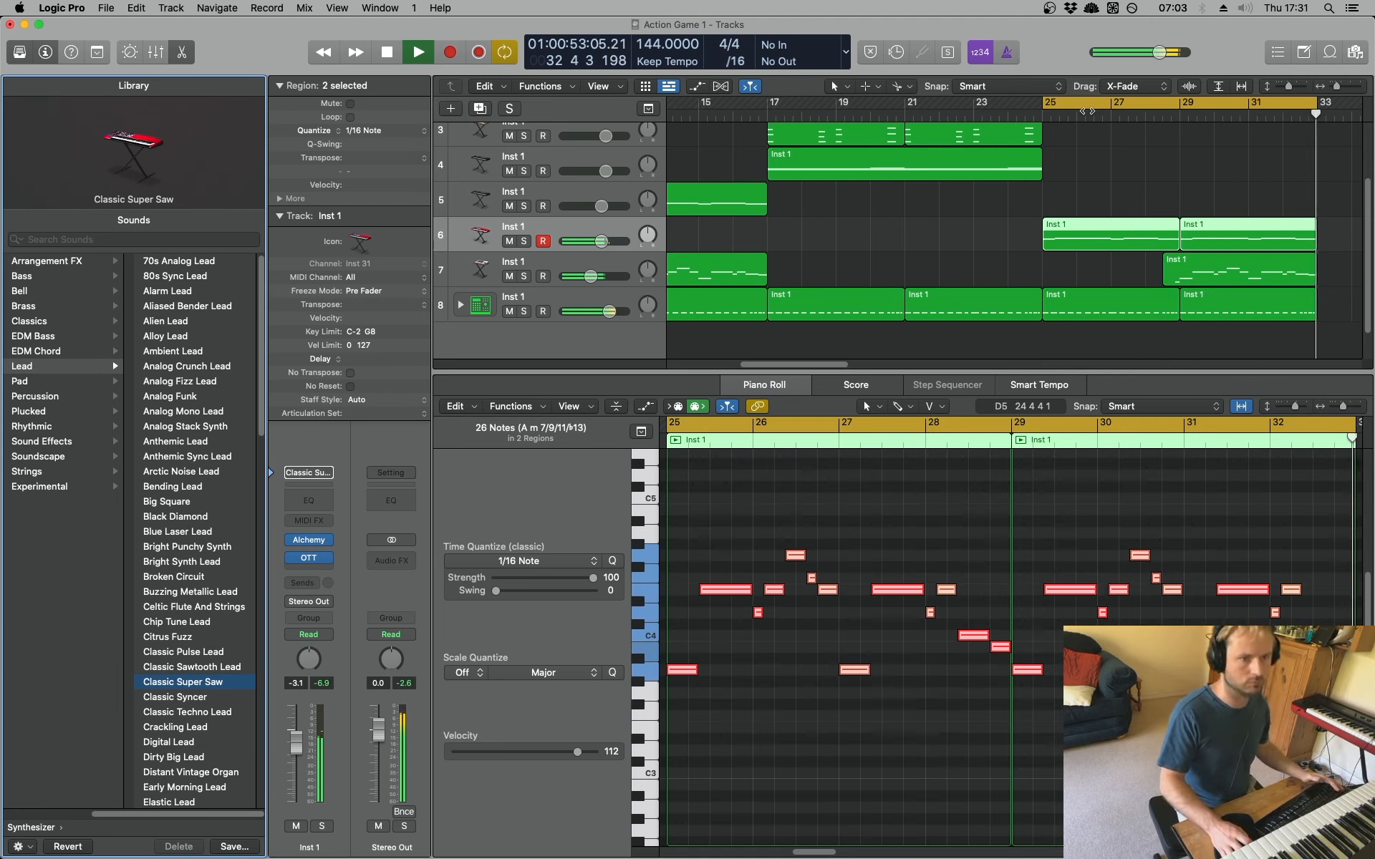
pyautogui.press('space')
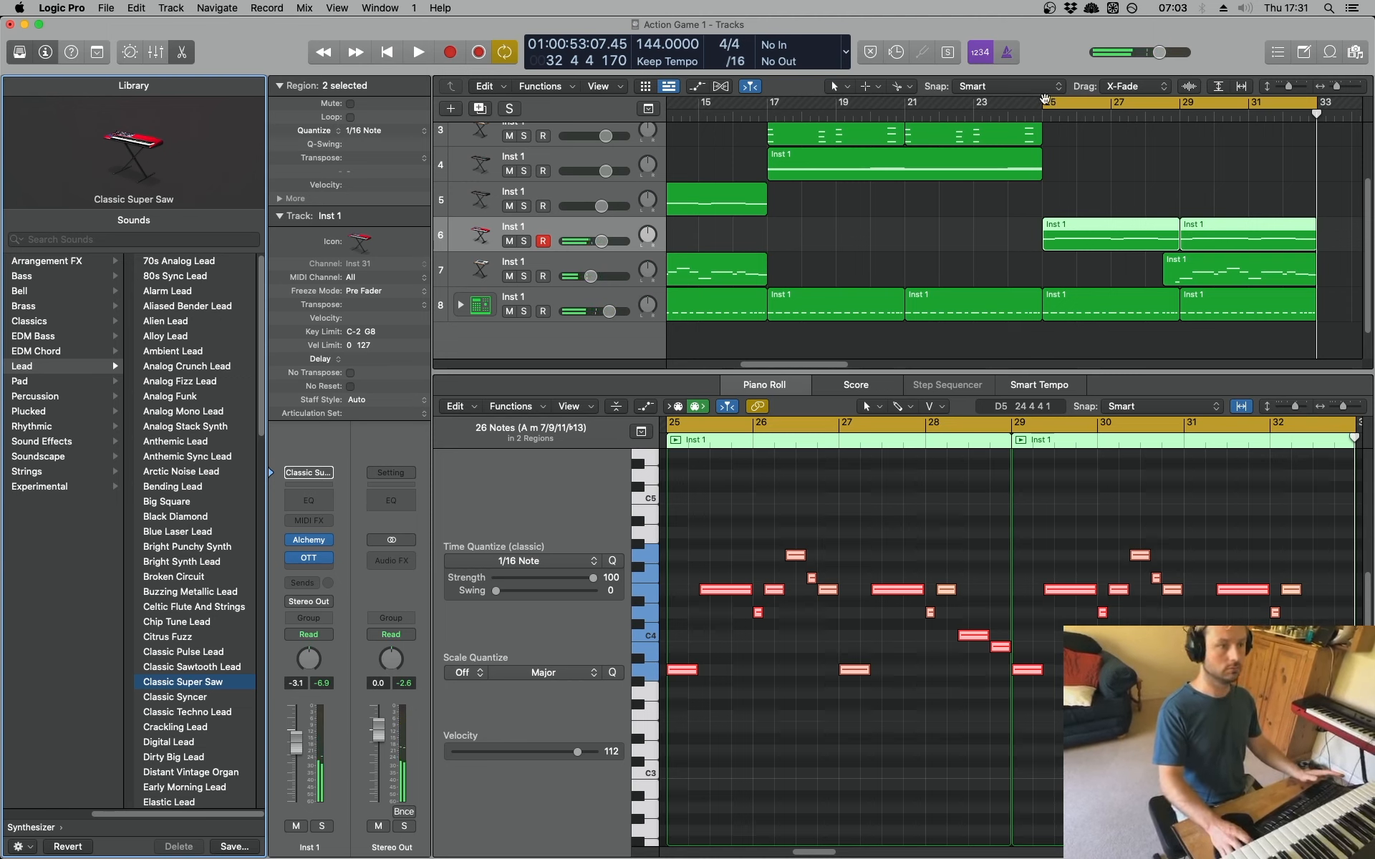
# Extend the cycle range to cover bars 1 to 33 and play the whole arrangement through to its end
pyautogui.moveTo(1337, 86); pyautogui.dragTo(1334, 88)
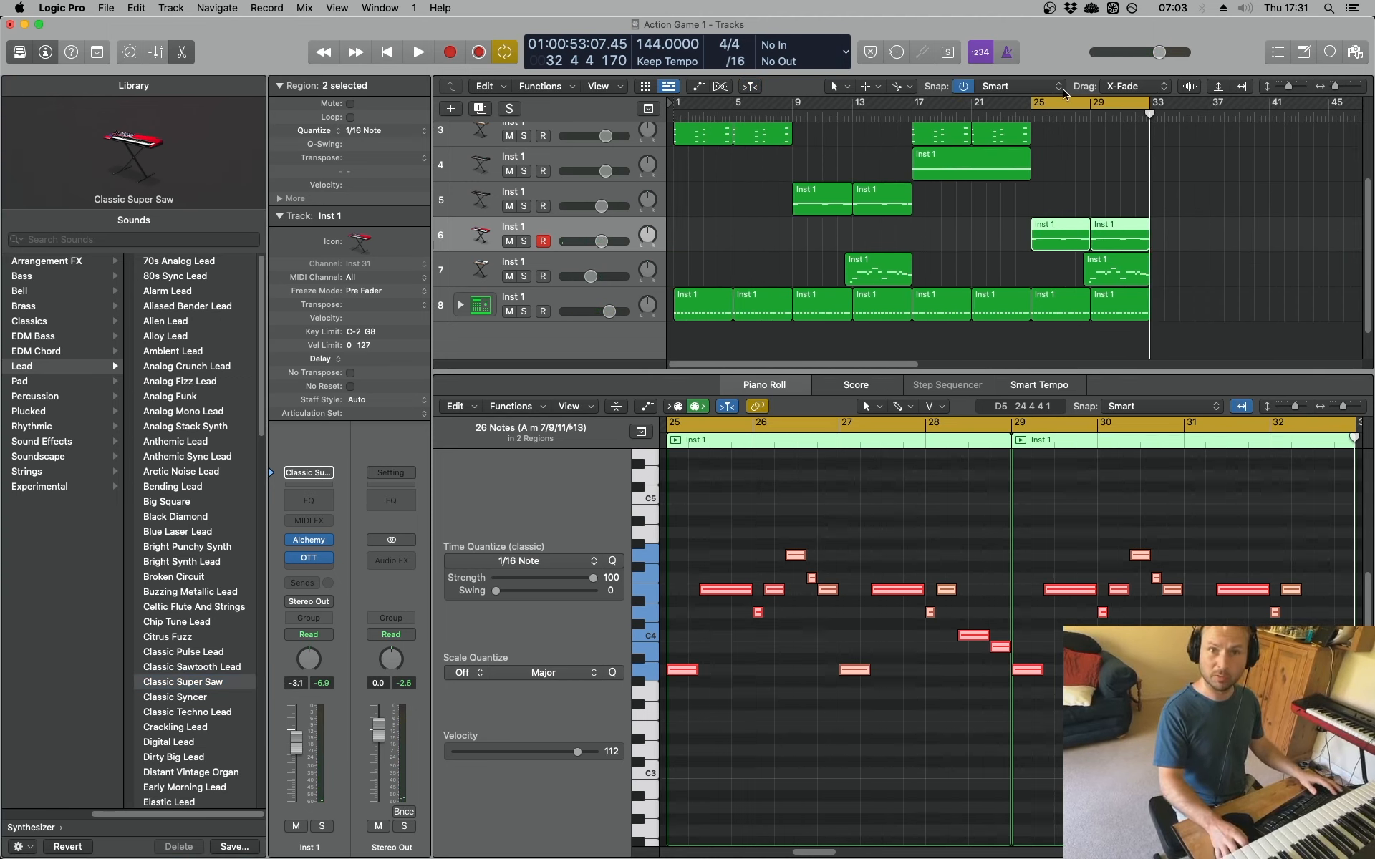
pyautogui.moveTo(1034, 102); pyautogui.dragTo(676, 104)
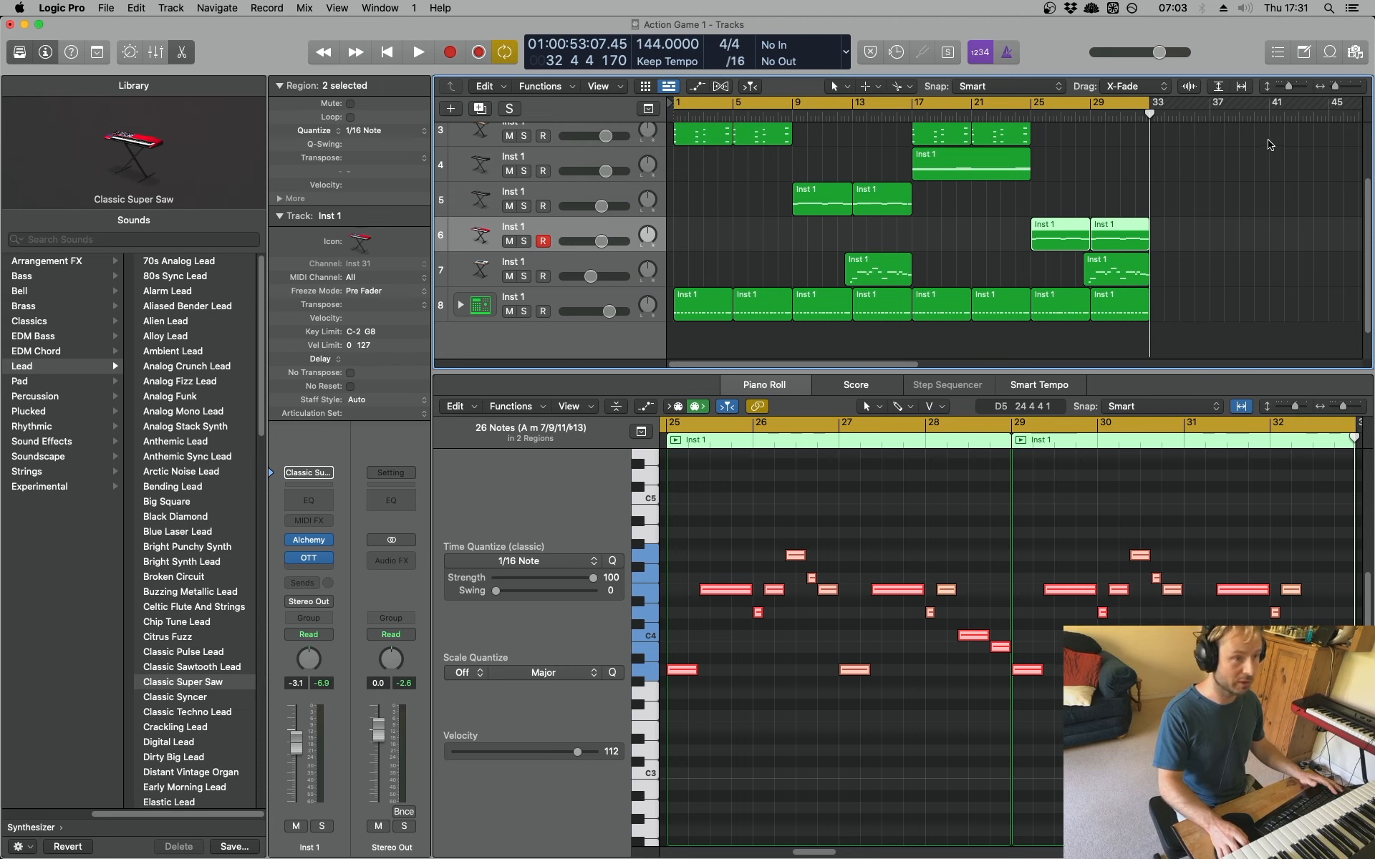
pyautogui.press('space')
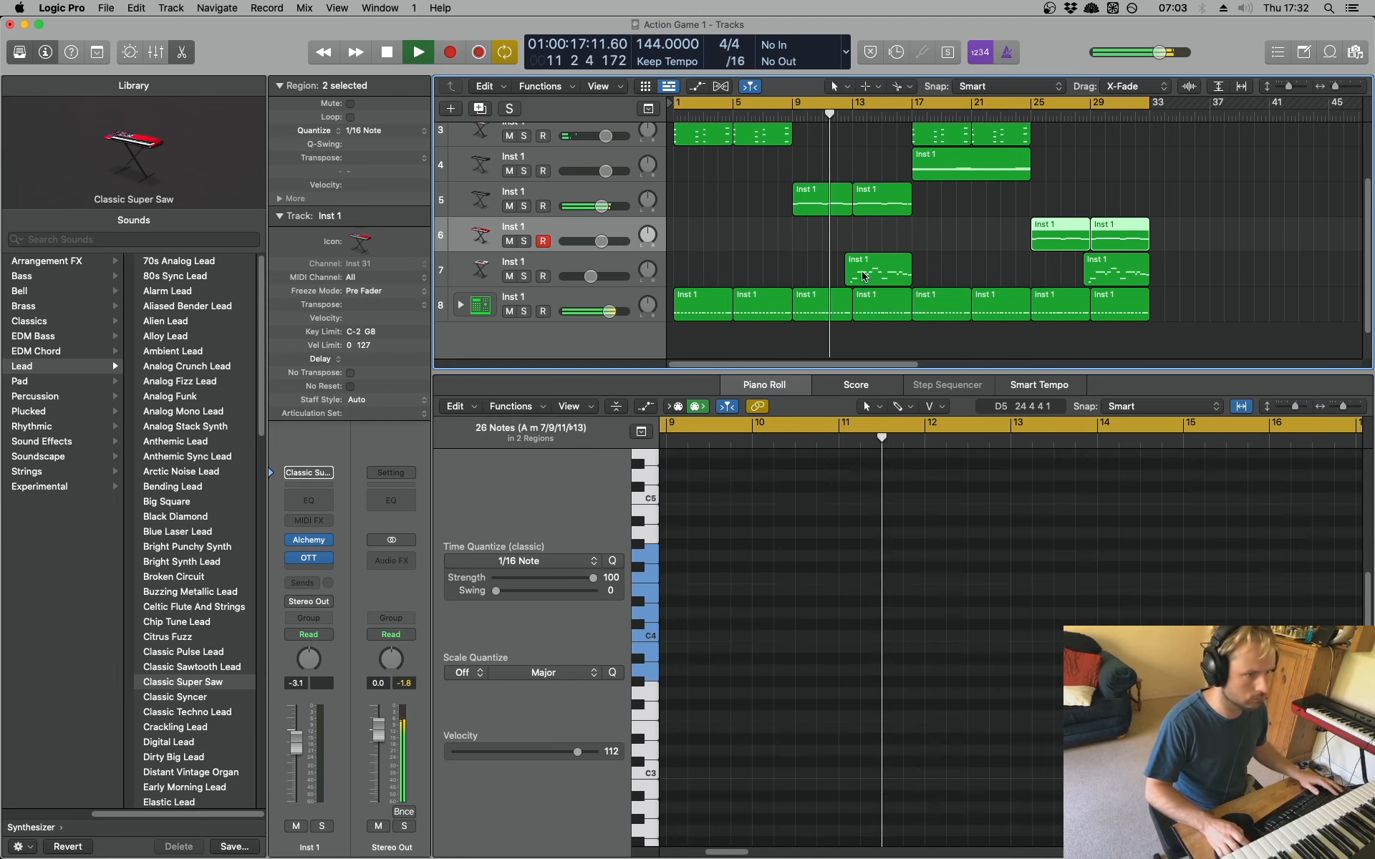
pyautogui.scroll(3, 918, 286)
pyautogui.scroll(1, 919, 287)
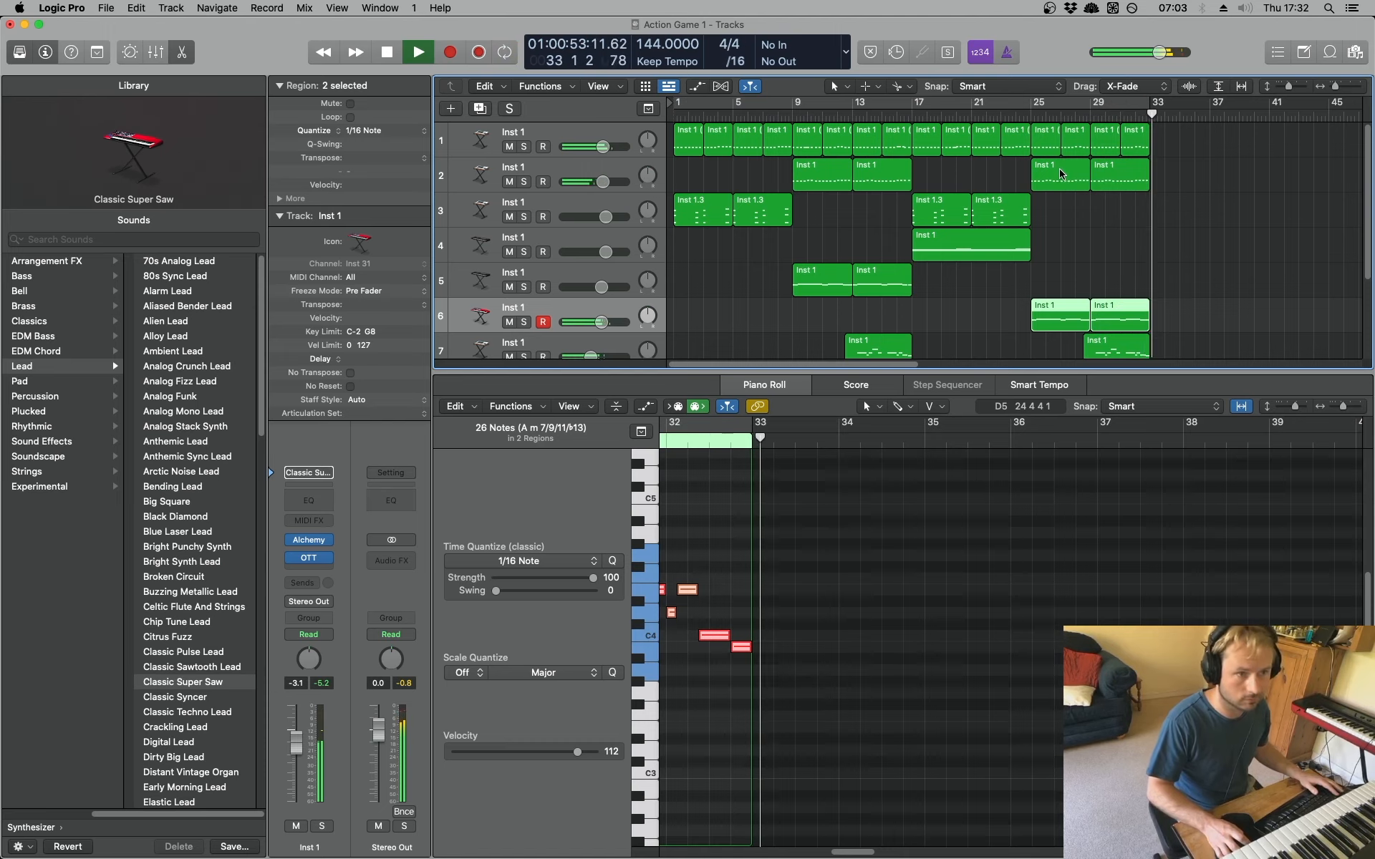
pyautogui.press('space')
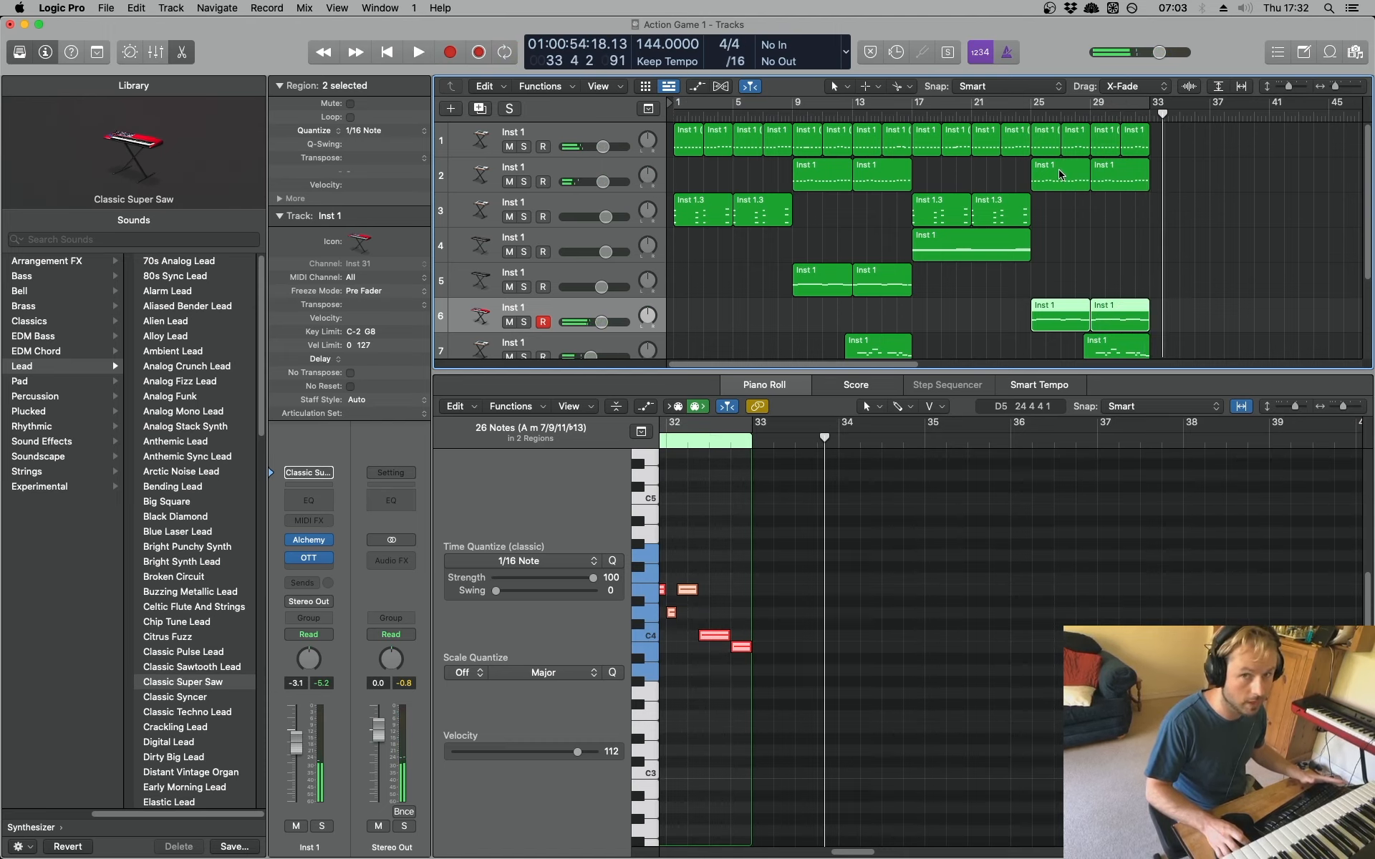